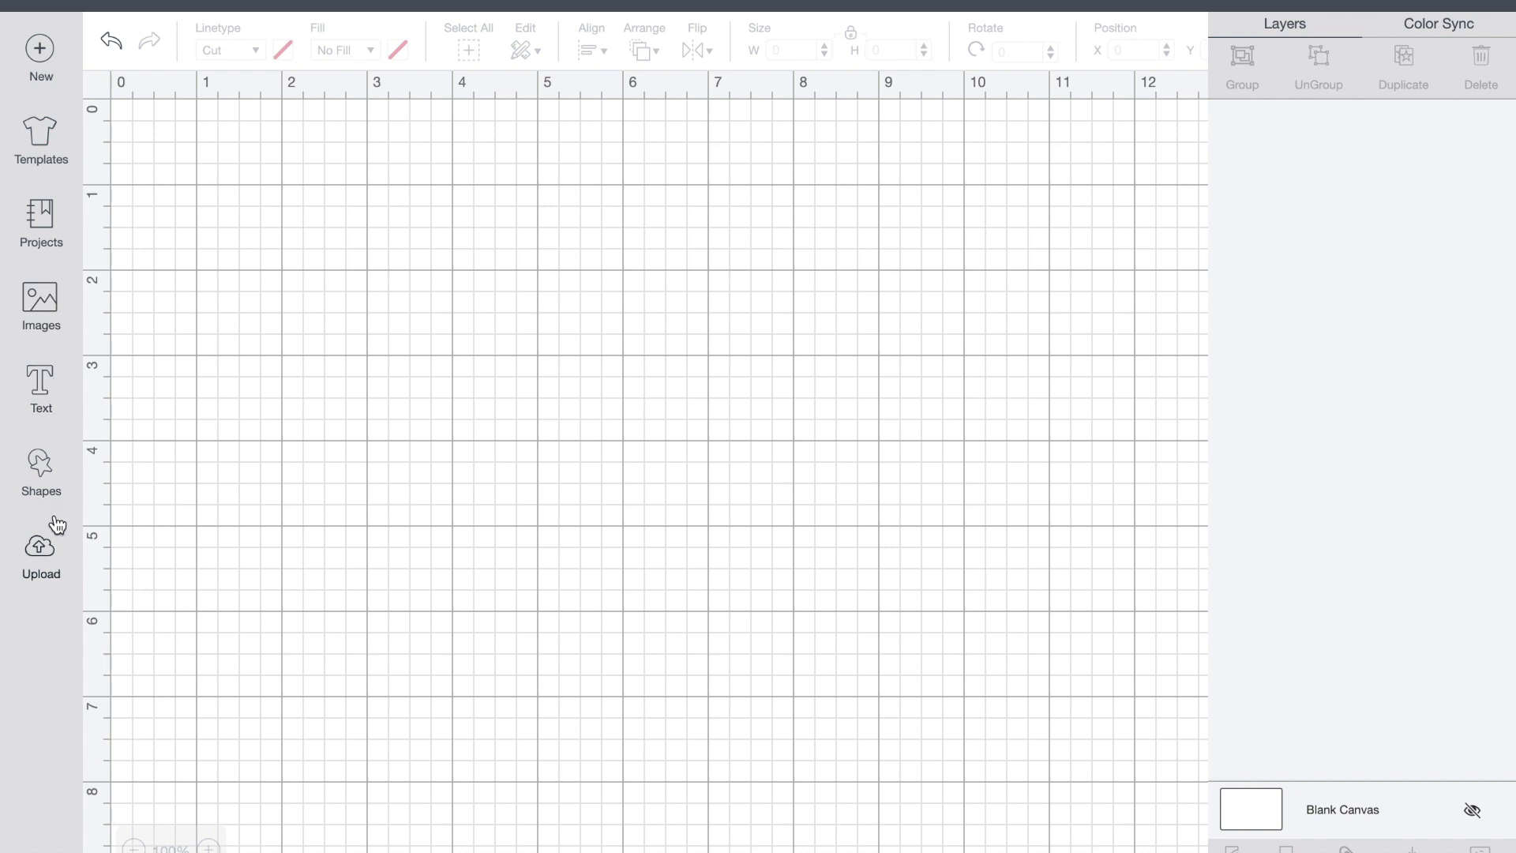
# Search the image library for "be merry".
pyautogui.click(42, 306)
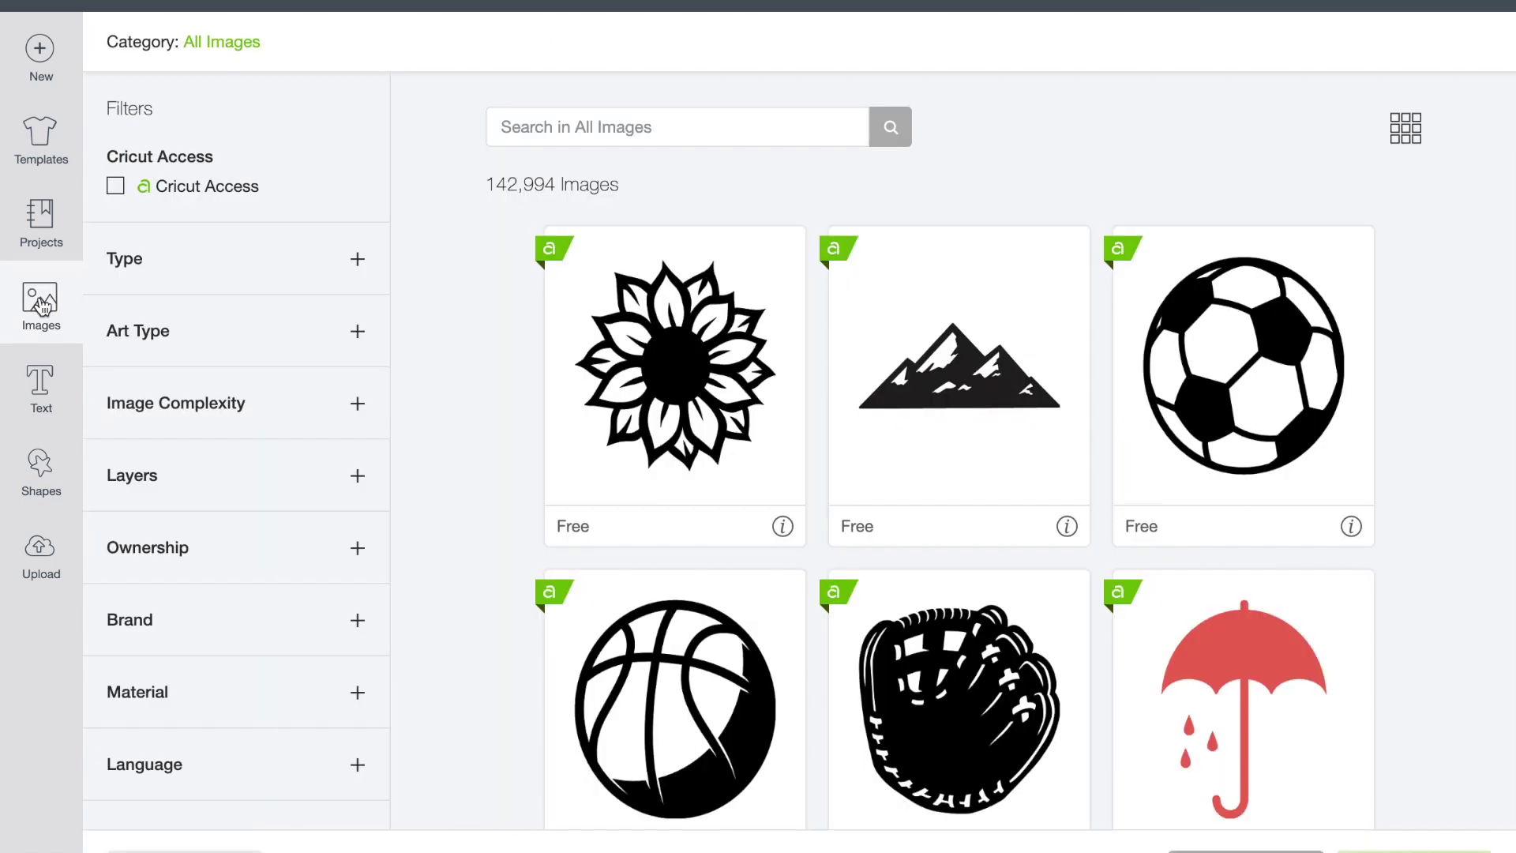
pyautogui.click(615, 127)
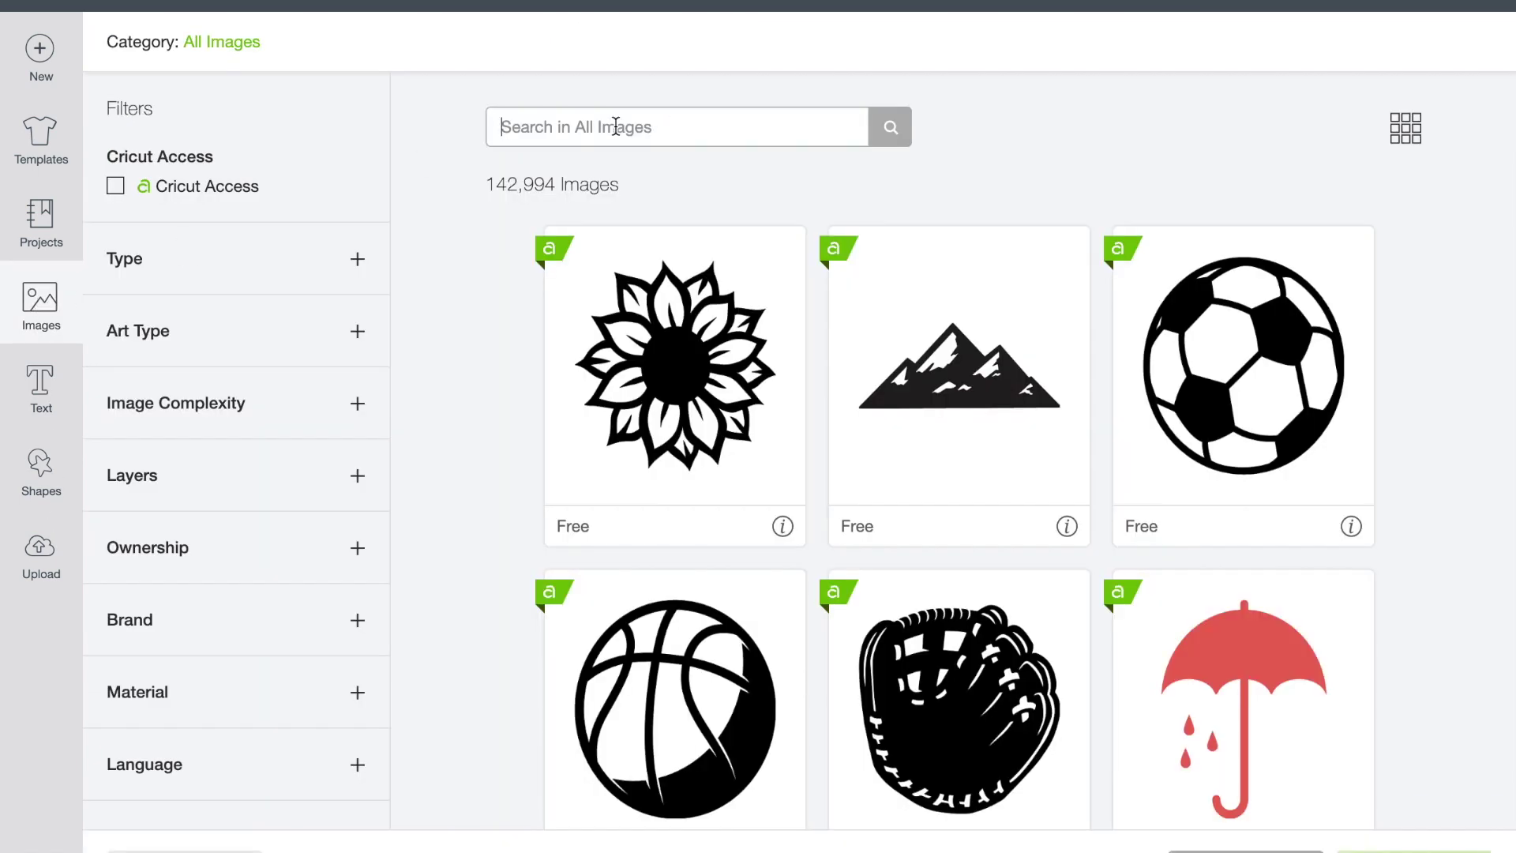
pyautogui.write('be m')
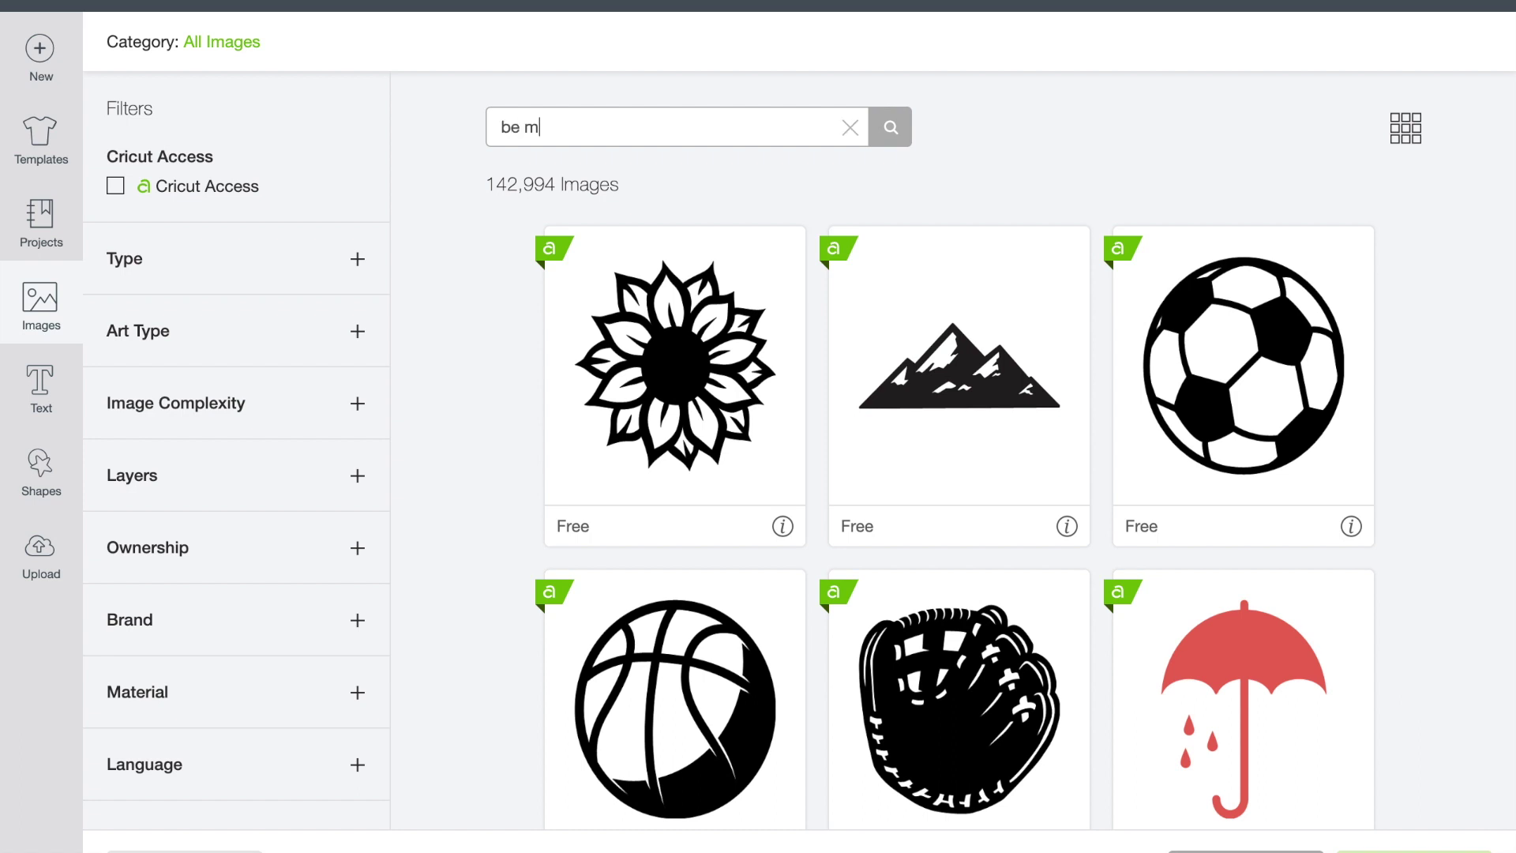
pyautogui.write('erry')
pyautogui.press('Return')
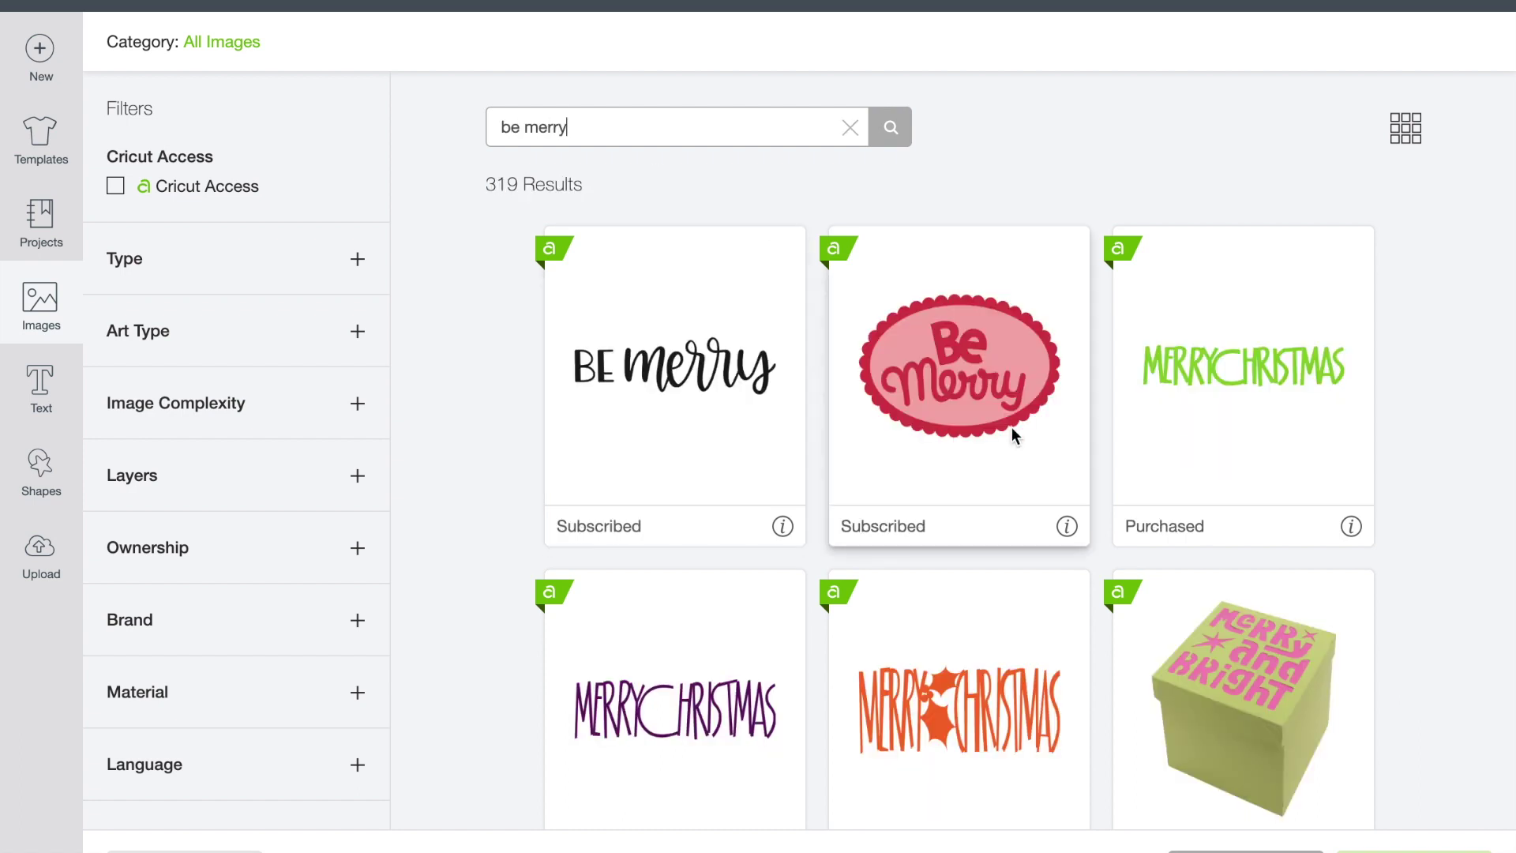
# Insert the "Eat, drink & be merry" lettering with holly leaves and move it up to the middle of the canvas.
pyautogui.scroll(-10, 1011, 428)
pyautogui.scroll(-20, 1011, 427)
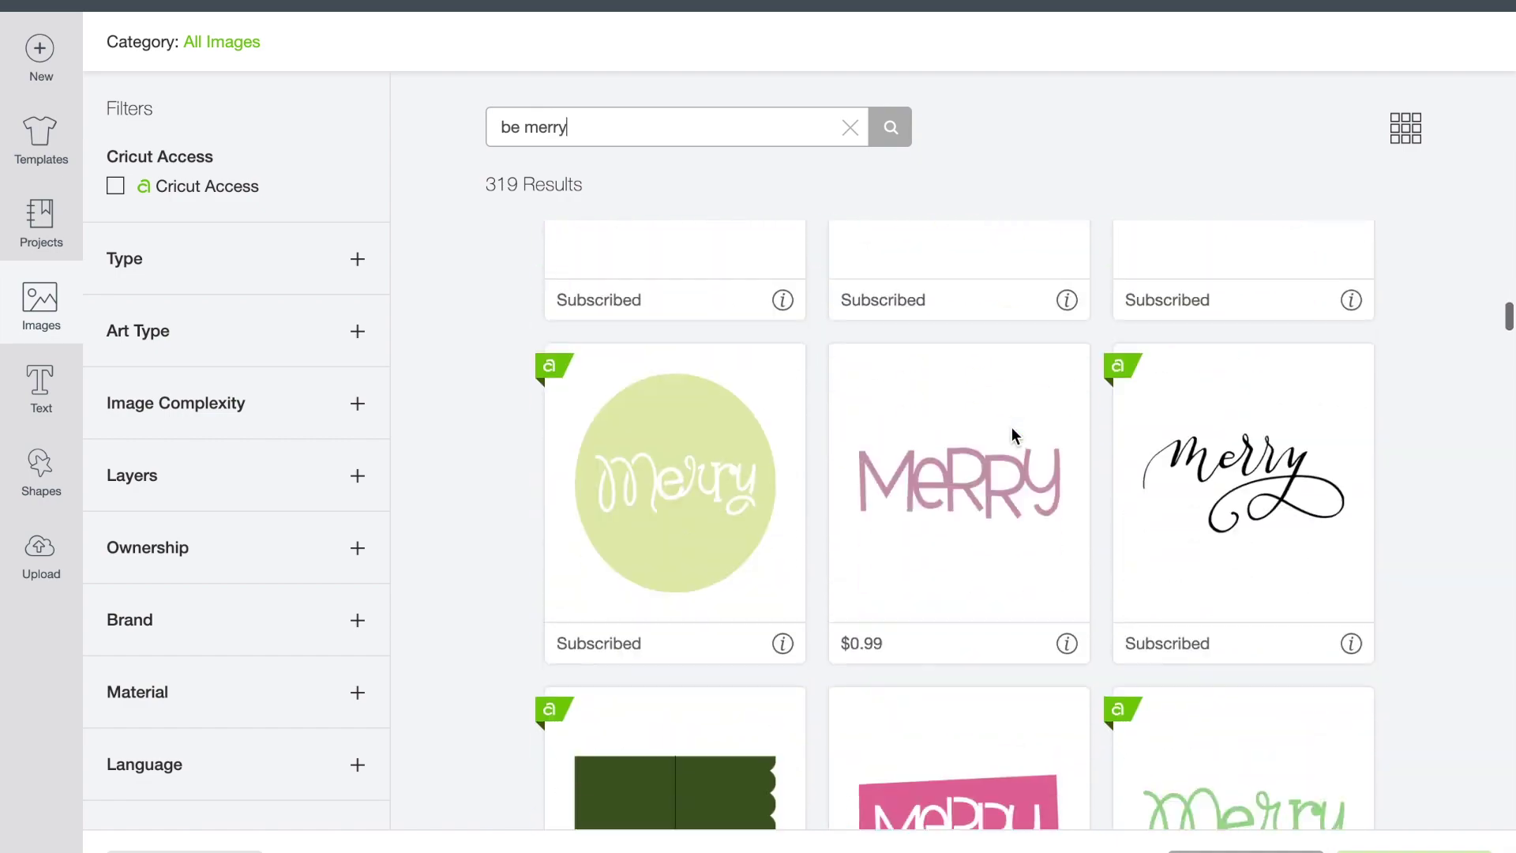
pyautogui.scroll(-20, 1011, 432)
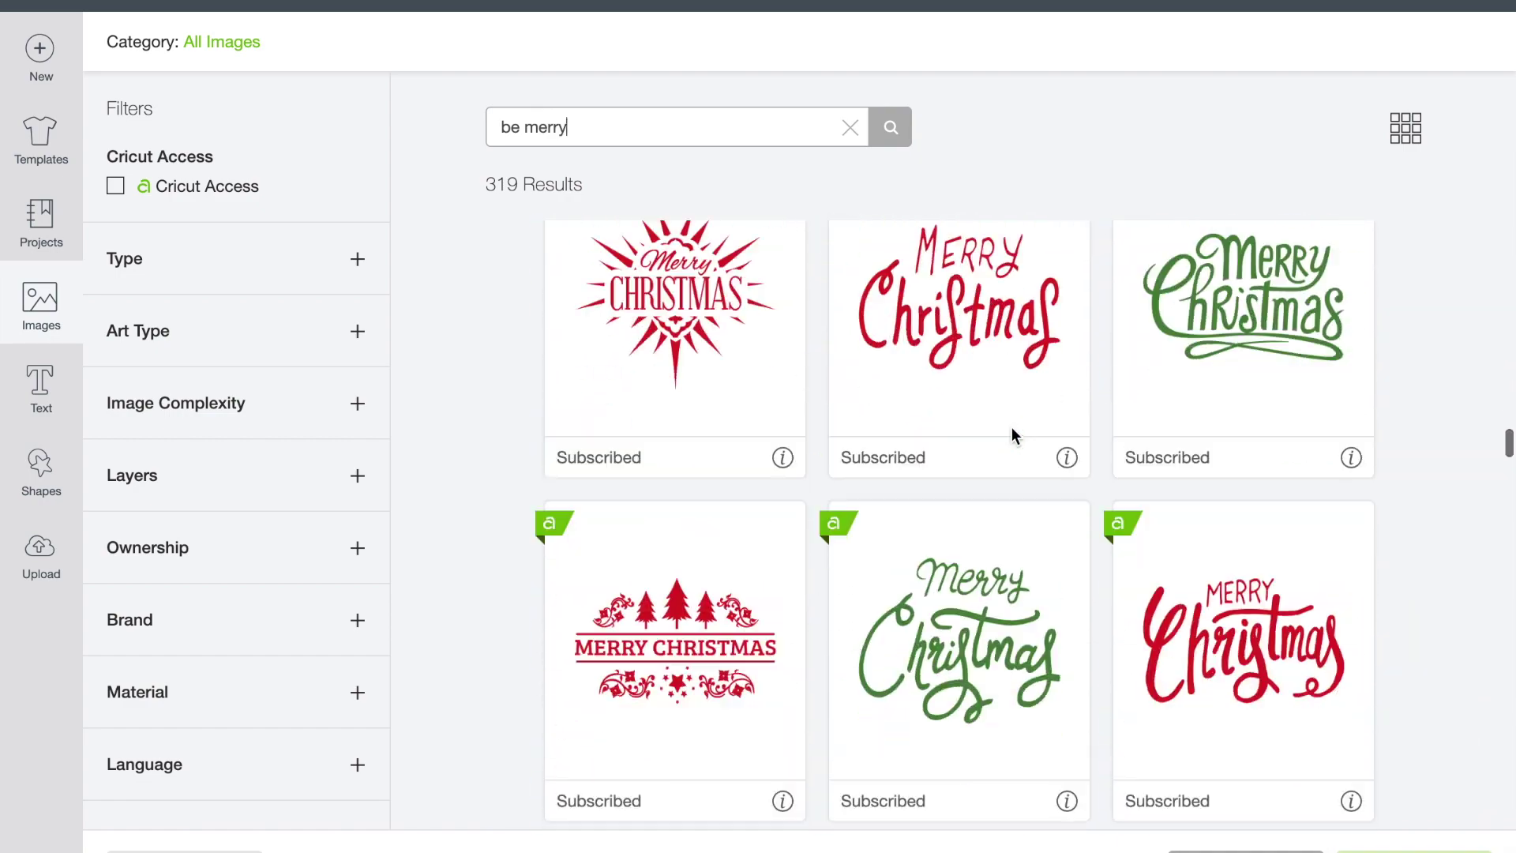
pyautogui.scroll(-20, 1011, 433)
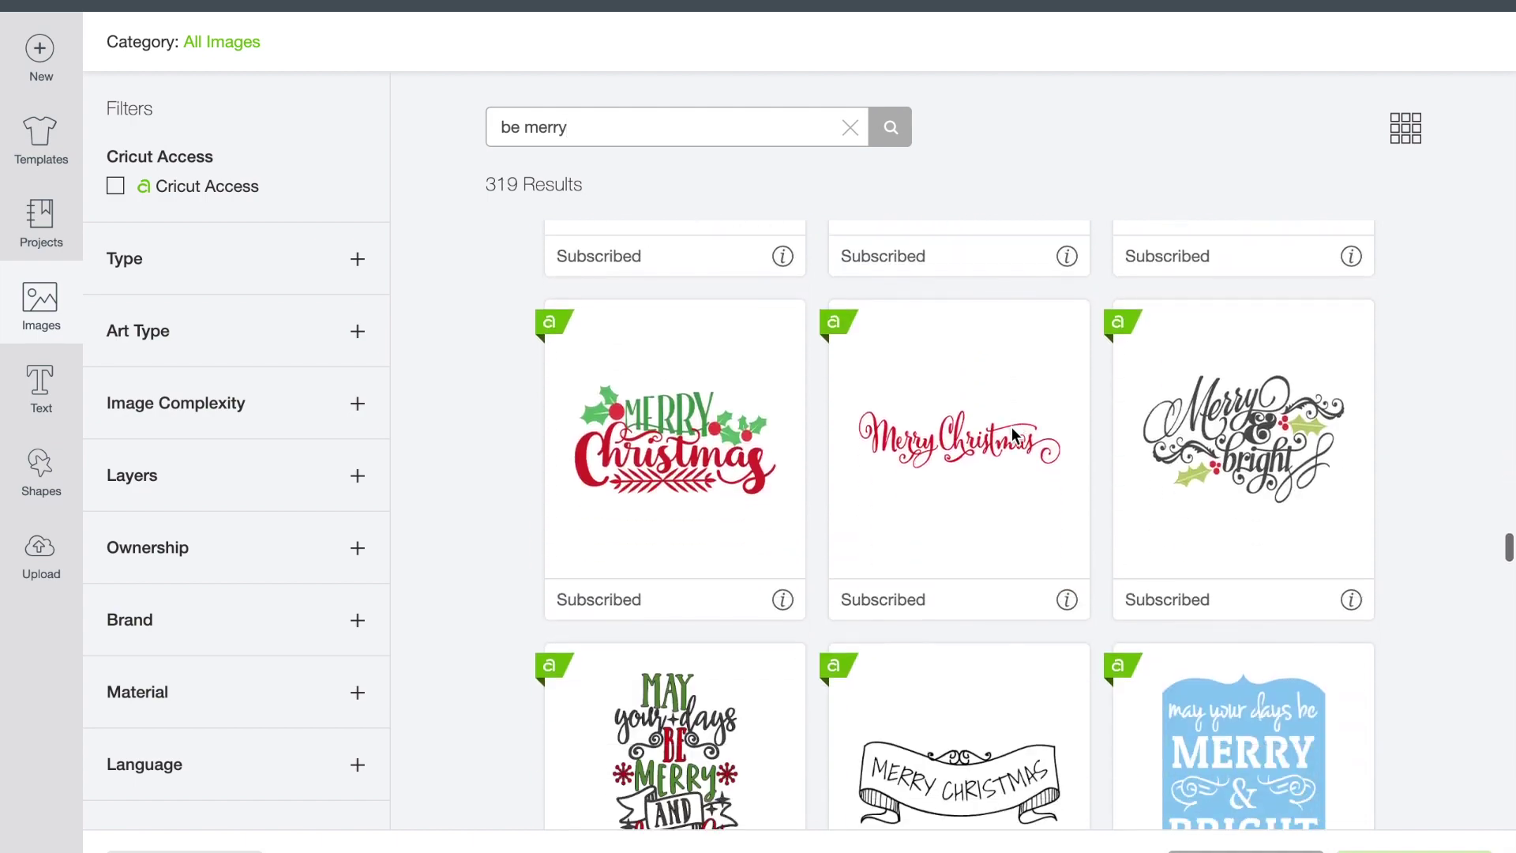
pyautogui.scroll(-15, 1011, 433)
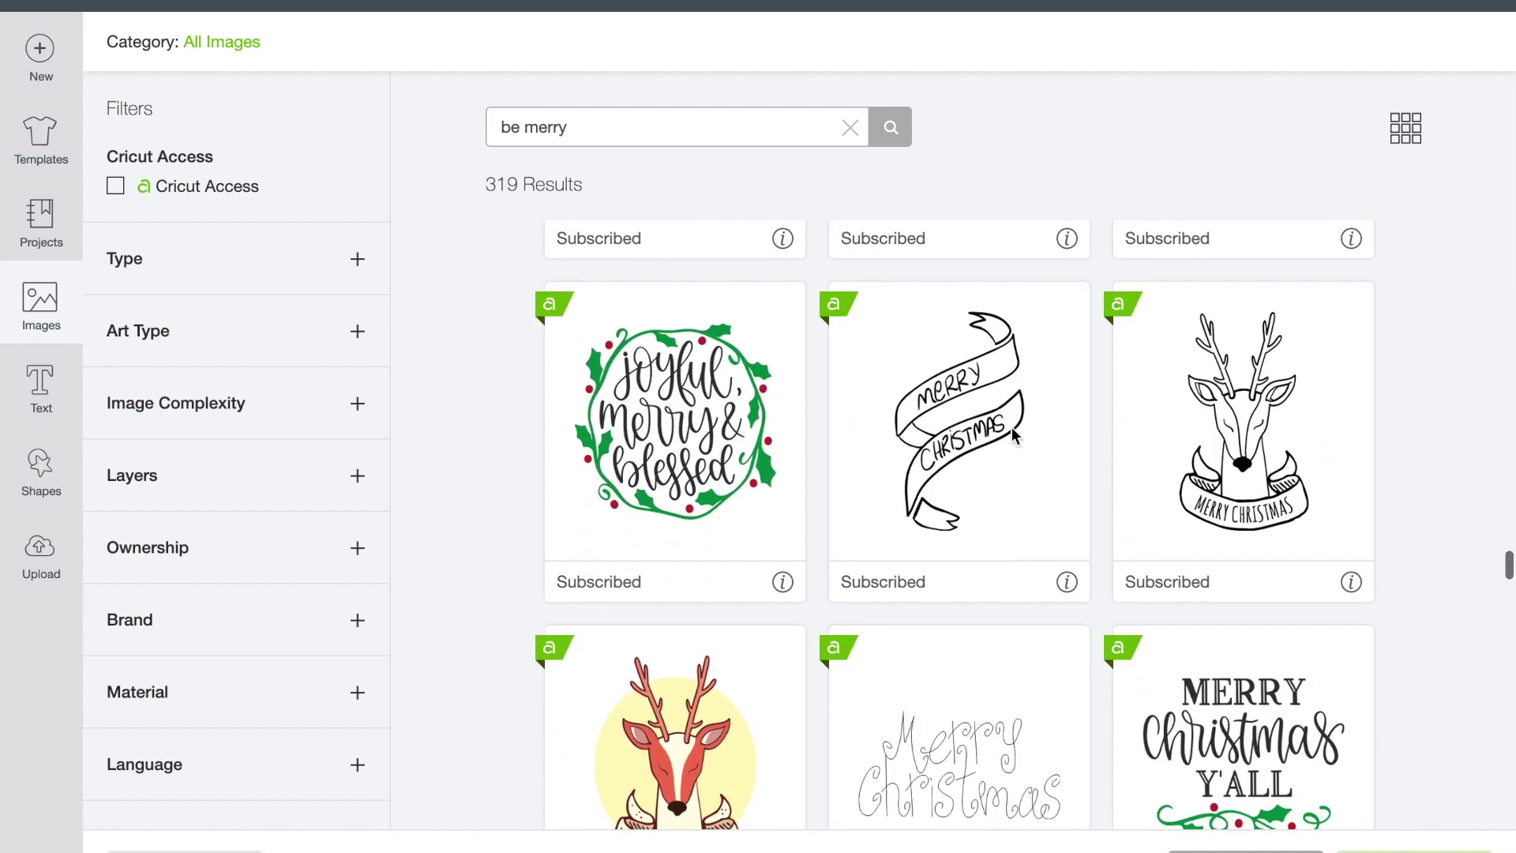
pyautogui.scroll(2, 1012, 432)
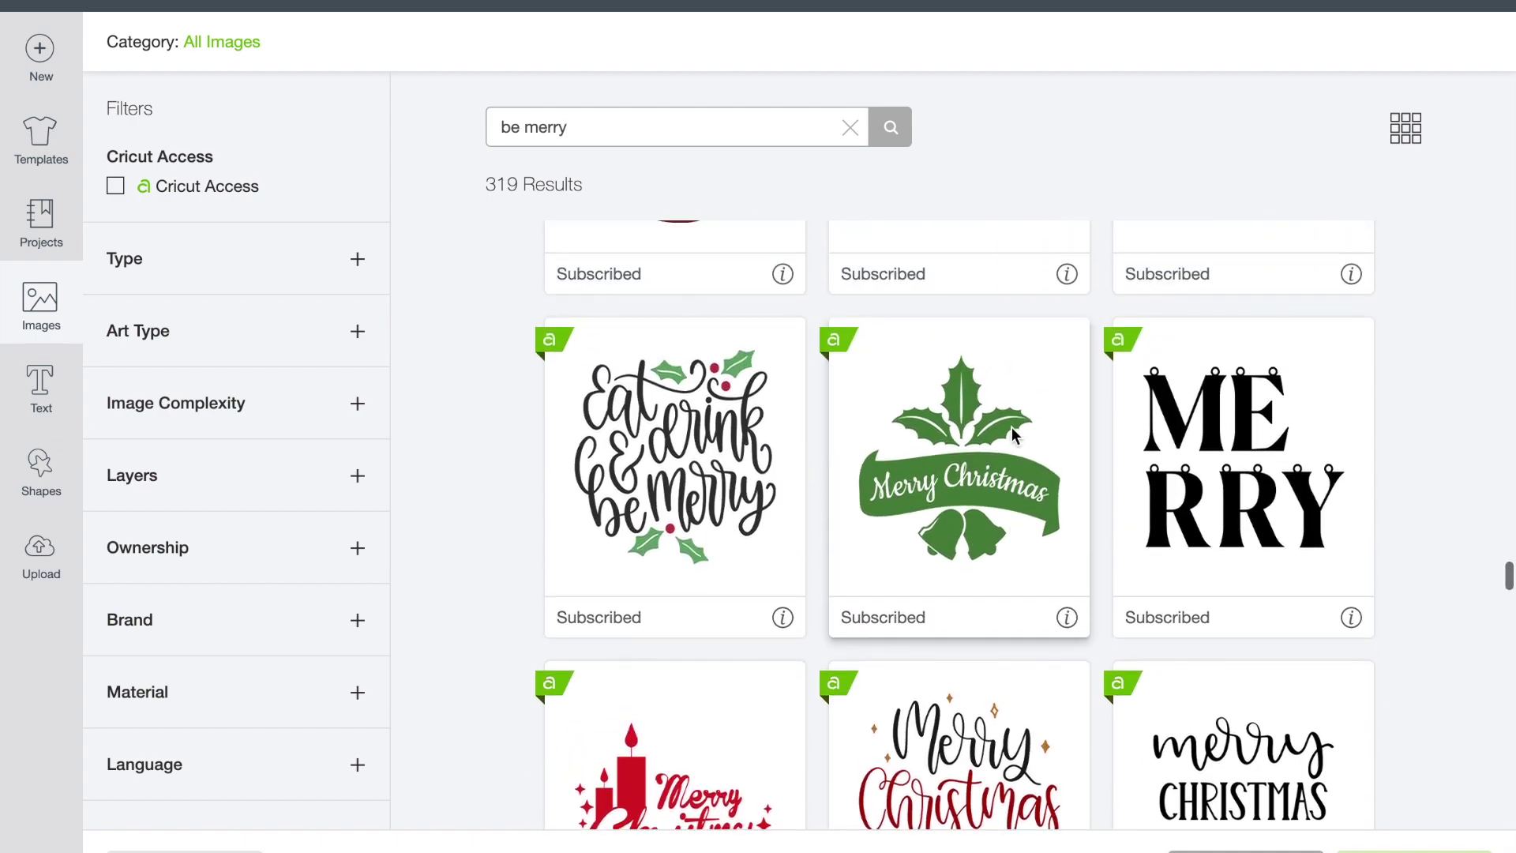
pyautogui.click(659, 492)
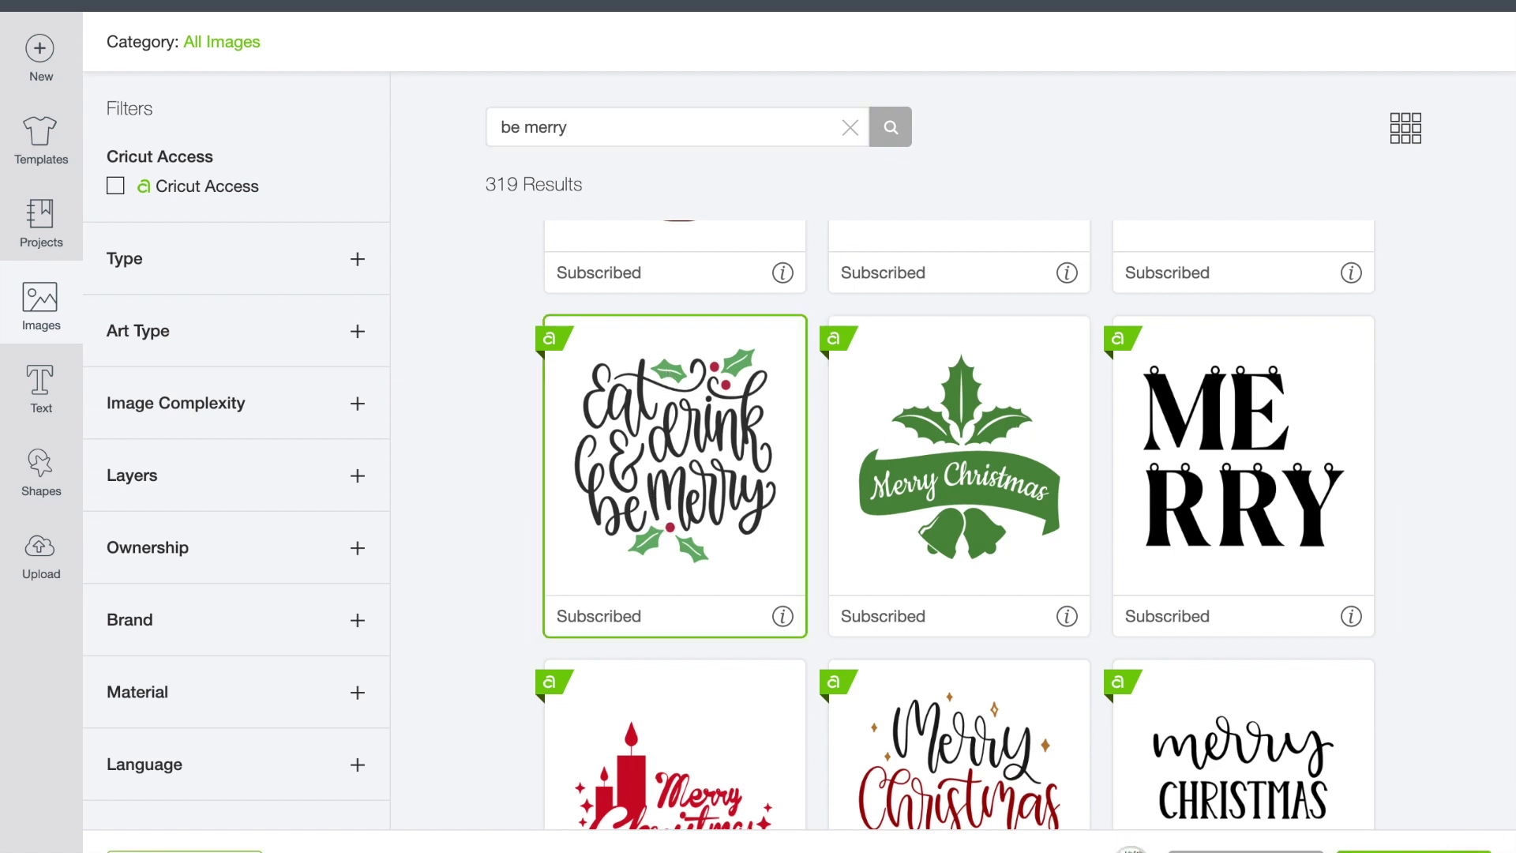
pyautogui.click(1413, 848)
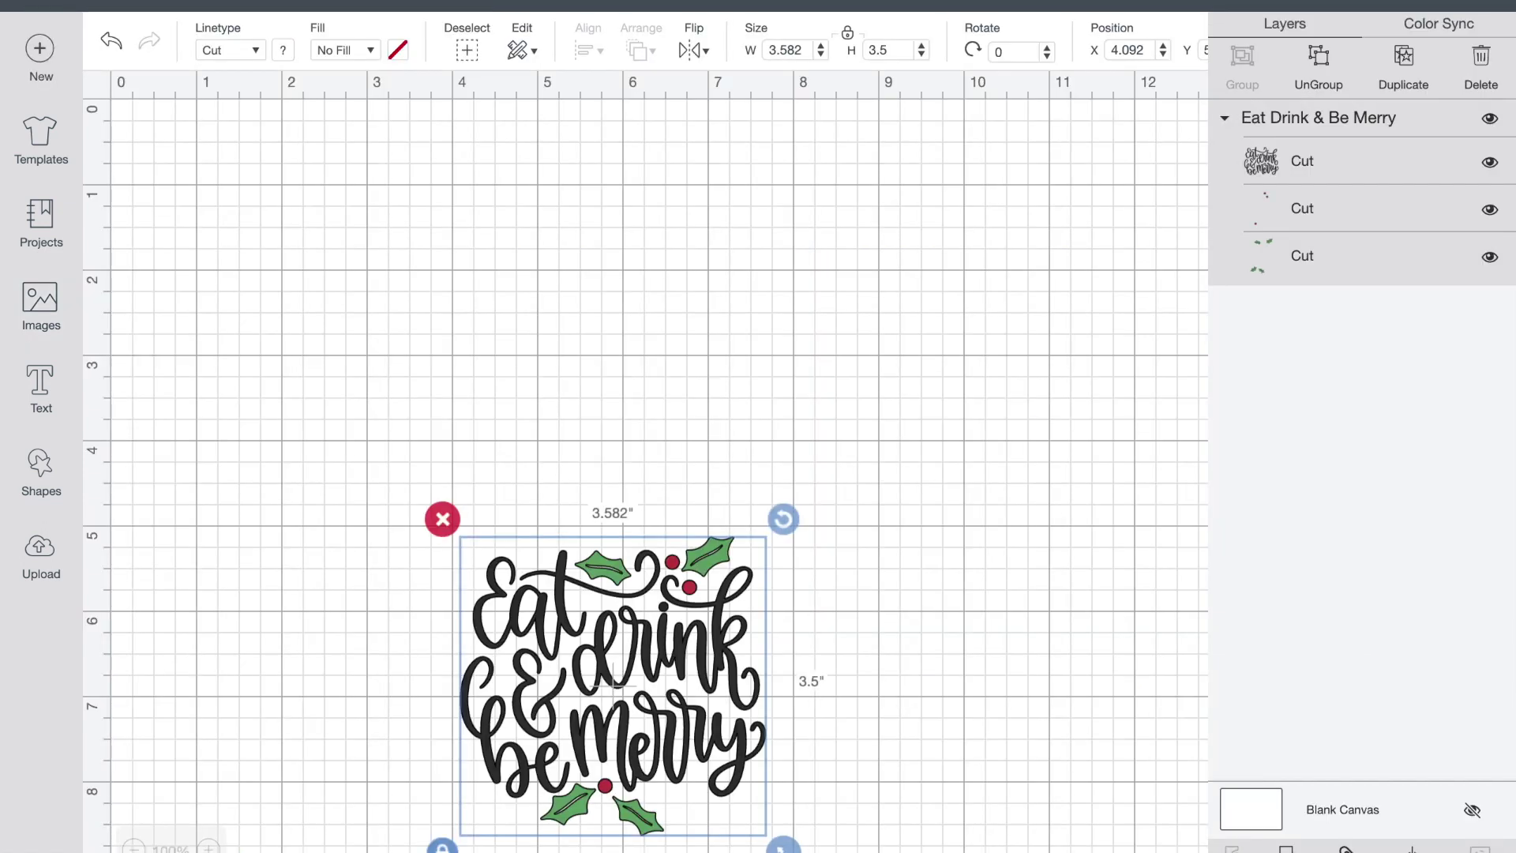
pyautogui.moveTo(598, 725); pyautogui.dragTo(660, 498)
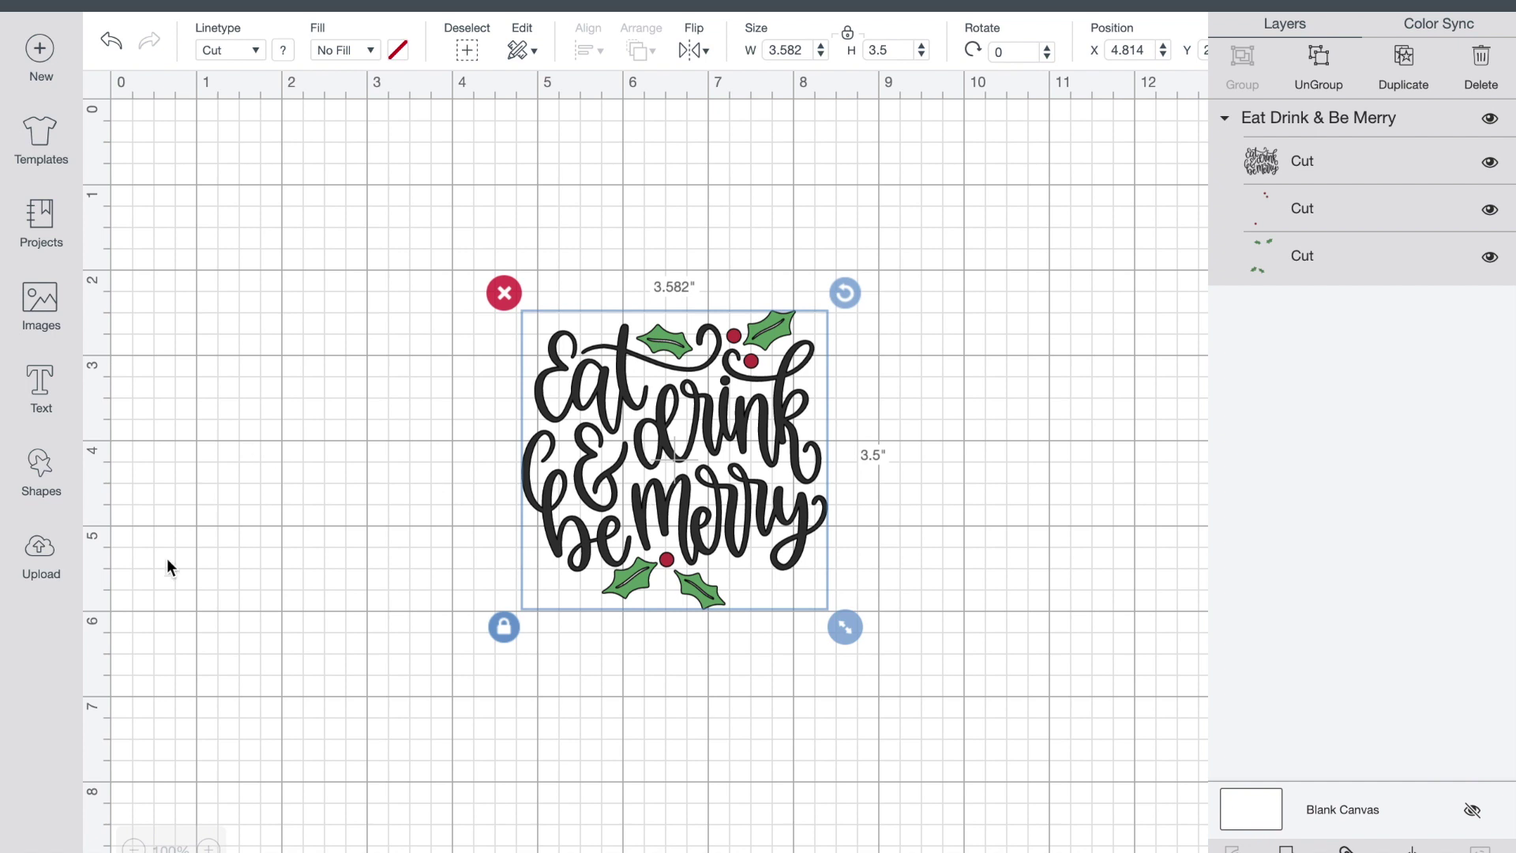
# Add a circle about 3.111" wide beside the lettering and colour it white.
pyautogui.click(351, 462)
pyautogui.click(41, 465)
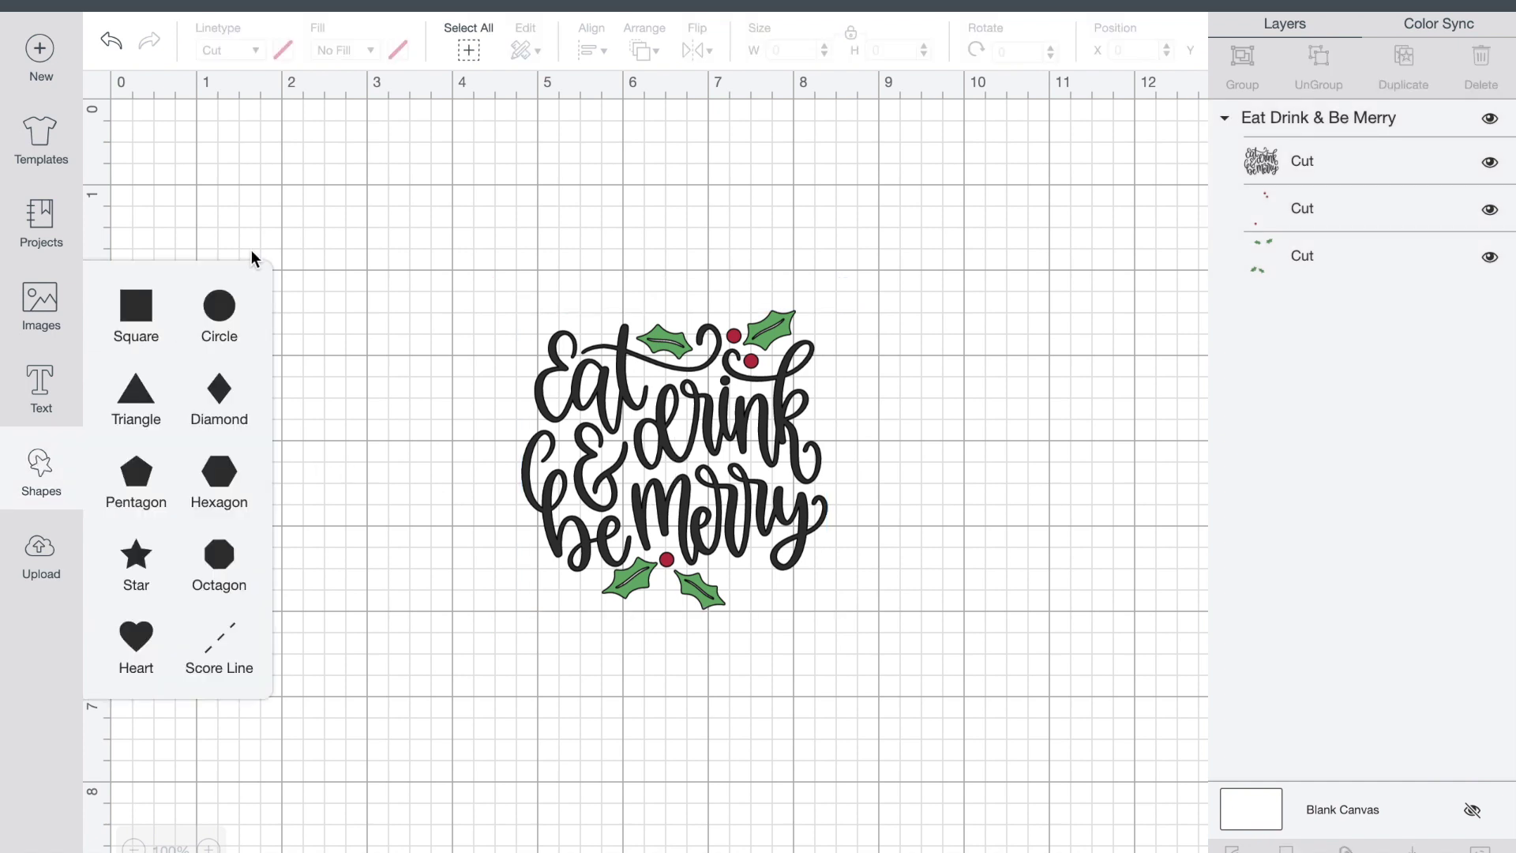
pyautogui.click(220, 306)
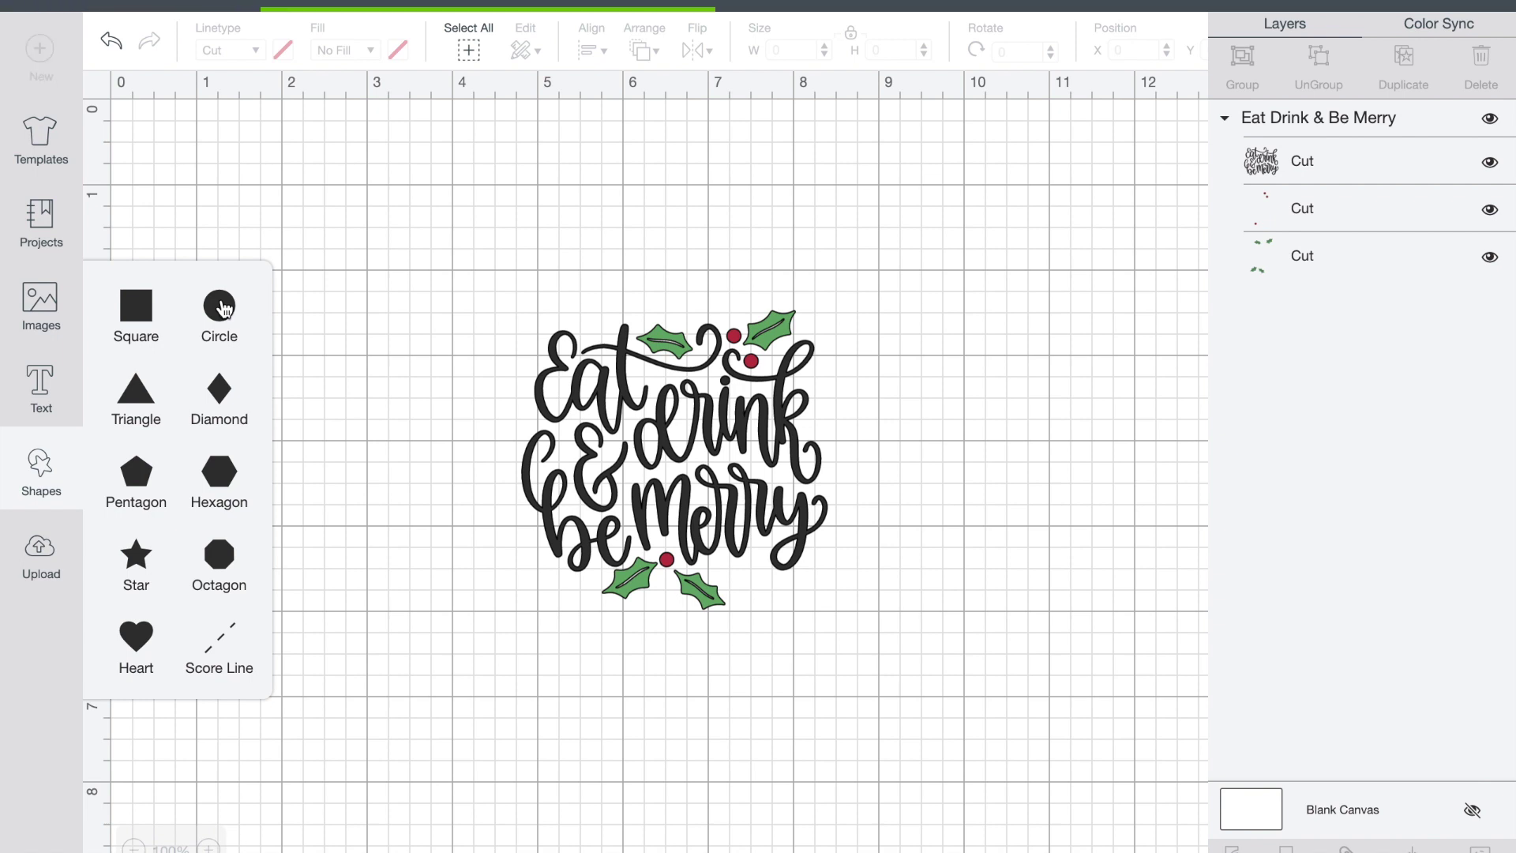
pyautogui.moveTo(506, 415); pyautogui.dragTo(371, 322)
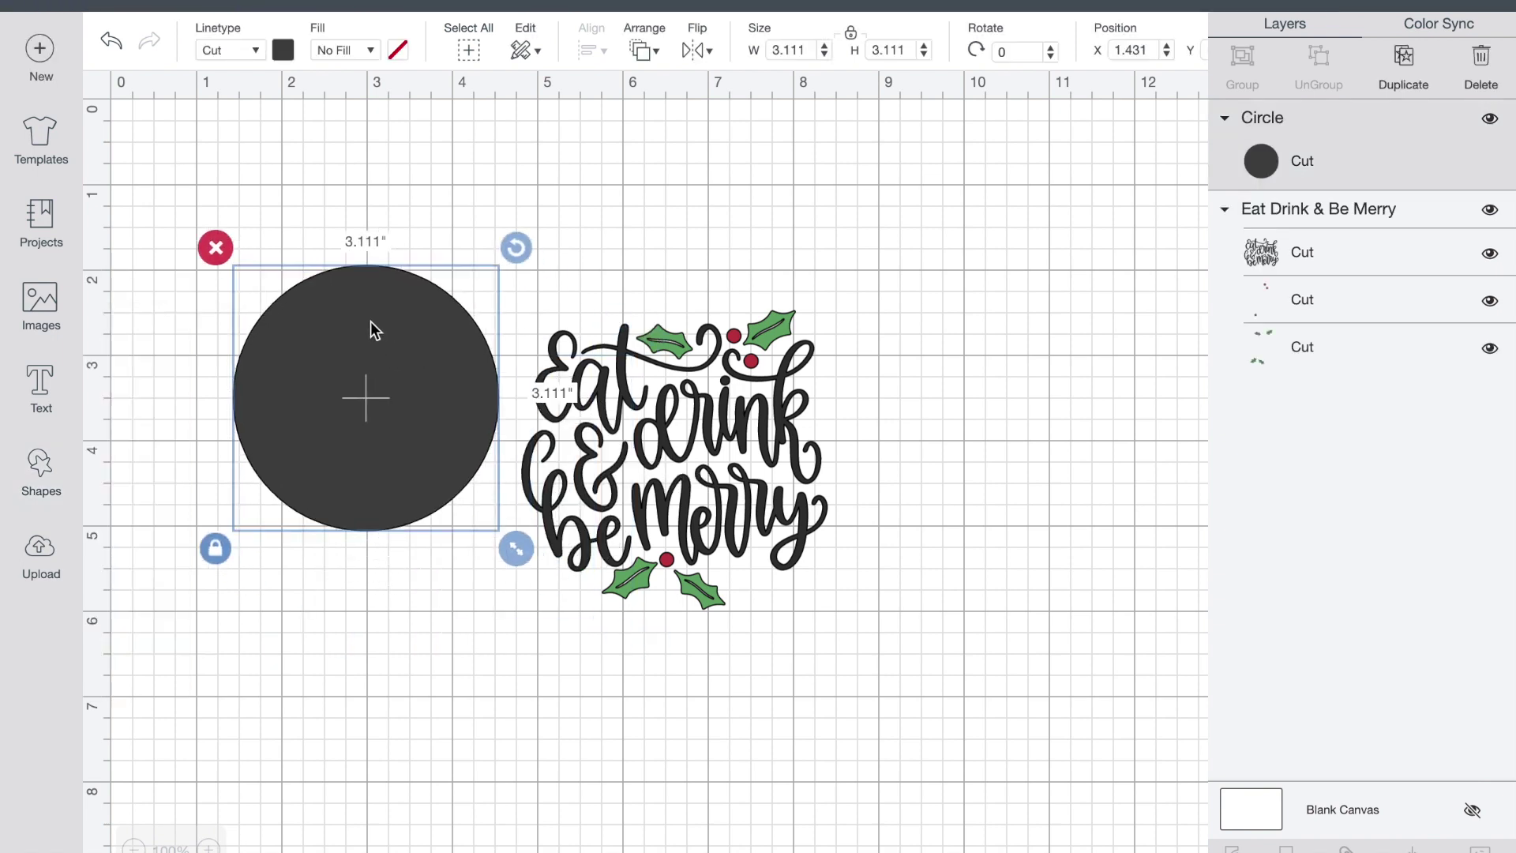
pyautogui.click(283, 49)
pyautogui.click(309, 265)
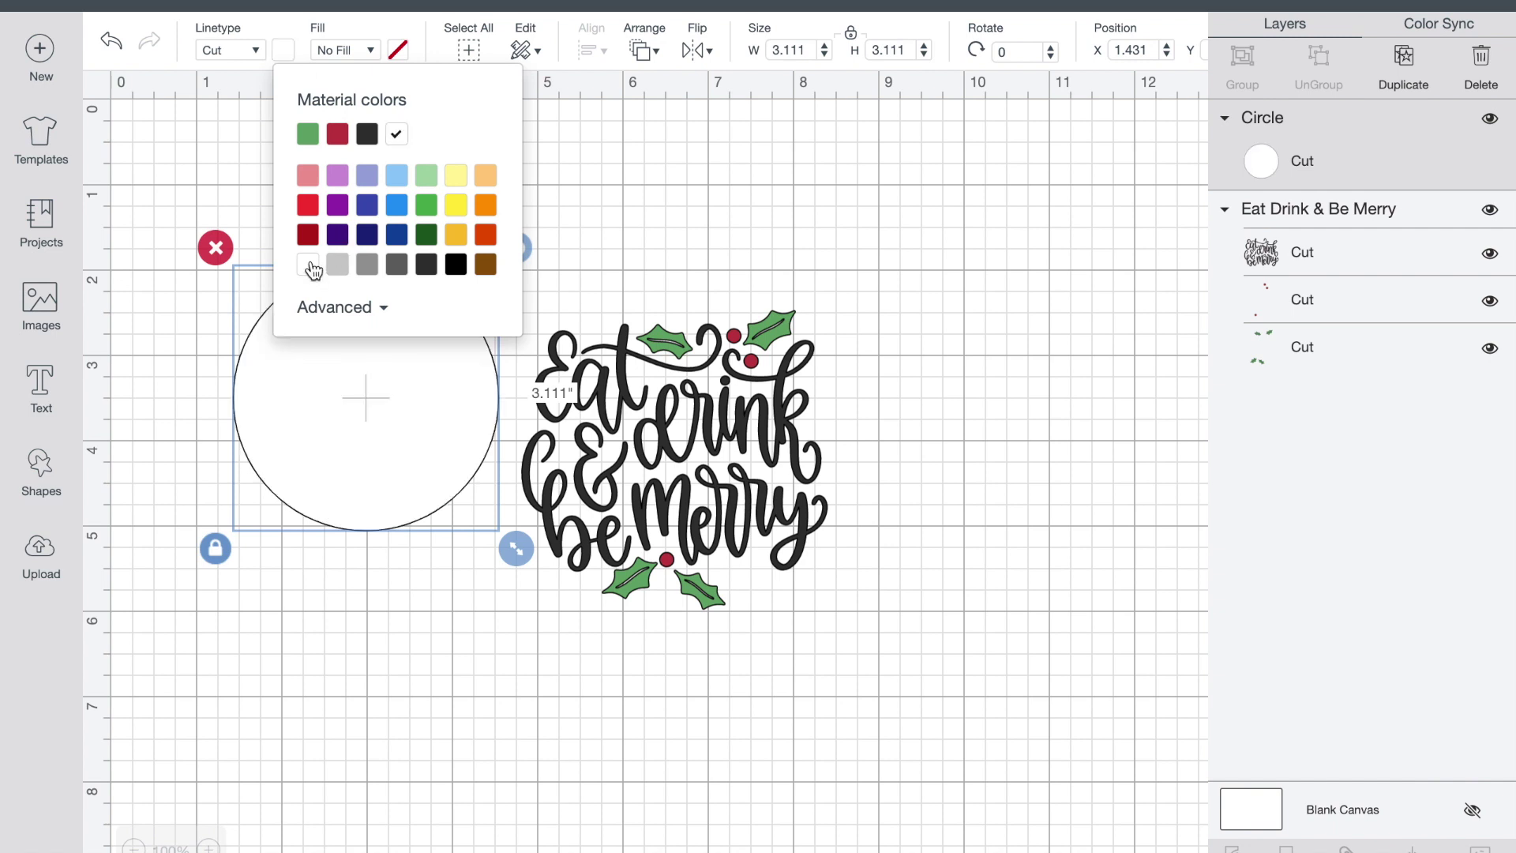
# Enlarge the white circle to about 4.458" and send it behind the lettering.
pyautogui.moveTo(527, 558); pyautogui.dragTo(640, 671)
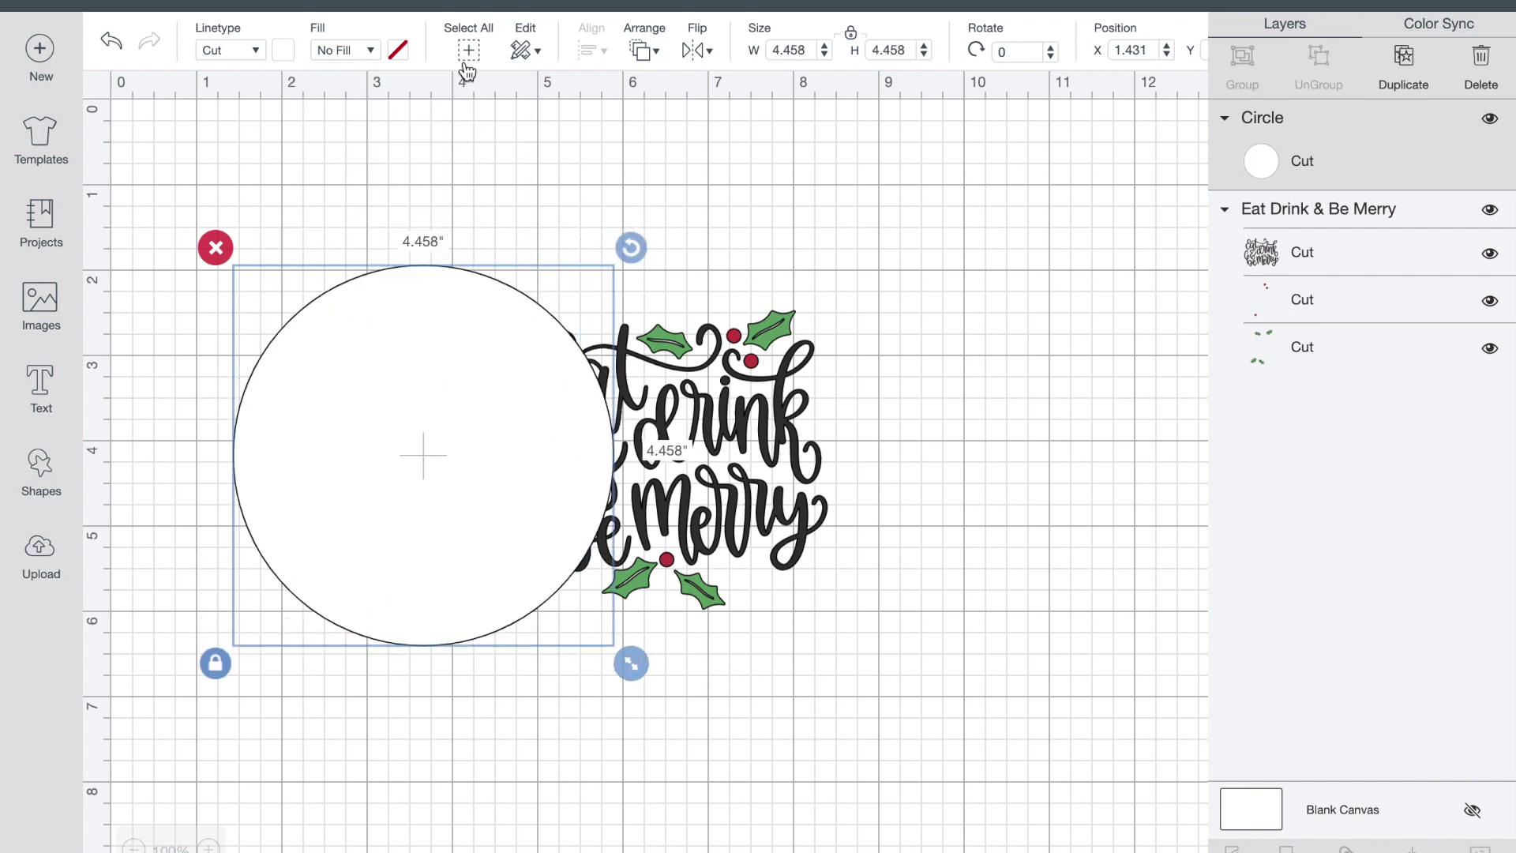
pyautogui.click(639, 52)
pyautogui.click(659, 97)
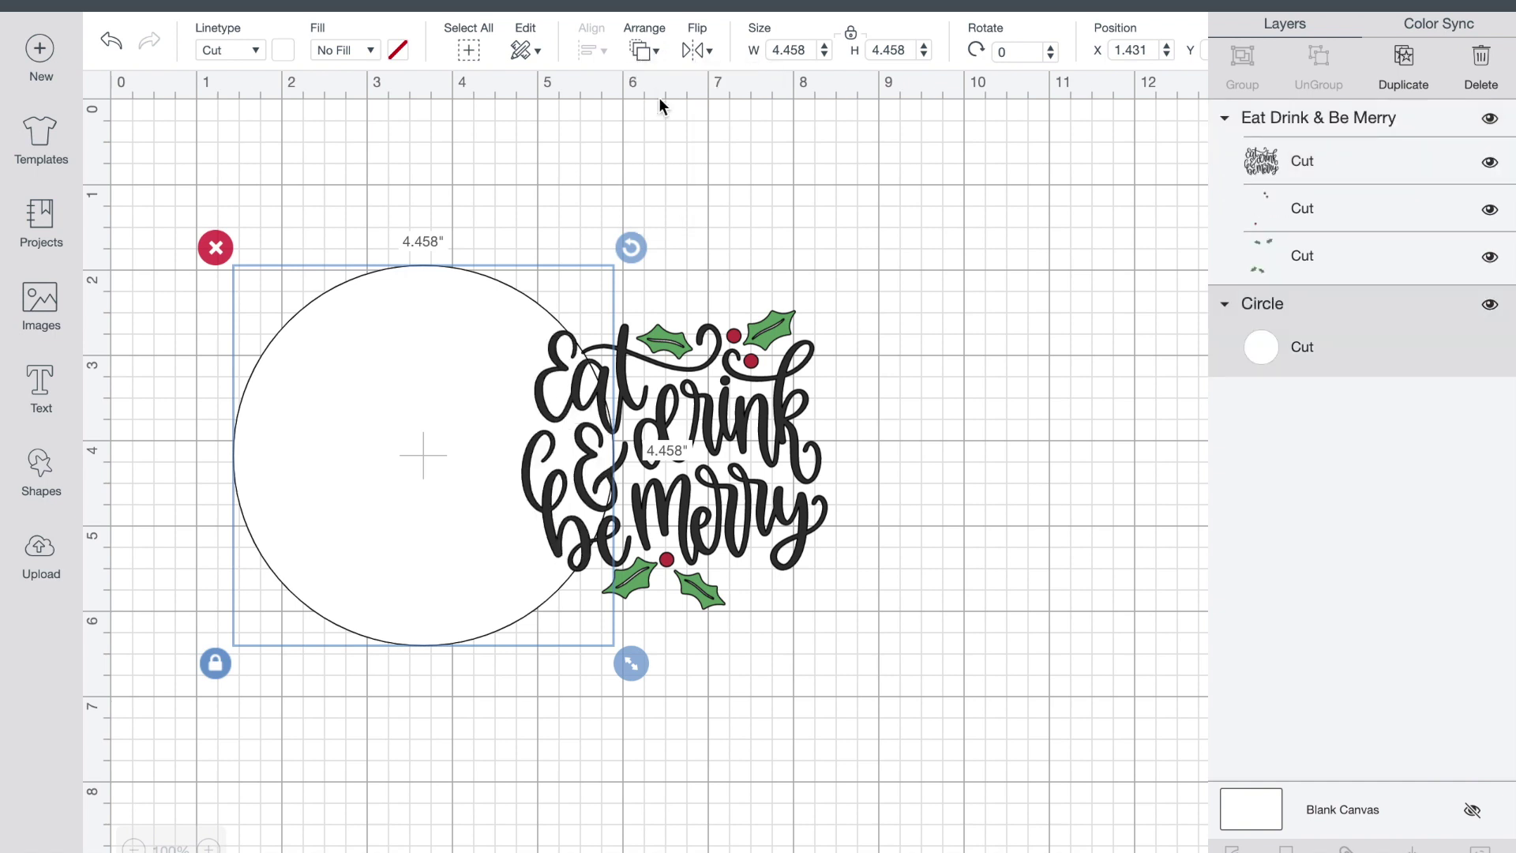
# Centre the circle behind the lettering, then unlock its proportions and reduce its height to about 4.319".
pyautogui.moveTo(330, 452); pyautogui.dragTo(587, 441)
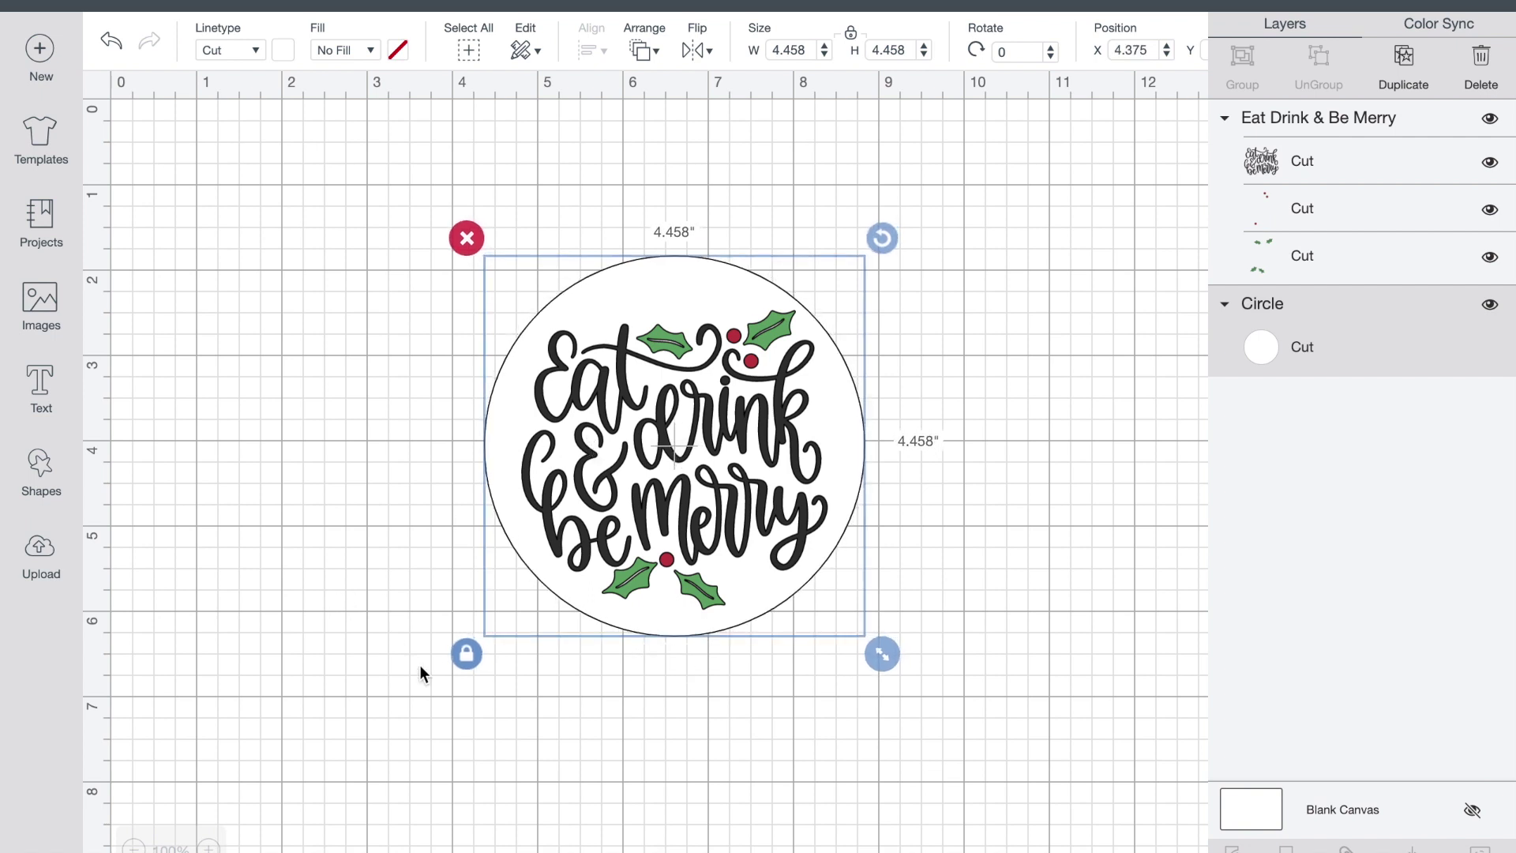
pyautogui.click(465, 655)
pyautogui.moveTo(881, 652); pyautogui.dragTo(880, 641)
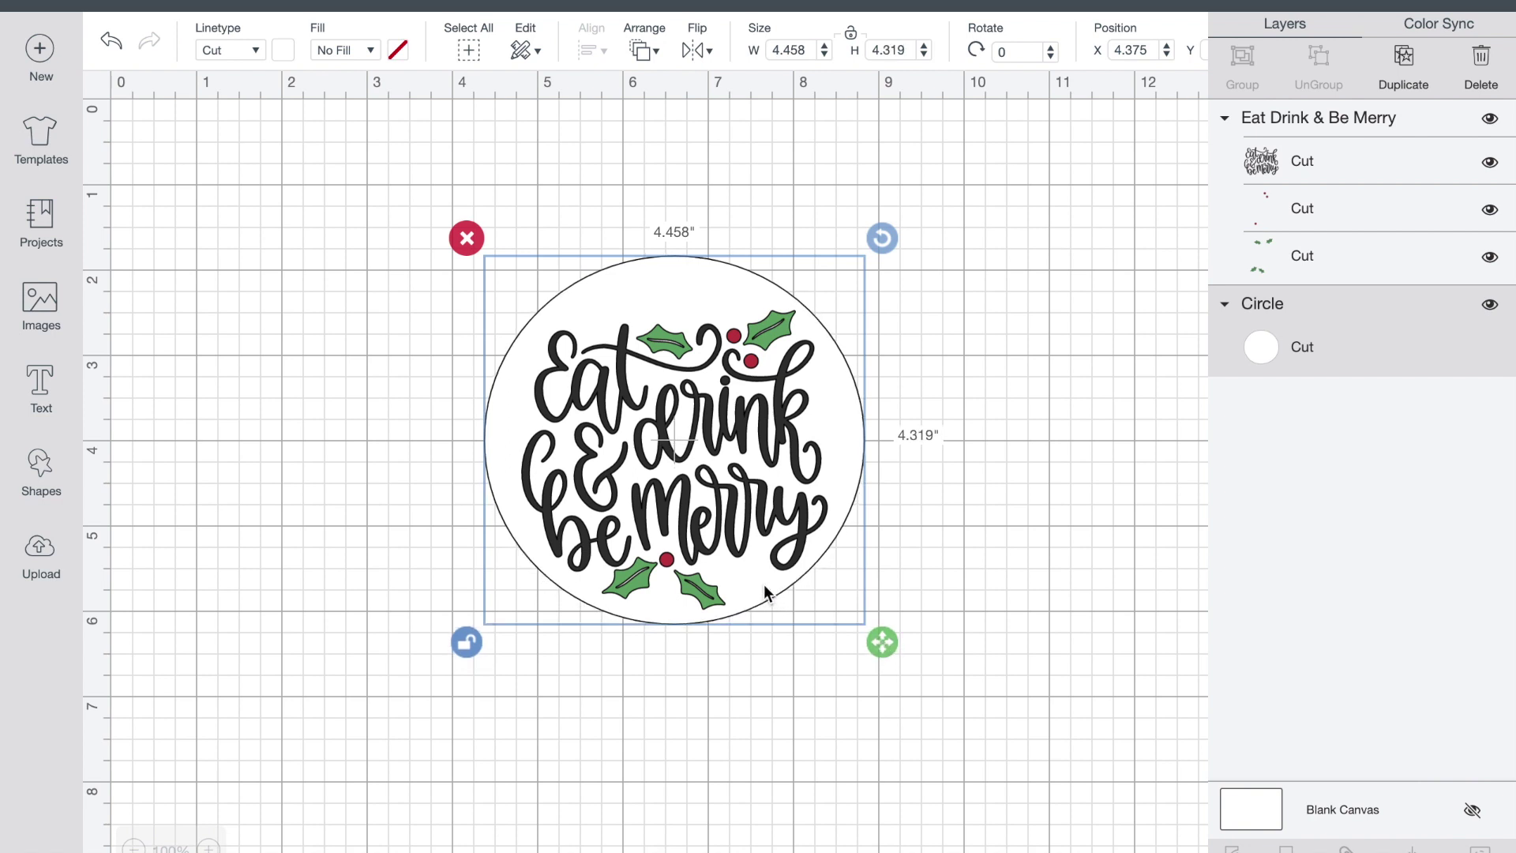
# Move the lettering slightly up inside the circle and shrink it proportionally to about 3.569" by 3.486".
pyautogui.click(764, 623)
pyautogui.moveTo(764, 620); pyautogui.dragTo(763, 582)
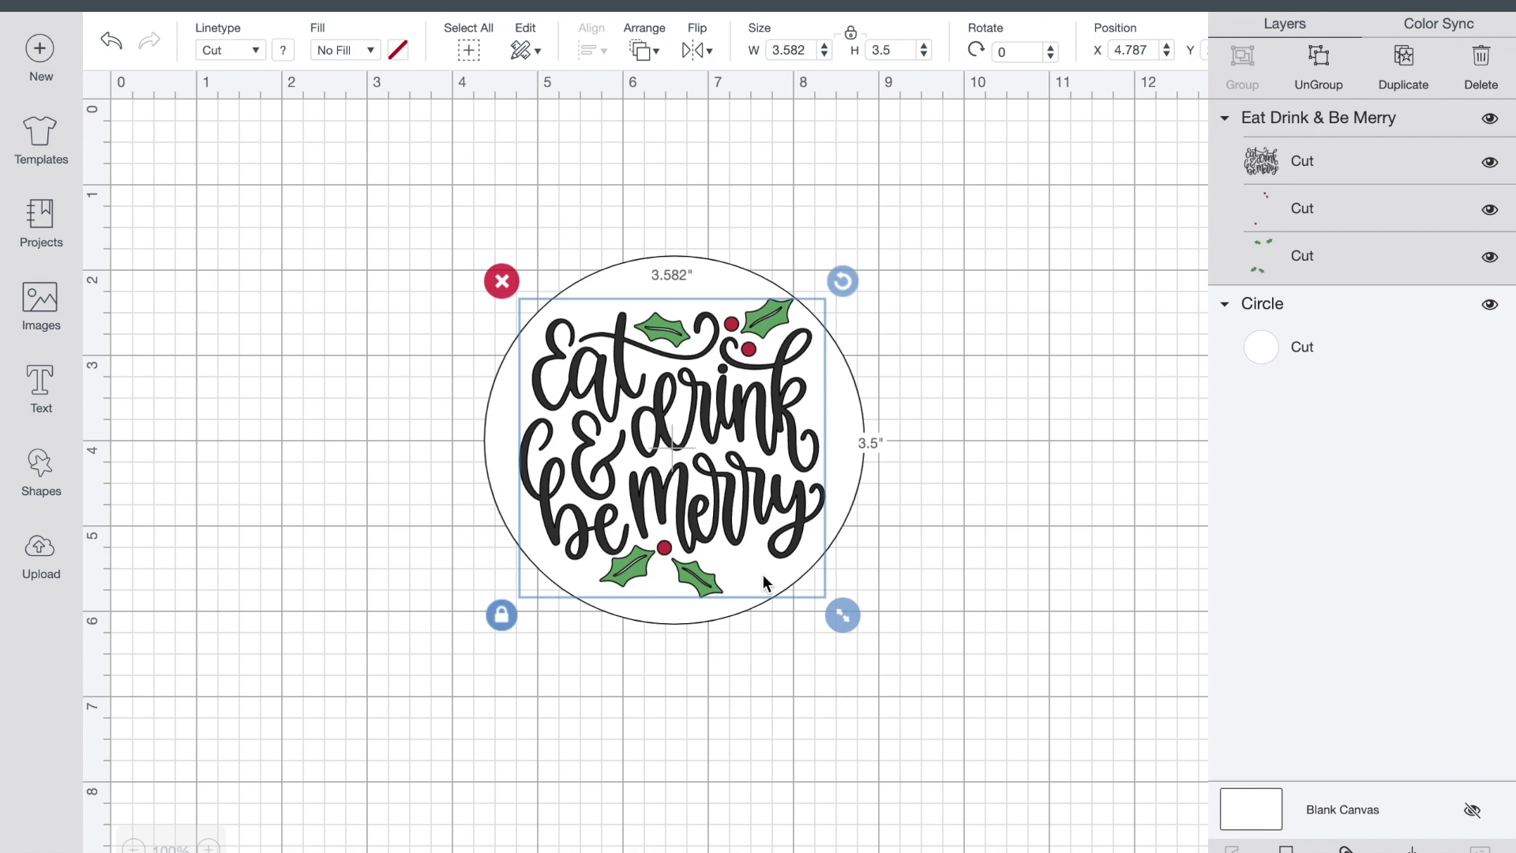
pyautogui.moveTo(854, 614); pyautogui.dragTo(853, 613)
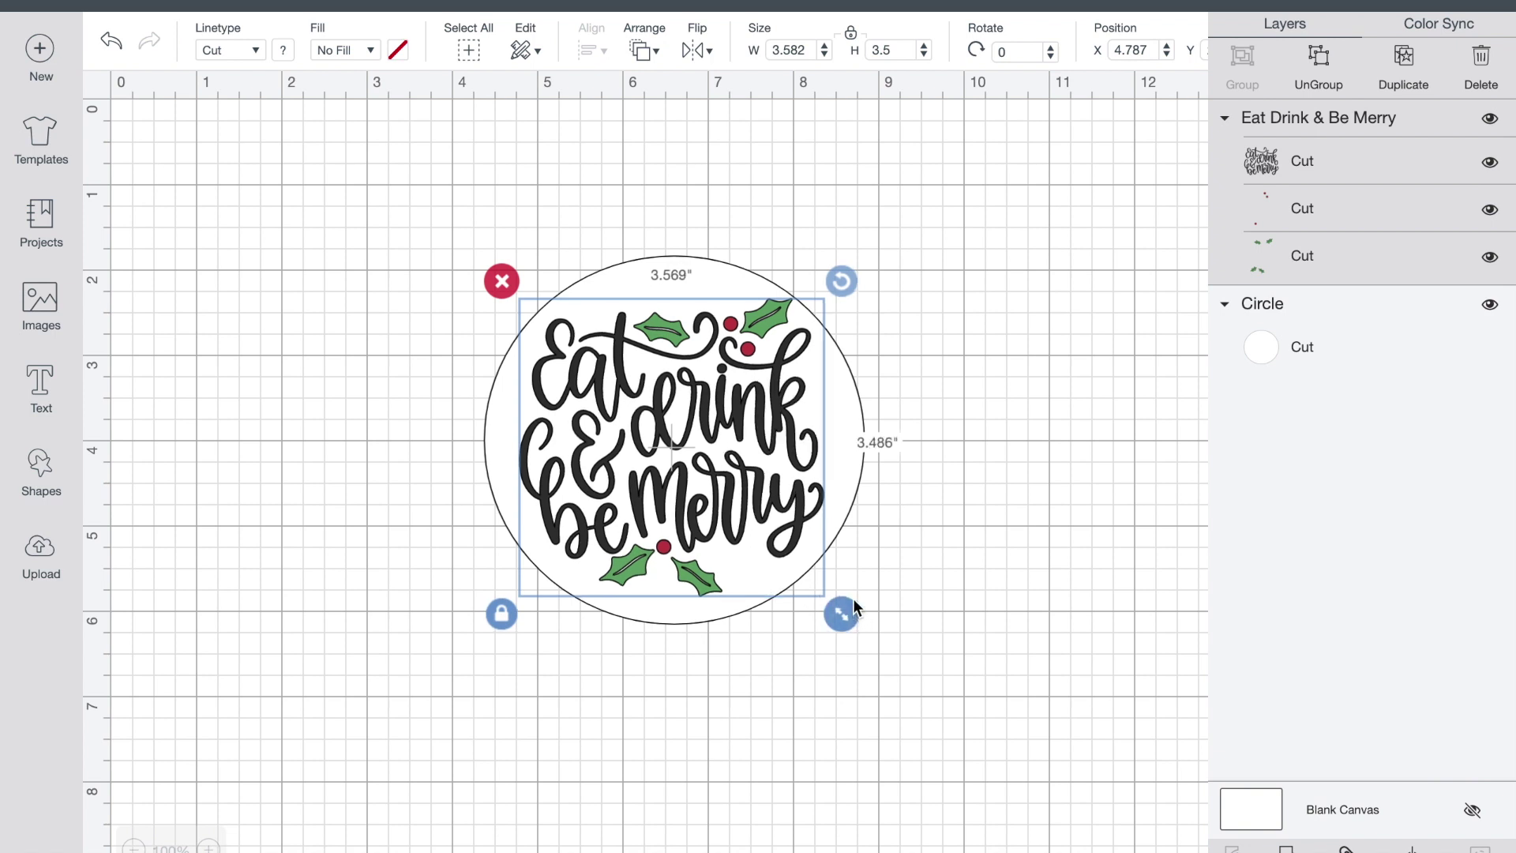
# Resize the circle to about 4.444" by 4.208" and recentre it around the lettering.
pyautogui.click(846, 473)
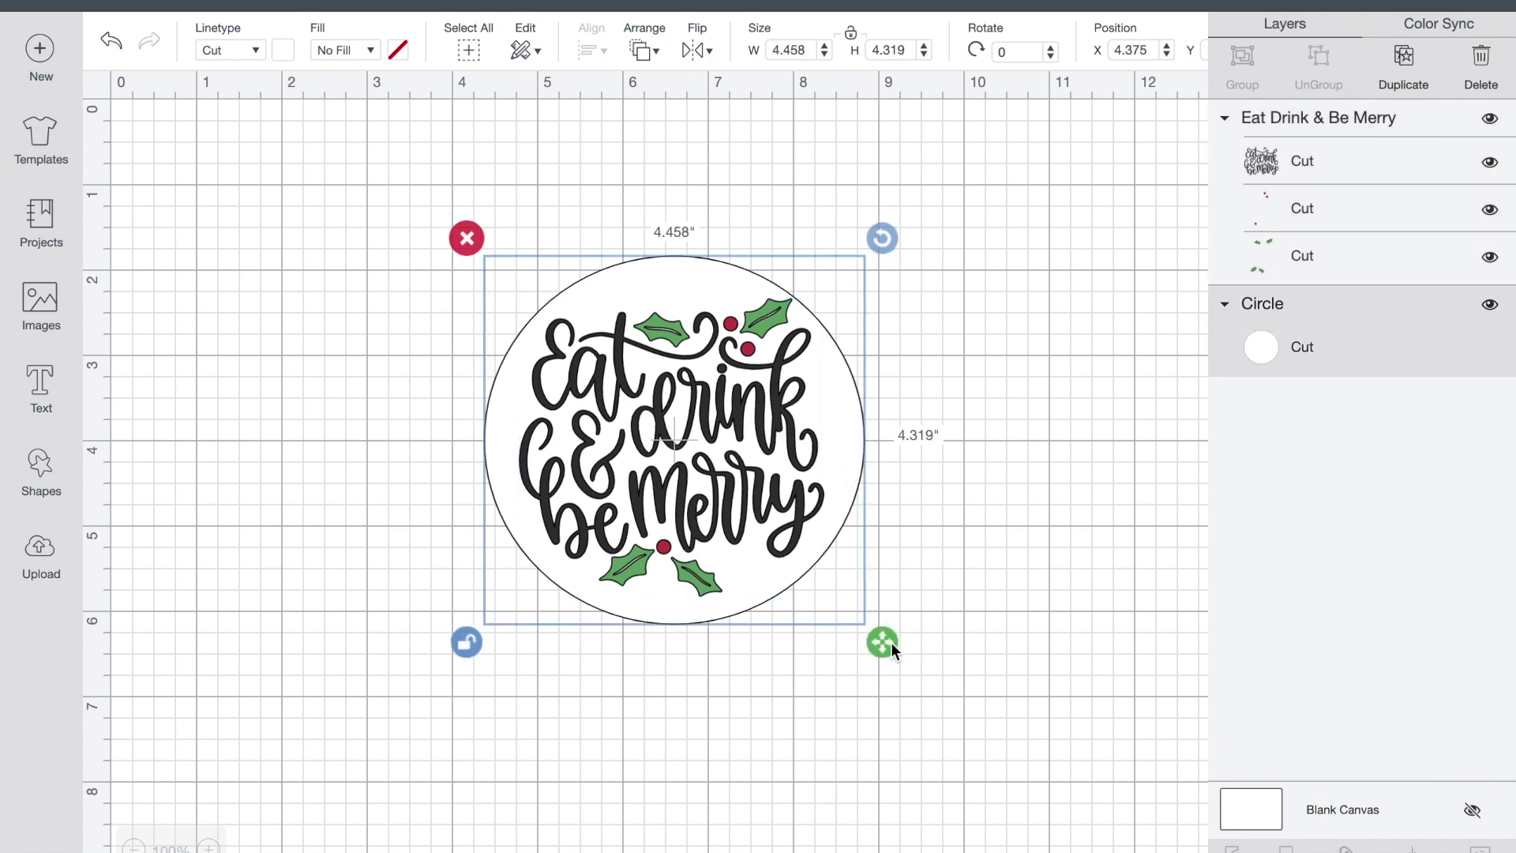
pyautogui.moveTo(891, 642); pyautogui.dragTo(888, 633)
pyautogui.moveTo(835, 483); pyautogui.dragTo(843, 472)
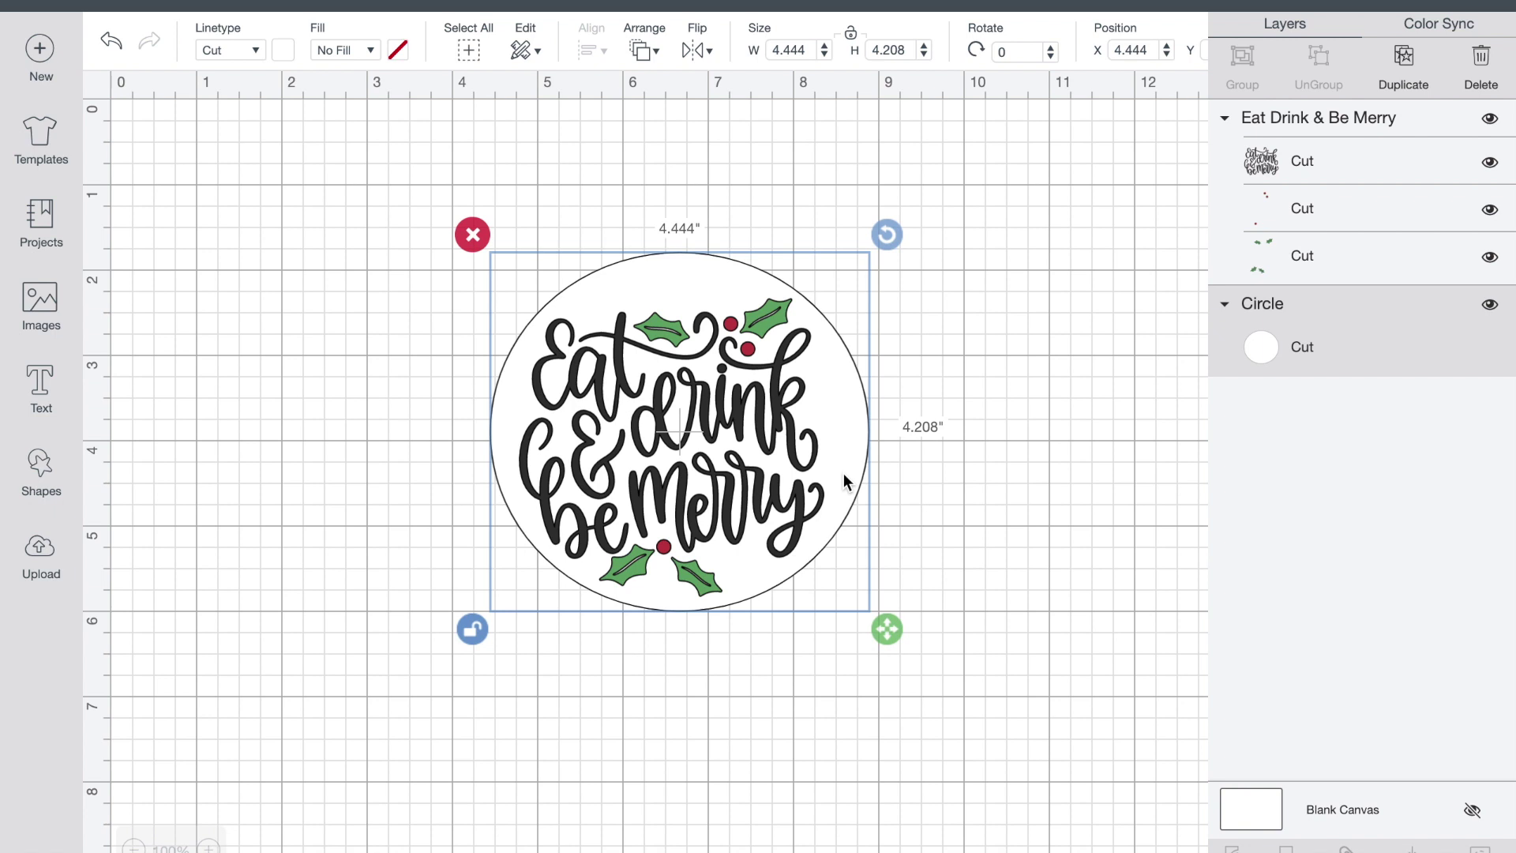
pyautogui.click(1009, 421)
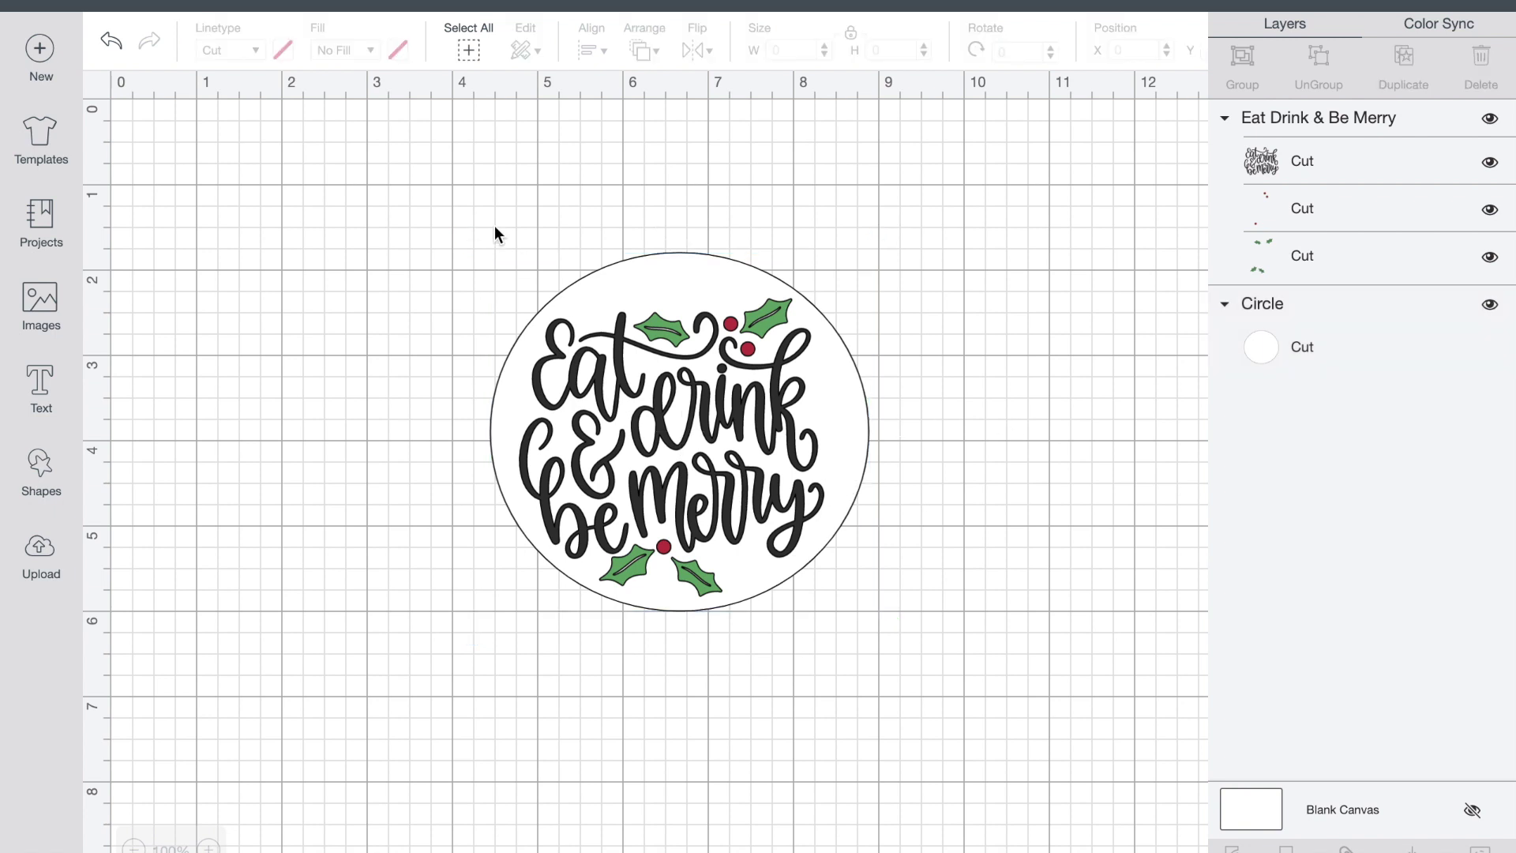
# Flatten the lettering and the white circle into one printable image.
pyautogui.click(468, 50)
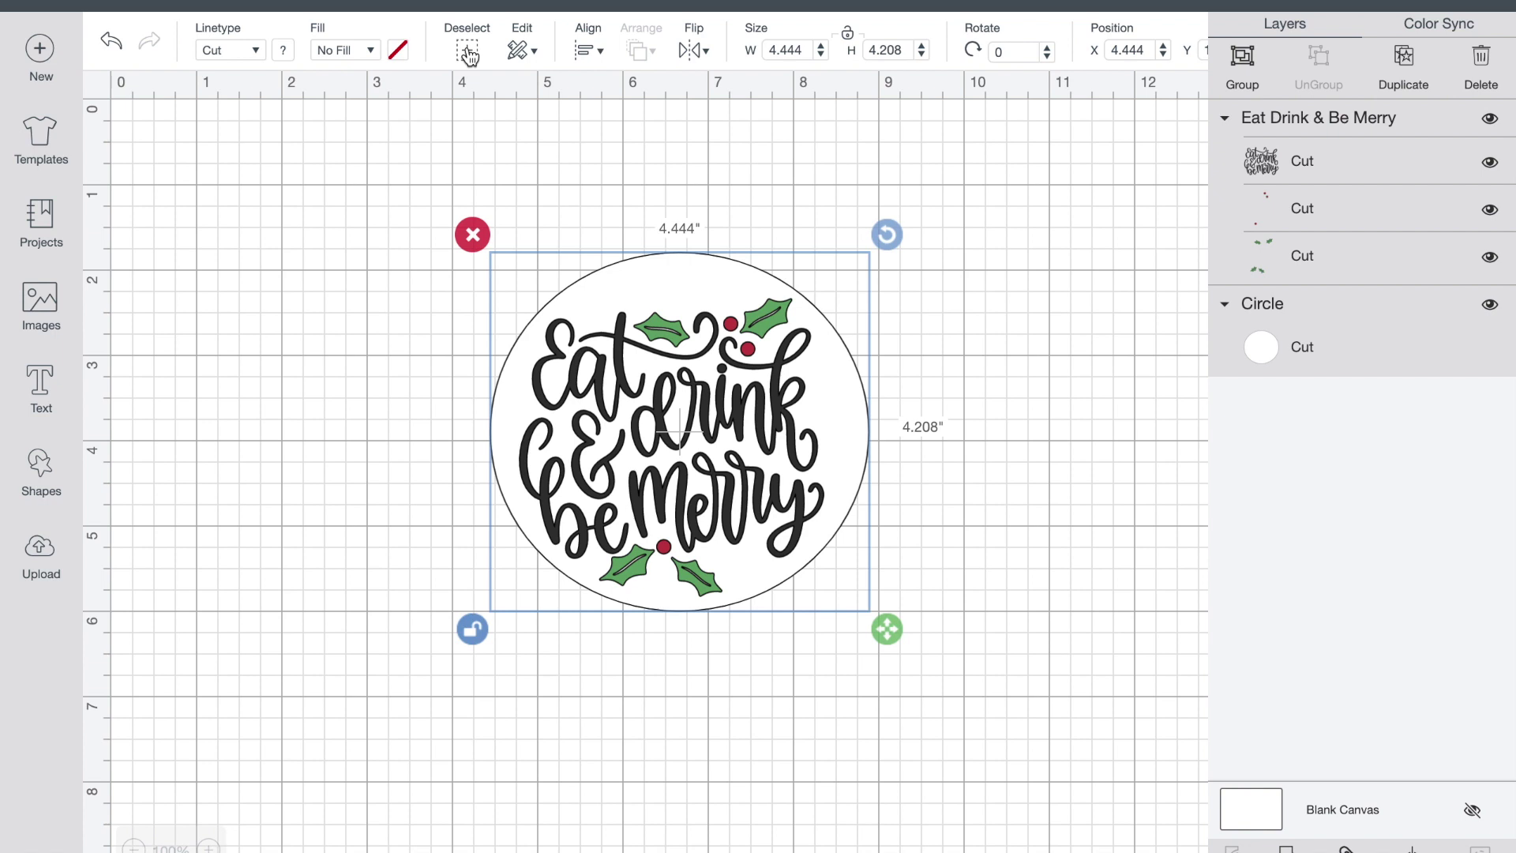
pyautogui.click(1412, 848)
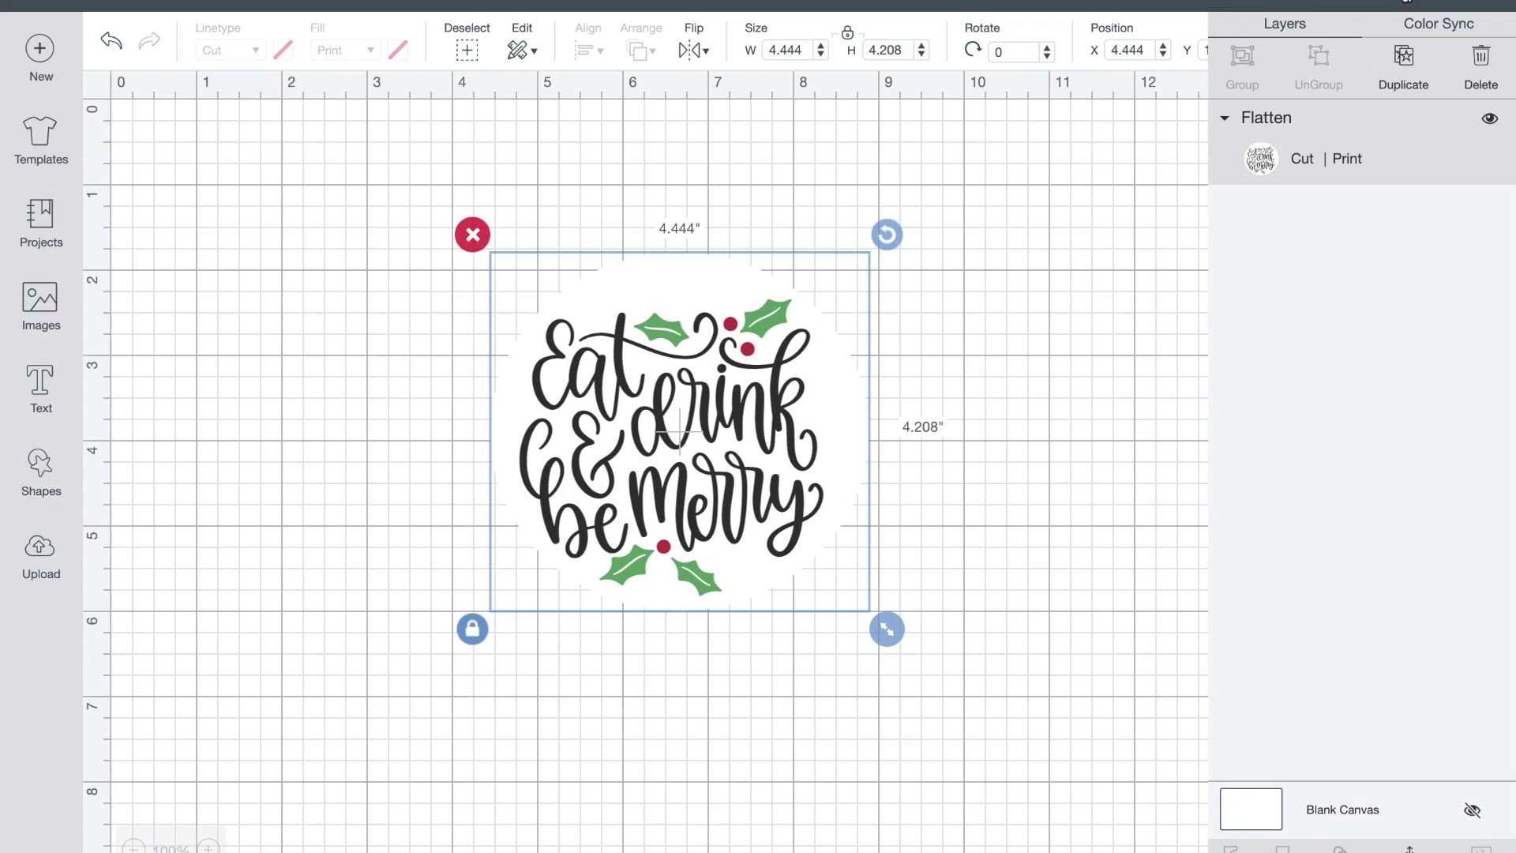
pyautogui.click(1405, 1)
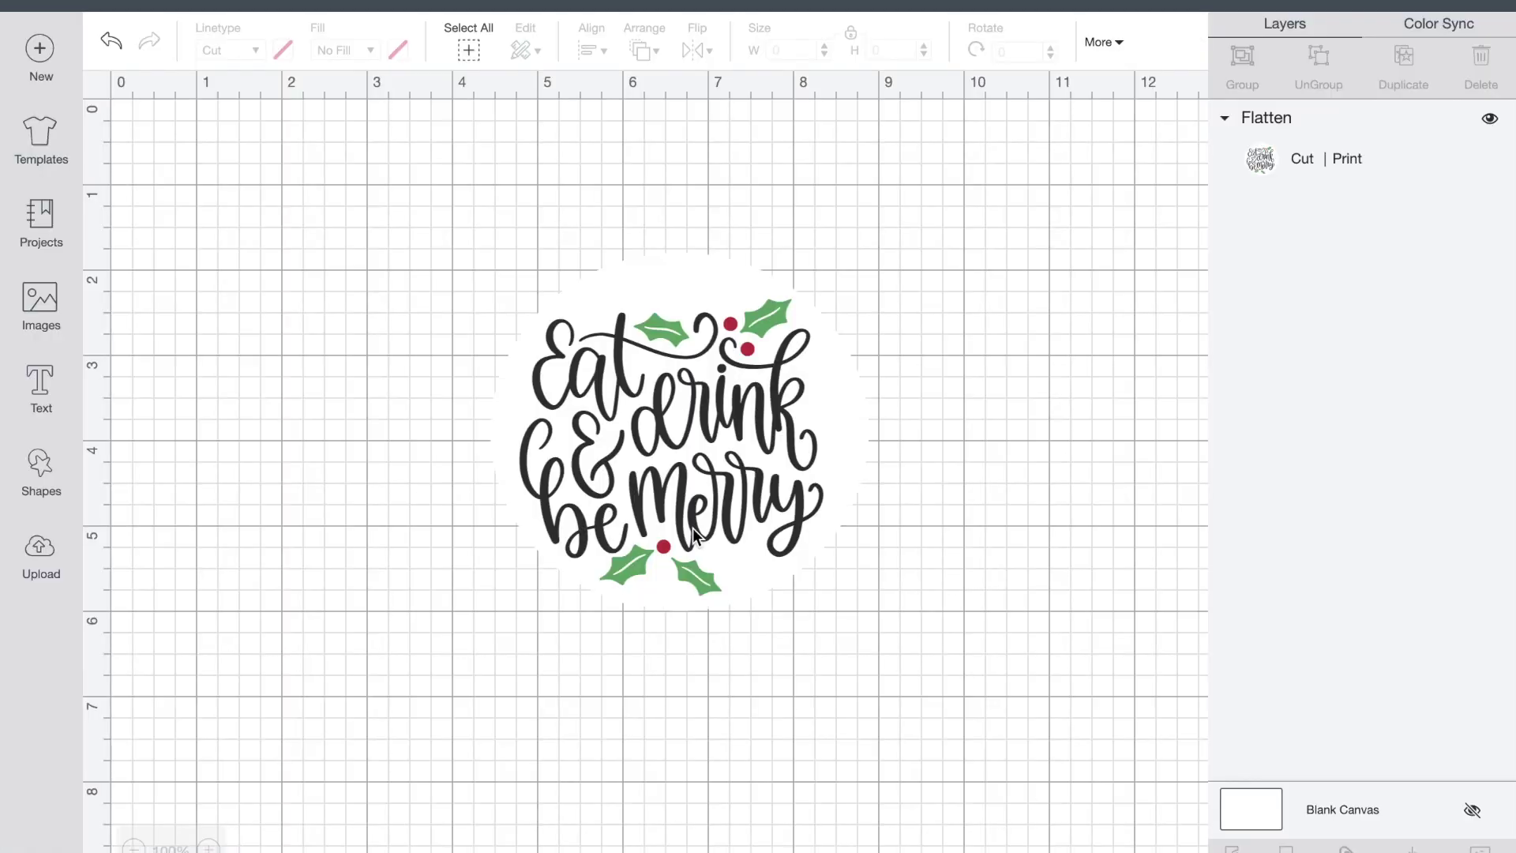
# Undo the flattening and move the lettering off the white circle to about x 1.939", y 2.24".
pyautogui.click(694, 537)
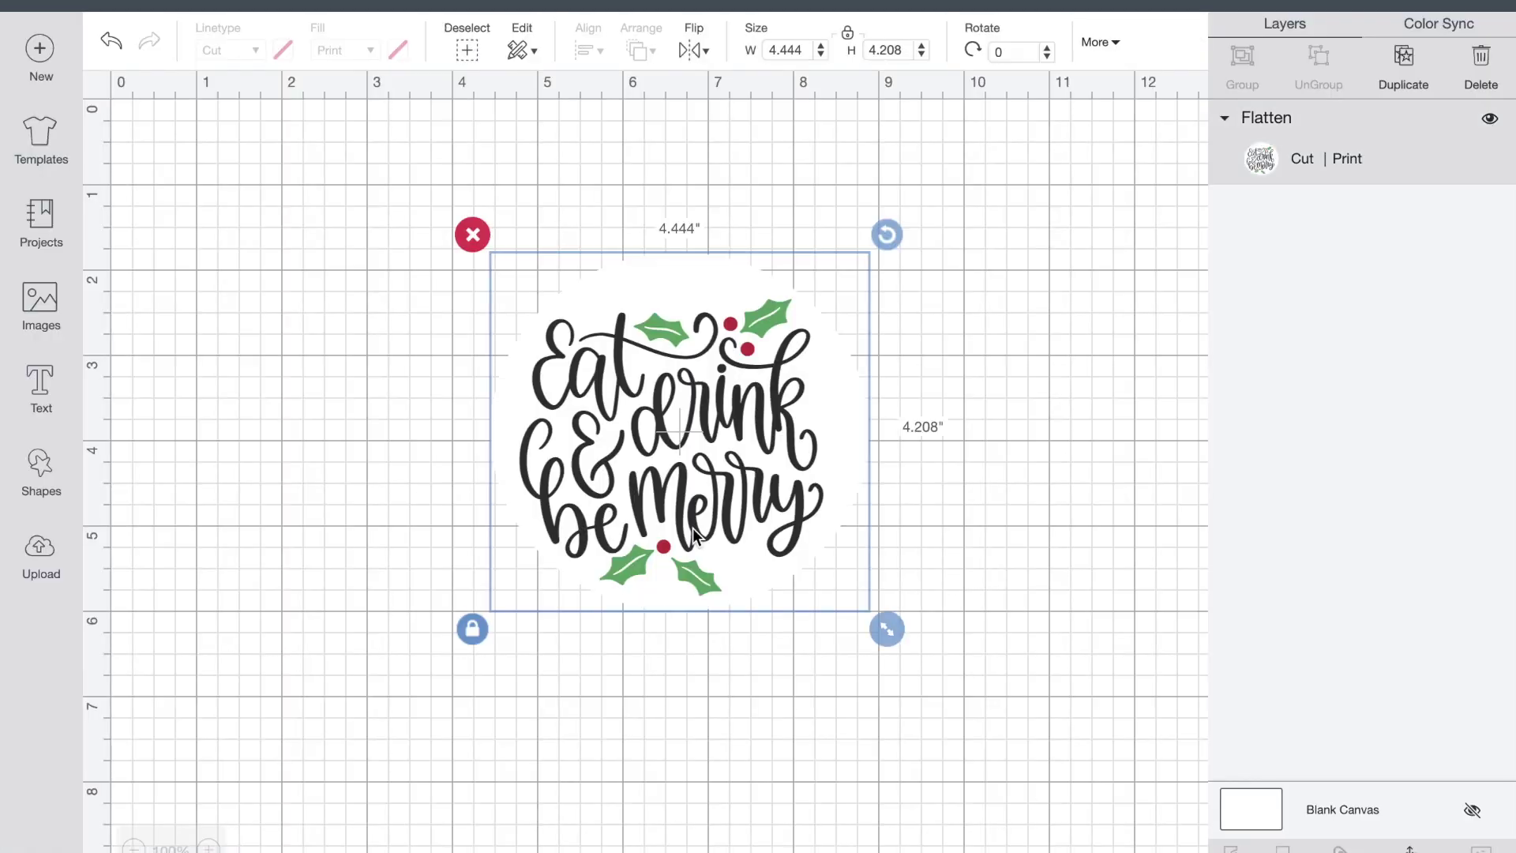
pyautogui.hotkey('ctrl', 'z')
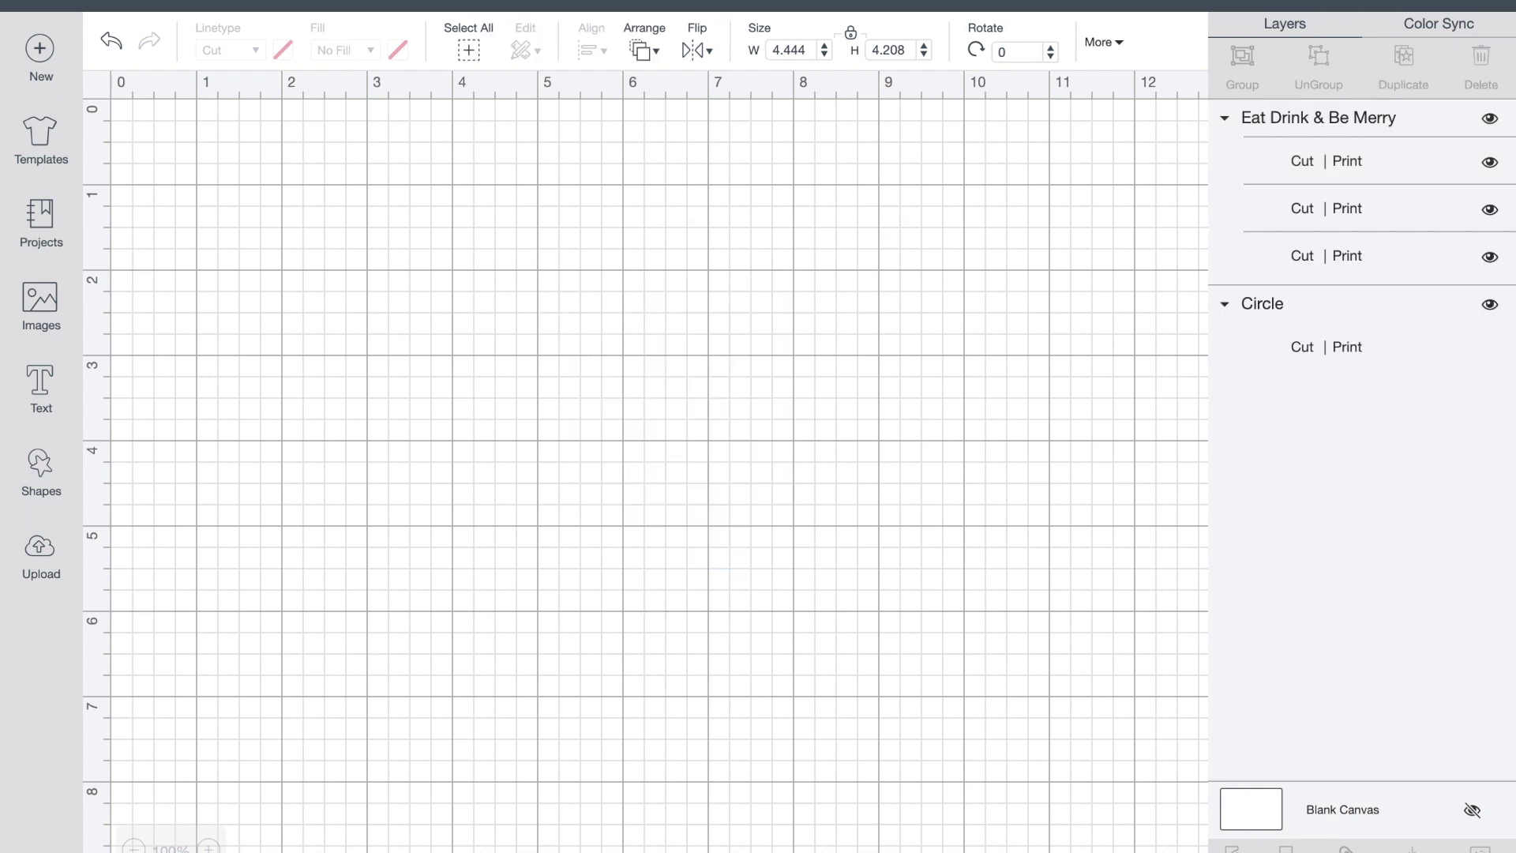
pyautogui.click(785, 517)
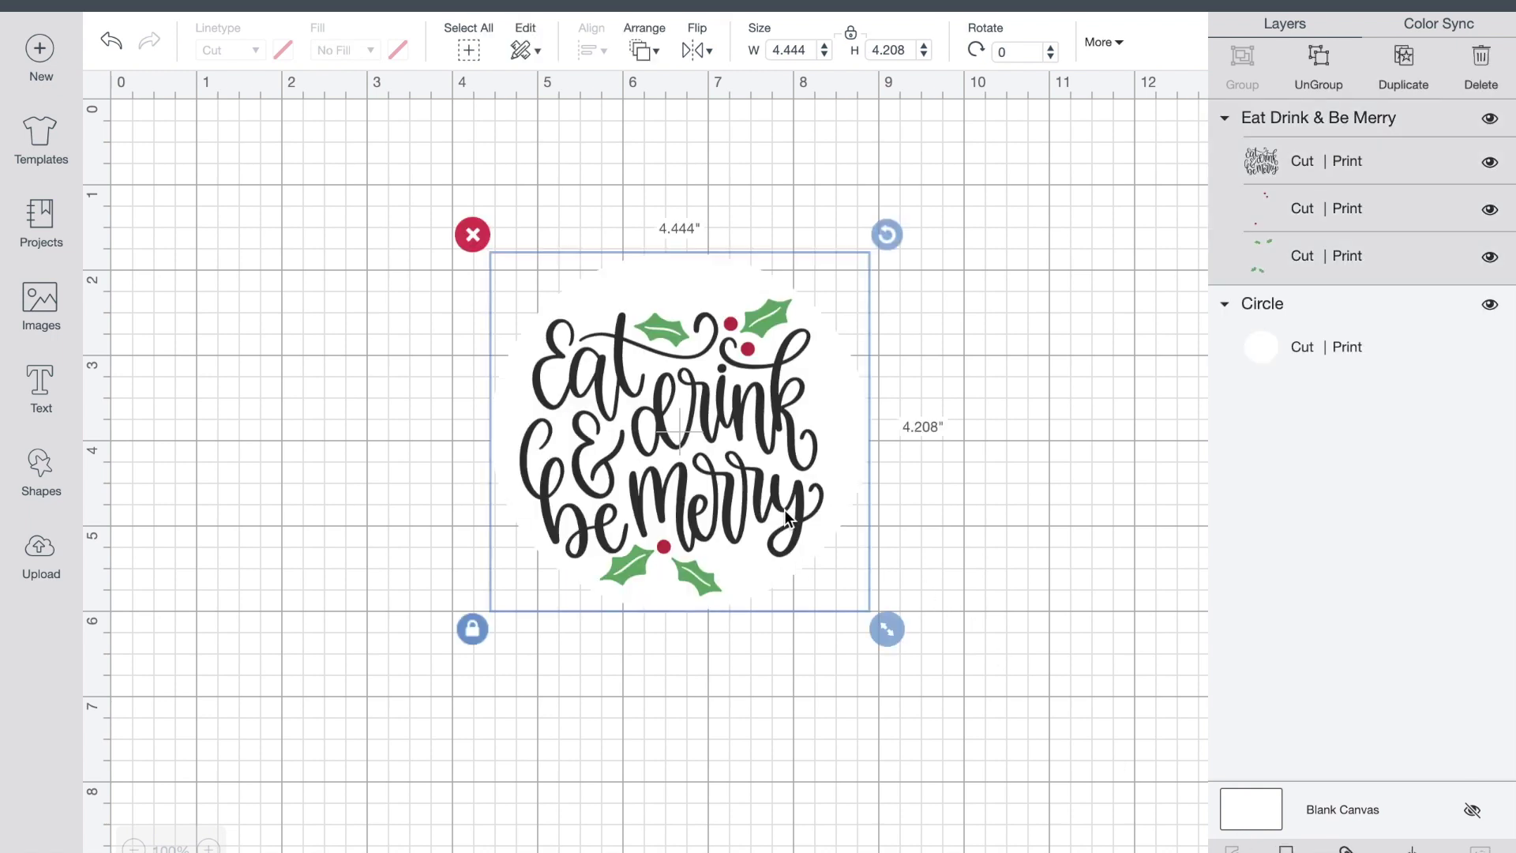
pyautogui.moveTo(786, 517); pyautogui.dragTo(508, 494)
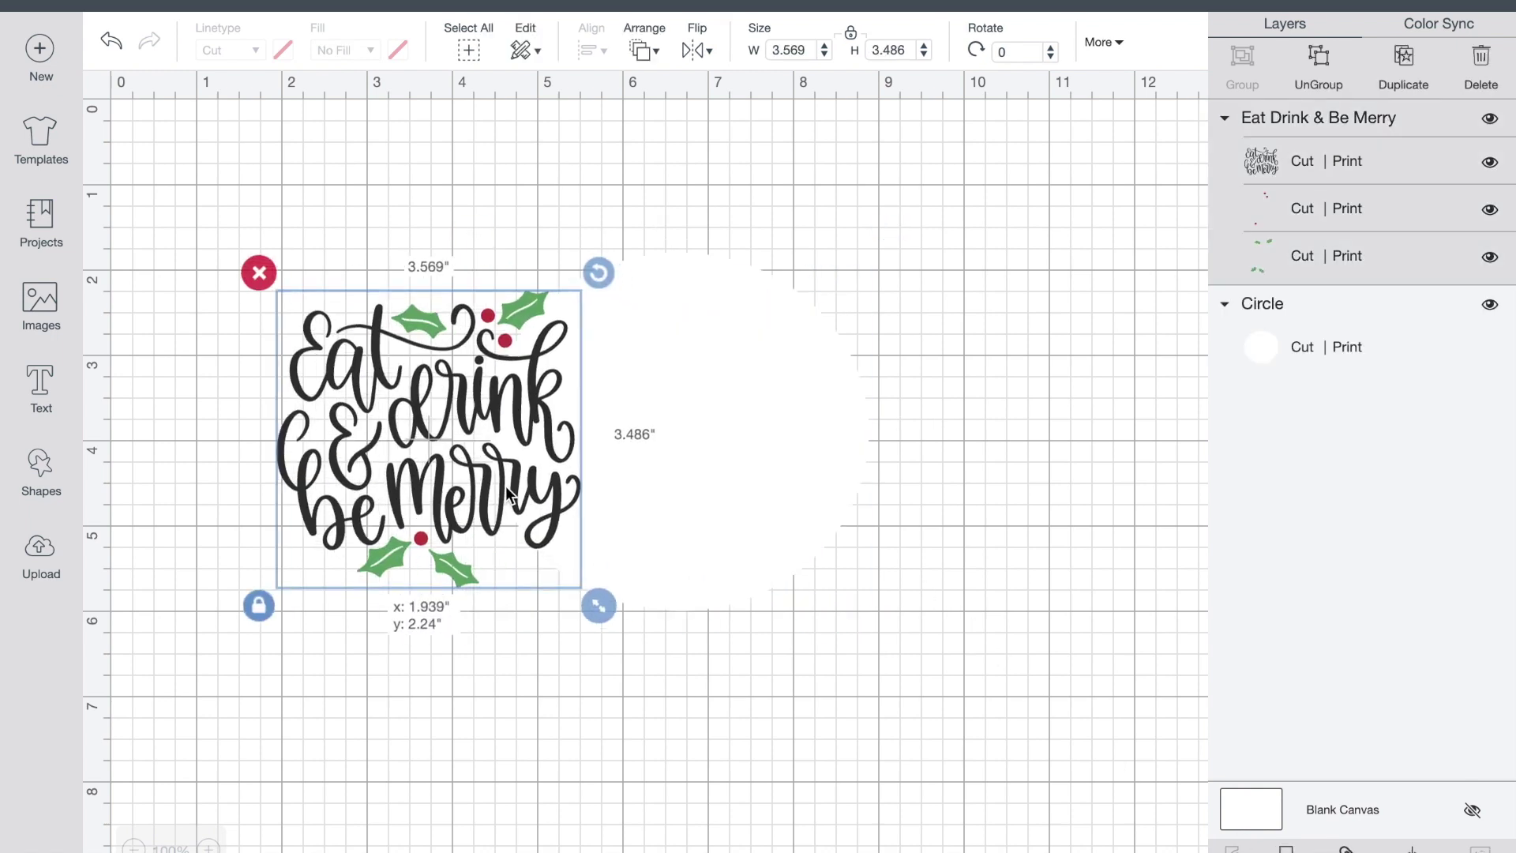
# Delete the white circle and move the lettering back toward the middle of the canvas.
pyautogui.click(755, 446)
pyautogui.press('Delete')
pyautogui.moveTo(444, 419); pyautogui.dragTo(627, 430)
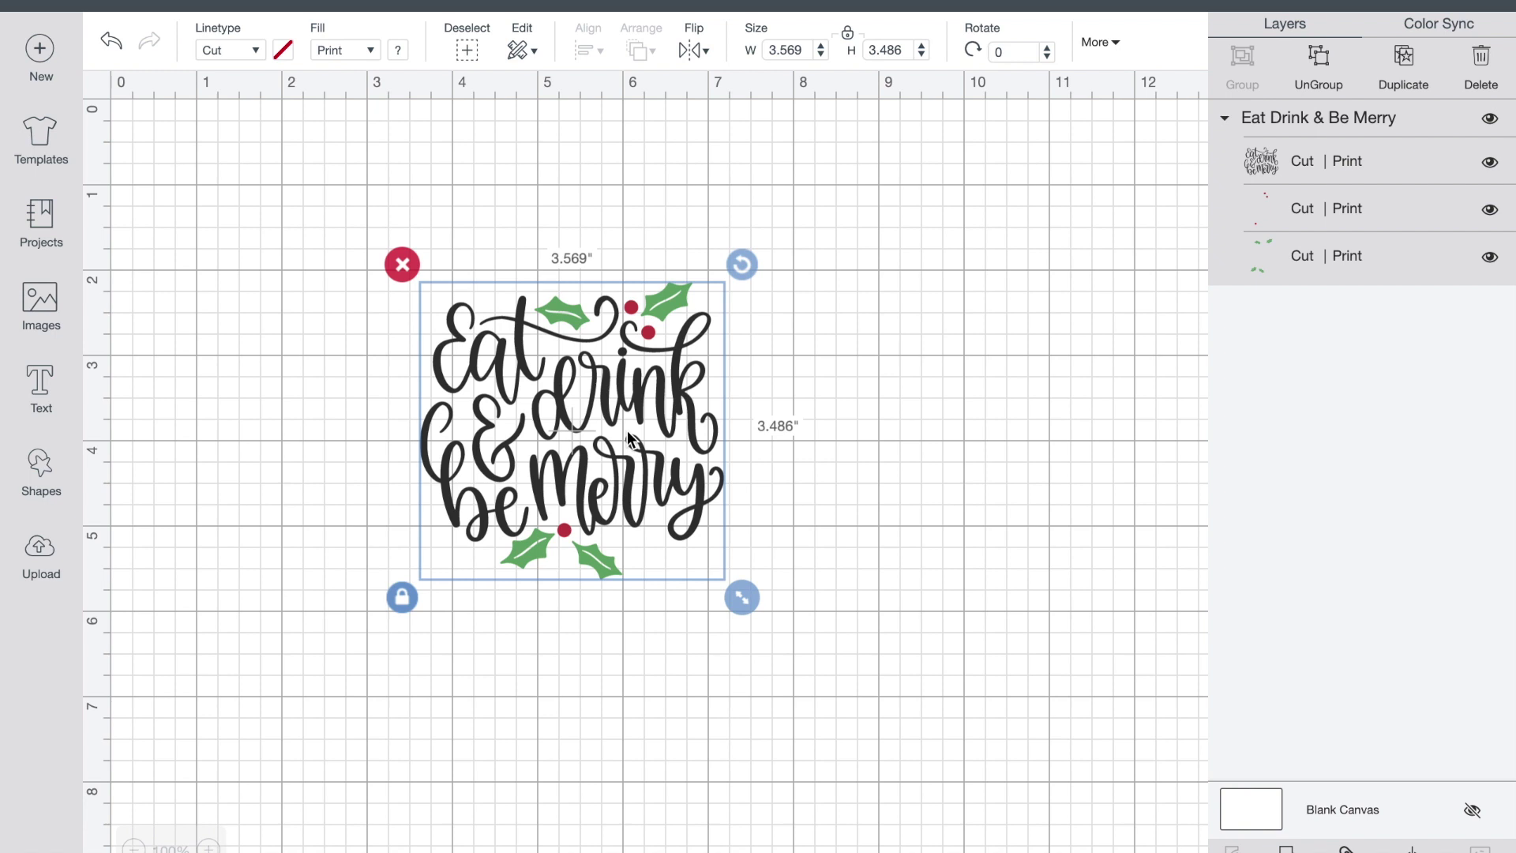
# Add a square shape to the canvas and colour it white.
pyautogui.click(331, 476)
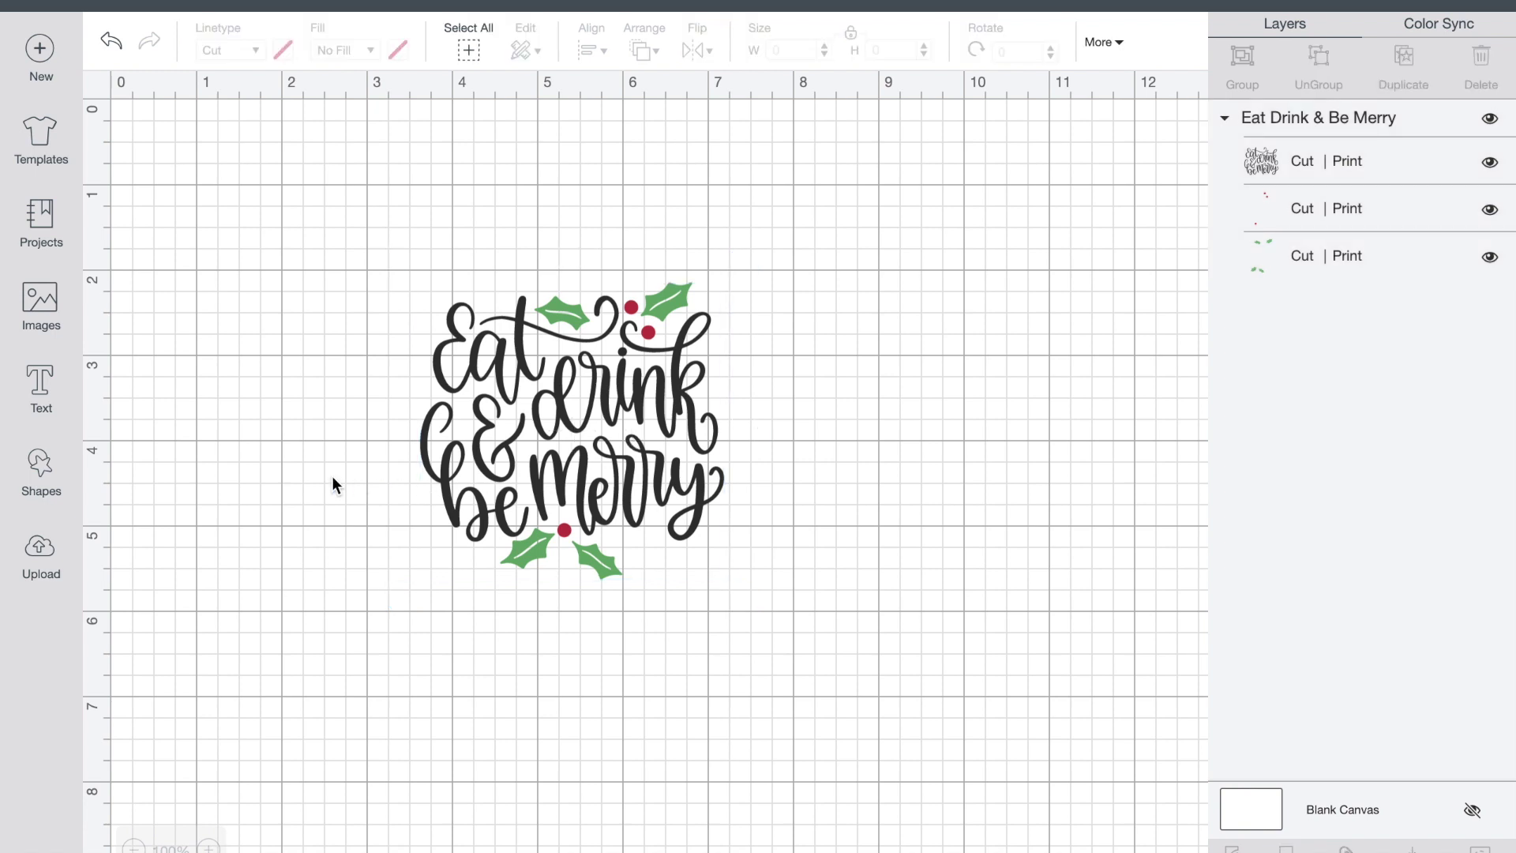
pyautogui.click(40, 470)
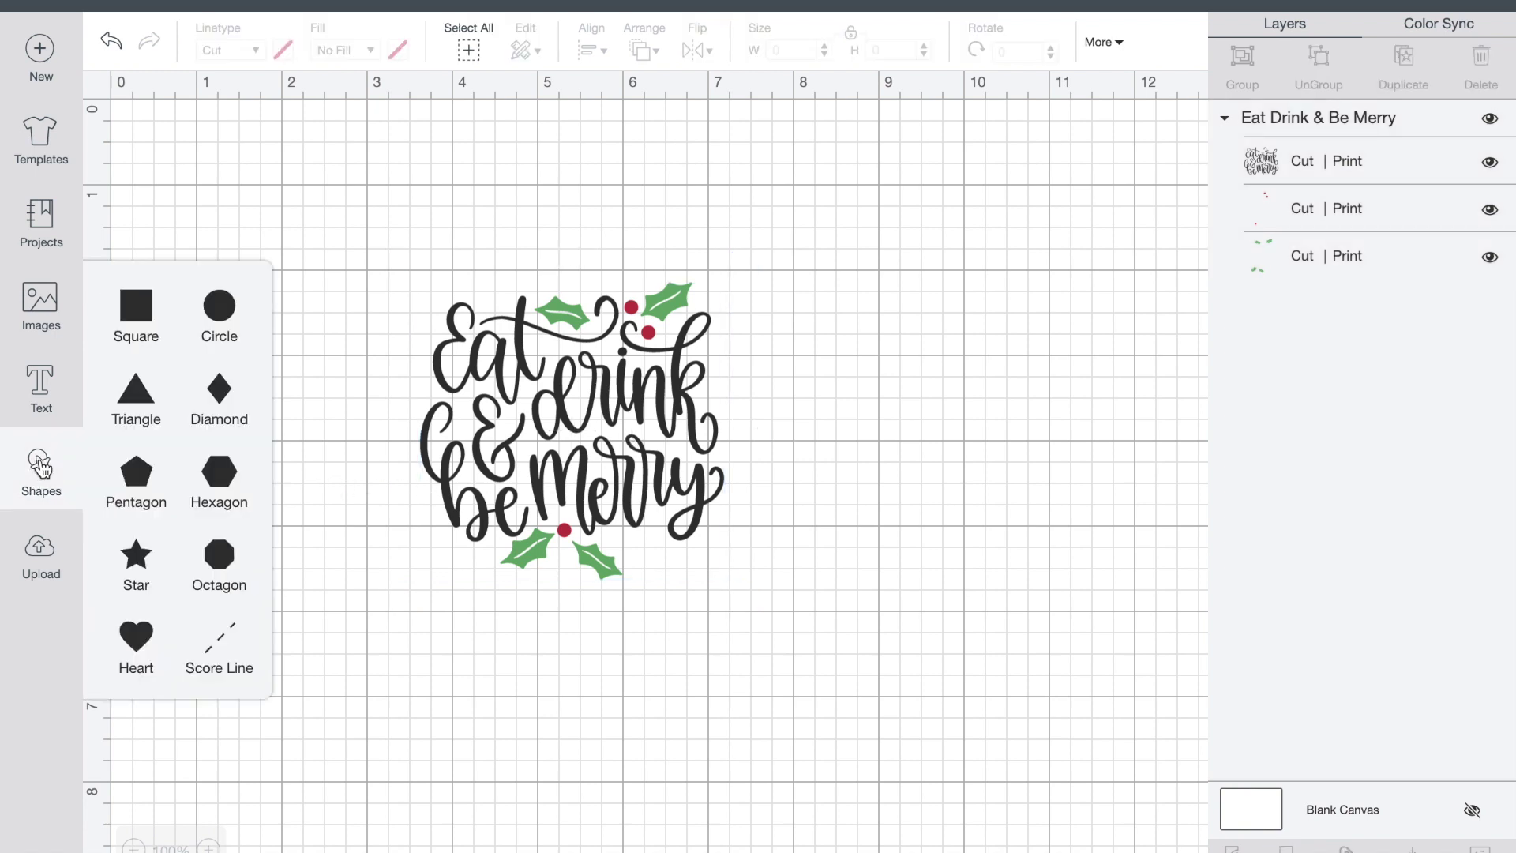
pyautogui.click(122, 307)
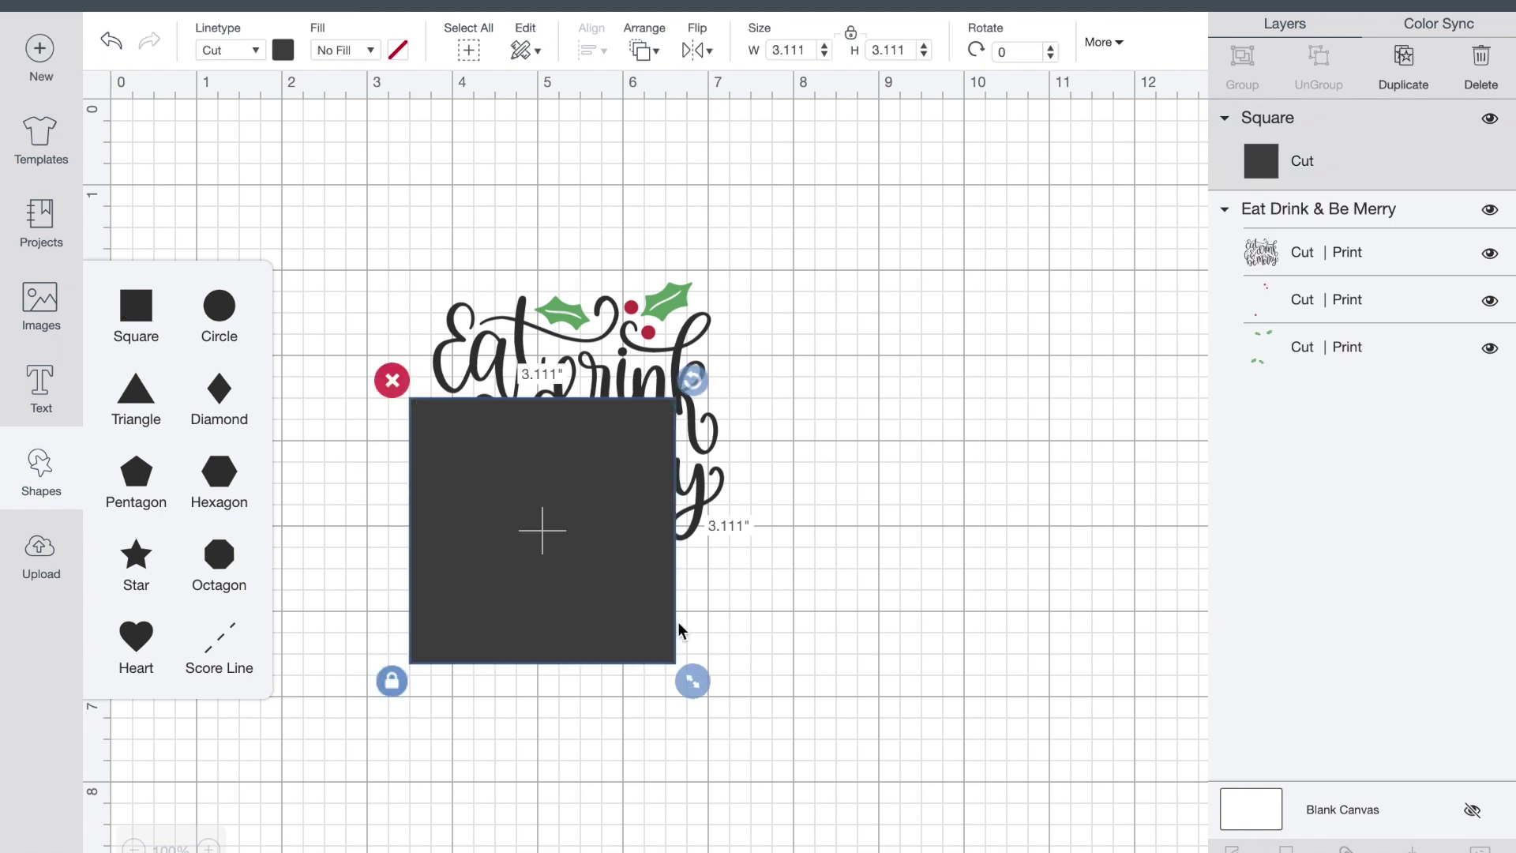
pyautogui.click(282, 49)
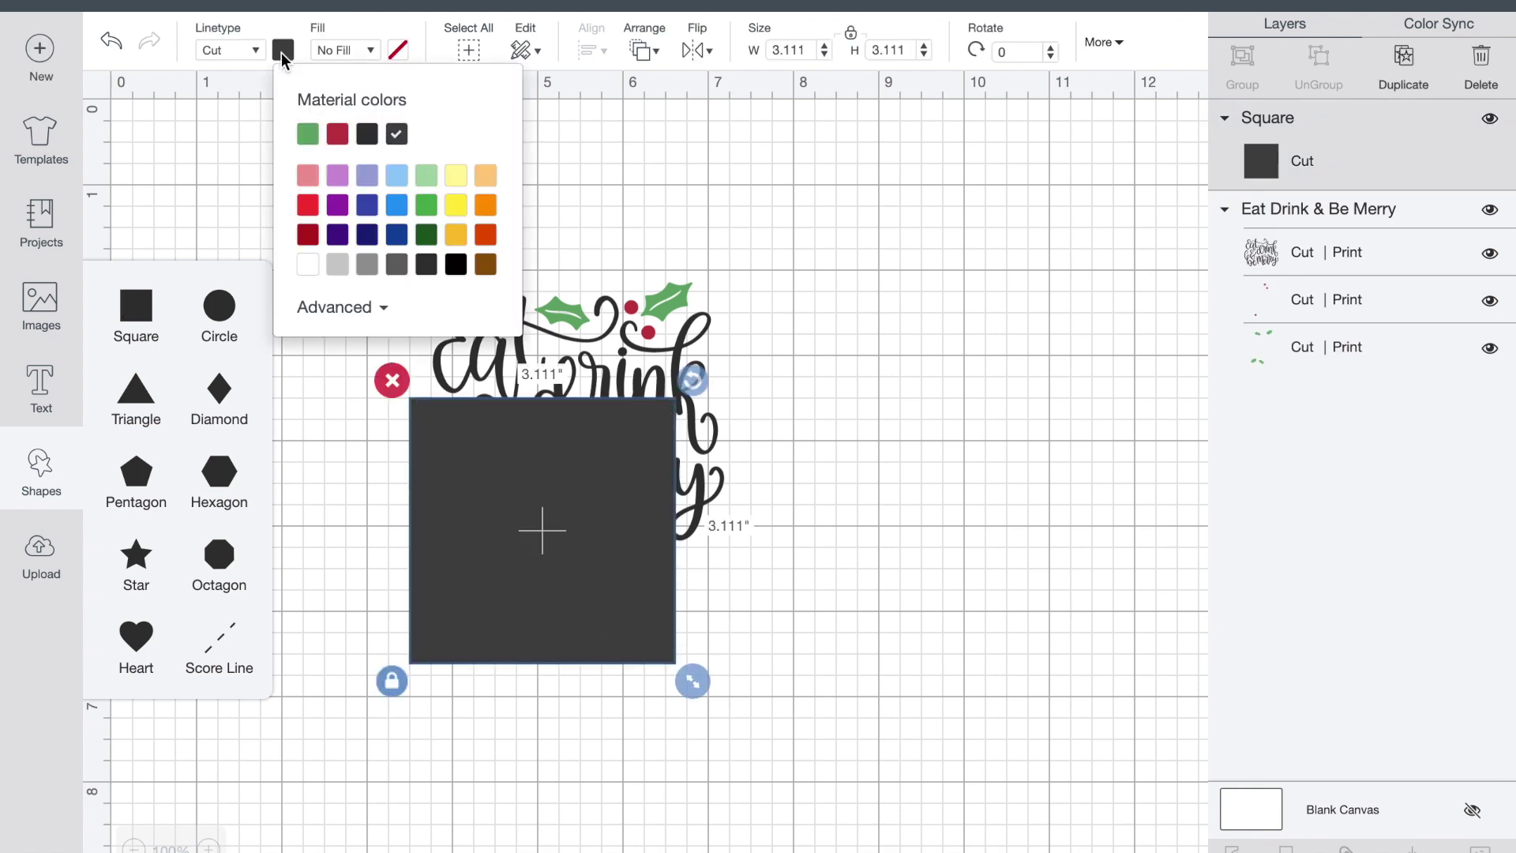
pyautogui.click(308, 264)
# Move the white square over the lettering, enlarge it to about 6.264" square, and send it behind the lettering.
pyautogui.moveTo(581, 620); pyautogui.dragTo(483, 377)
pyautogui.moveTo(603, 443); pyautogui.dragTo(872, 672)
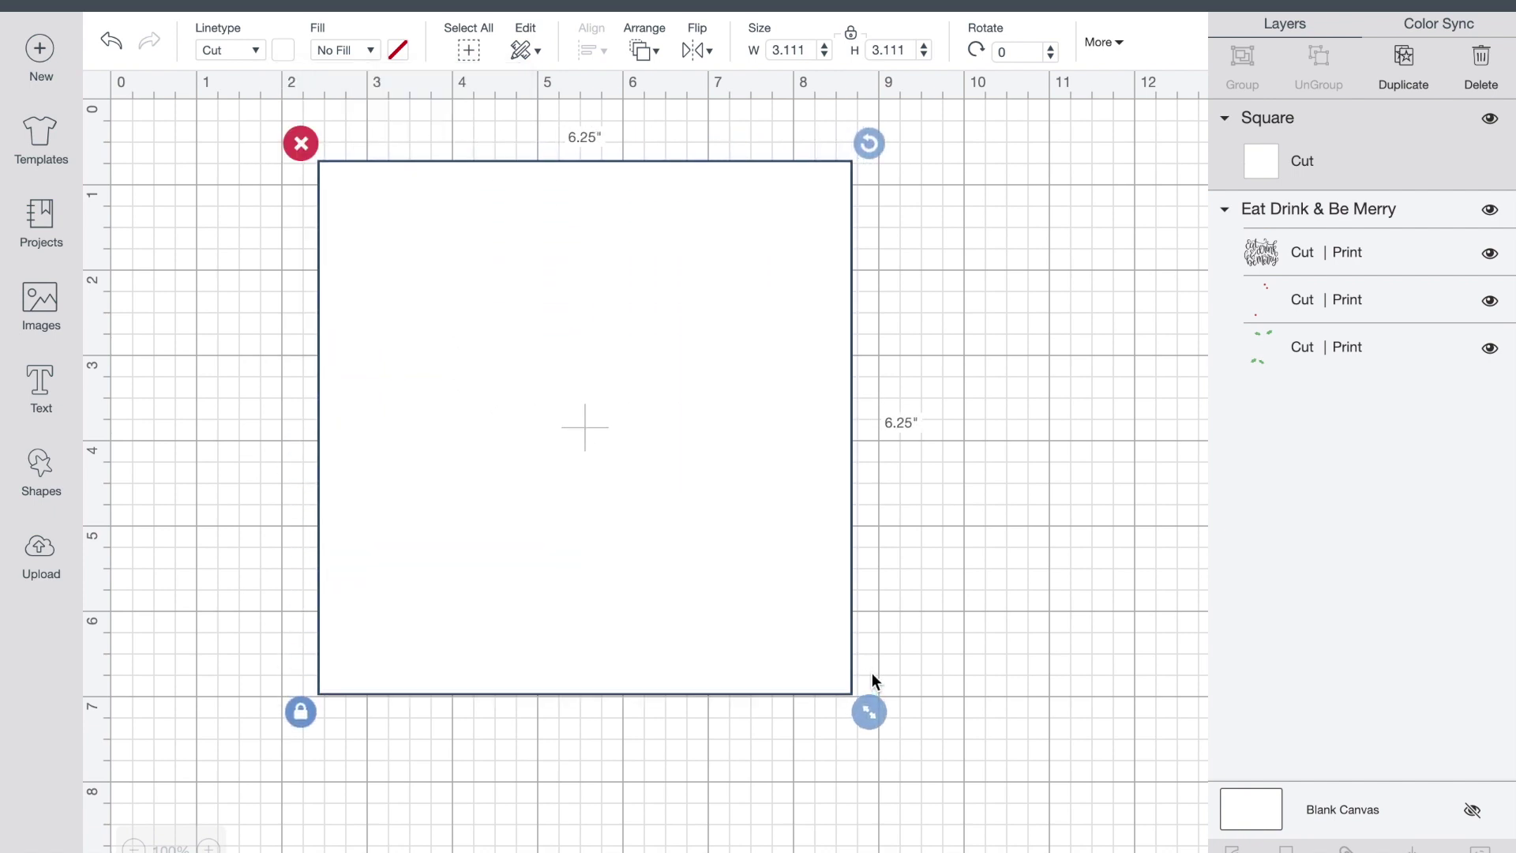
pyautogui.click(643, 50)
pyautogui.click(667, 94)
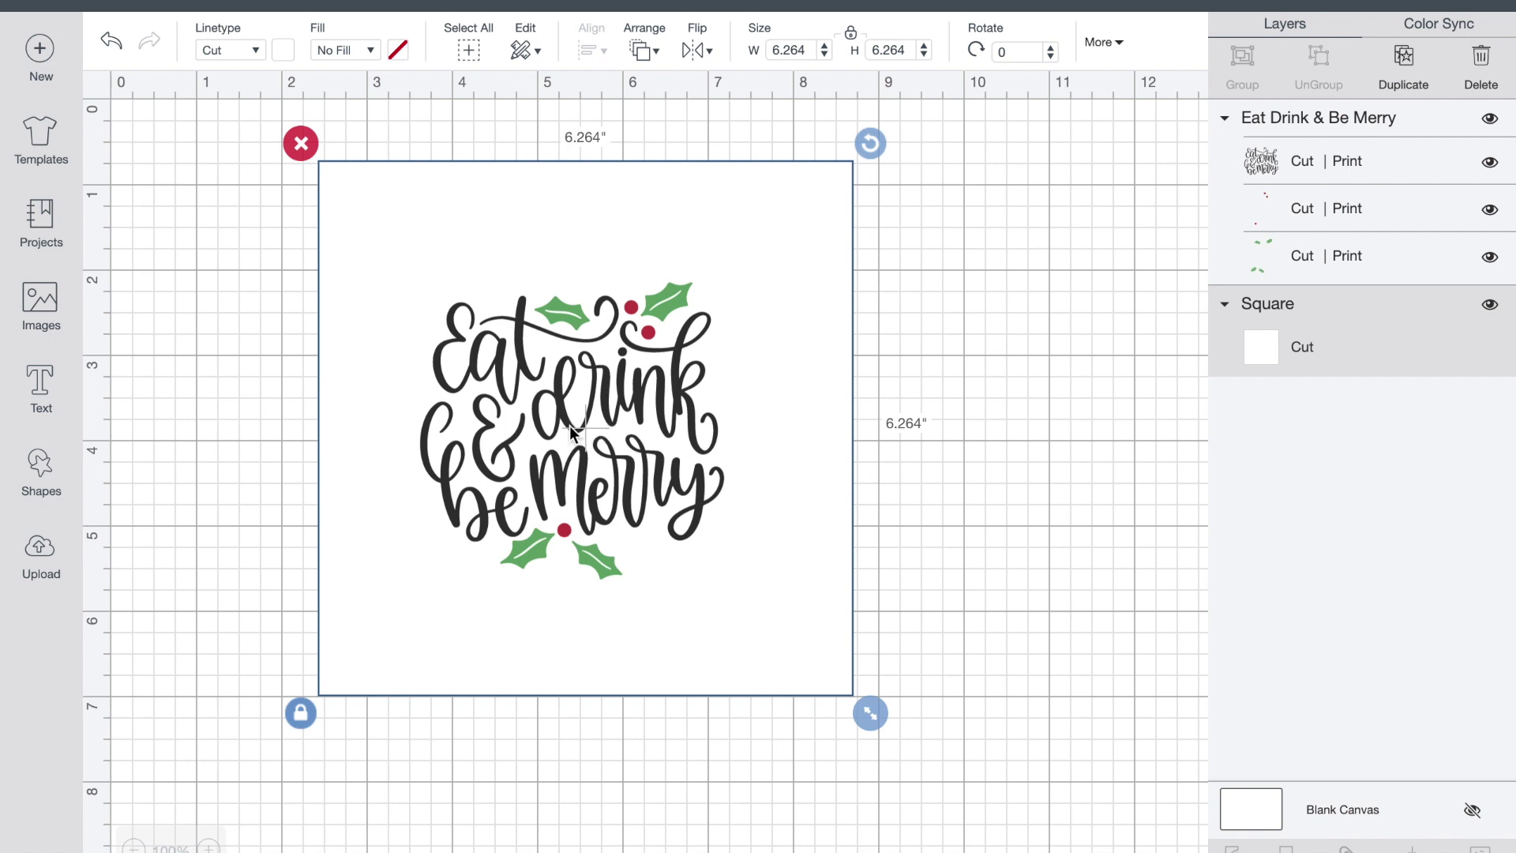
# Deselect everything and capture a screenshot of the lettering within the edges of the white square.
pyautogui.click(1045, 397)
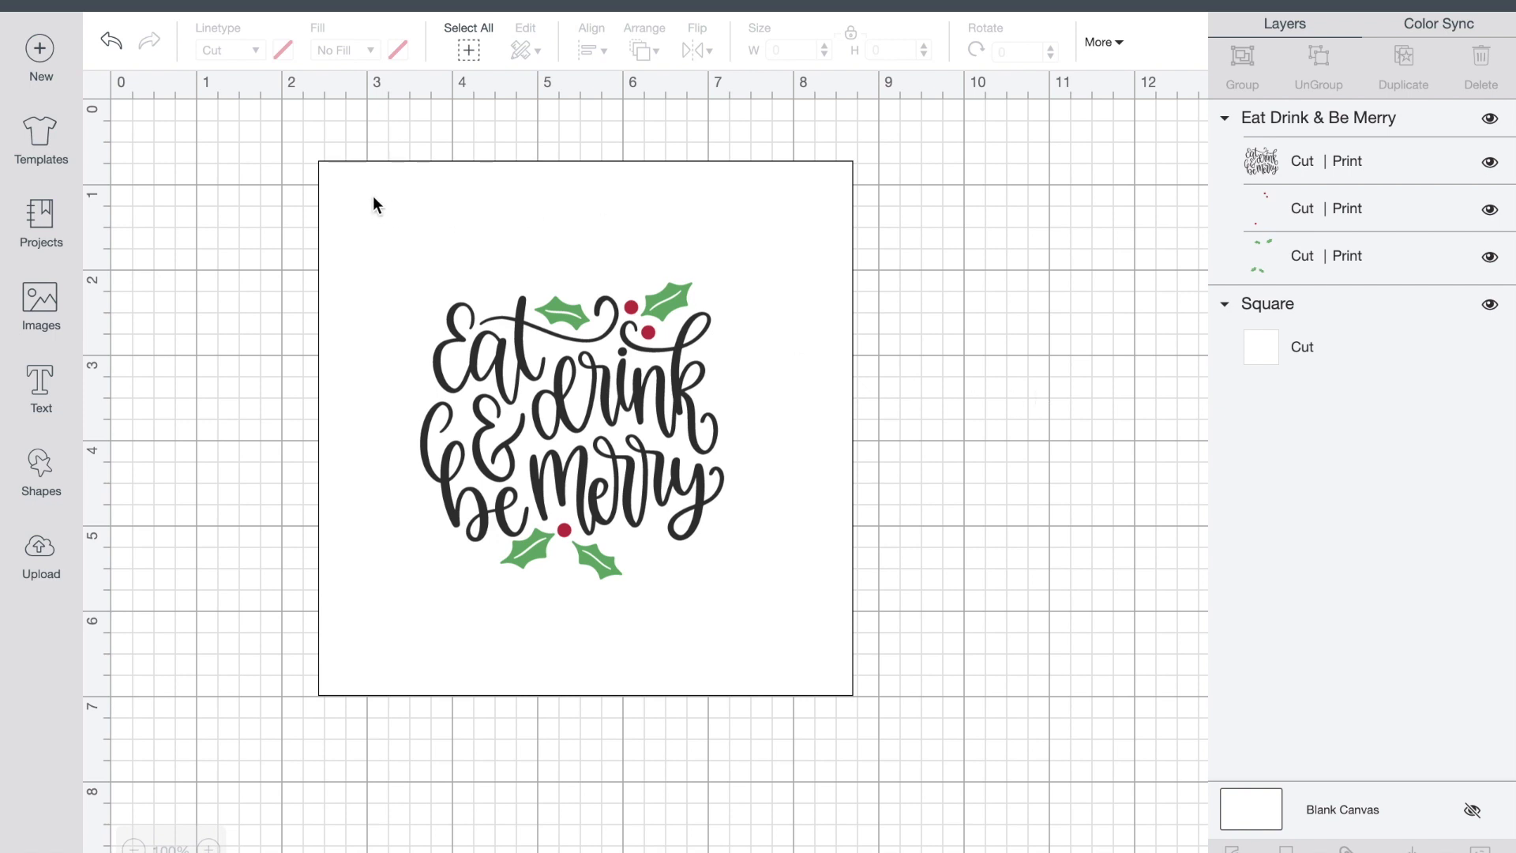
pyautogui.press('super+shift+4')
pyautogui.moveTo(356, 194); pyautogui.dragTo(808, 644)
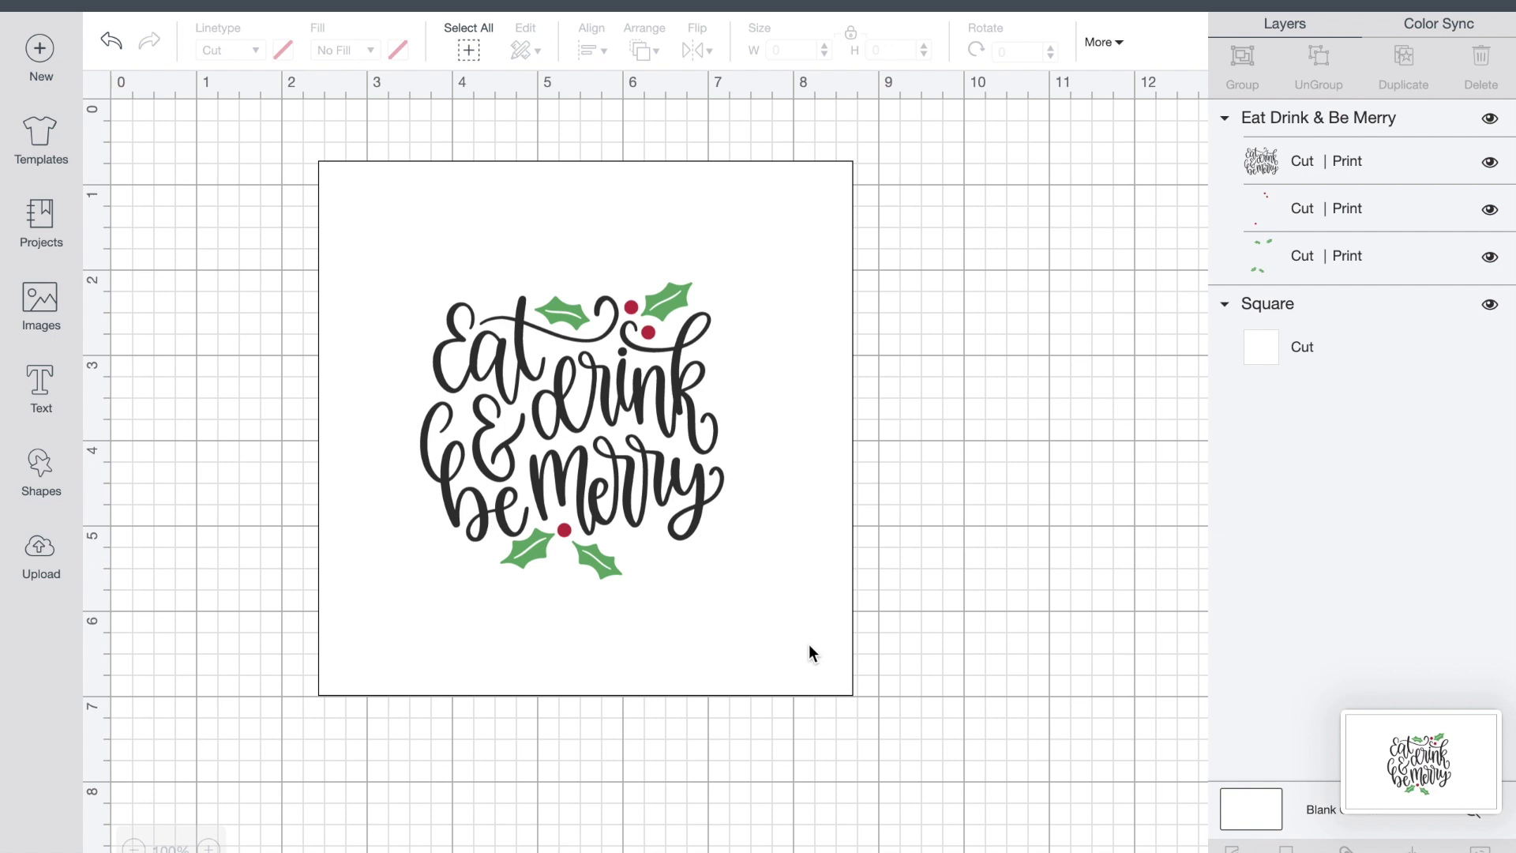
# Switch to Photoshop and open "Screen Shot 2020-07-21 at 4.36.26 PM" from the Desktop.
pyautogui.moveTo(930, 841)
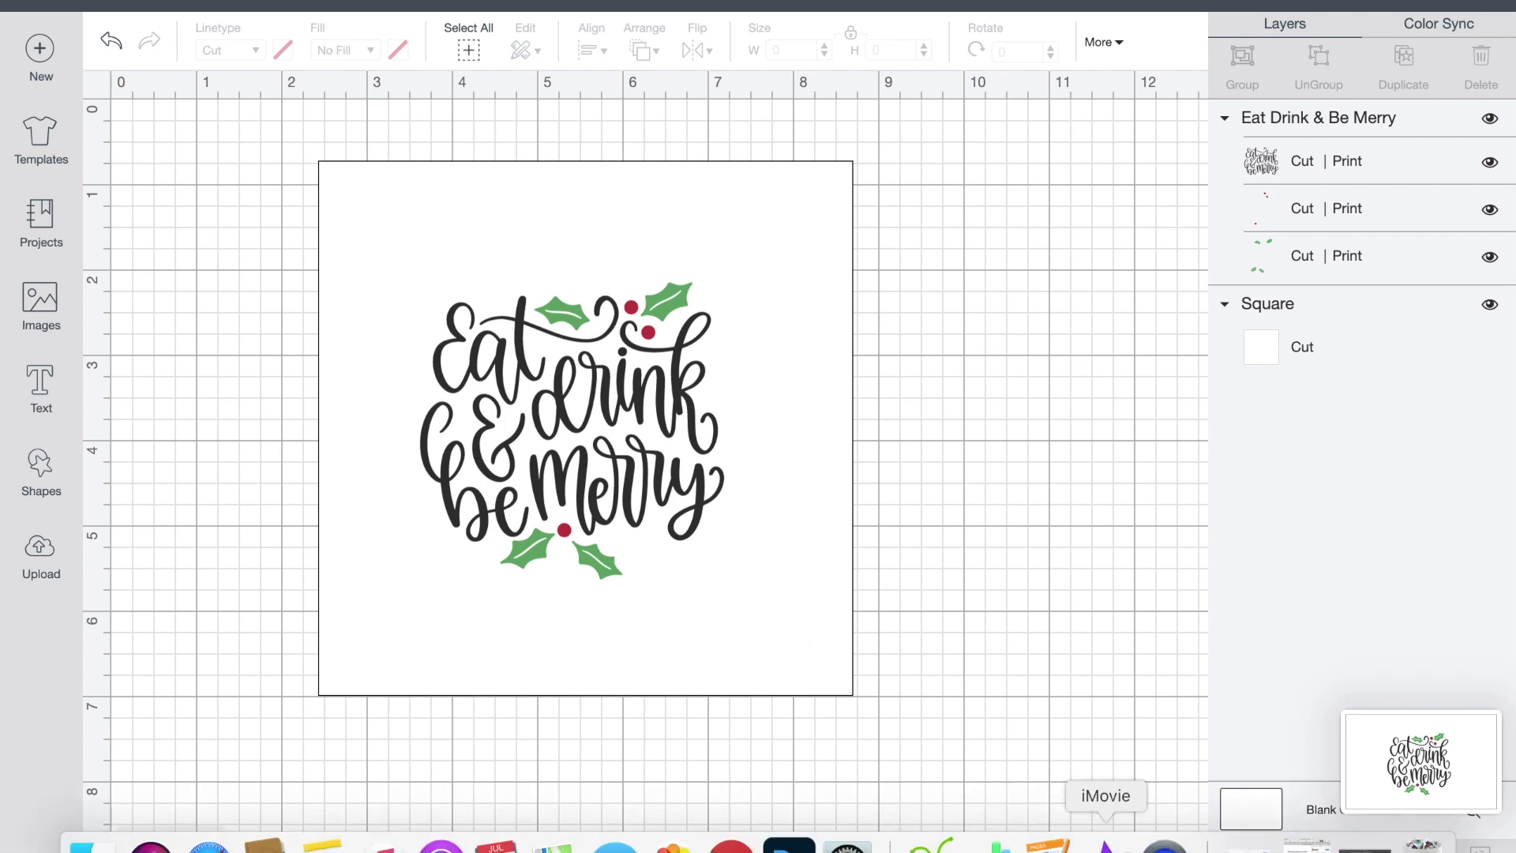
pyautogui.click(789, 844)
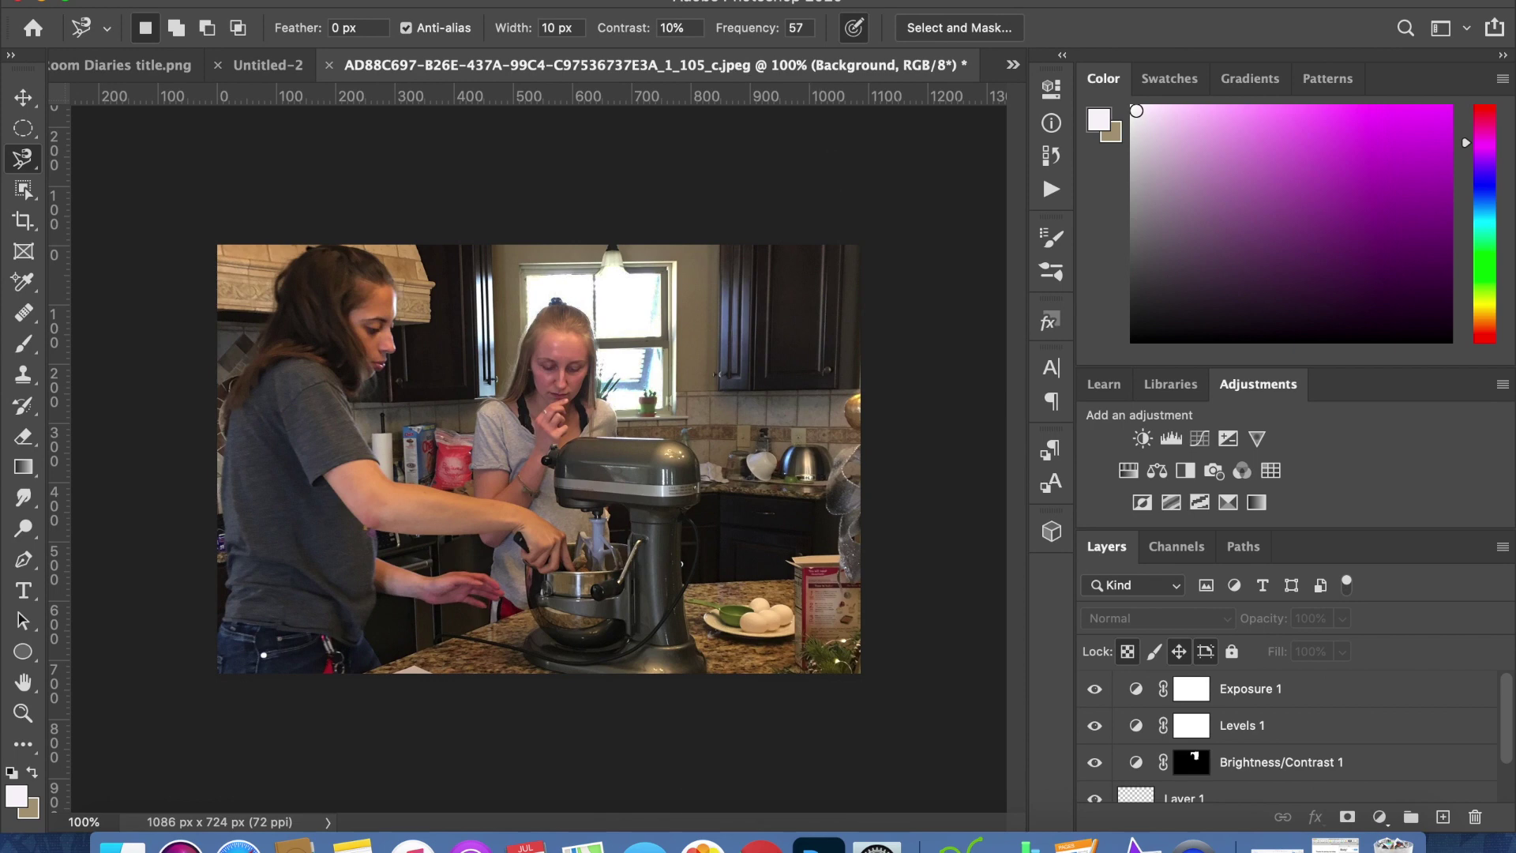
pyautogui.click(186, 2)
pyautogui.click(202, 18)
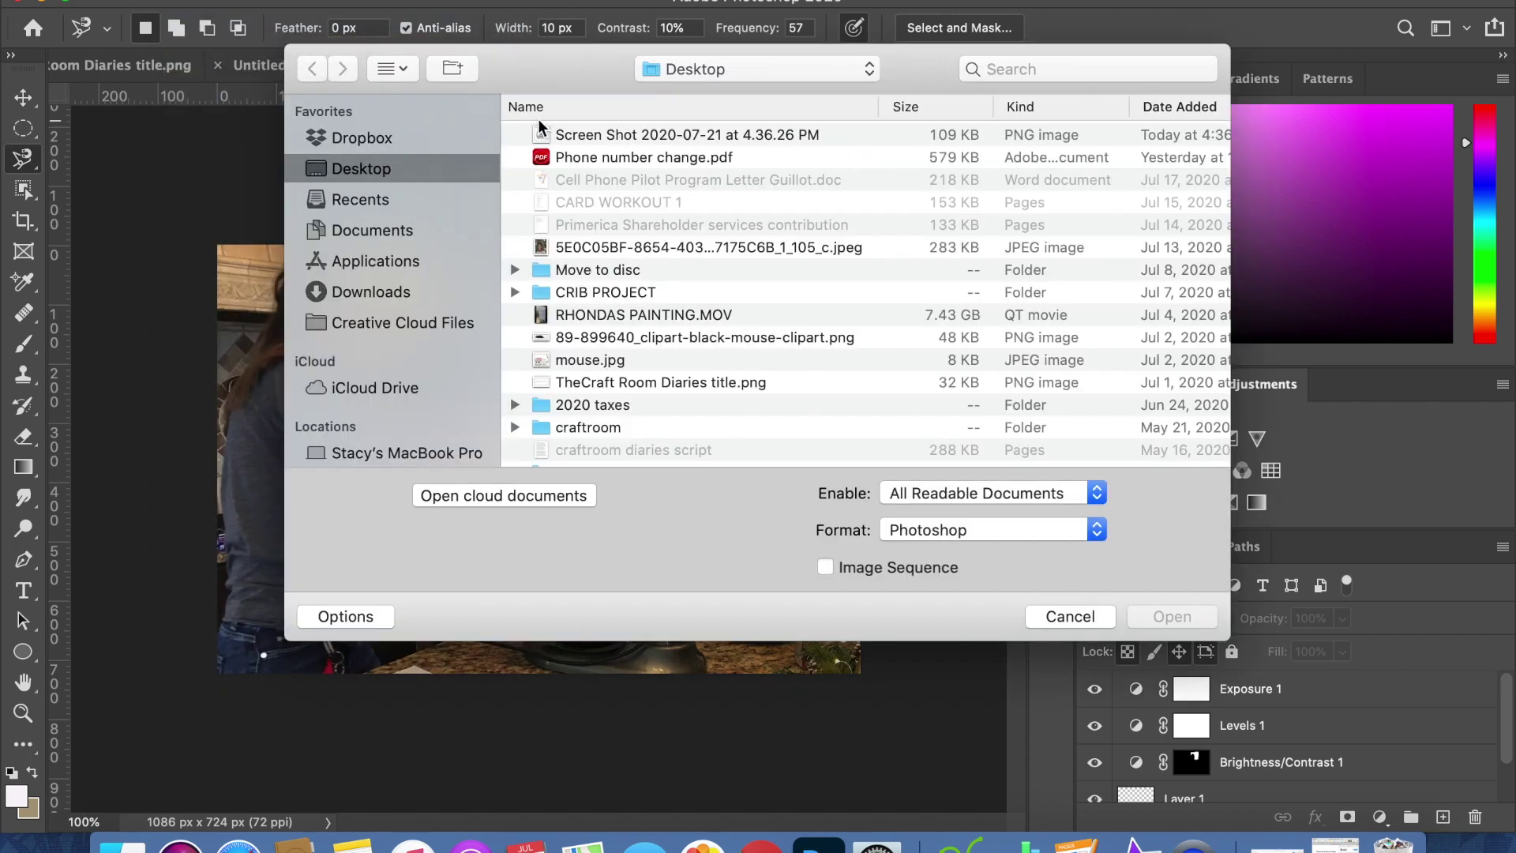
pyautogui.click(595, 136)
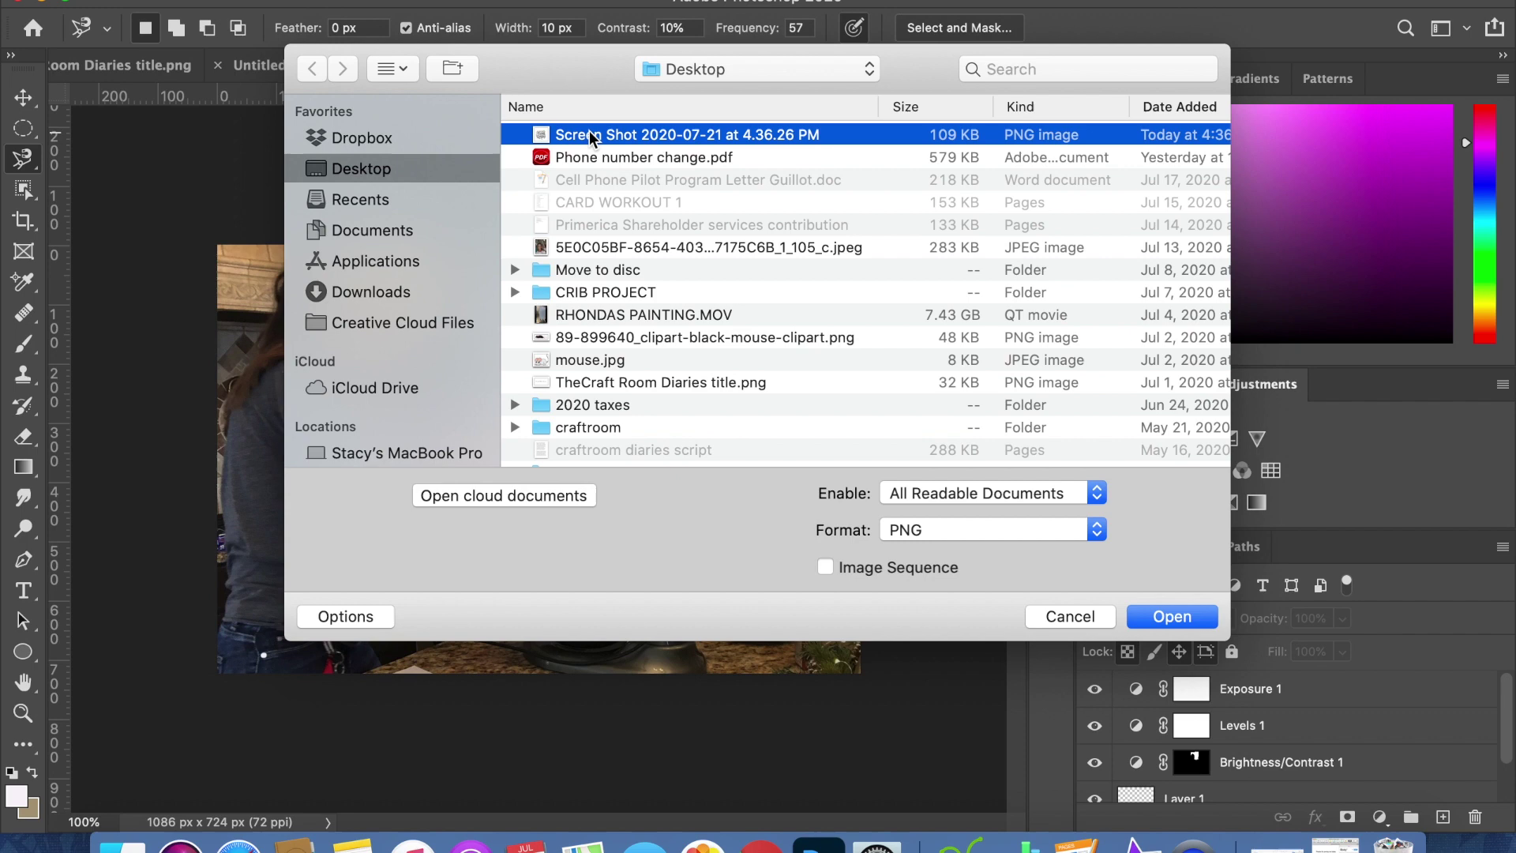
pyautogui.click(1175, 618)
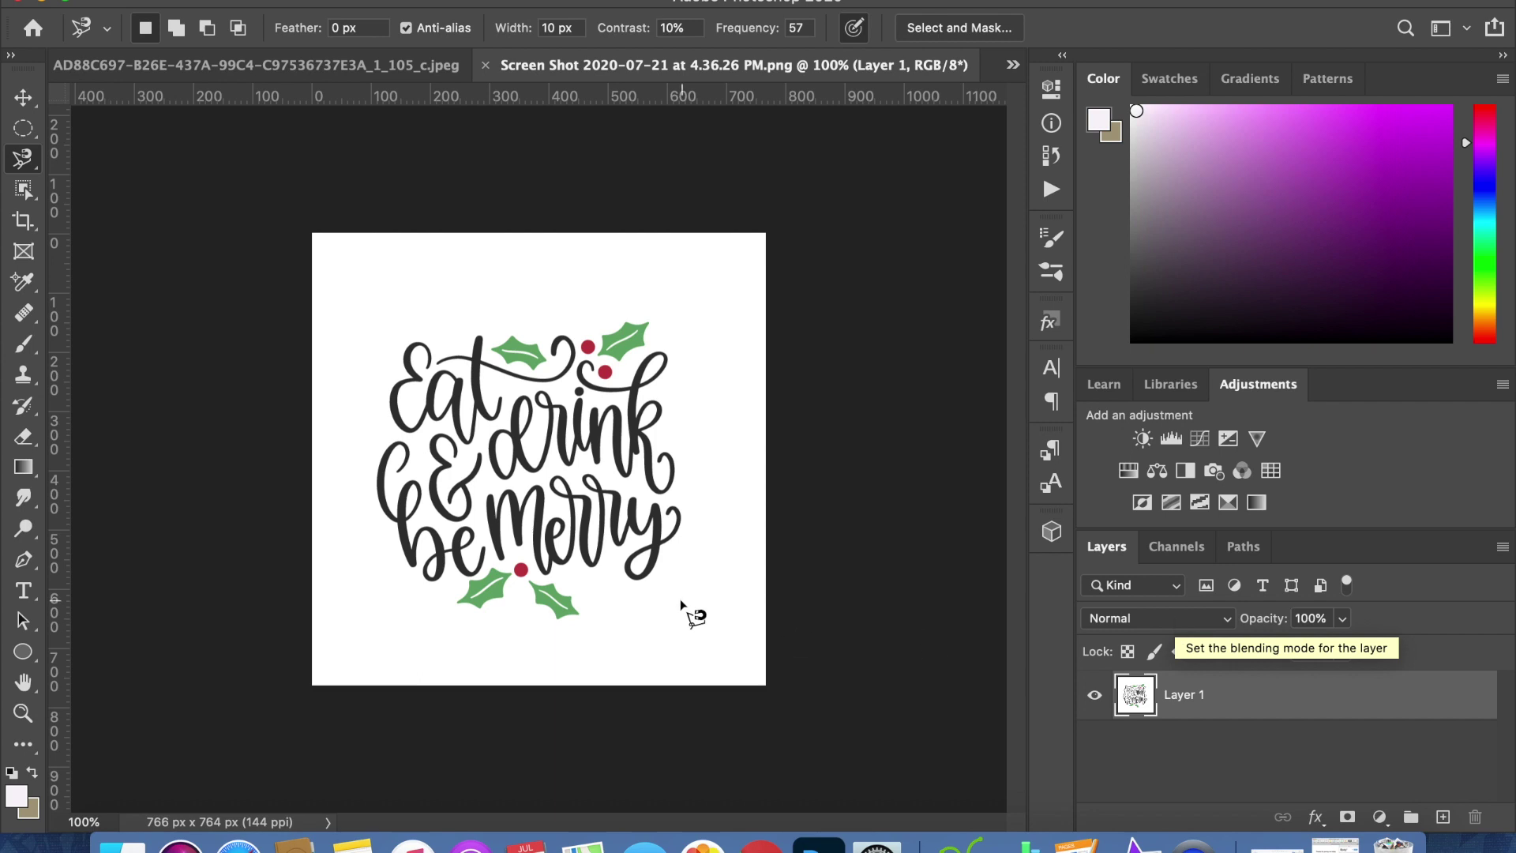
# Select the lettering in the screenshot with Color Range, using Sampled Colors and a fuzziness of 125.
pyautogui.click(23, 98)
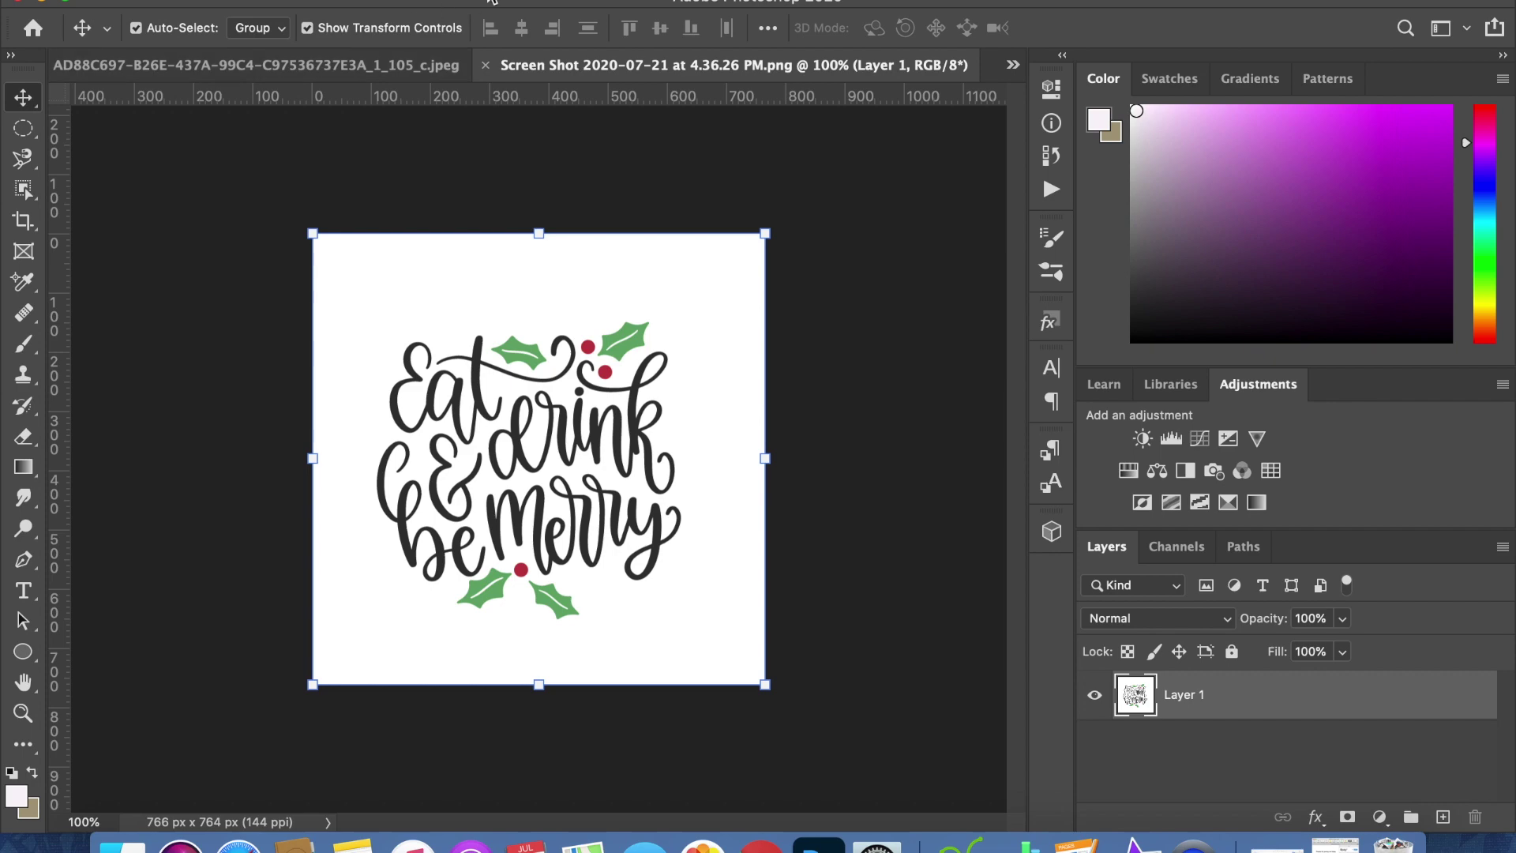
pyautogui.click(486, 0)
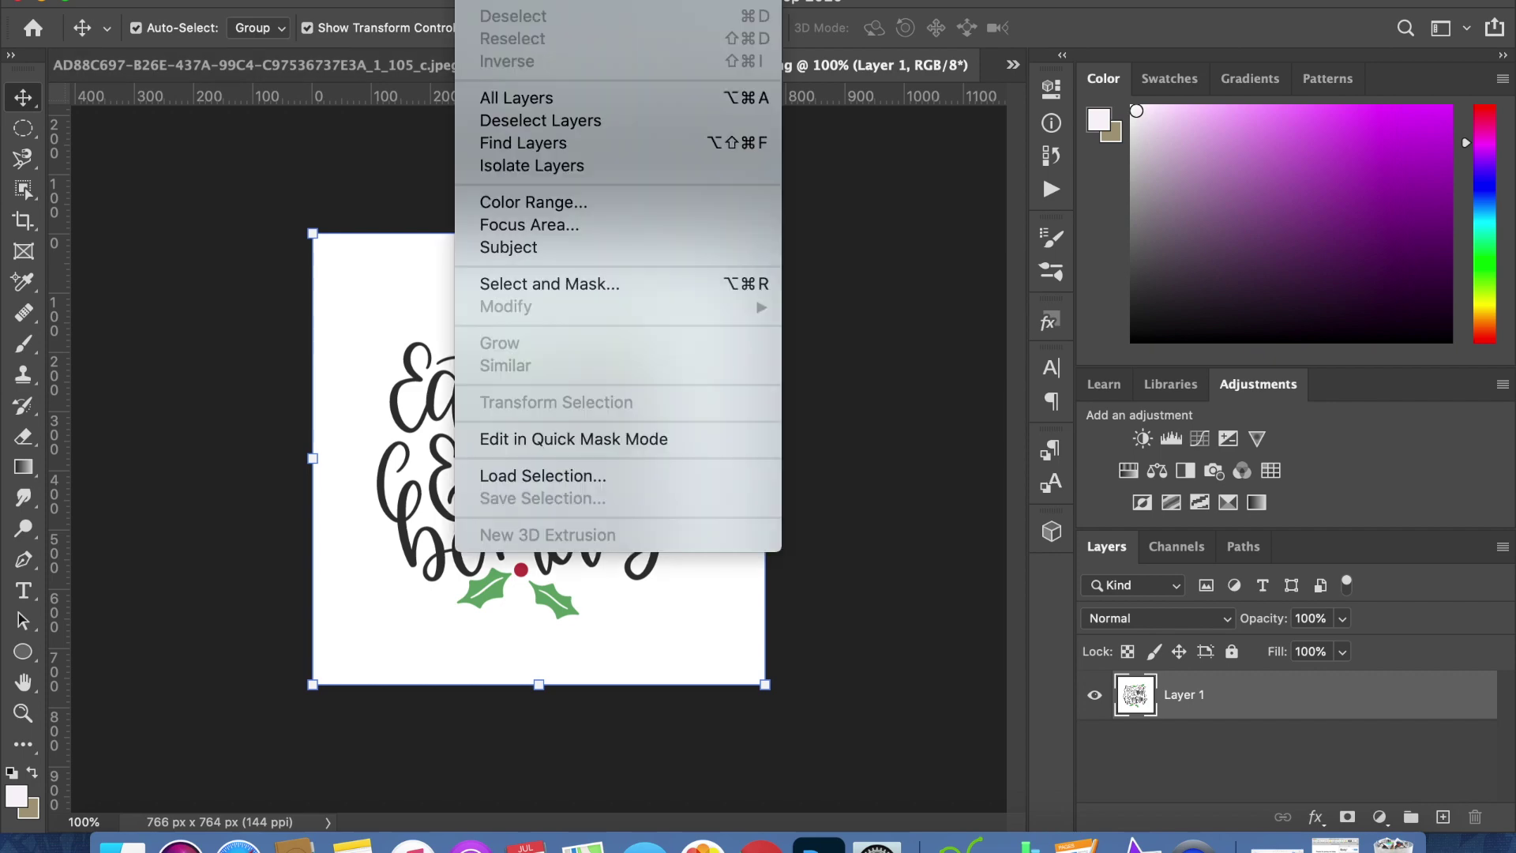
pyautogui.click(514, 204)
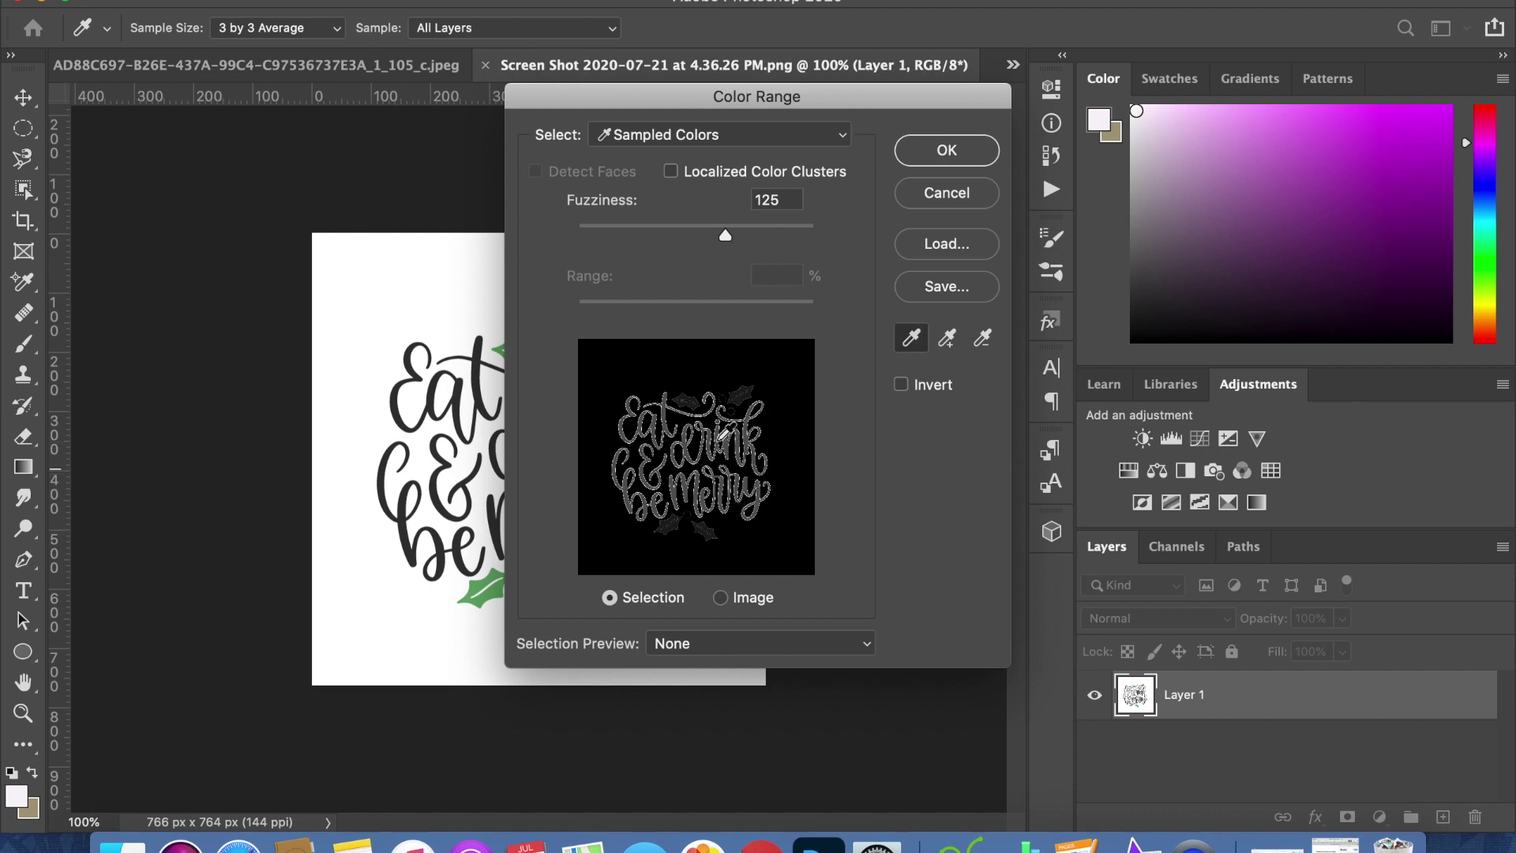
pyautogui.click(947, 150)
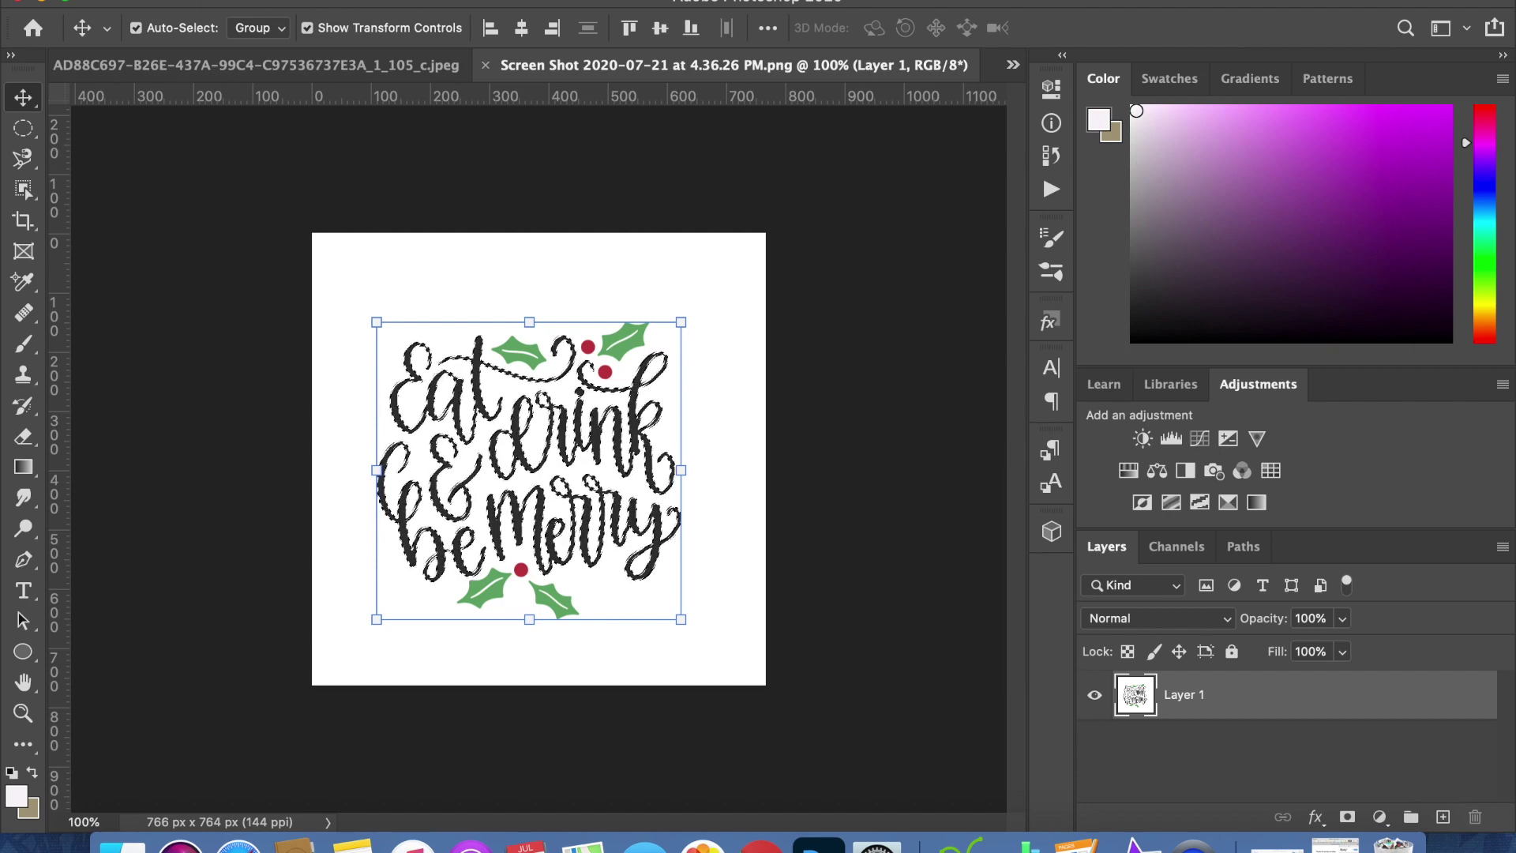
# Copy the selected lettering and paste it onto a new layer.
pyautogui.click(237, 2)
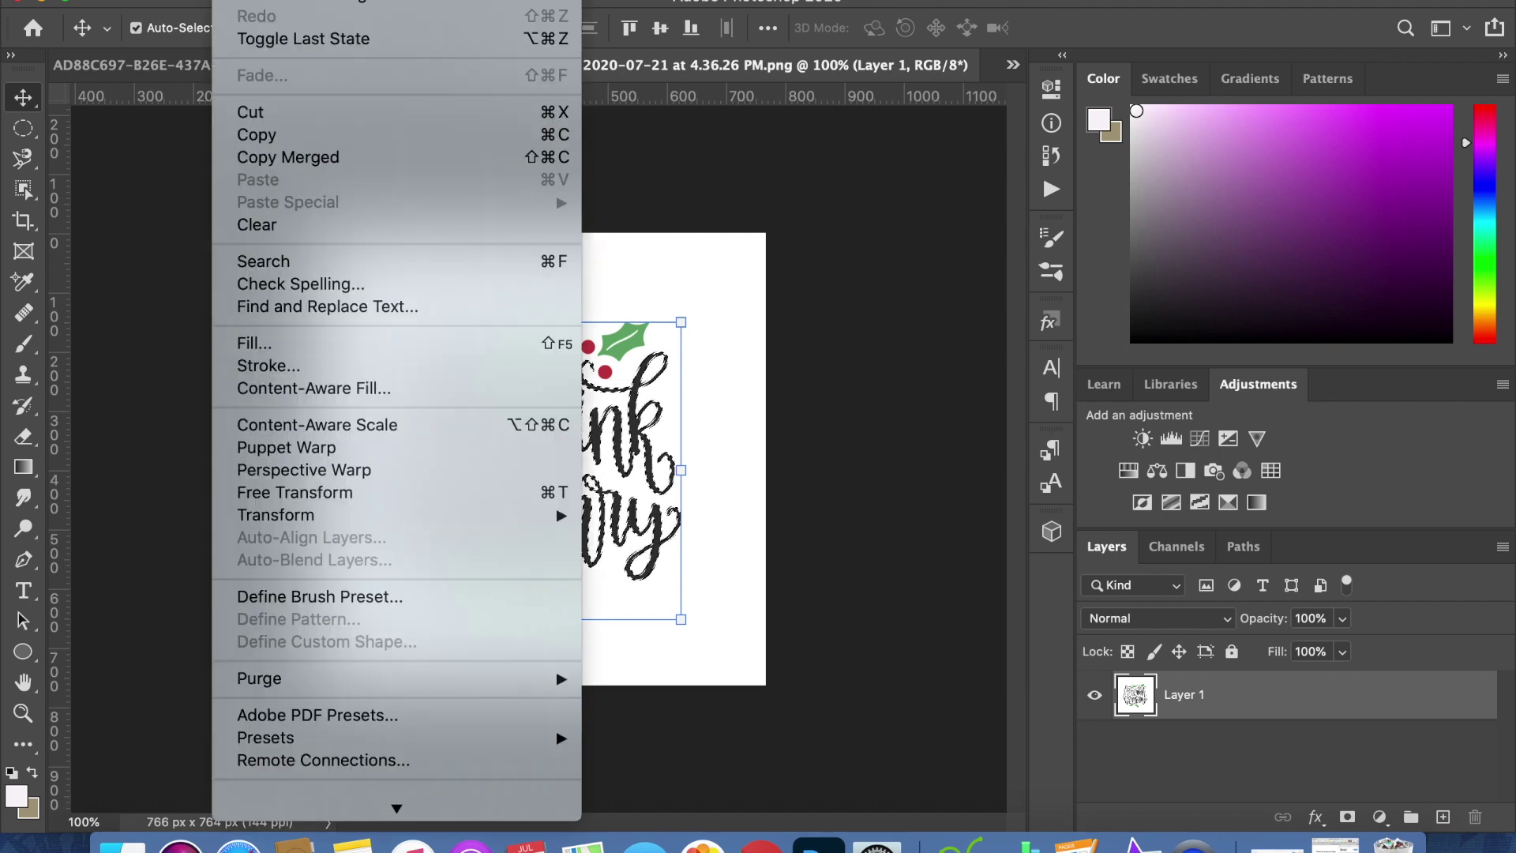
pyautogui.click(257, 135)
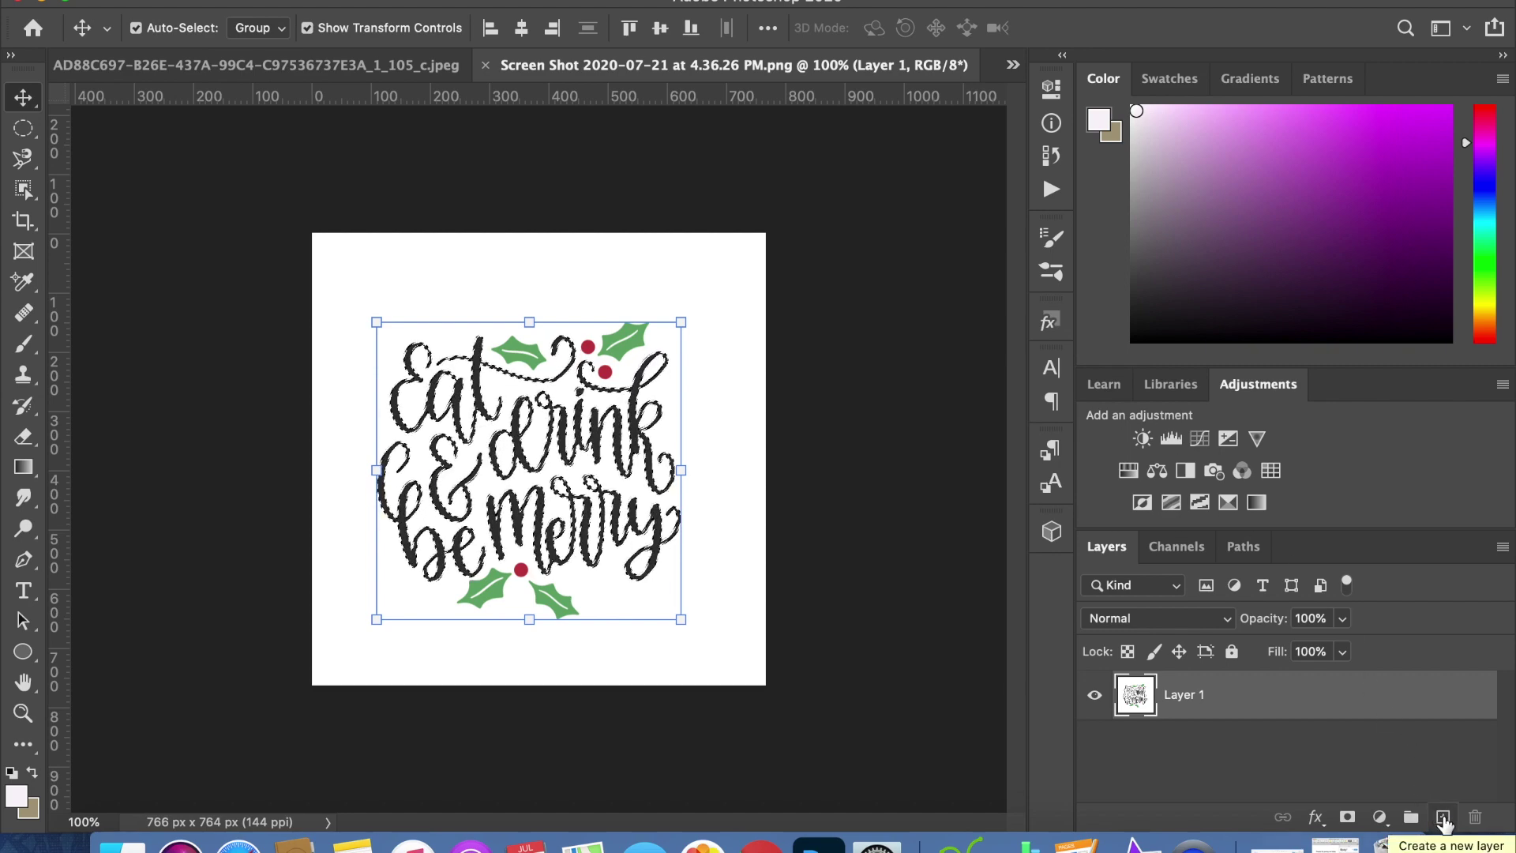
pyautogui.click(1442, 818)
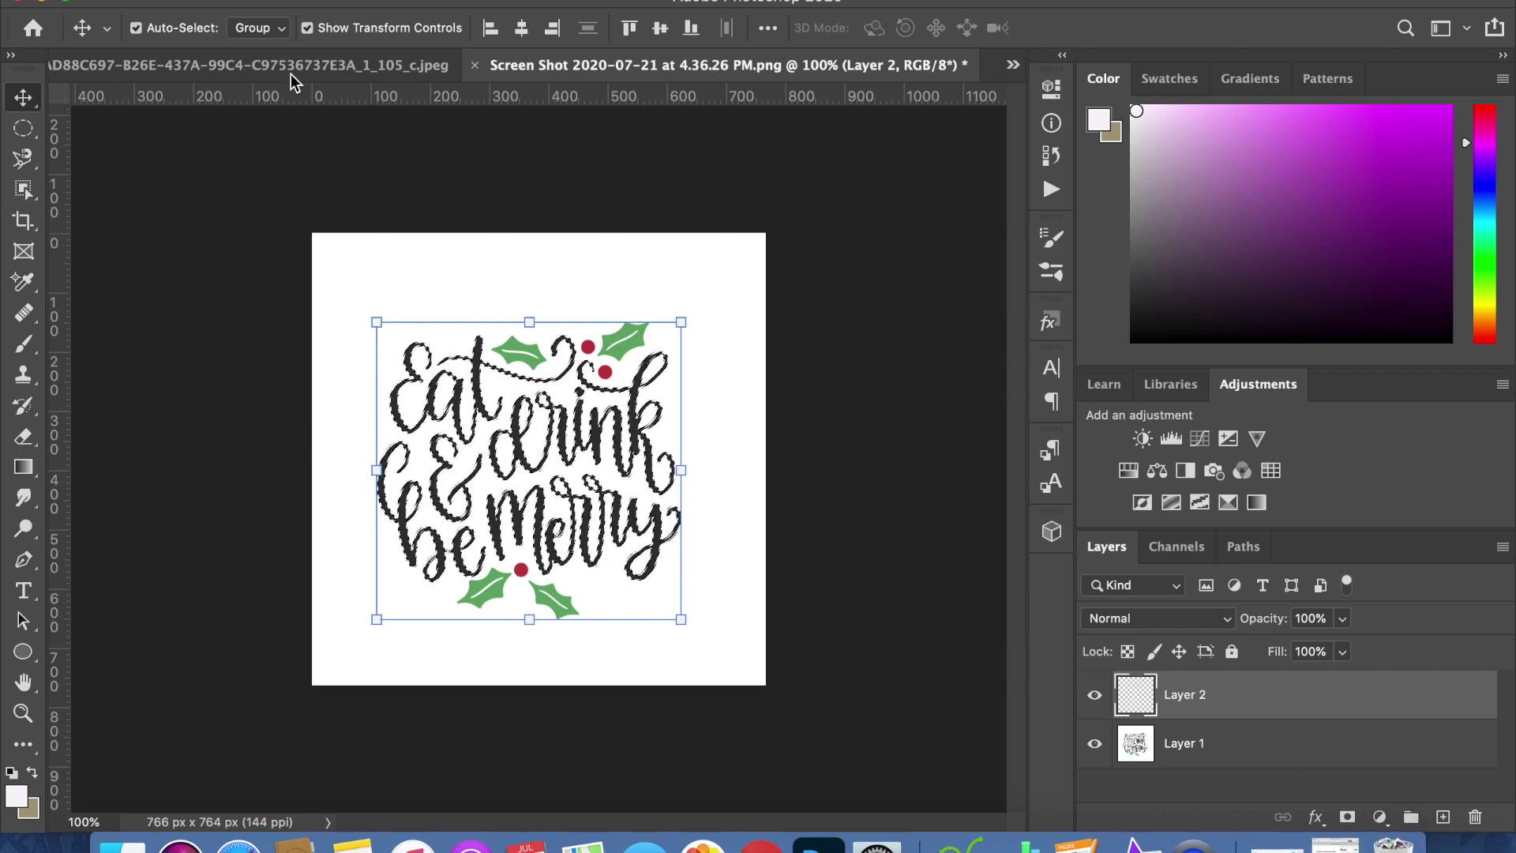
pyautogui.click(237, 0)
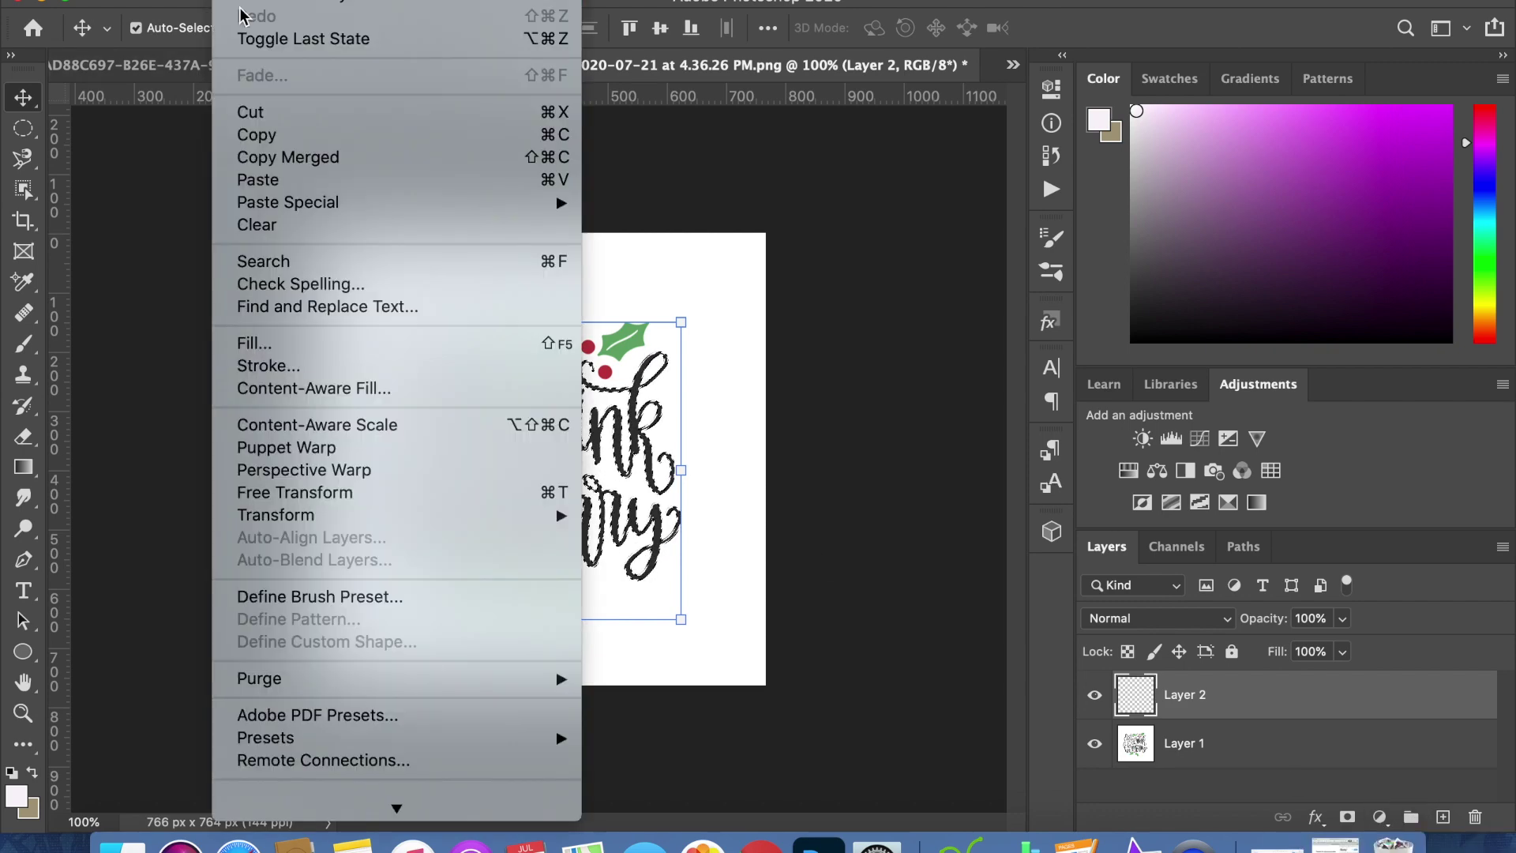
pyautogui.click(249, 187)
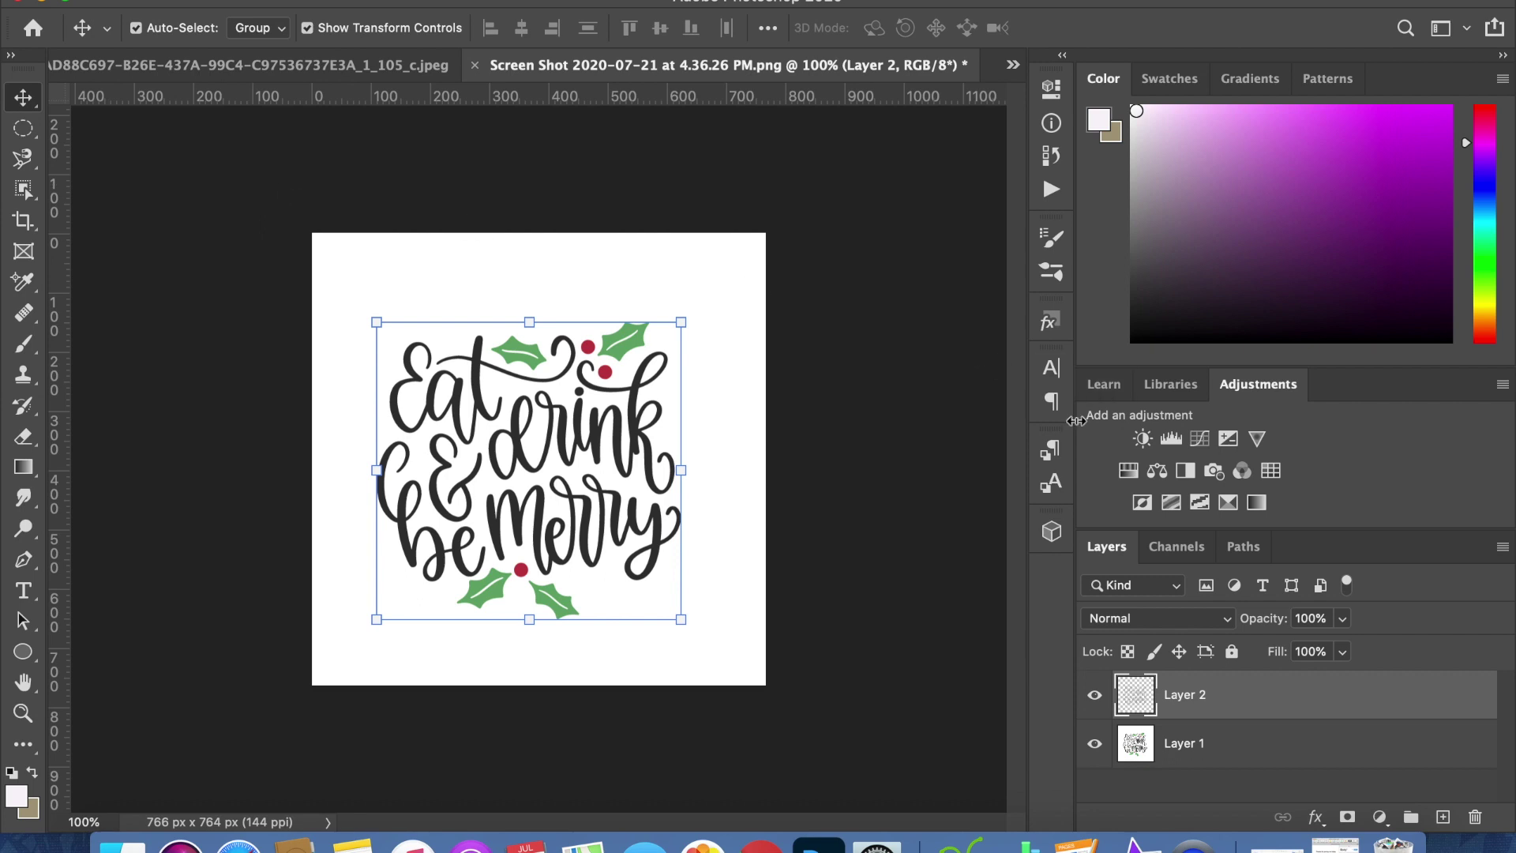
# Apply a black outside Stroke layer style of 32 px to the pasted lettering layer.
pyautogui.doubleClick(1131, 698)
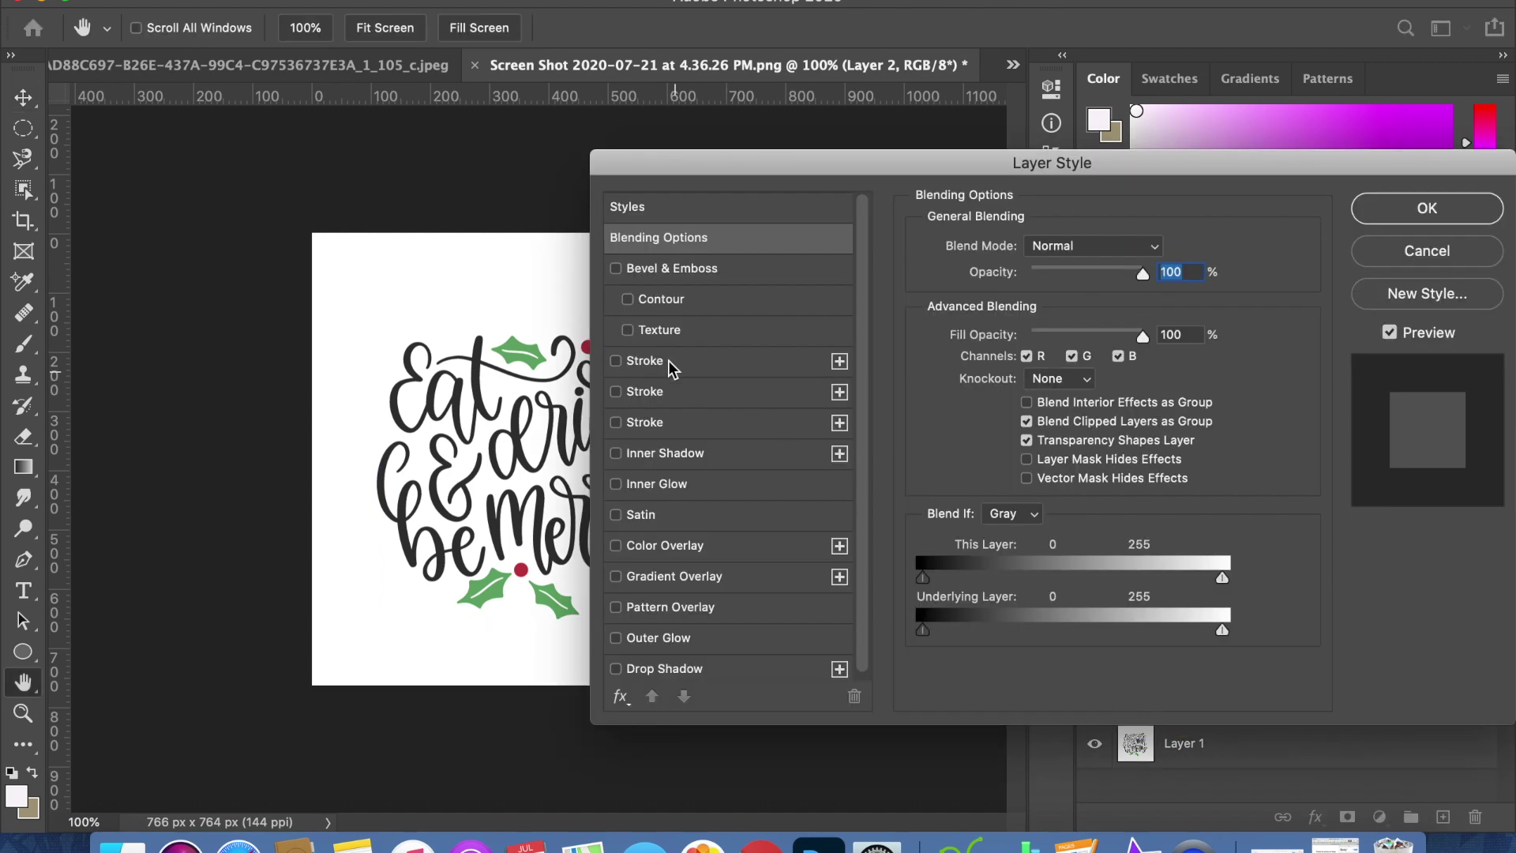
pyautogui.click(645, 361)
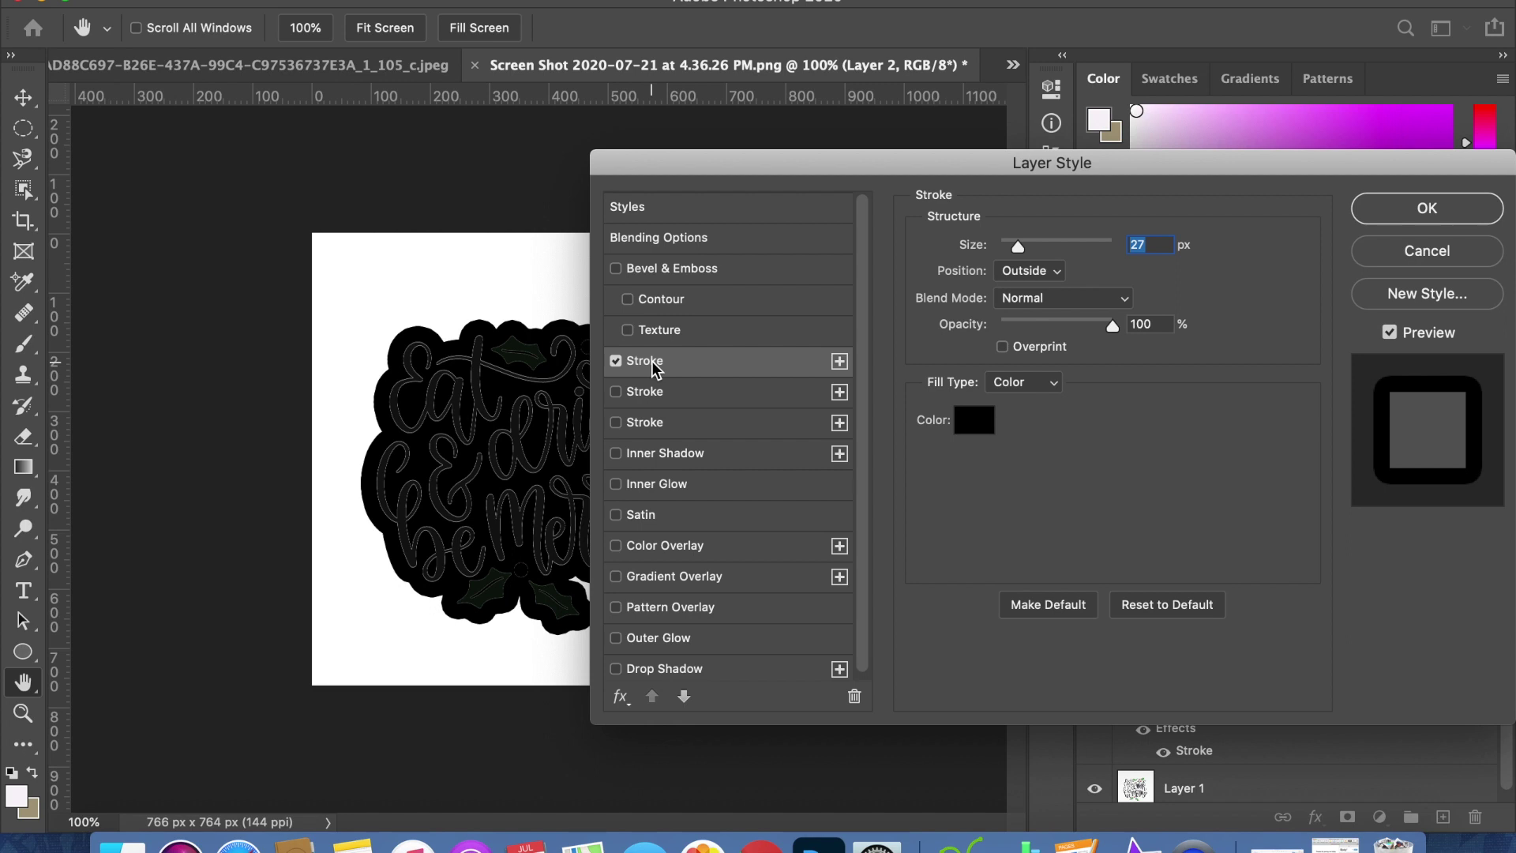
pyautogui.moveTo(679, 161); pyautogui.dragTo(848, 162)
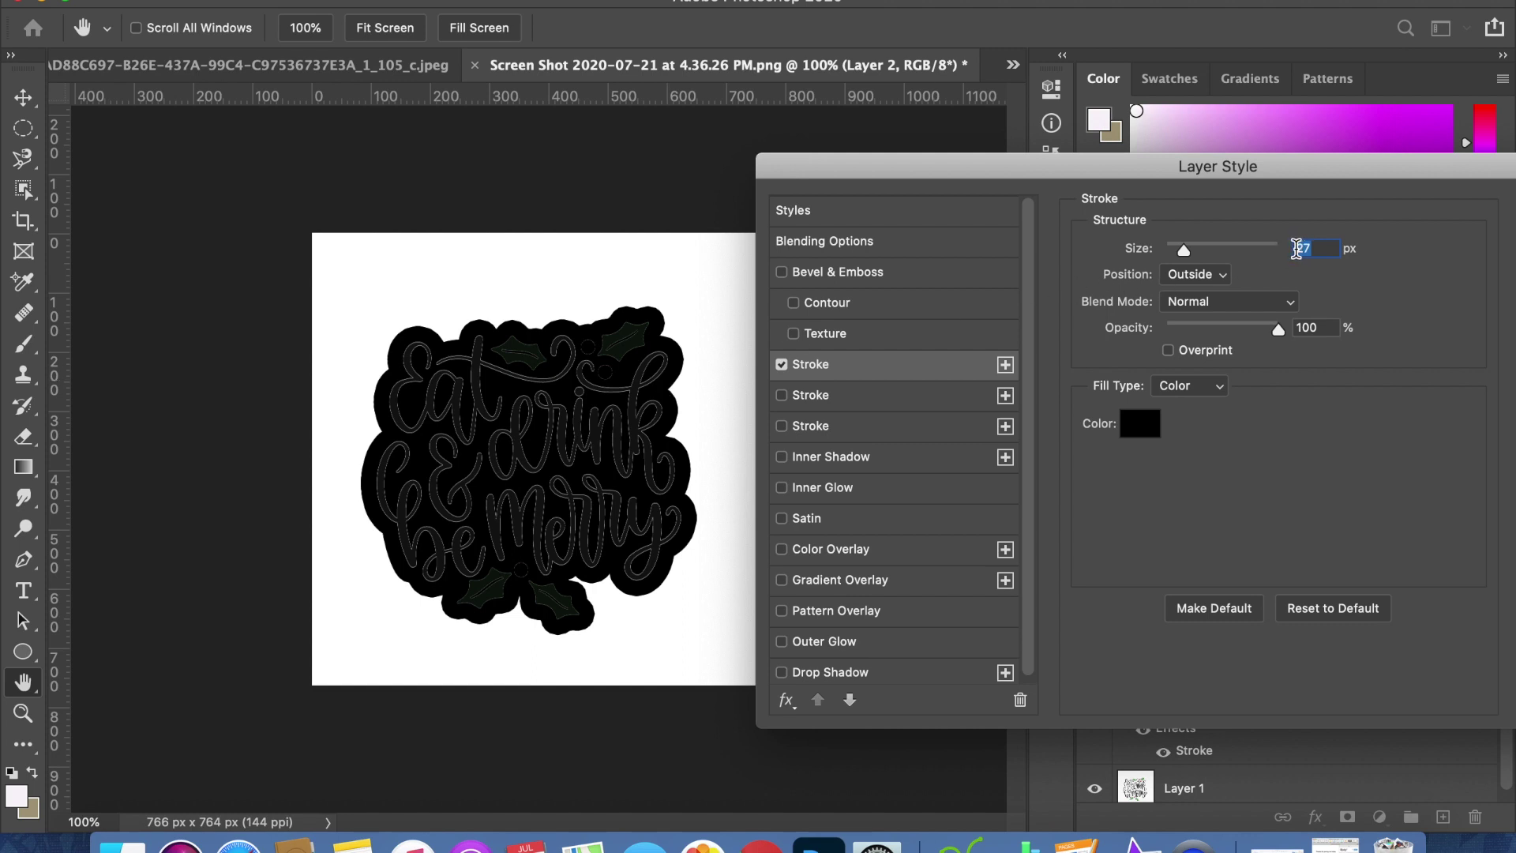
pyautogui.moveTo(1185, 254)
pyautogui.mouseDown()
pyautogui.moveTo(1206, 254)
pyautogui.moveTo(1186, 249)
pyautogui.mouseUp()
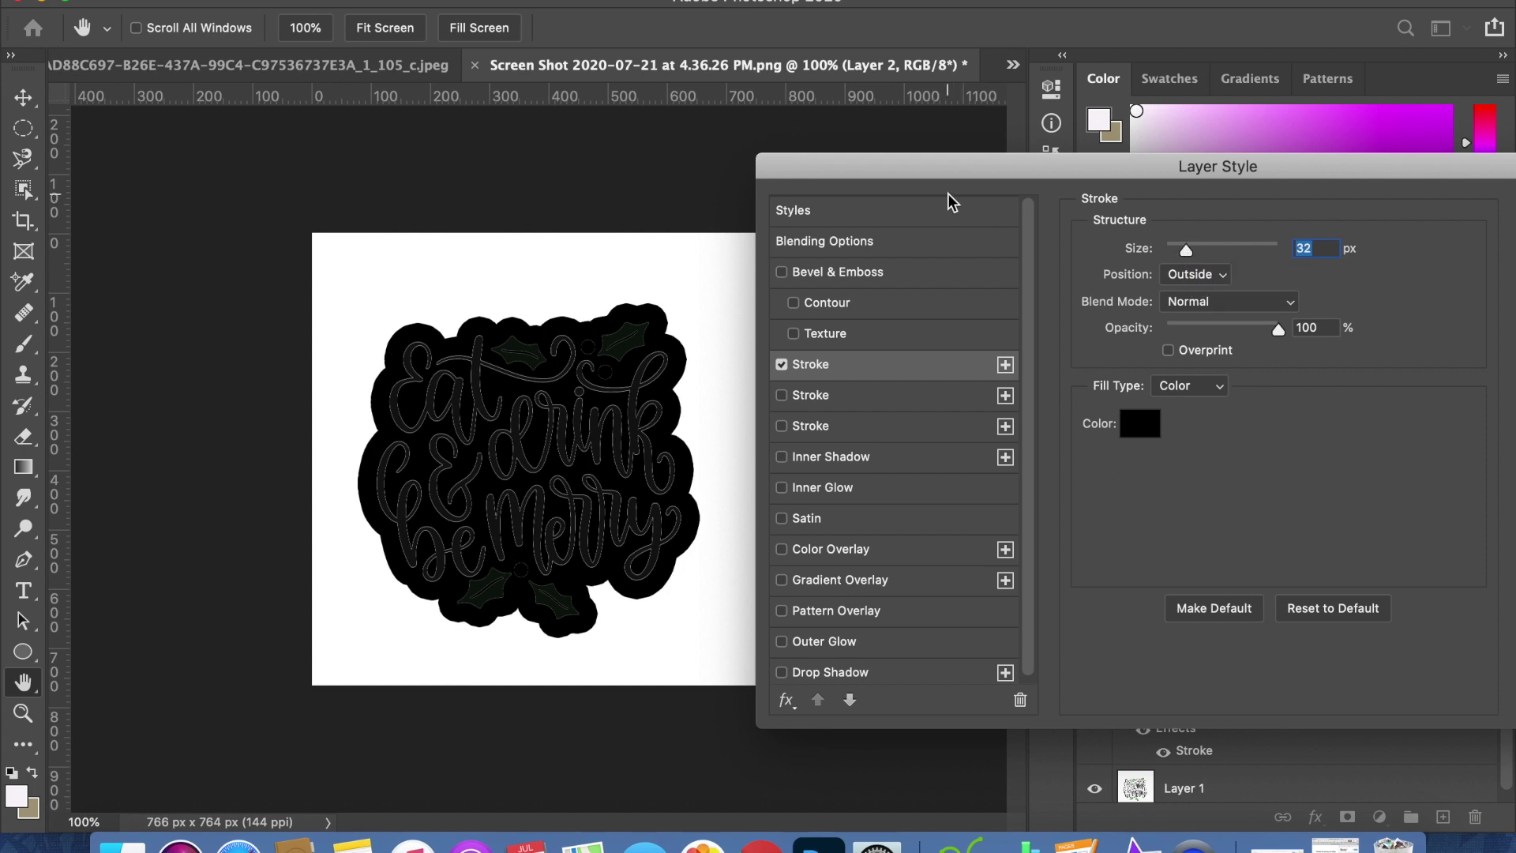
pyautogui.moveTo(937, 169); pyautogui.dragTo(779, 169)
pyautogui.click(1462, 216)
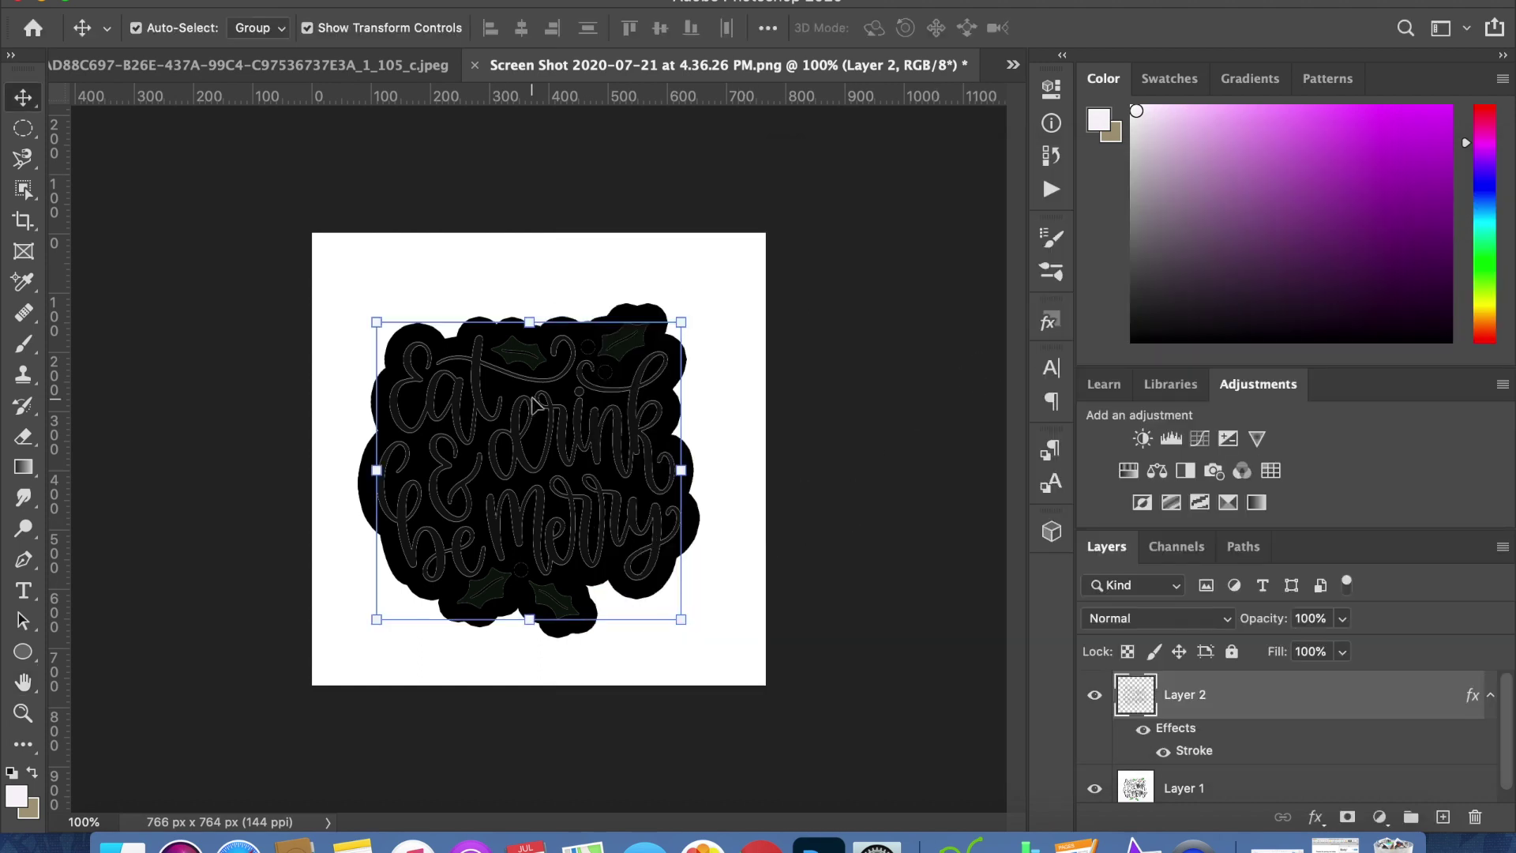
# Save a copy of the outlined lettering on the Desktop as a JPEG at quality 10, and switch back to Cricut Design Space.
pyautogui.click(180, 0)
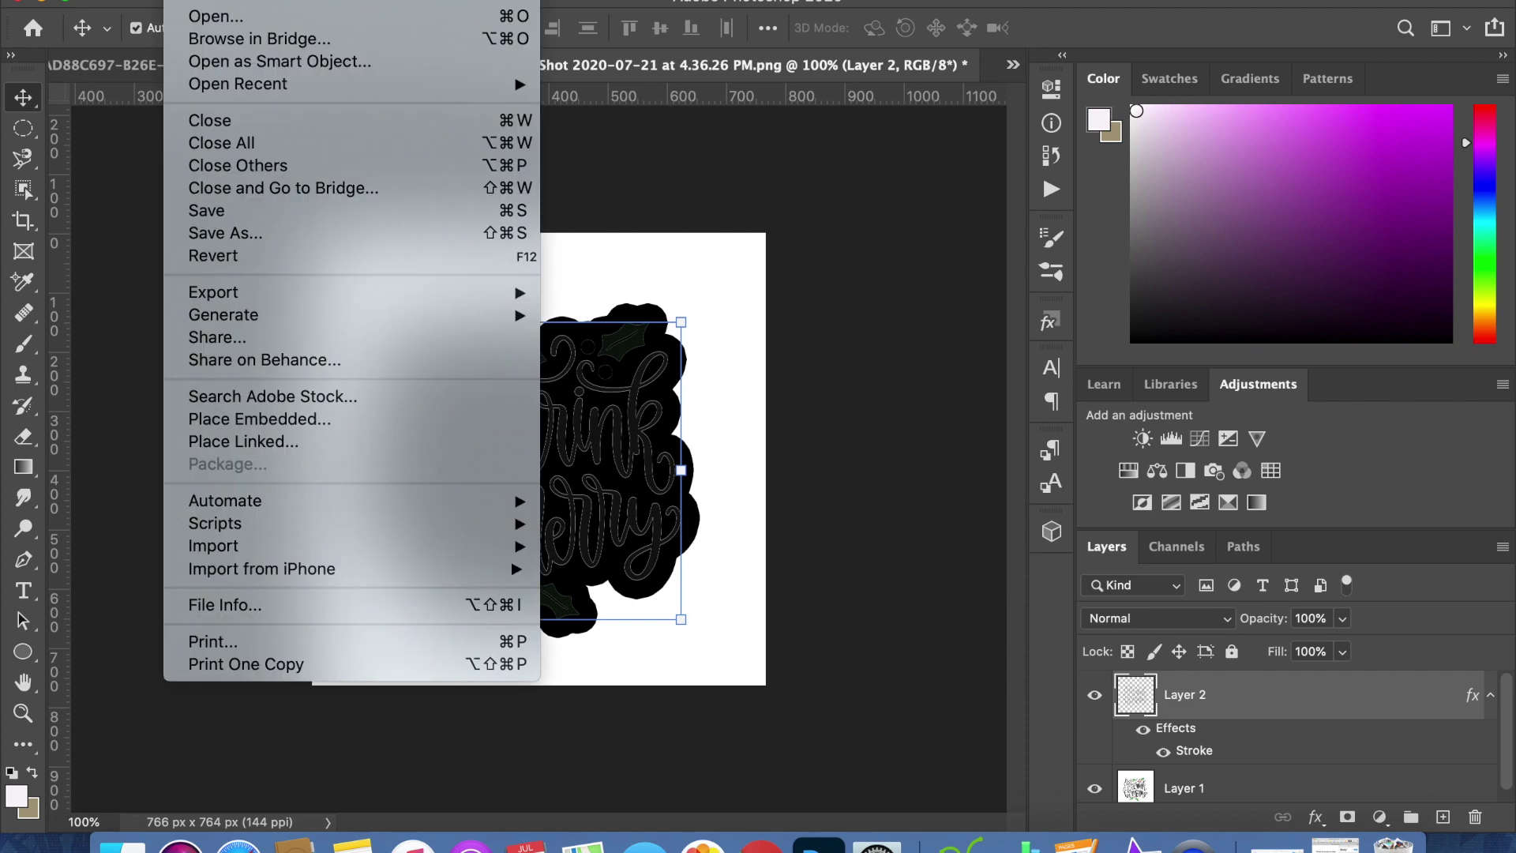
pyautogui.click(220, 237)
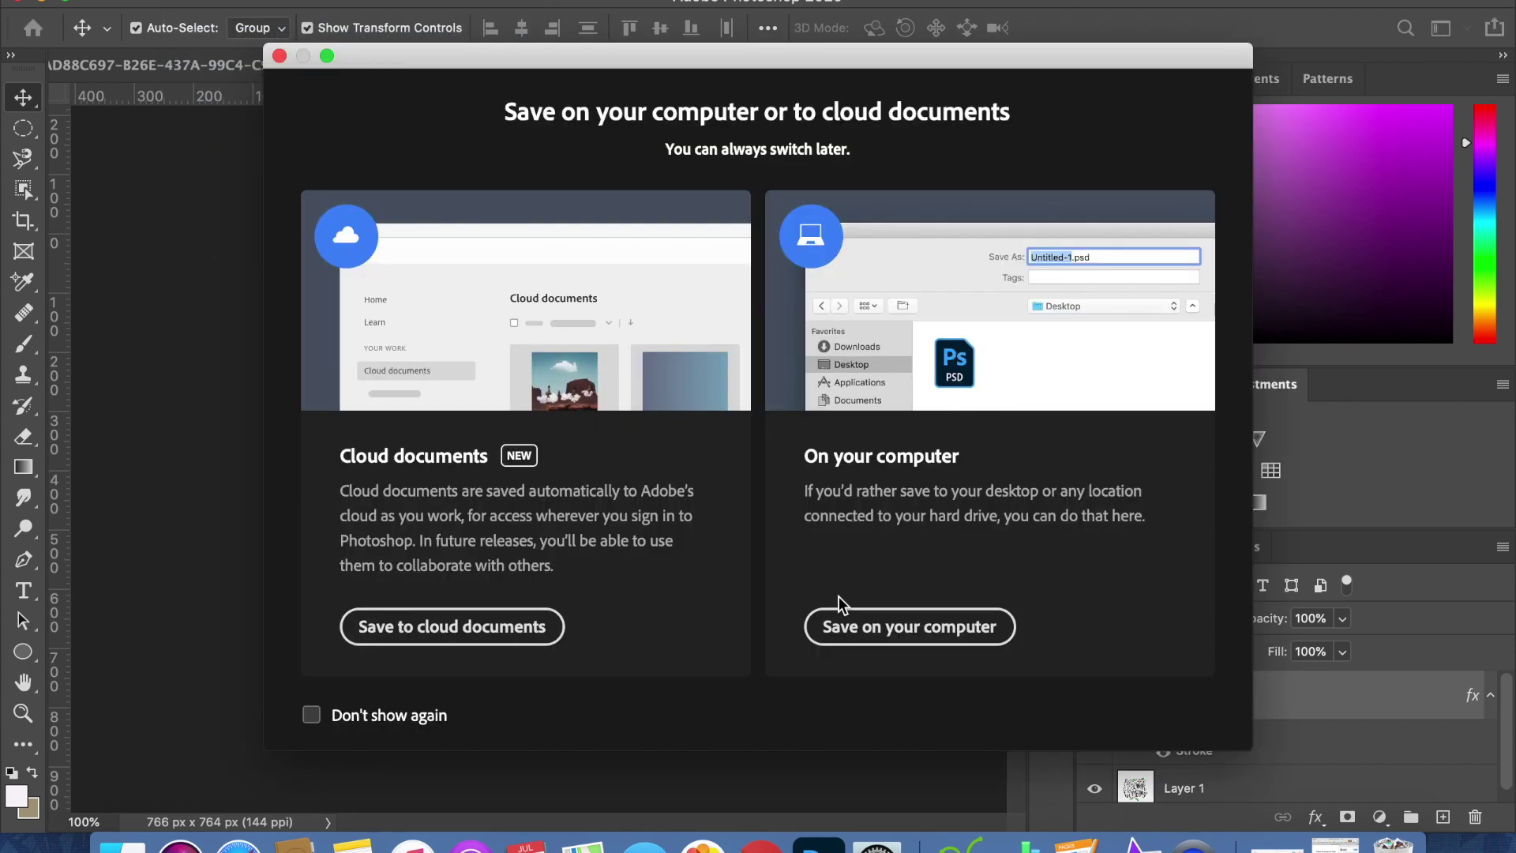
pyautogui.click(854, 630)
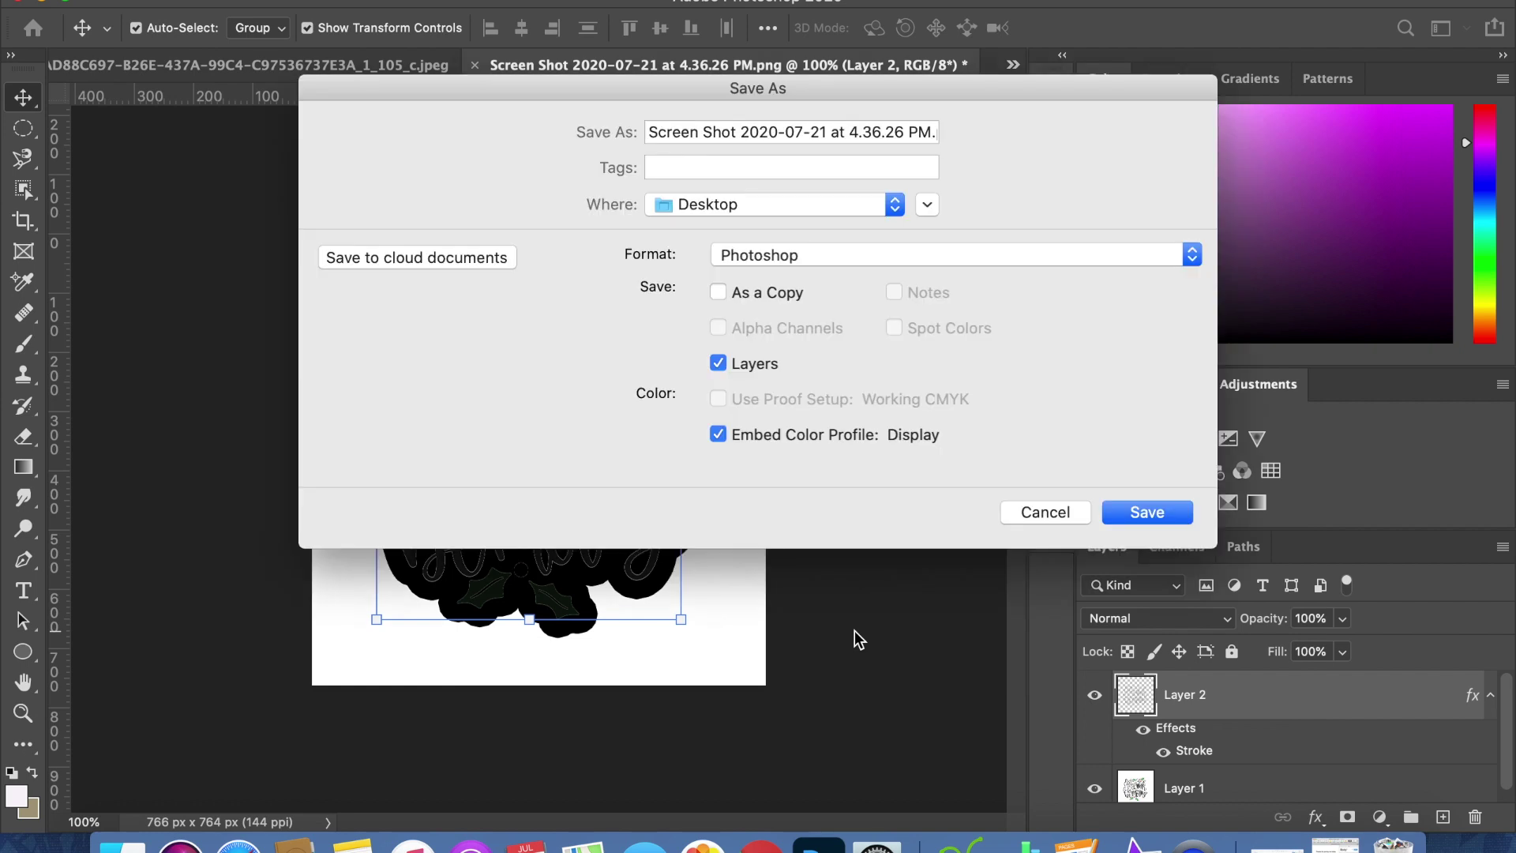
pyautogui.click(783, 257)
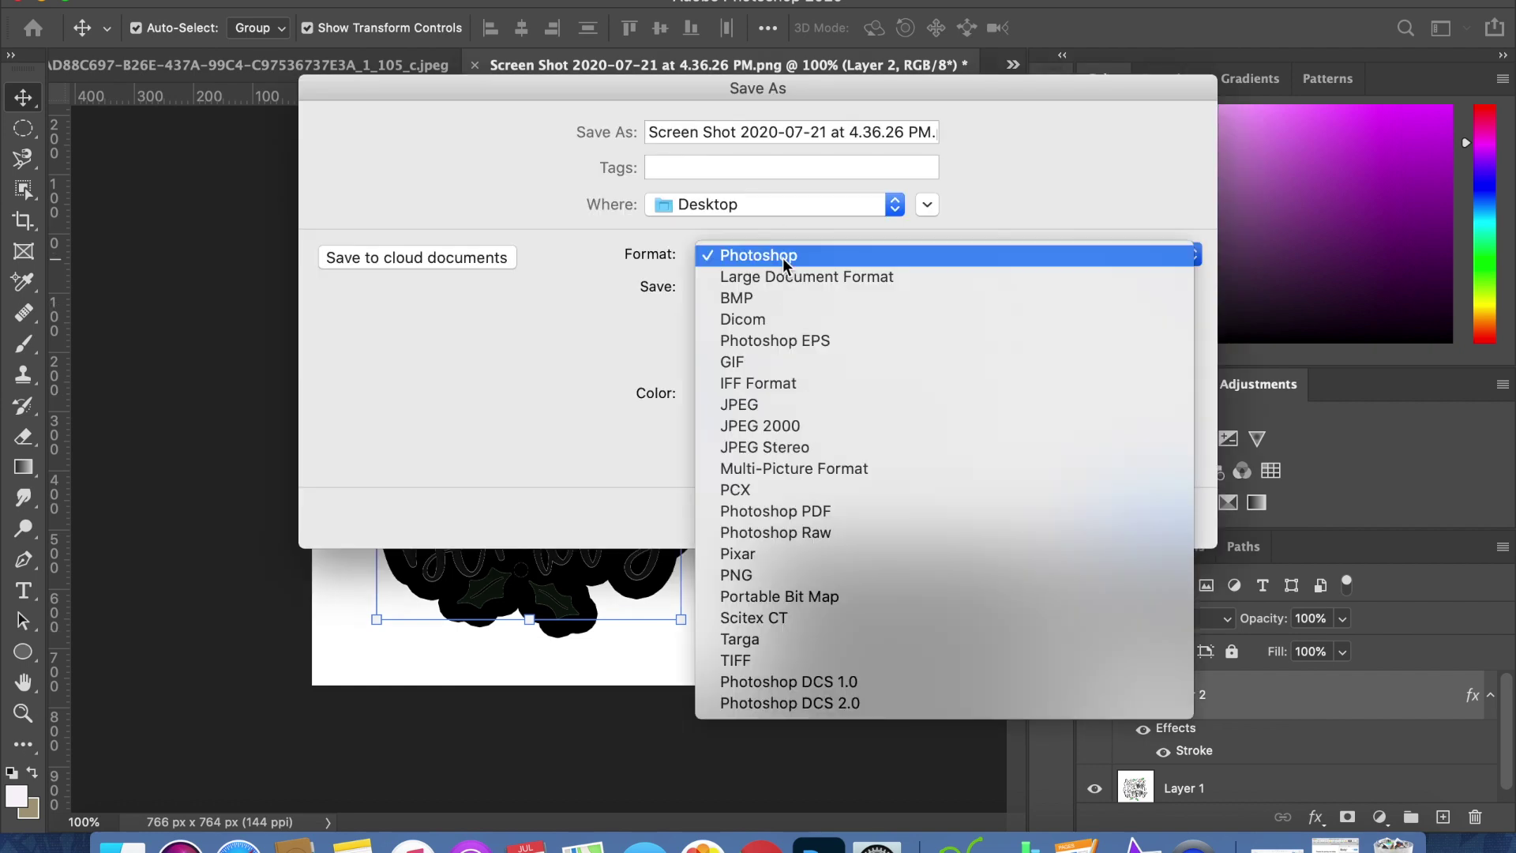
pyautogui.click(769, 406)
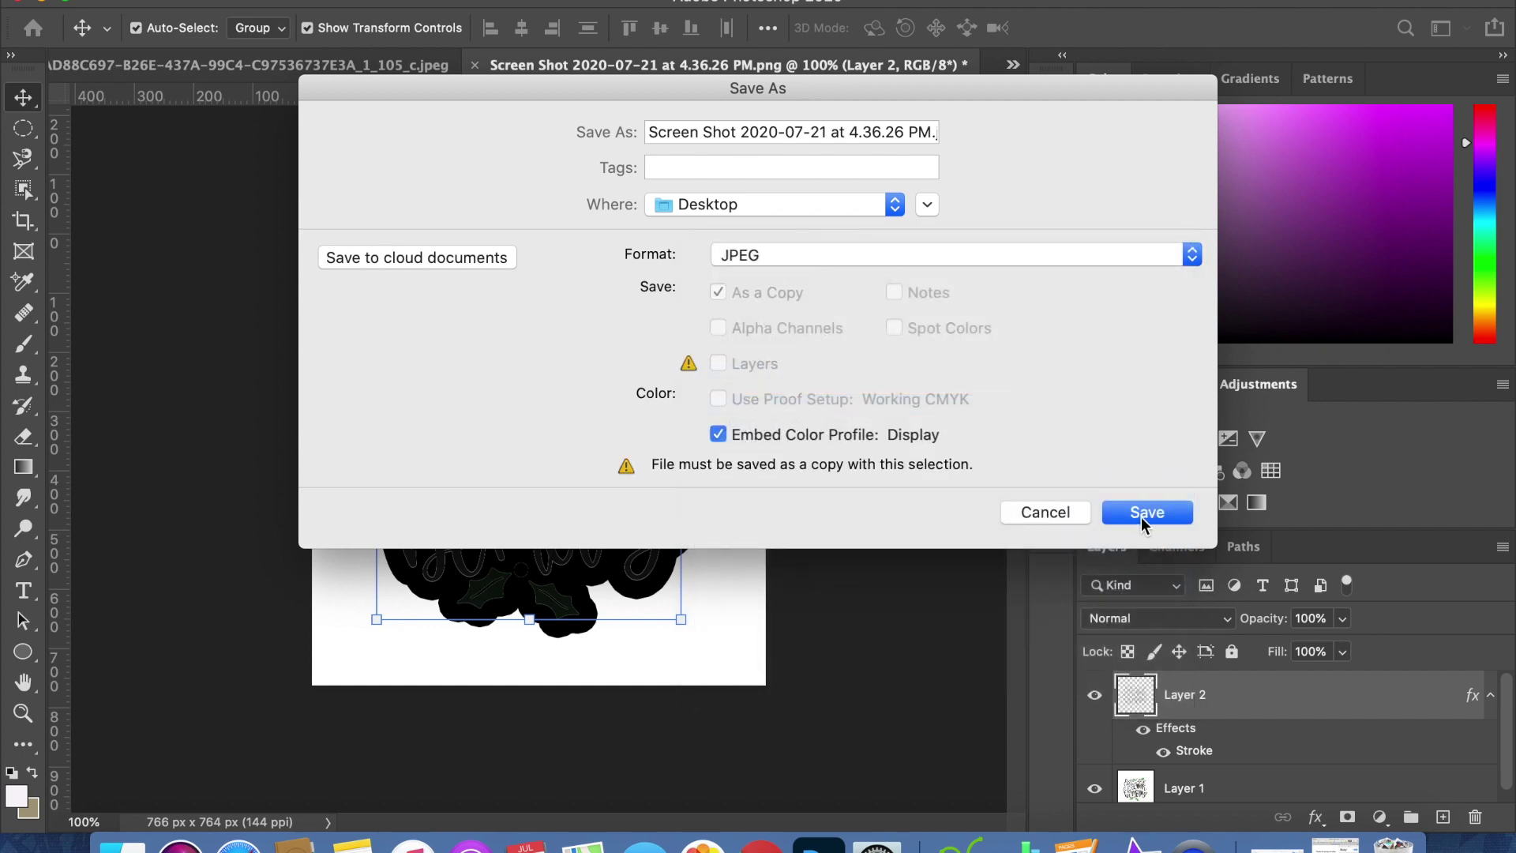
pyautogui.click(1165, 510)
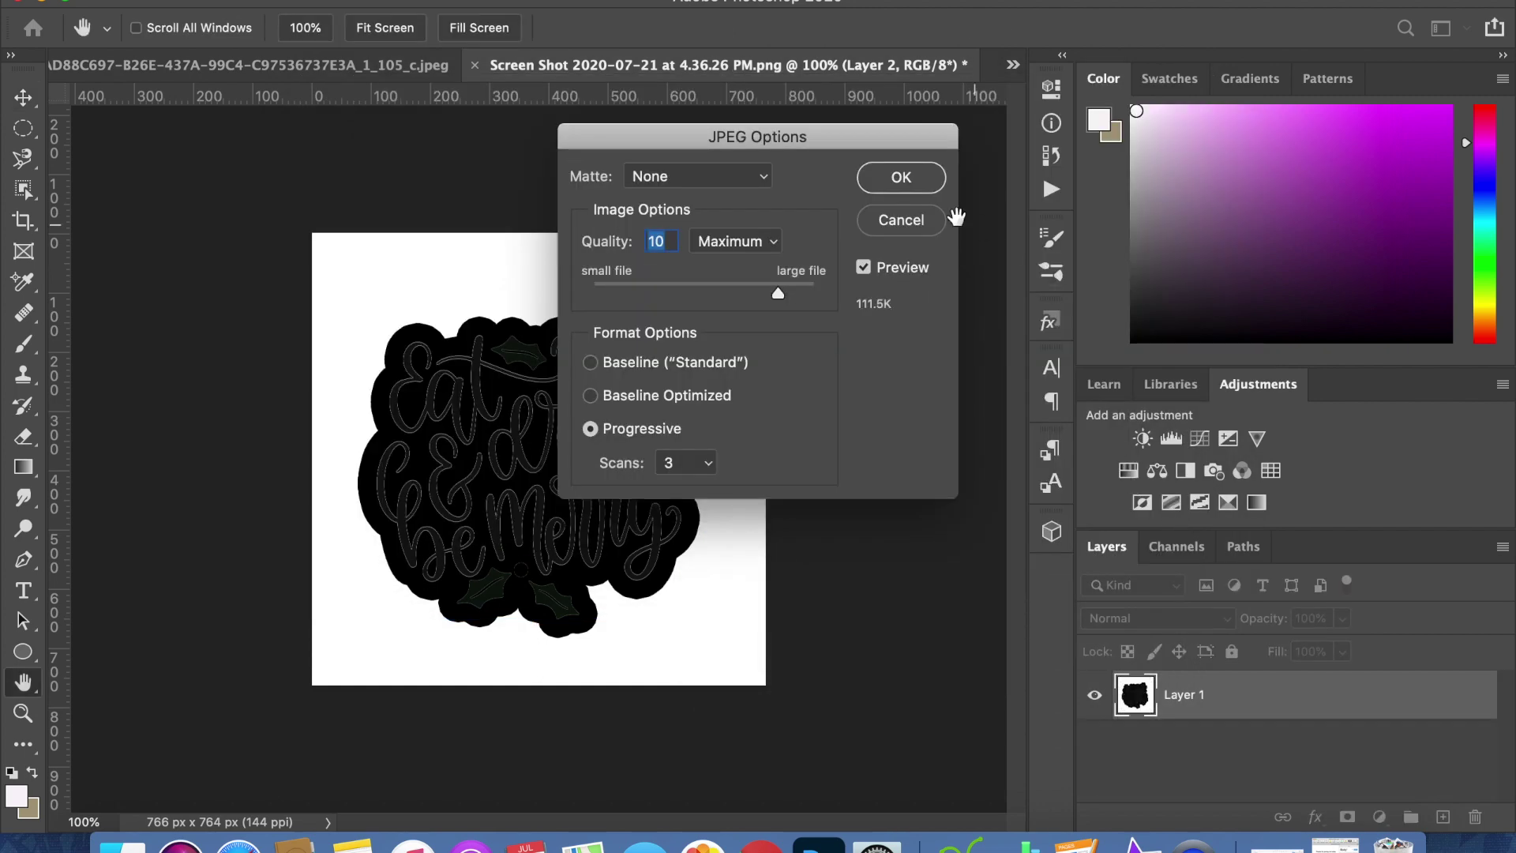
pyautogui.click(901, 177)
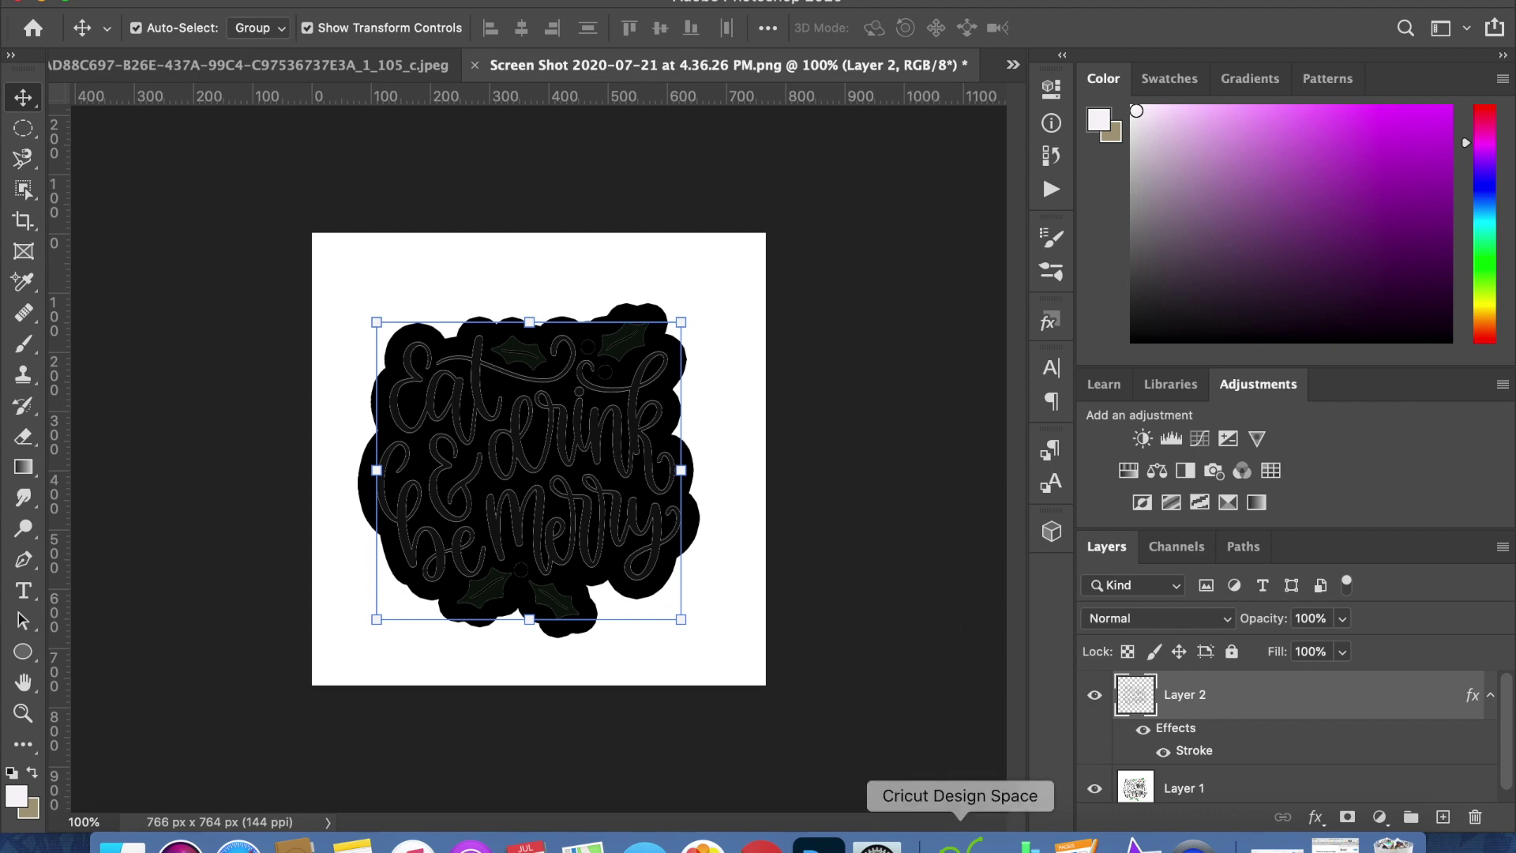
pyautogui.click(960, 842)
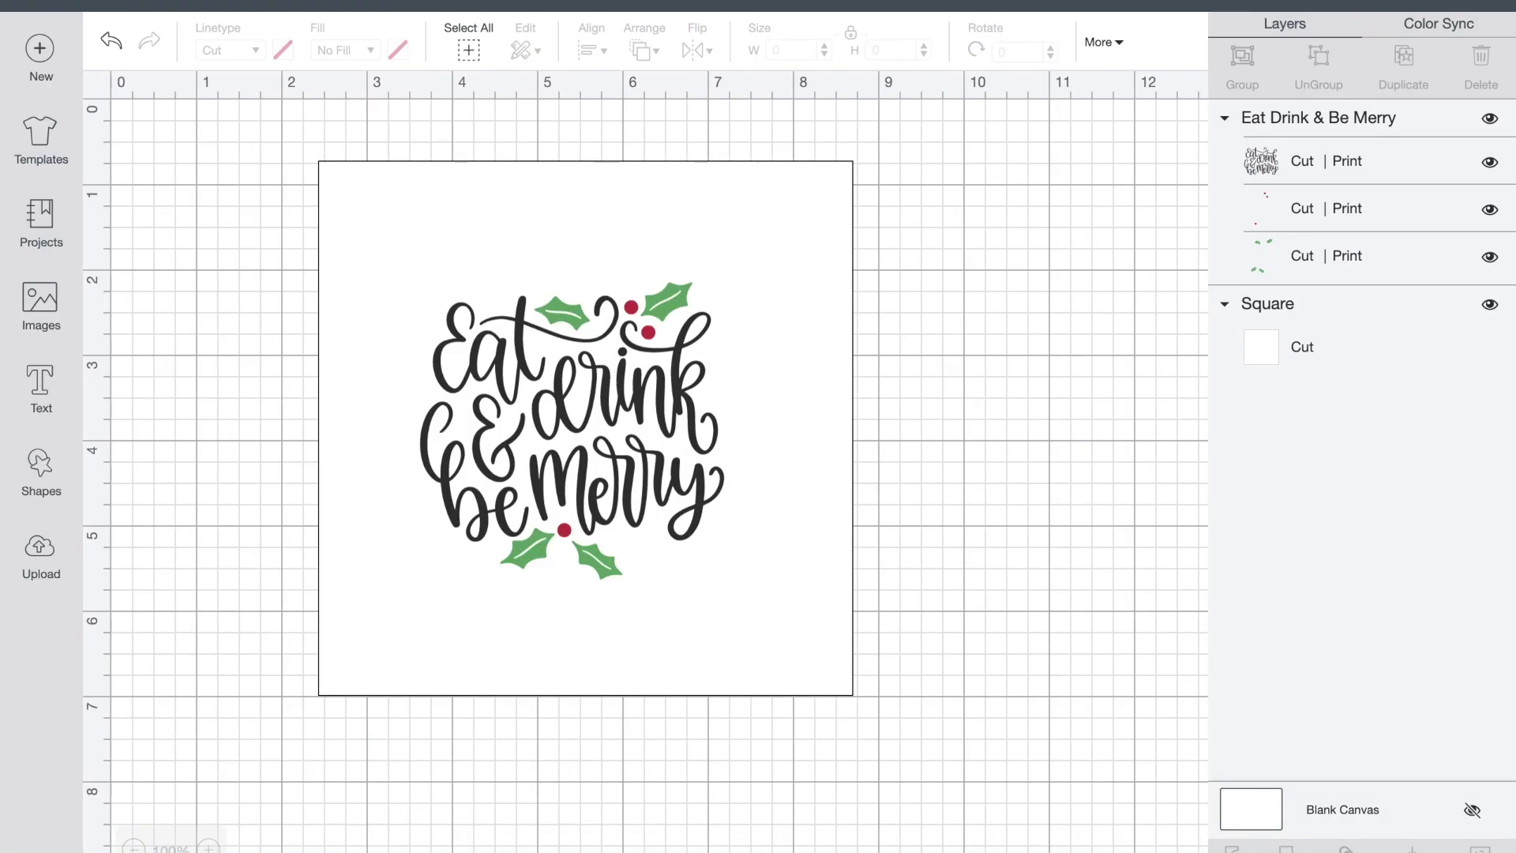
# Delete the white square behind the lettering, and choose "Screen Shot 2020-07-21 at 4.36.26 PM.jpg" from the Desktop as a new image upload.
pyautogui.click(816, 669)
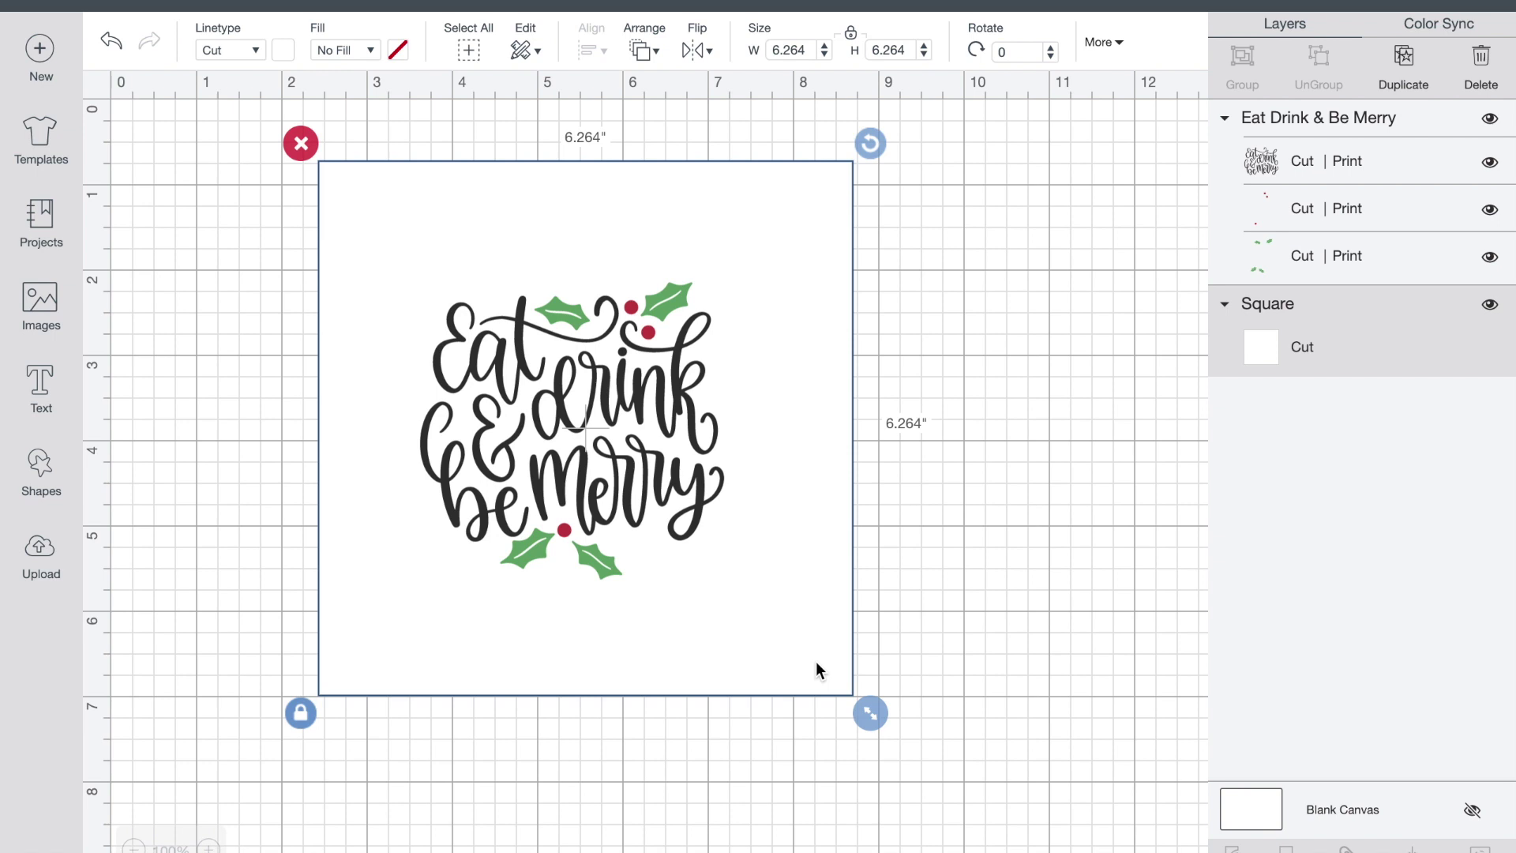
pyautogui.press('Delete')
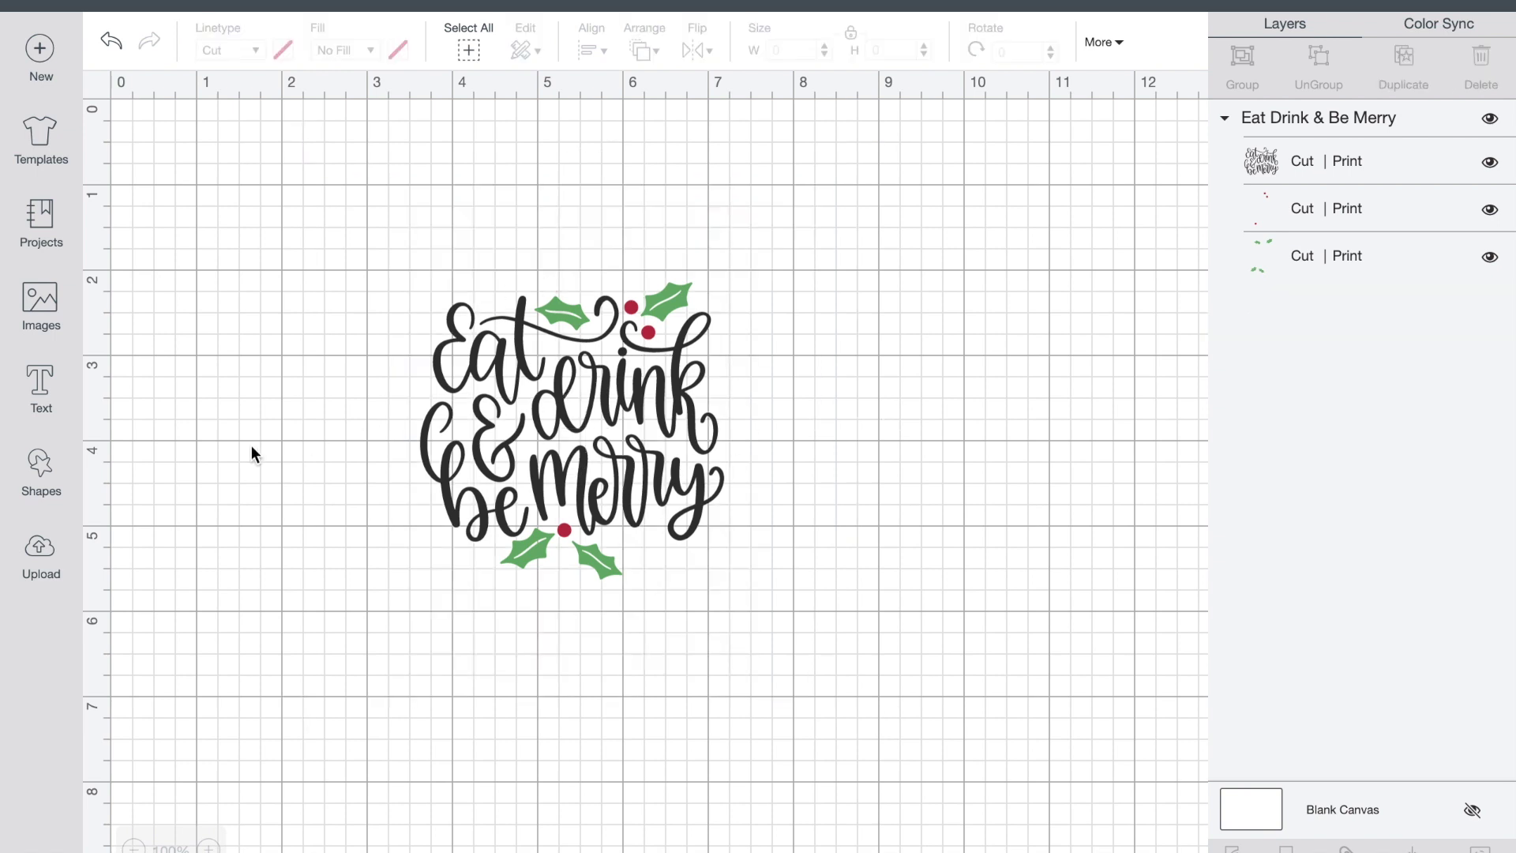
pyautogui.click(41, 553)
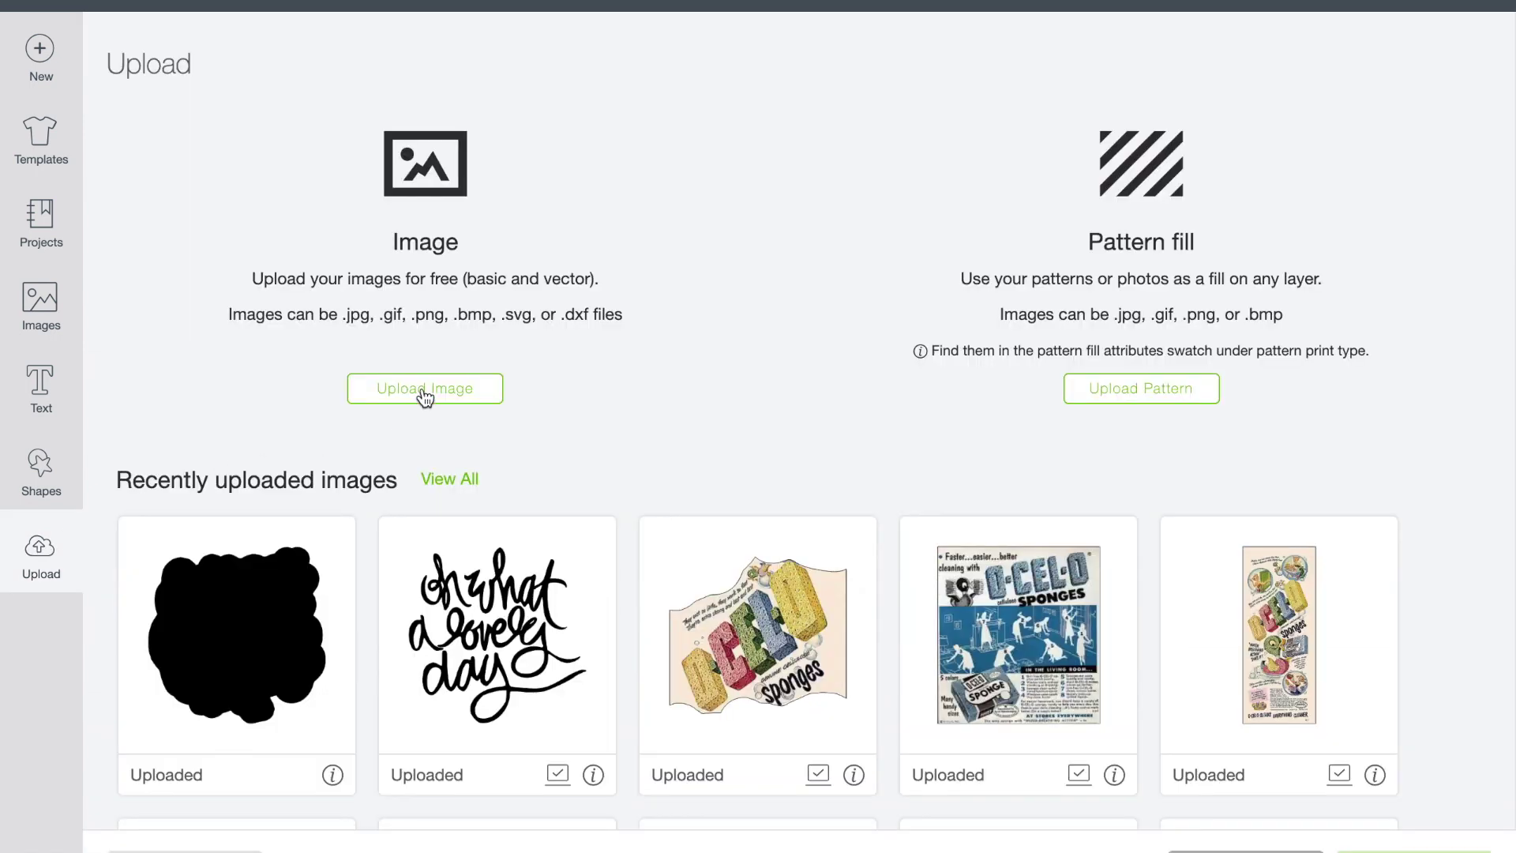
pyautogui.click(424, 390)
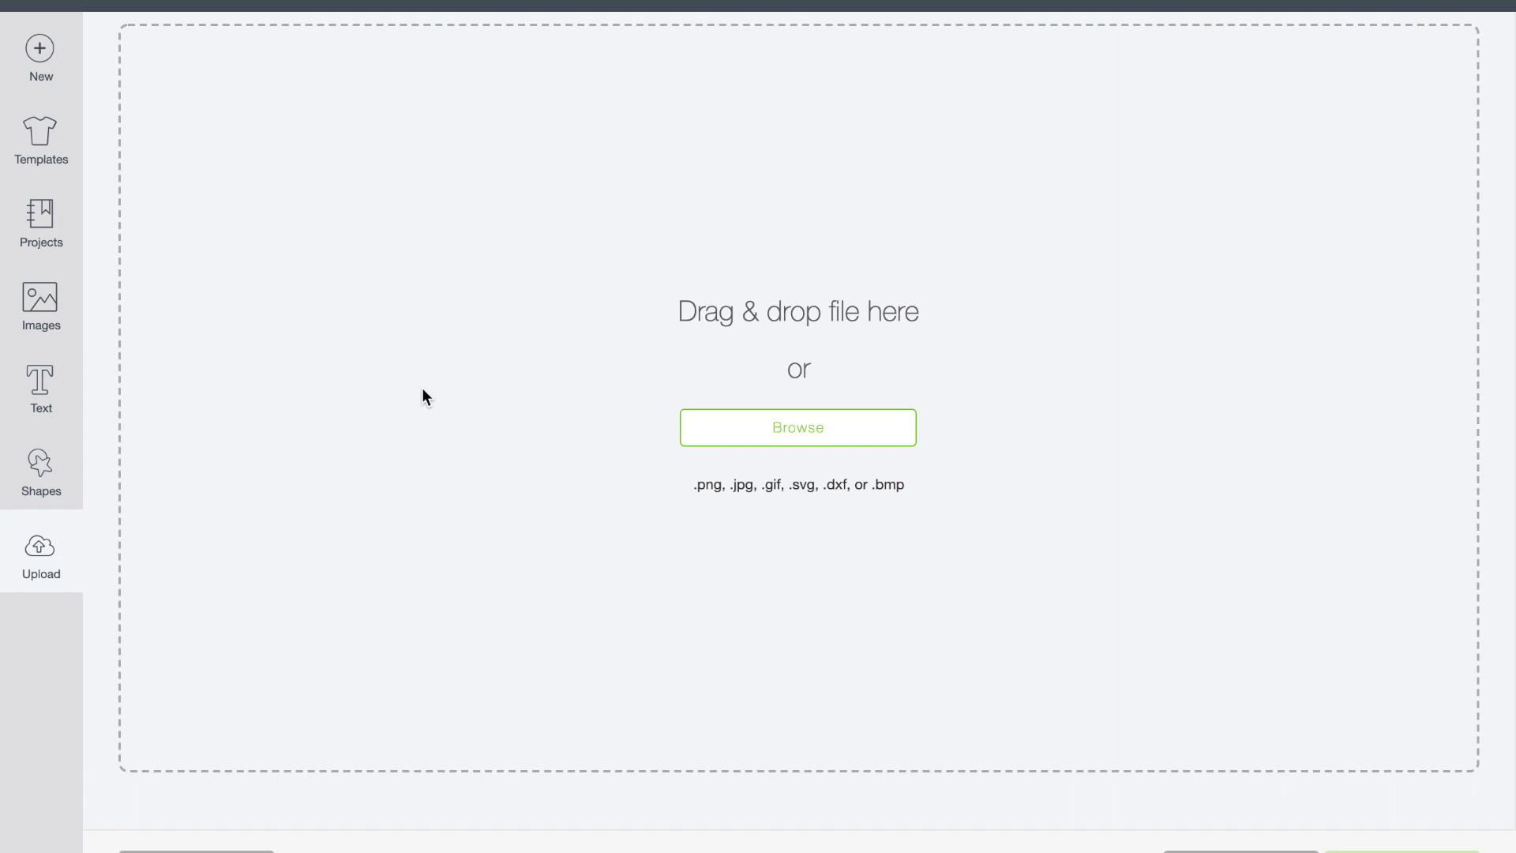
pyautogui.click(798, 432)
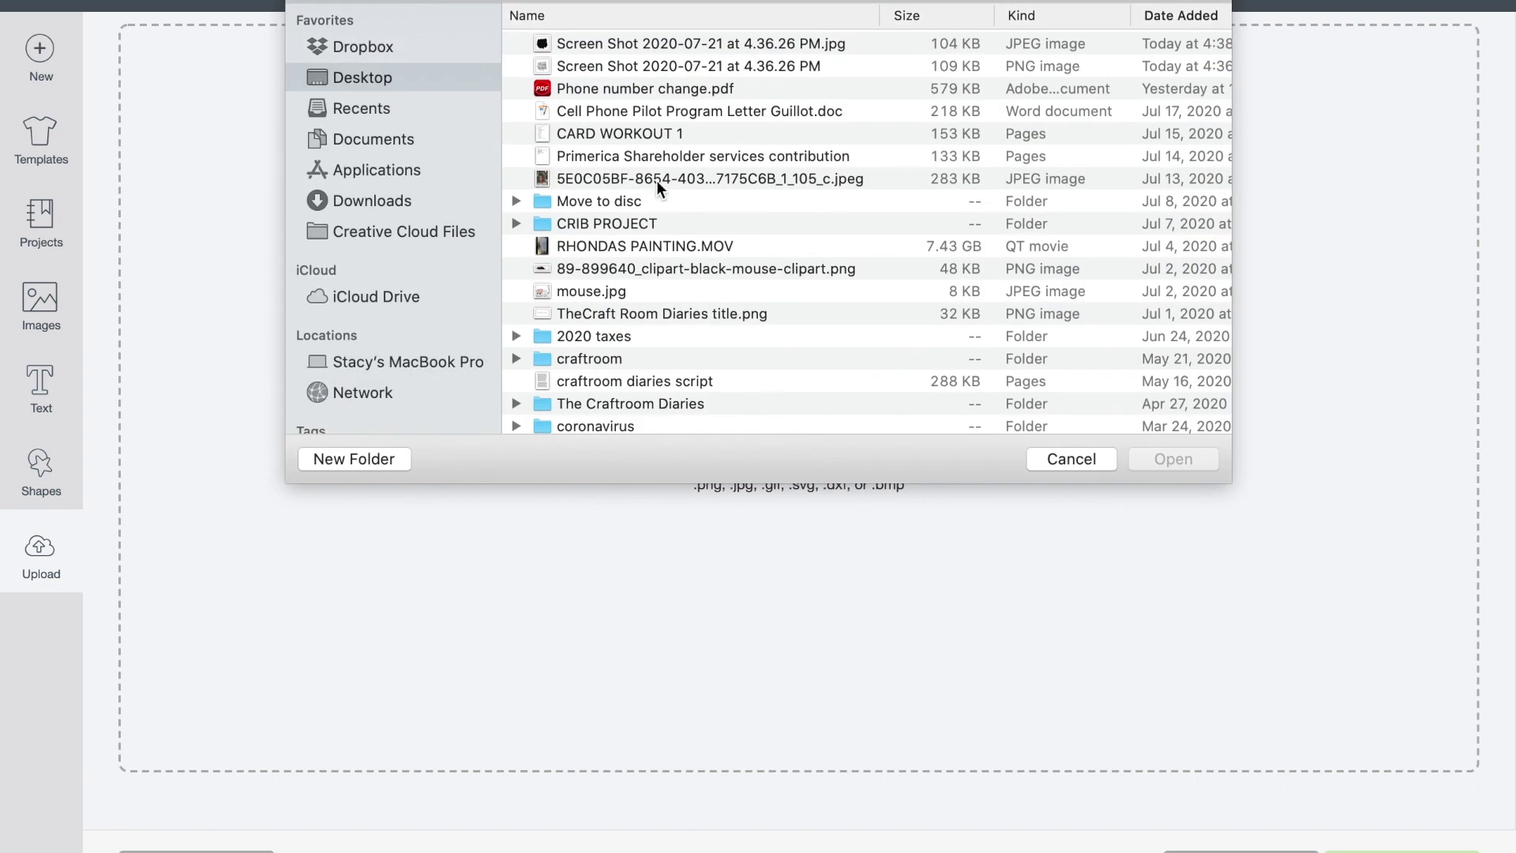
pyautogui.click(587, 44)
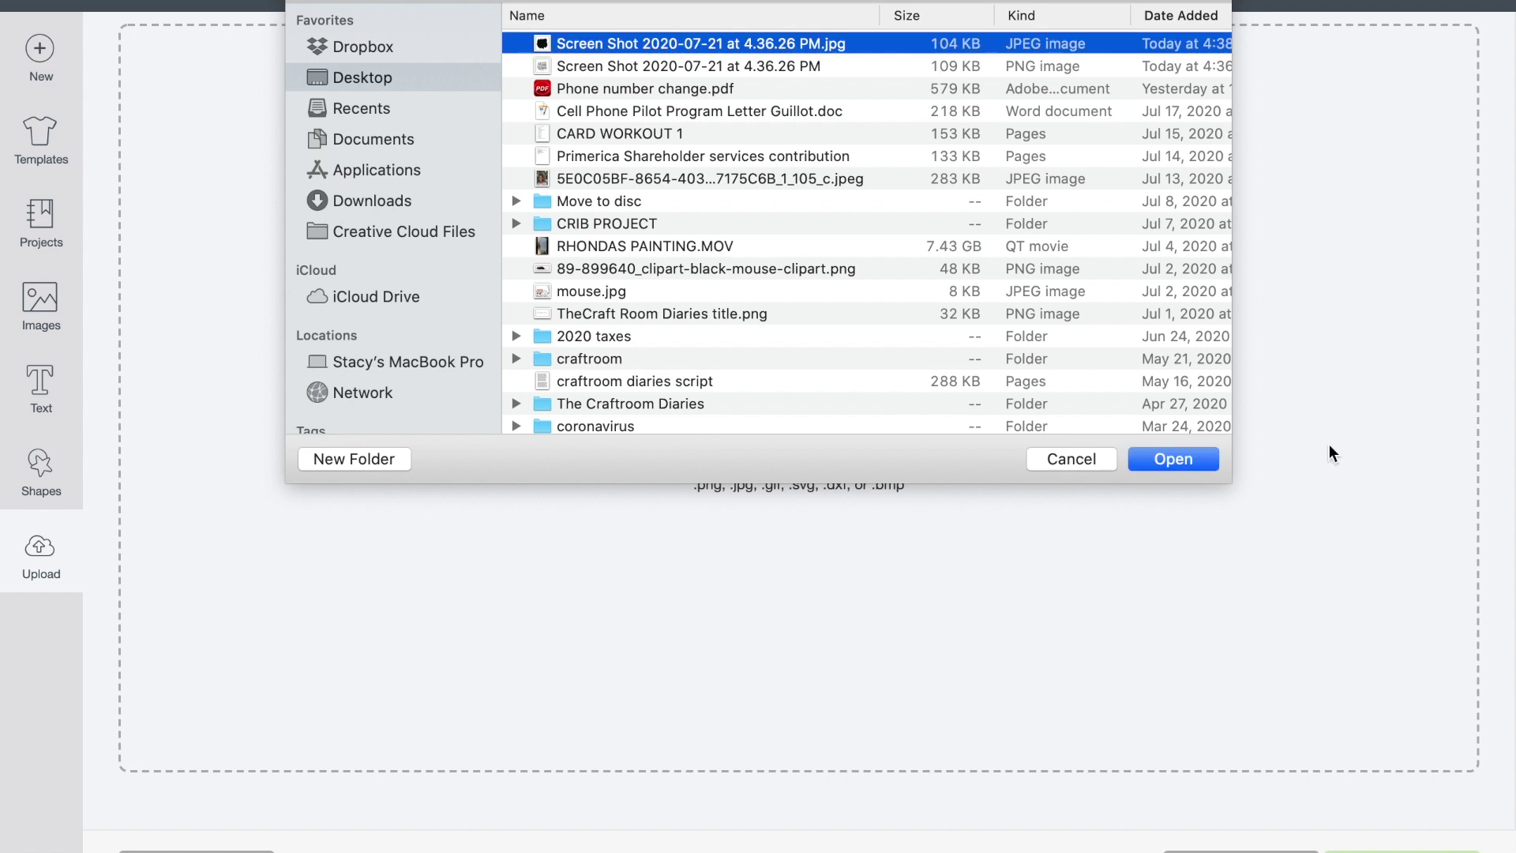
pyautogui.click(1176, 459)
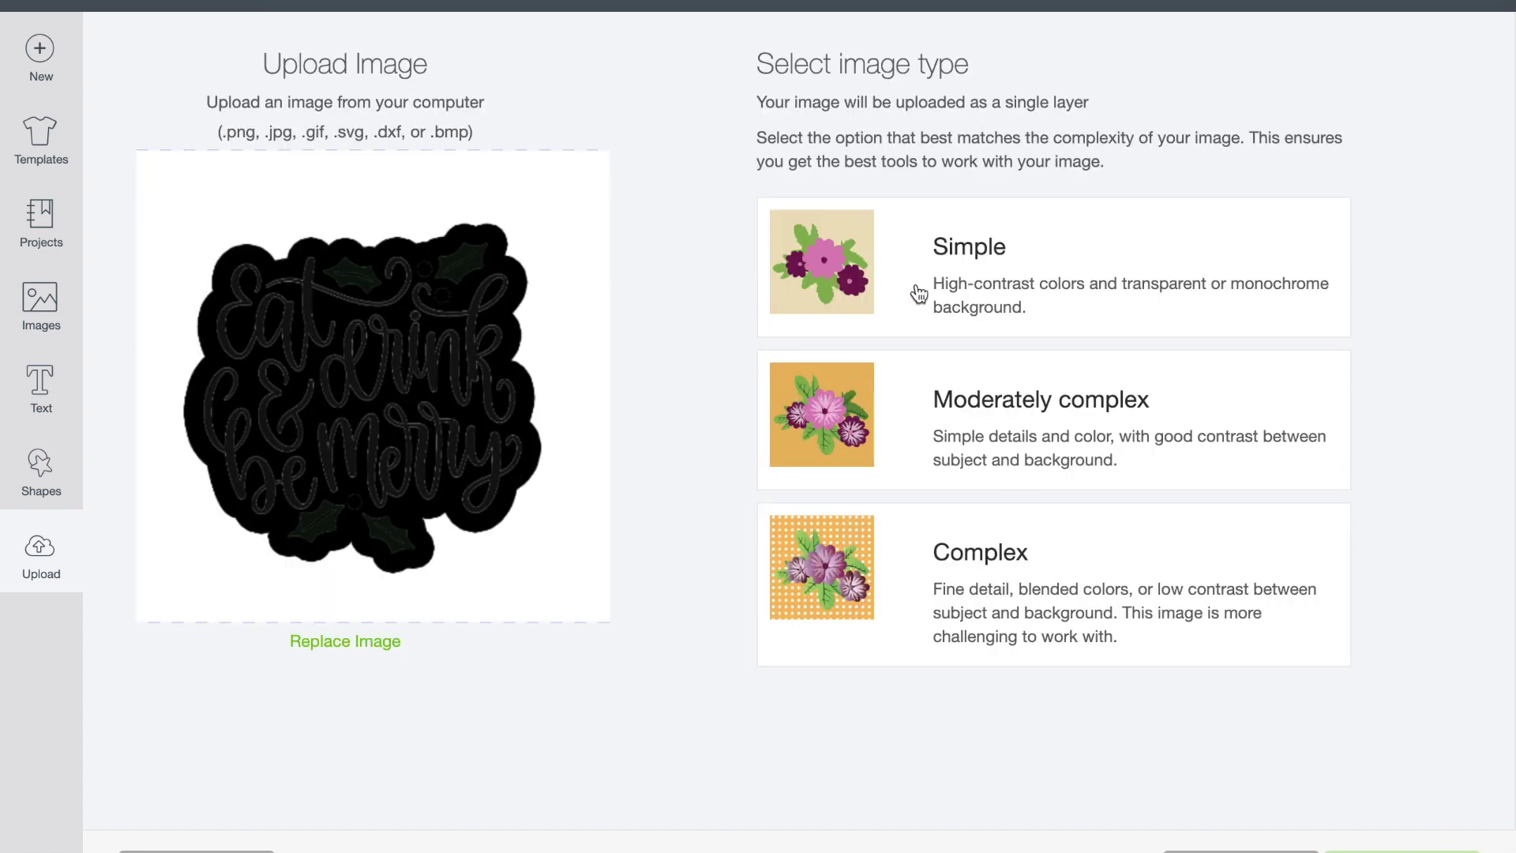
# Process the upload as a Simple image with its white background erased, save it as a Cut image and insert it on the canvas.
pyautogui.click(987, 282)
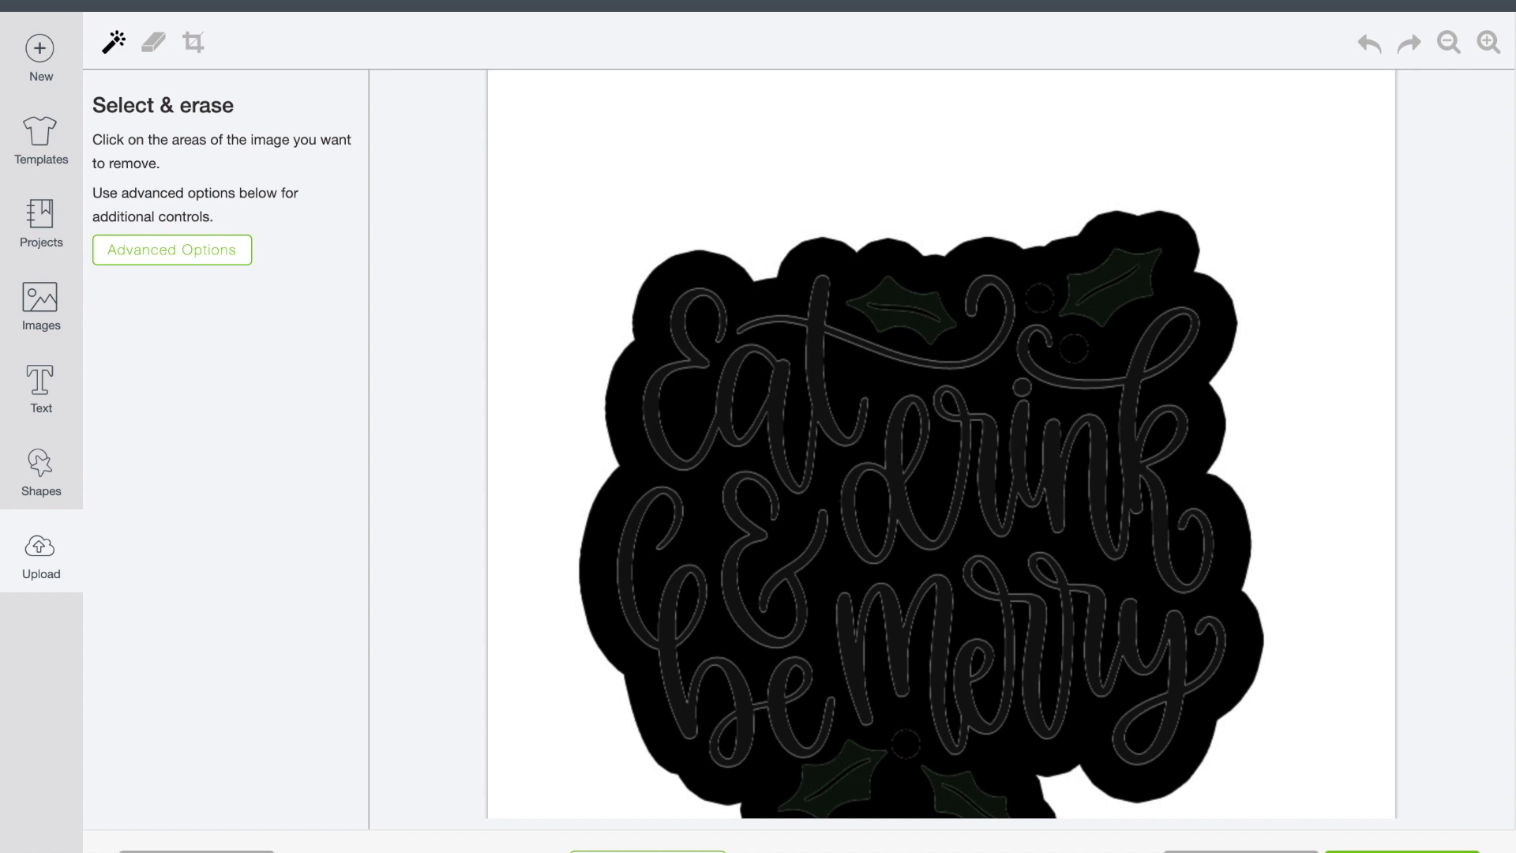
pyautogui.click(1308, 195)
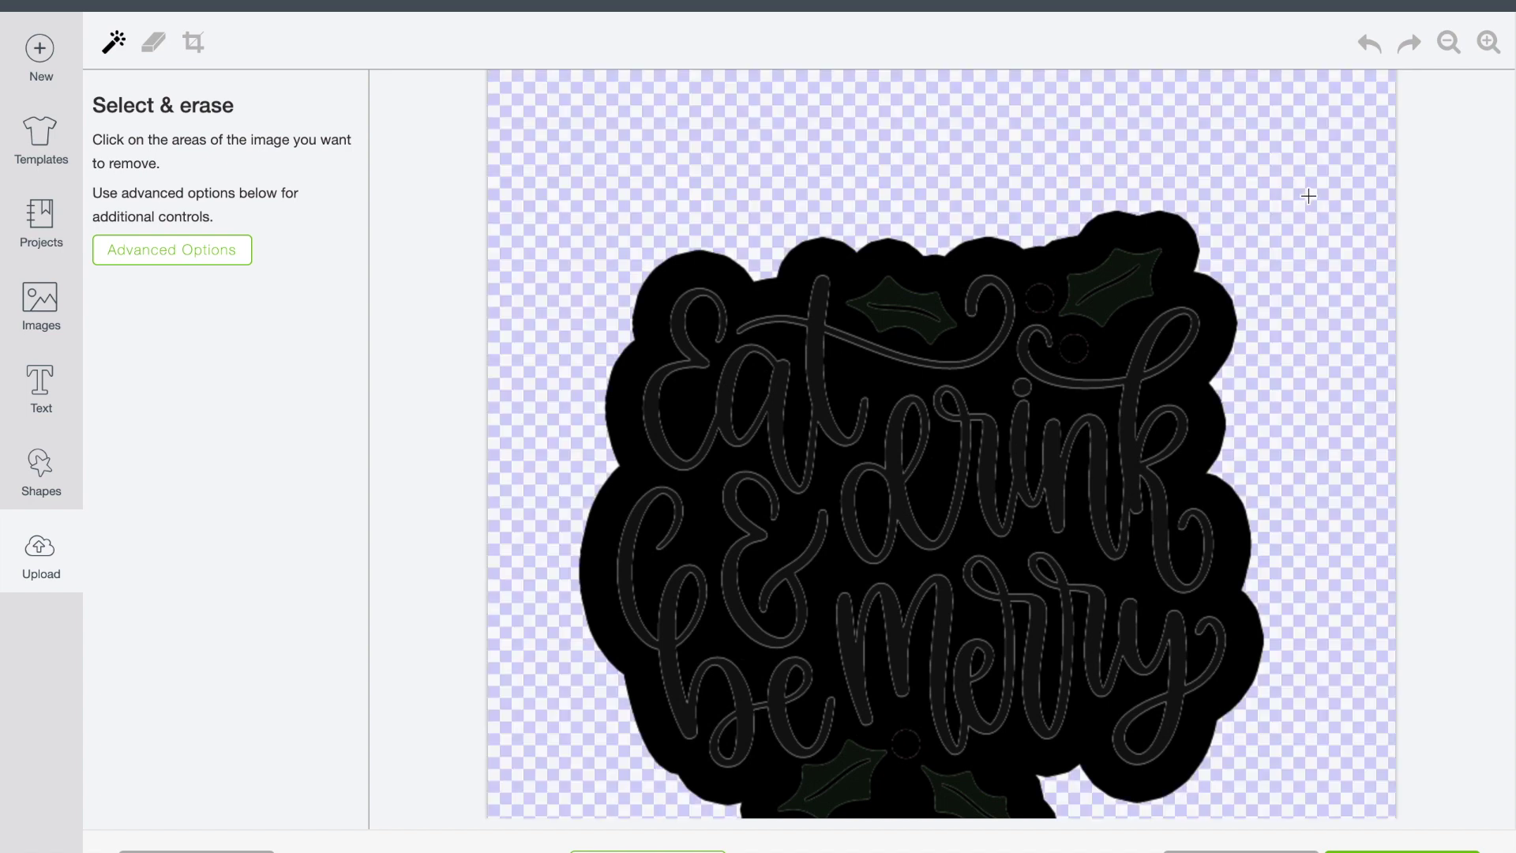
pyautogui.scroll(-3, 1308, 196)
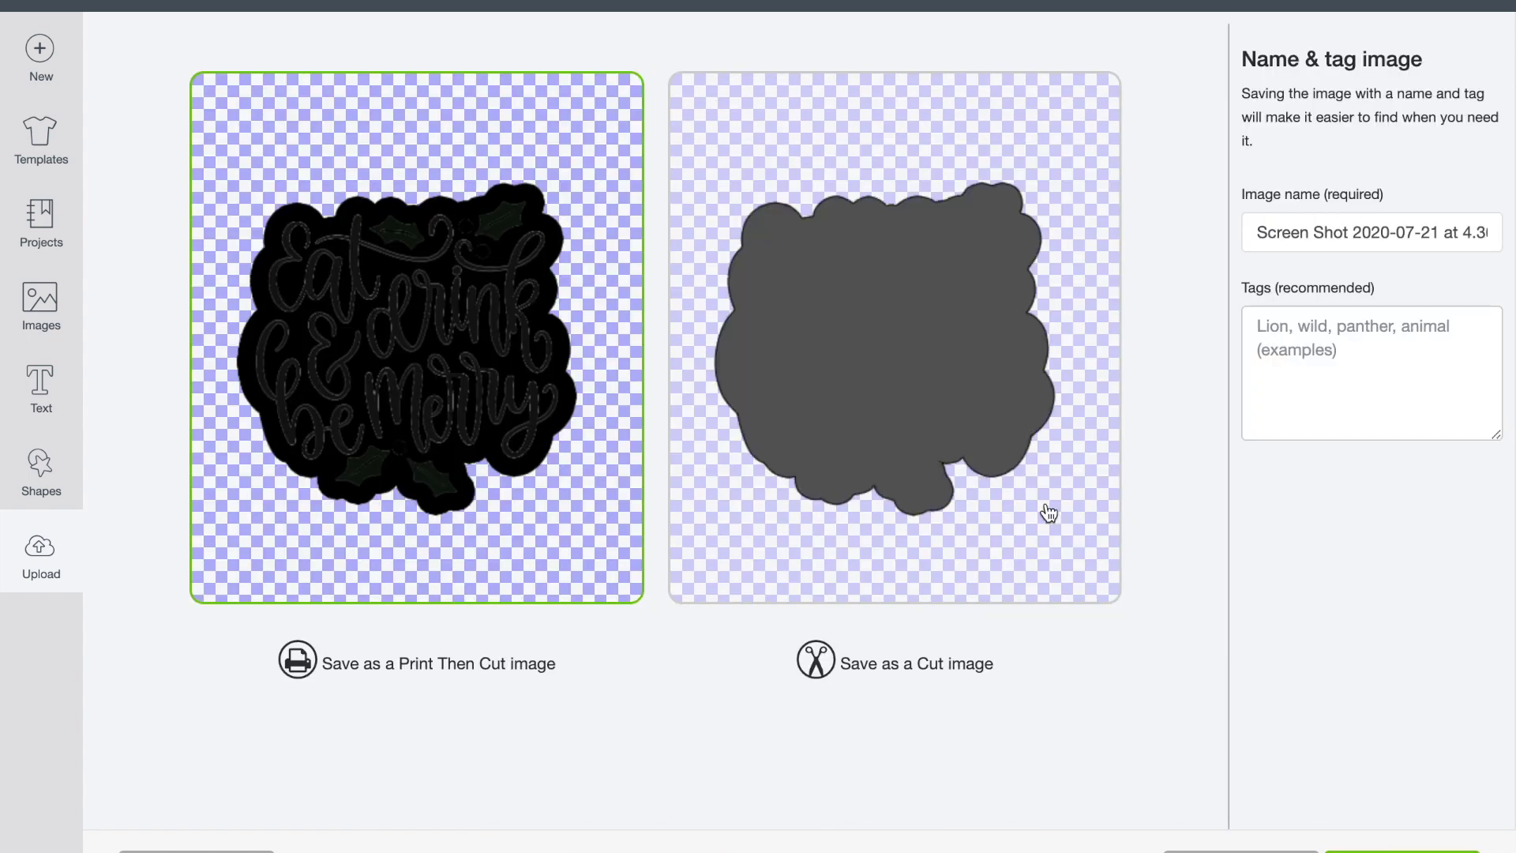
pyautogui.click(873, 376)
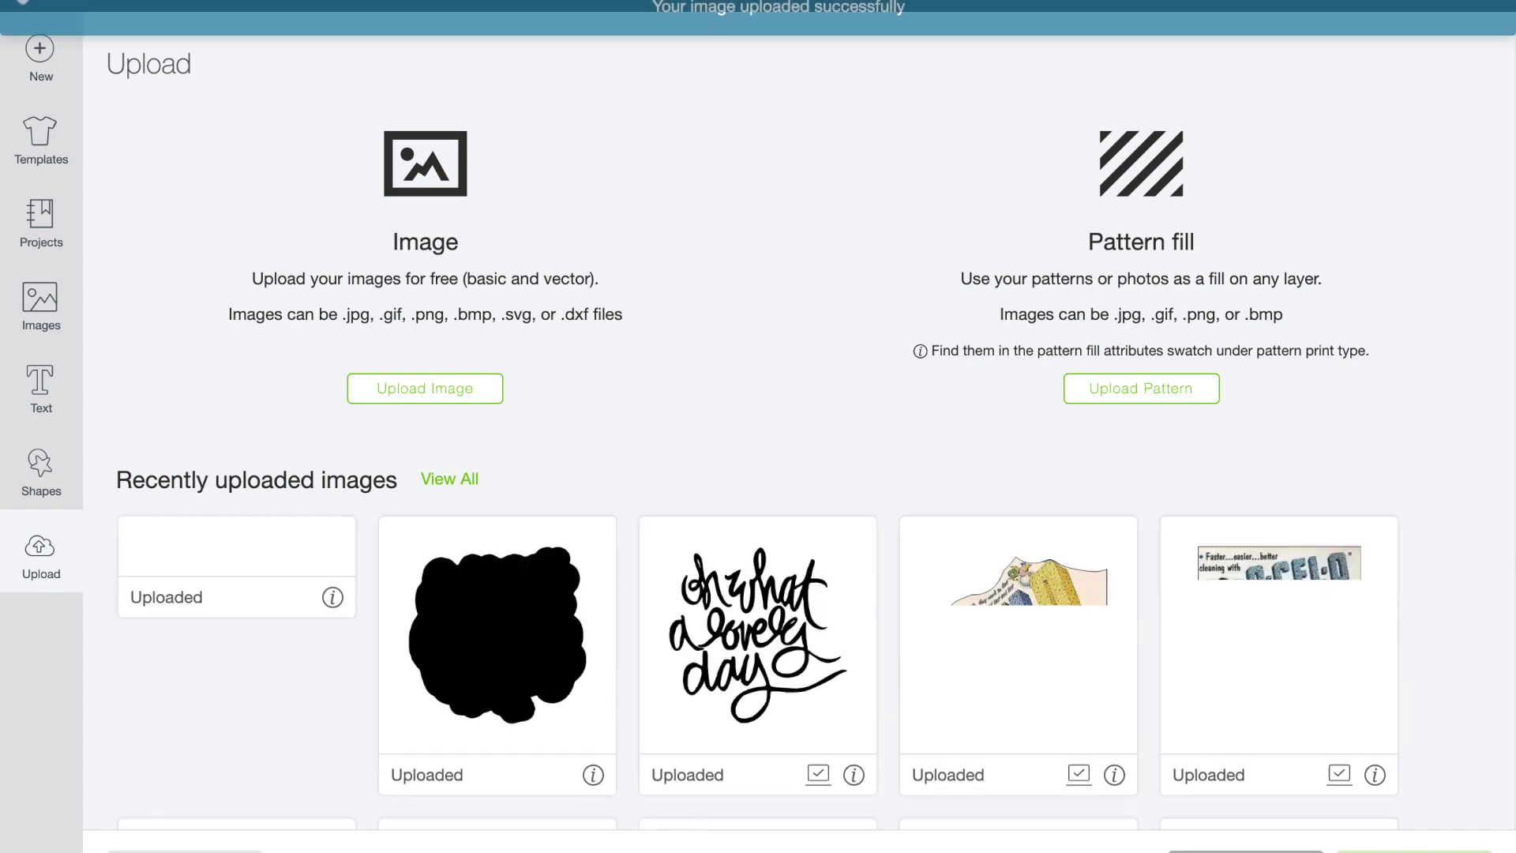
pyautogui.click(326, 695)
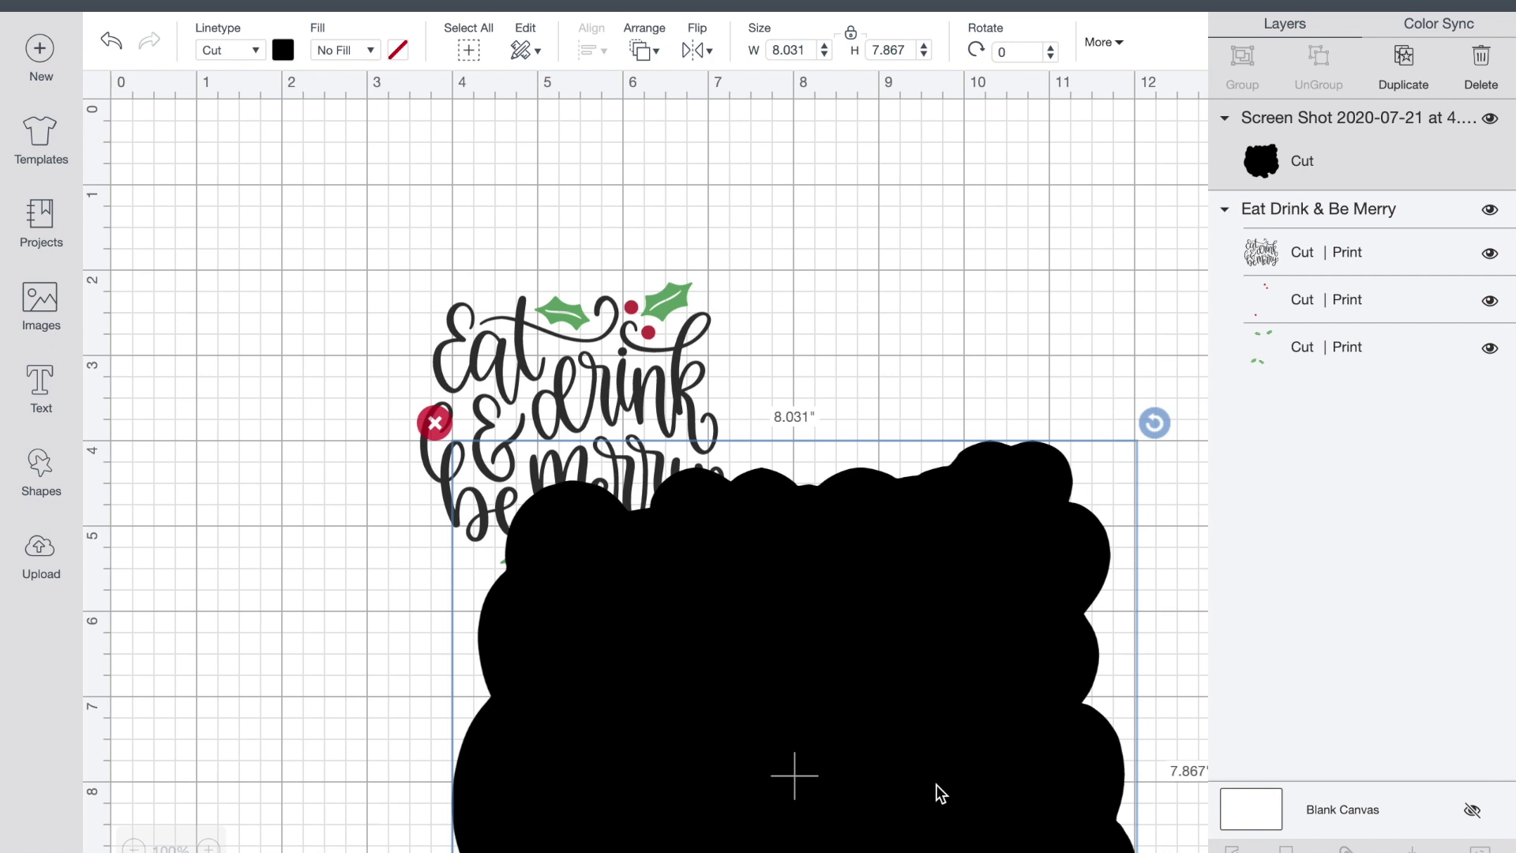
# Color the inserted silhouette white and send it behind the lettering.
pyautogui.click(282, 50)
pyautogui.click(309, 265)
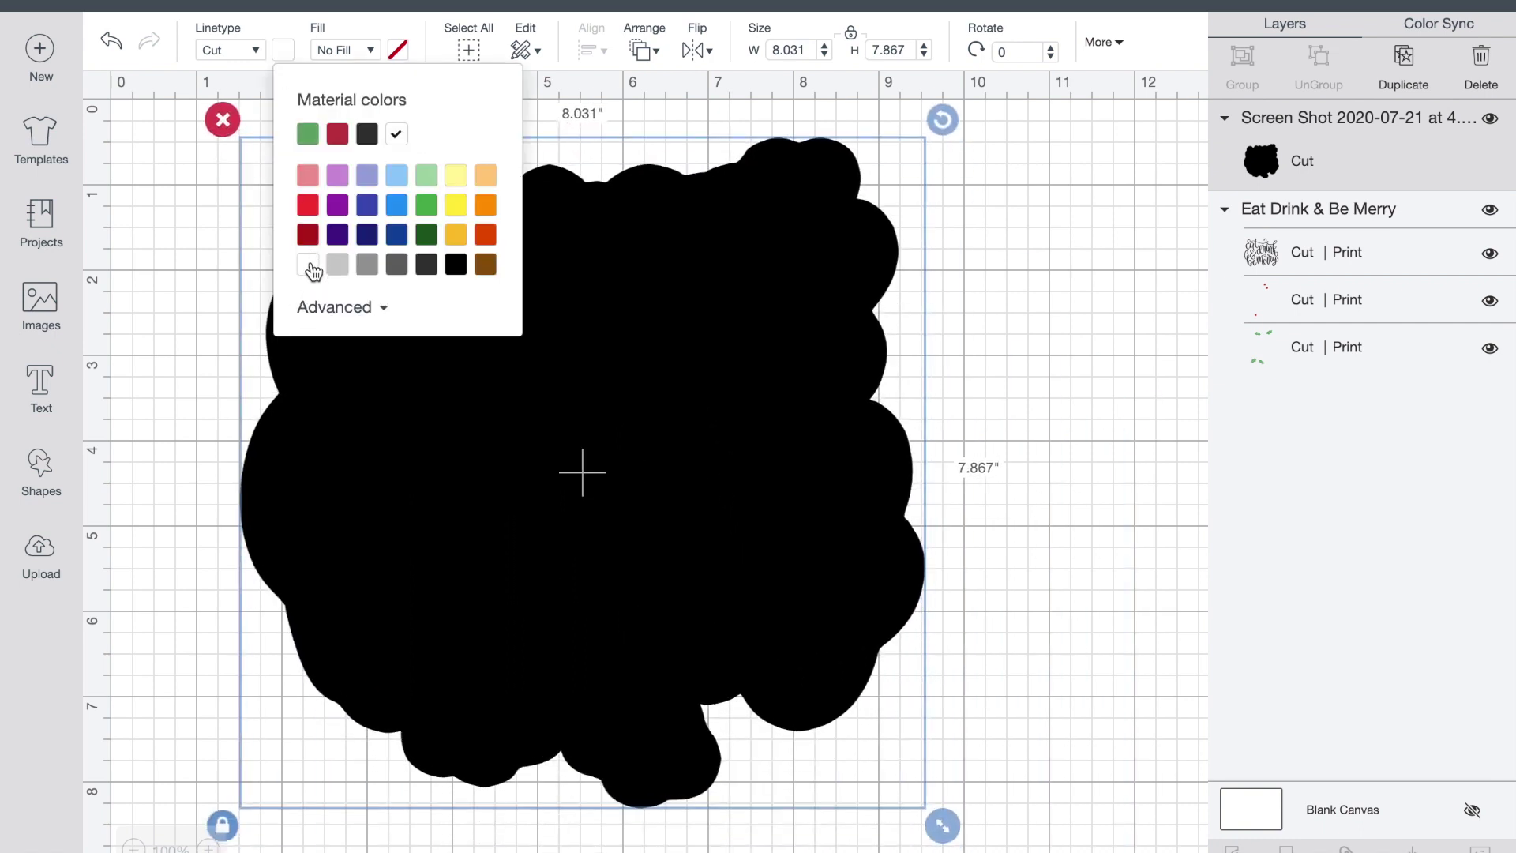
pyautogui.click(655, 60)
pyautogui.click(662, 97)
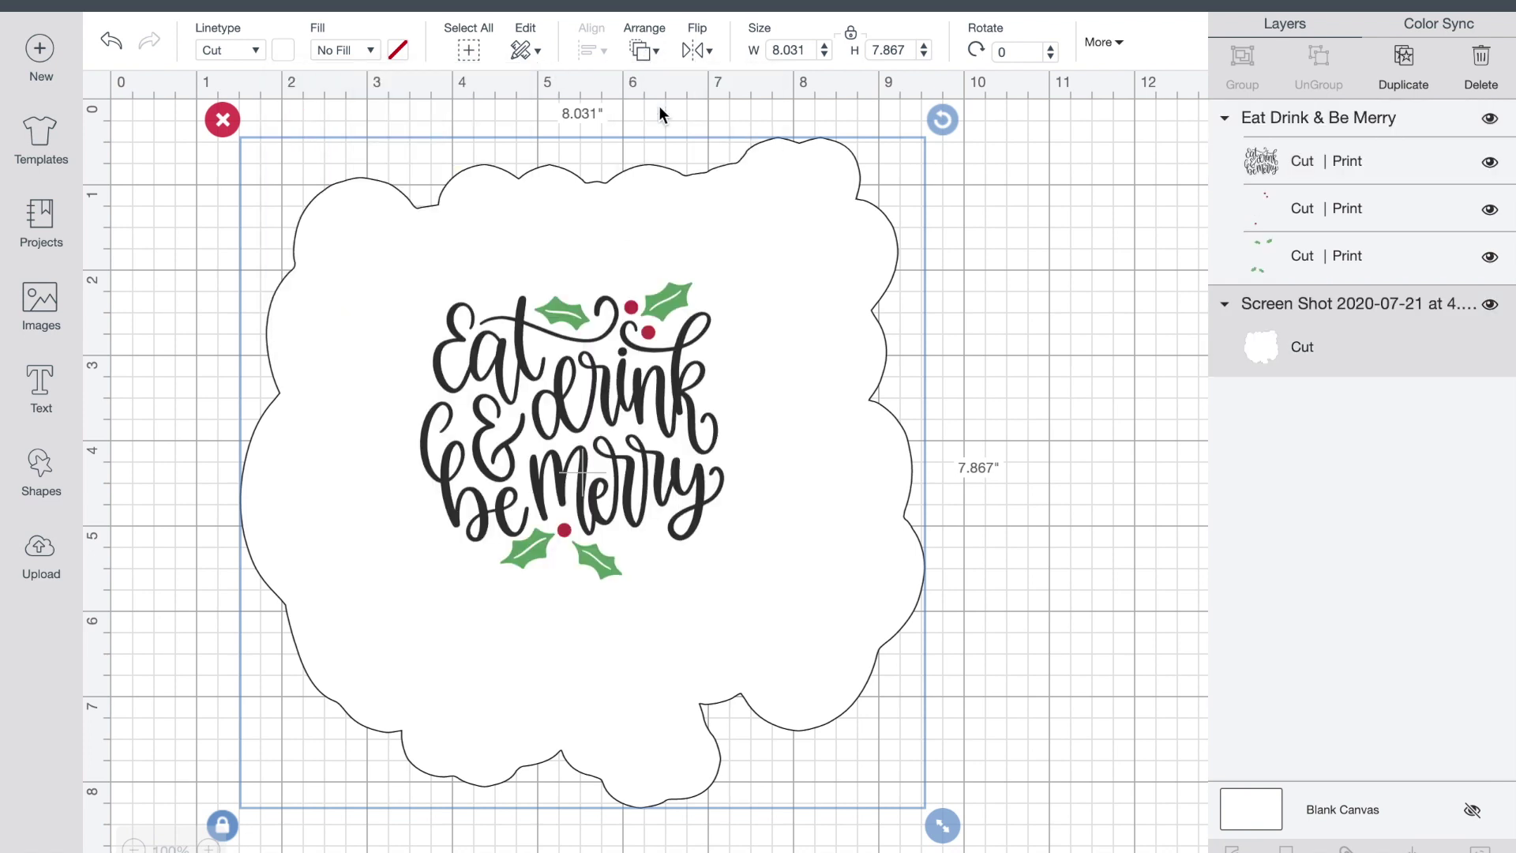
# Scale the white contour down to 3.85 by 3.772 inches and position it evenly around the lettering.
pyautogui.moveTo(942, 825); pyautogui.dragTo(534, 387)
pyautogui.moveTo(307, 248); pyautogui.dragTo(479, 386)
pyautogui.moveTo(698, 568)
pyautogui.mouseDown()
pyautogui.moveTo(762, 624)
pyautogui.moveTo(751, 609)
pyautogui.mouseUp()
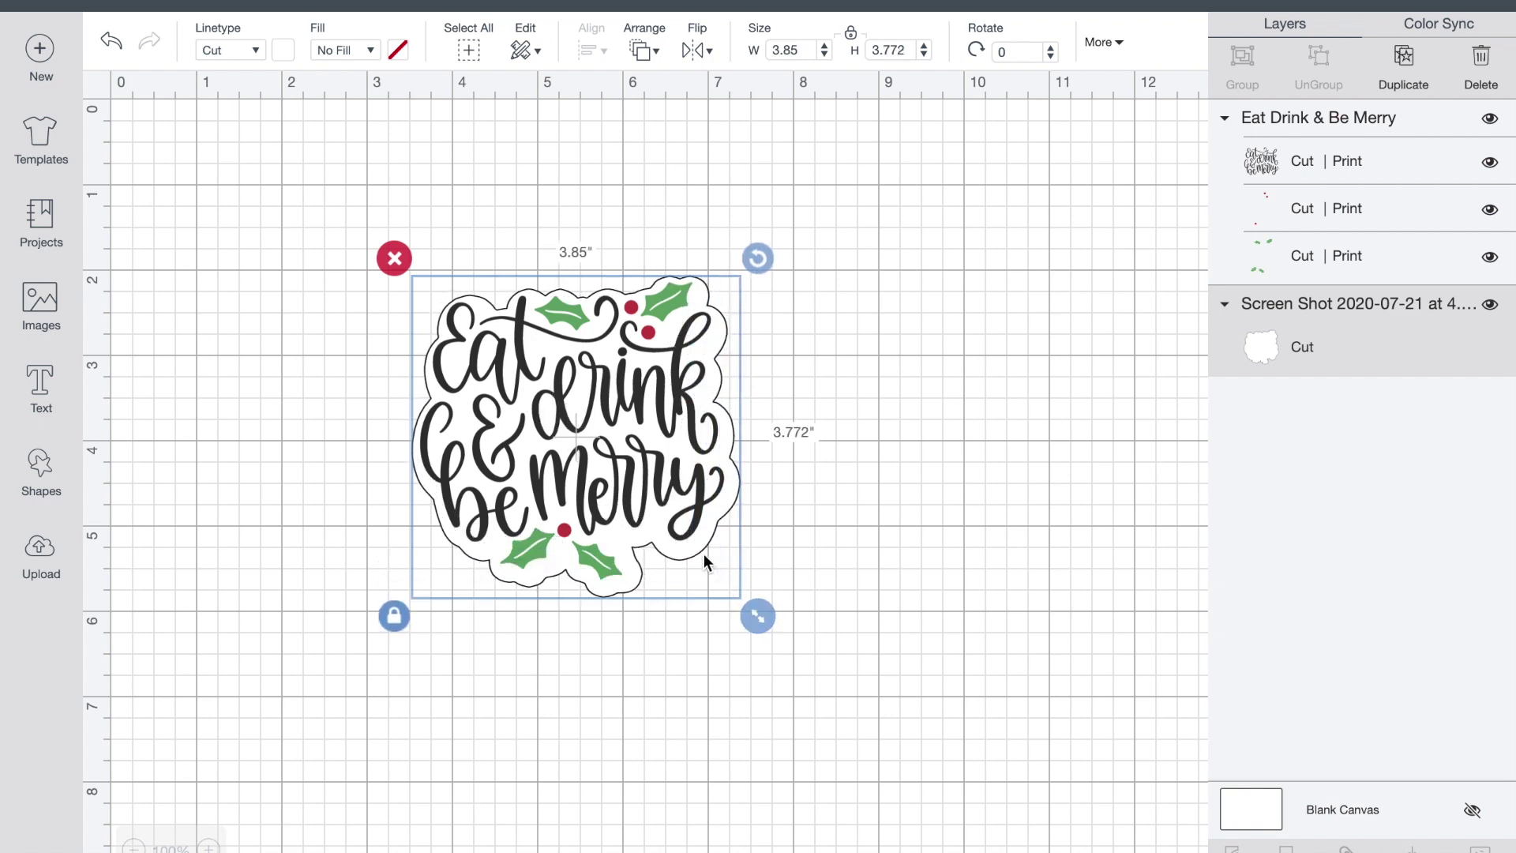
pyautogui.moveTo(700, 547); pyautogui.dragTo(698, 542)
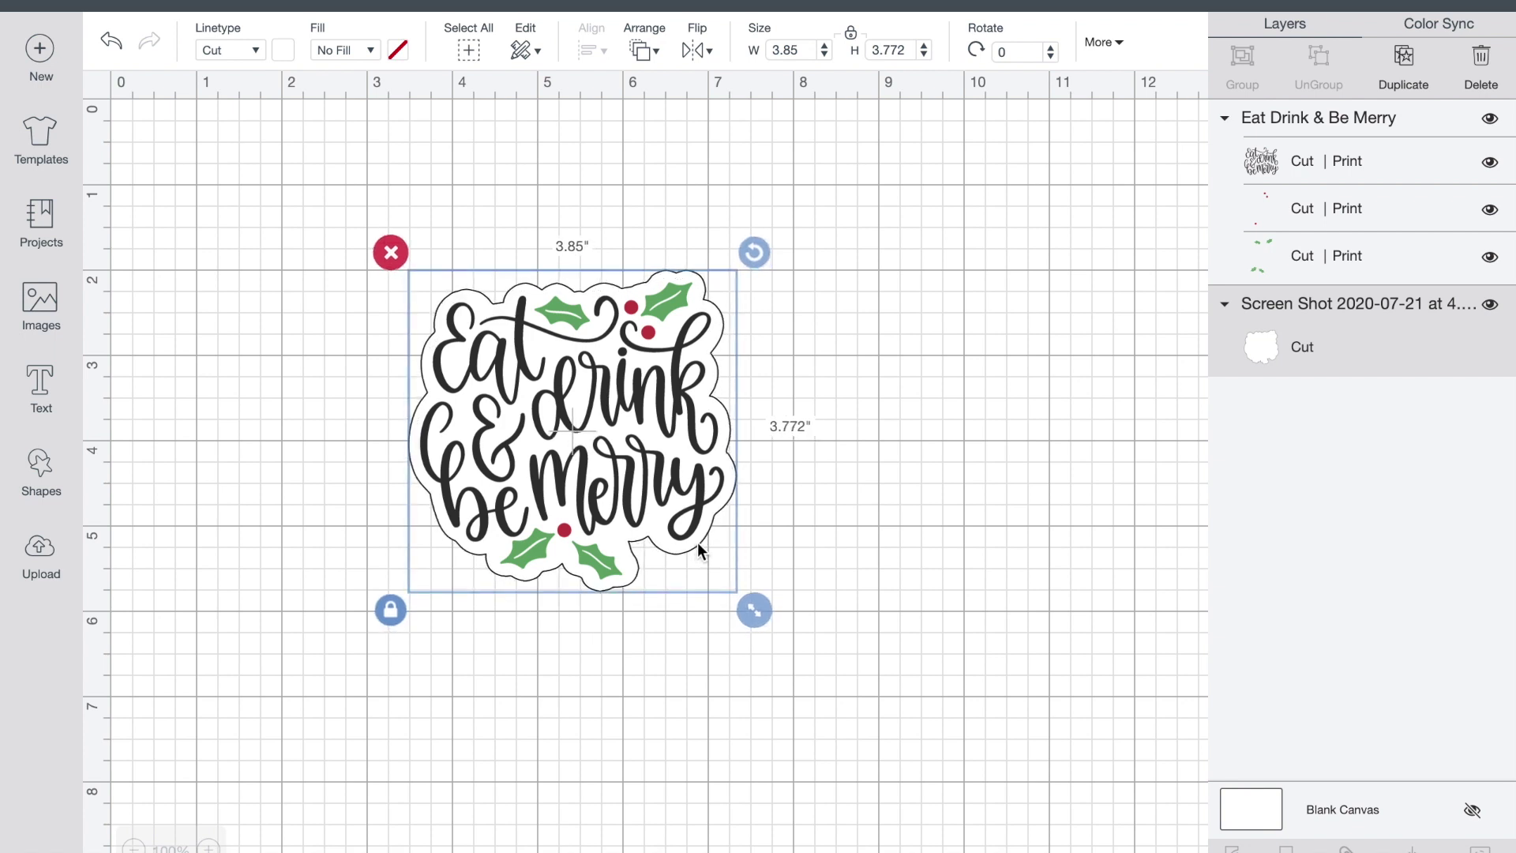
pyautogui.click(974, 621)
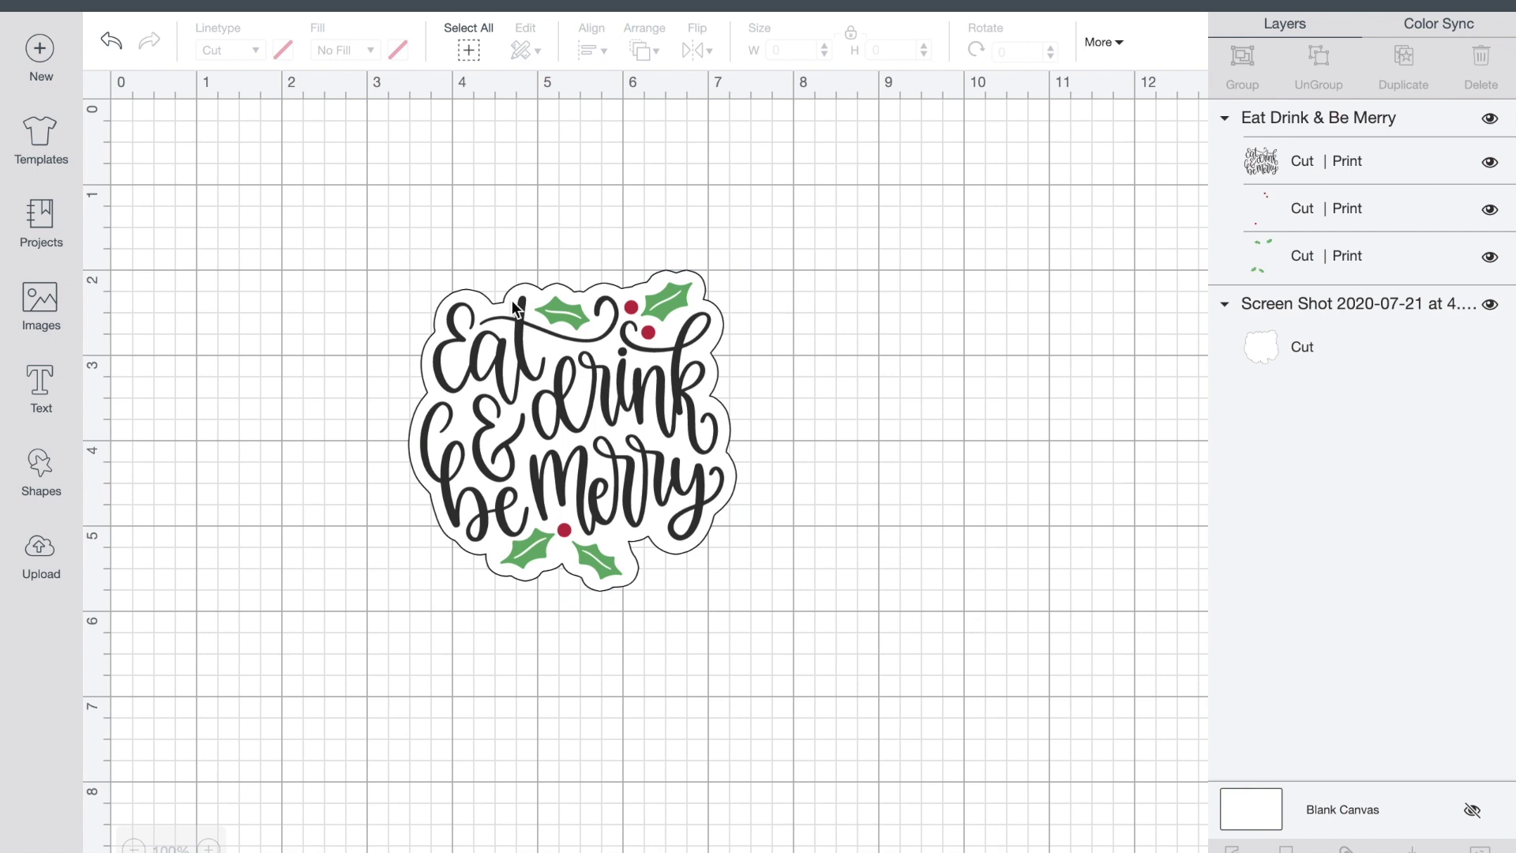
# Flatten the lettering and white contour into one printable image and scale it down to about 2.794 by 2.737 inches.
pyautogui.click(469, 51)
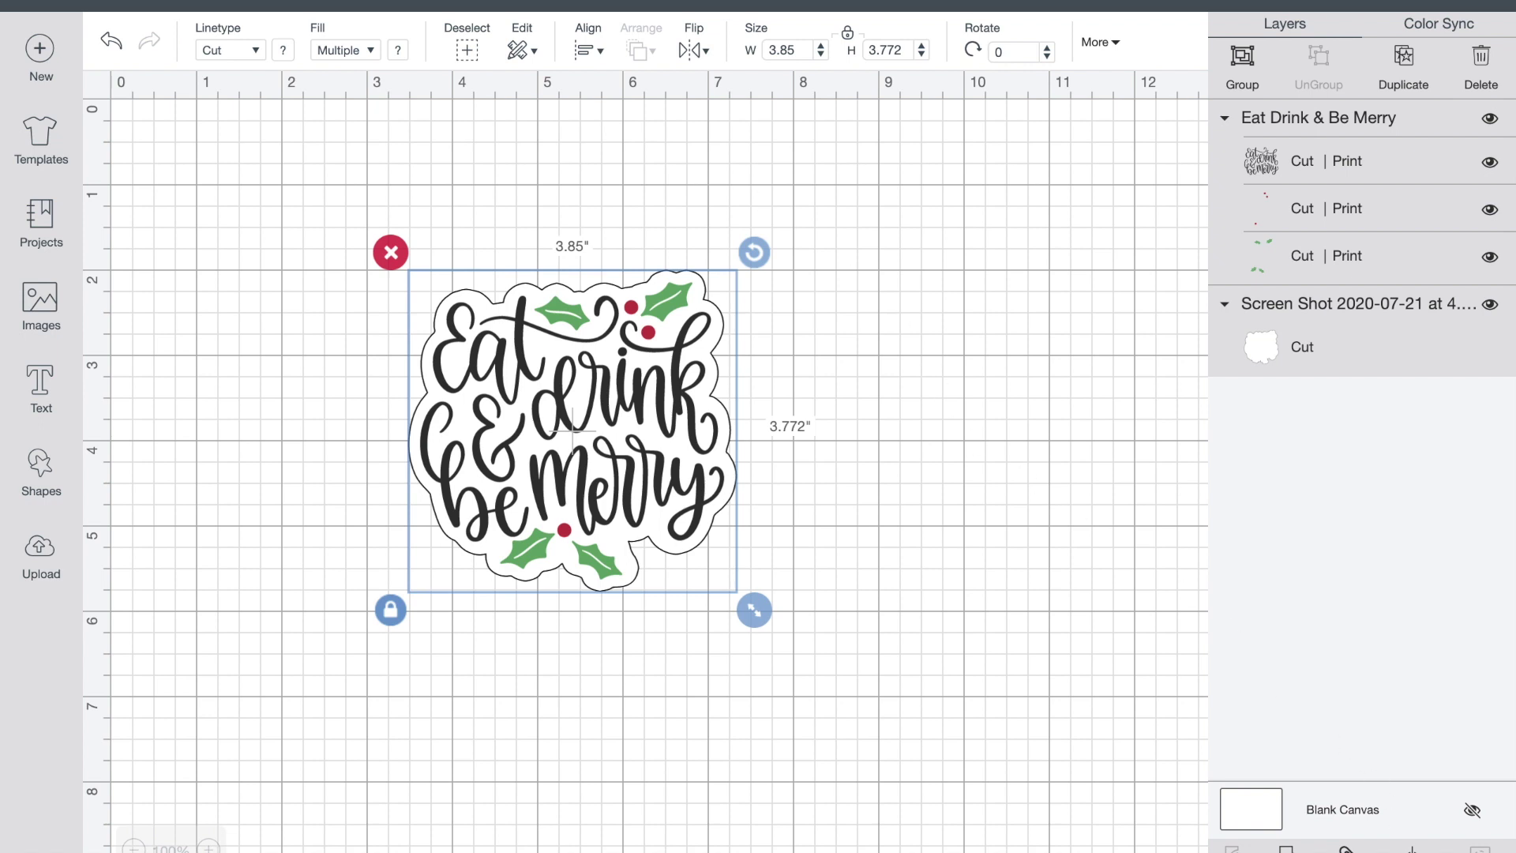
pyautogui.click(1411, 848)
pyautogui.moveTo(754, 610); pyautogui.dragTo(681, 537)
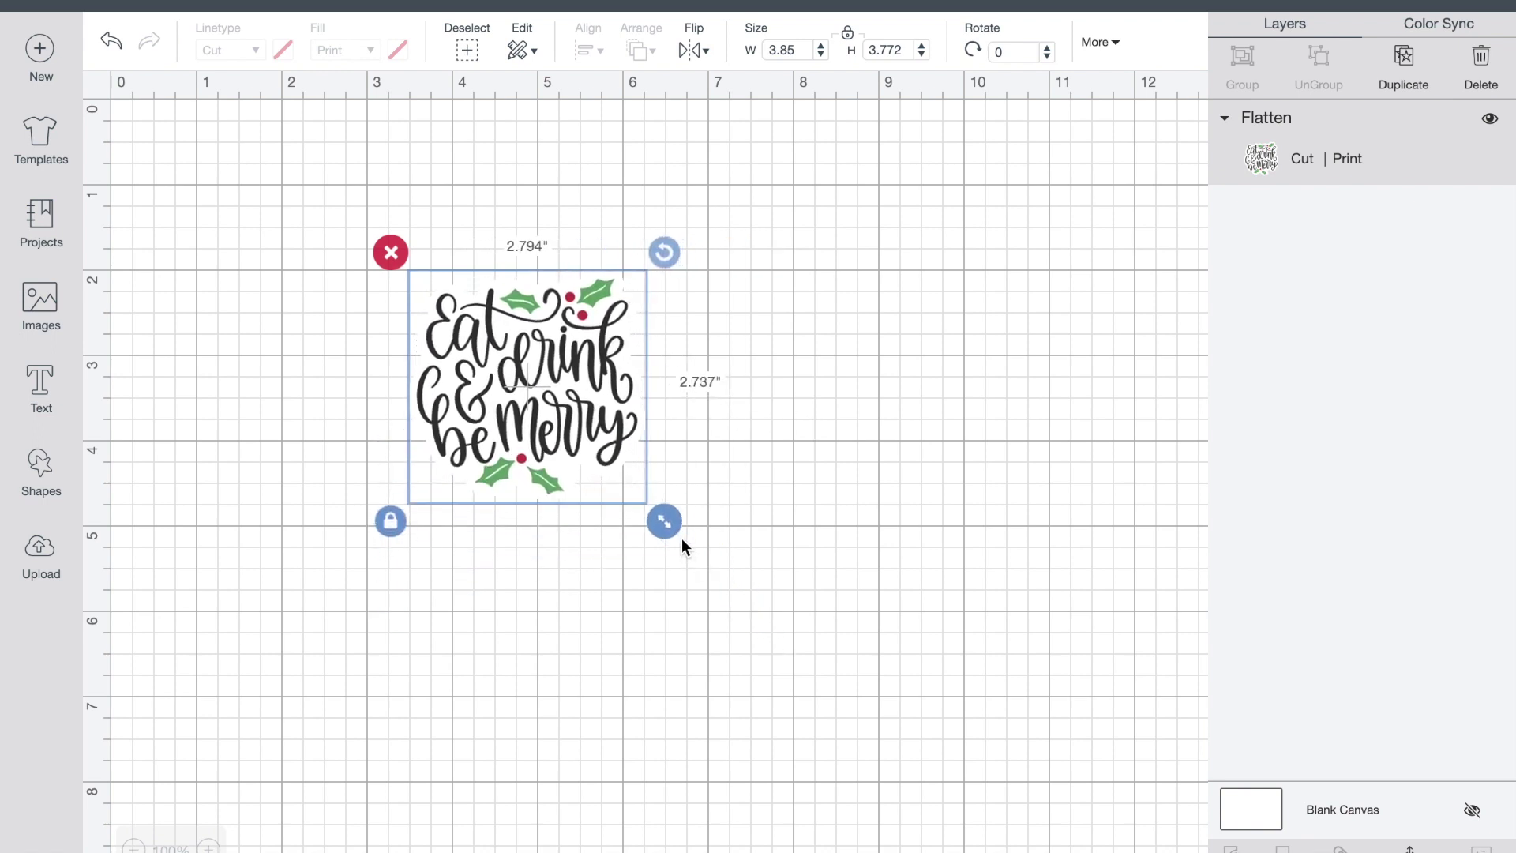
# Duplicate the flattened design twice and spread the two copies apart, one beside and one below the original.
pyautogui.click(1405, 60)
pyautogui.click(1405, 60)
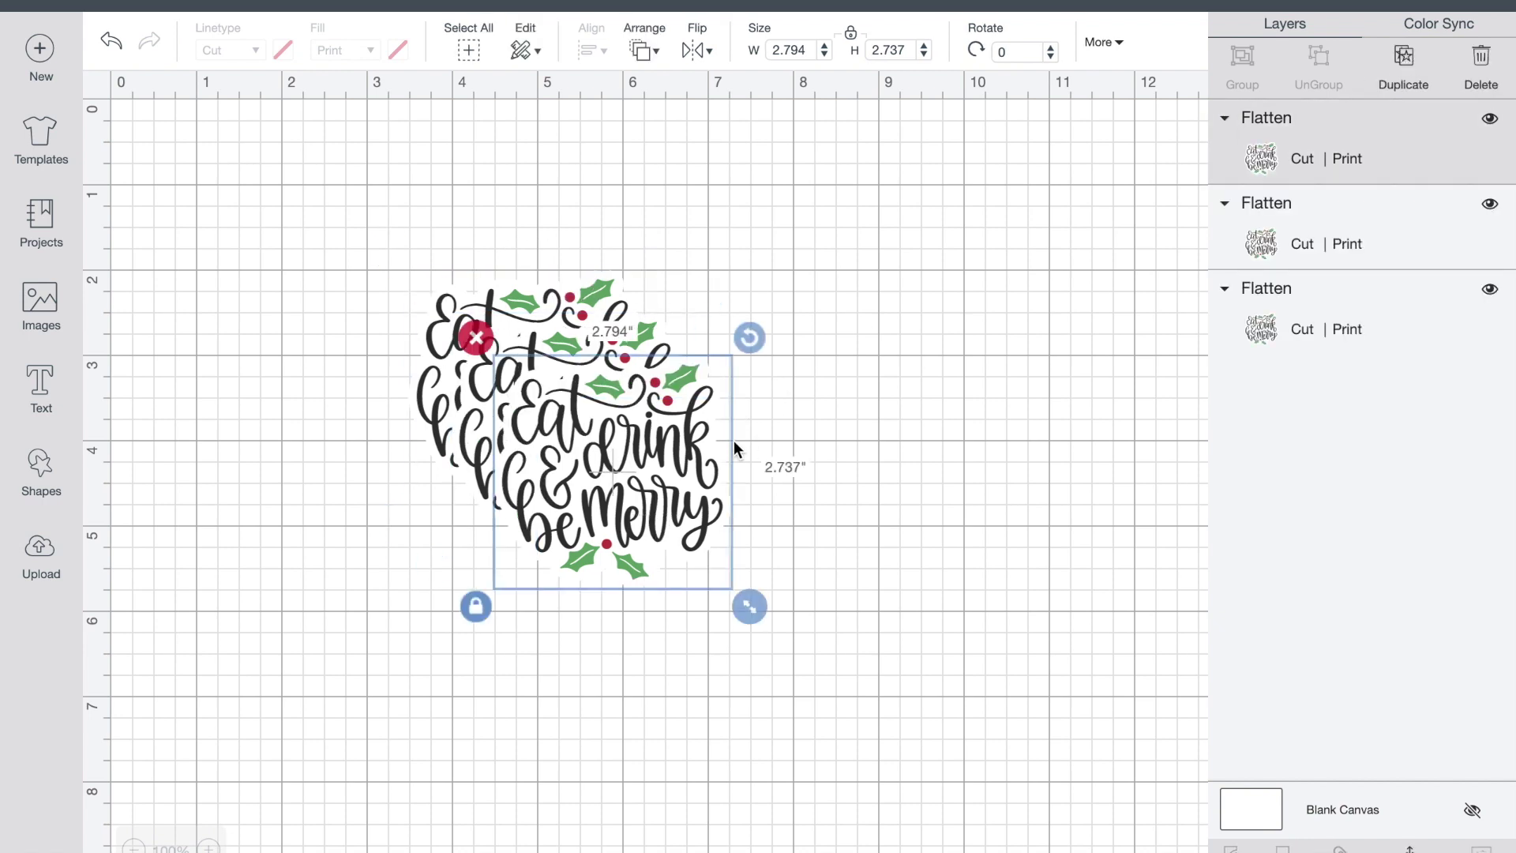
pyautogui.moveTo(689, 462); pyautogui.dragTo(939, 396)
pyautogui.moveTo(584, 442); pyautogui.dragTo(409, 633)
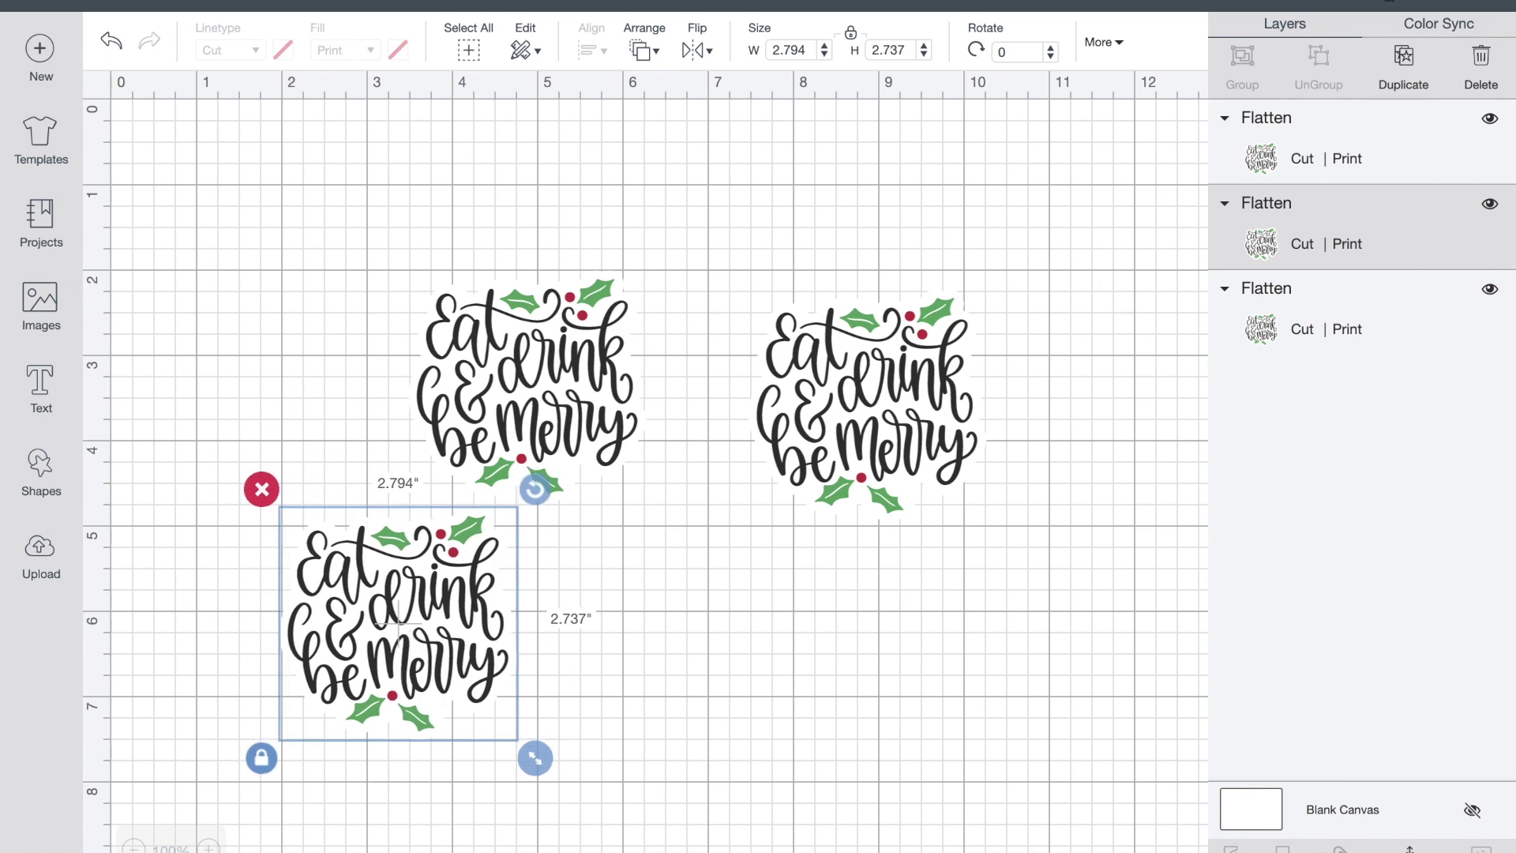
# Send the project from the mat preview to print setup, choose the Canon iP110 series printer and enable Use System Dialog.
pyautogui.click(1390, 3)
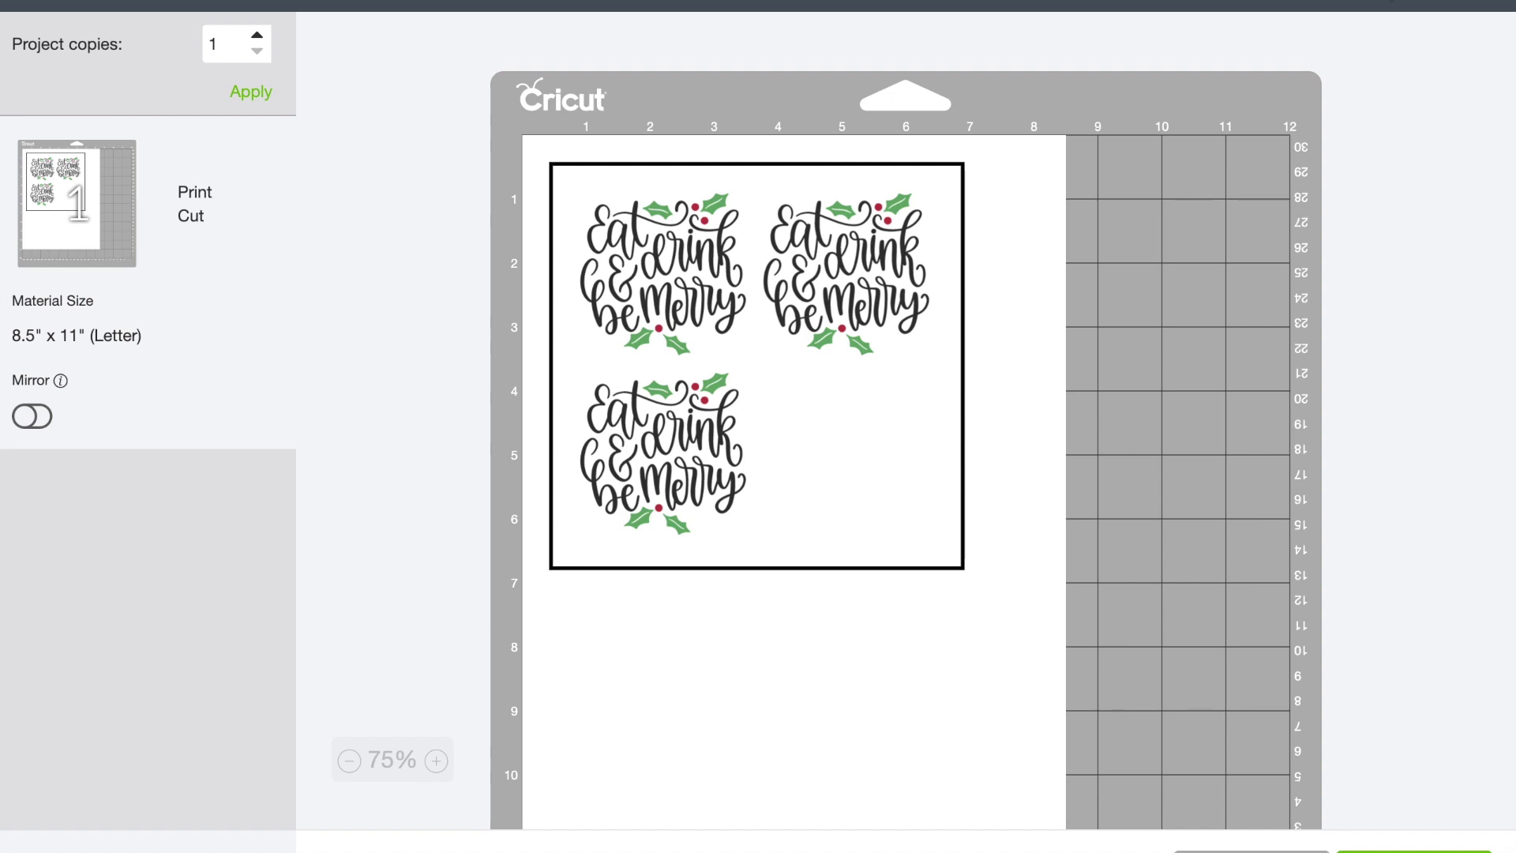
pyautogui.click(1413, 851)
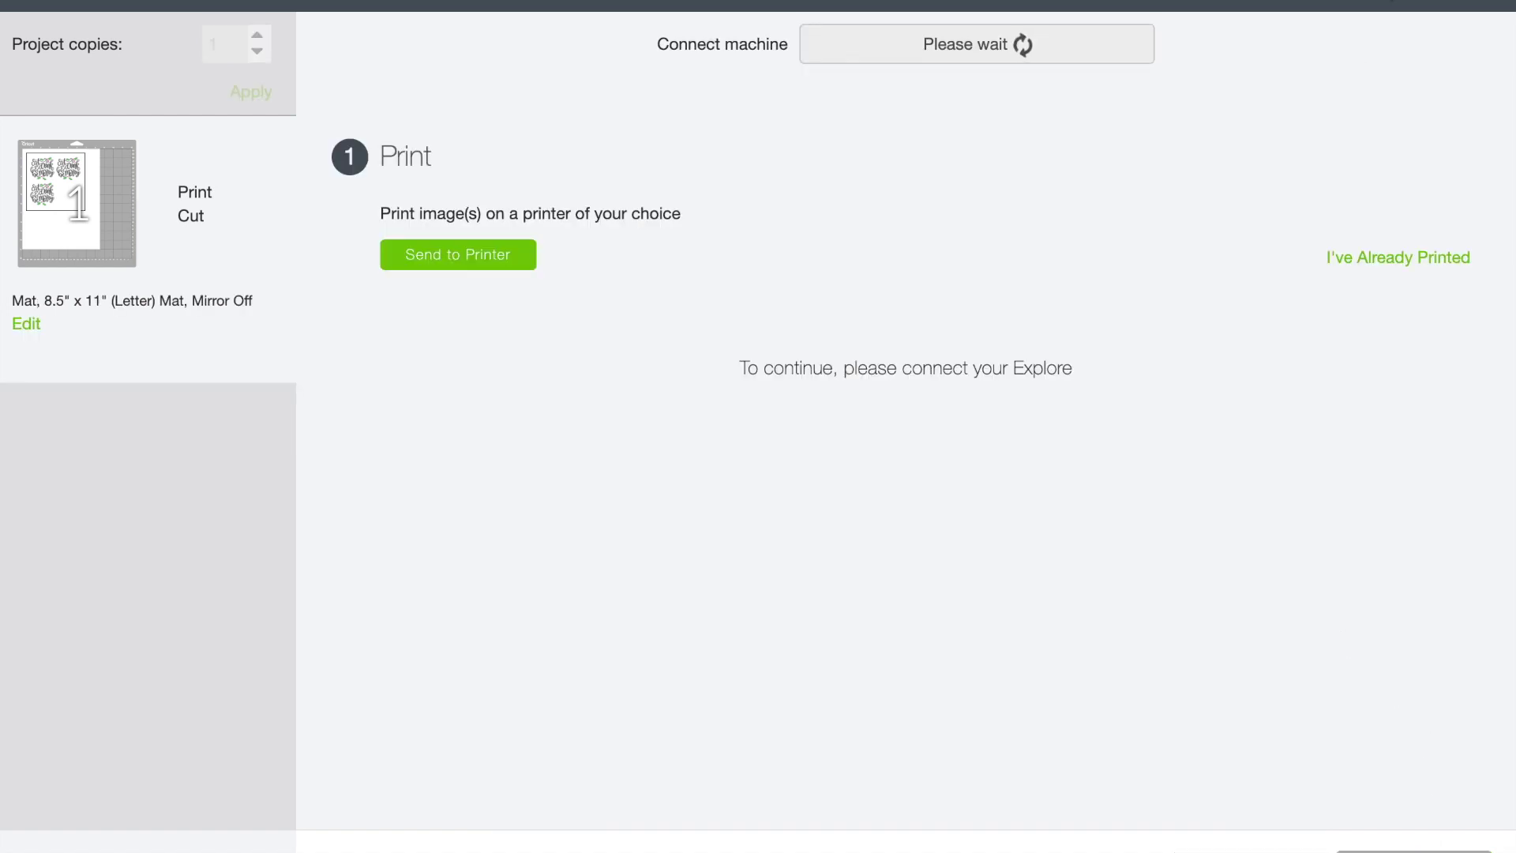
pyautogui.click(485, 252)
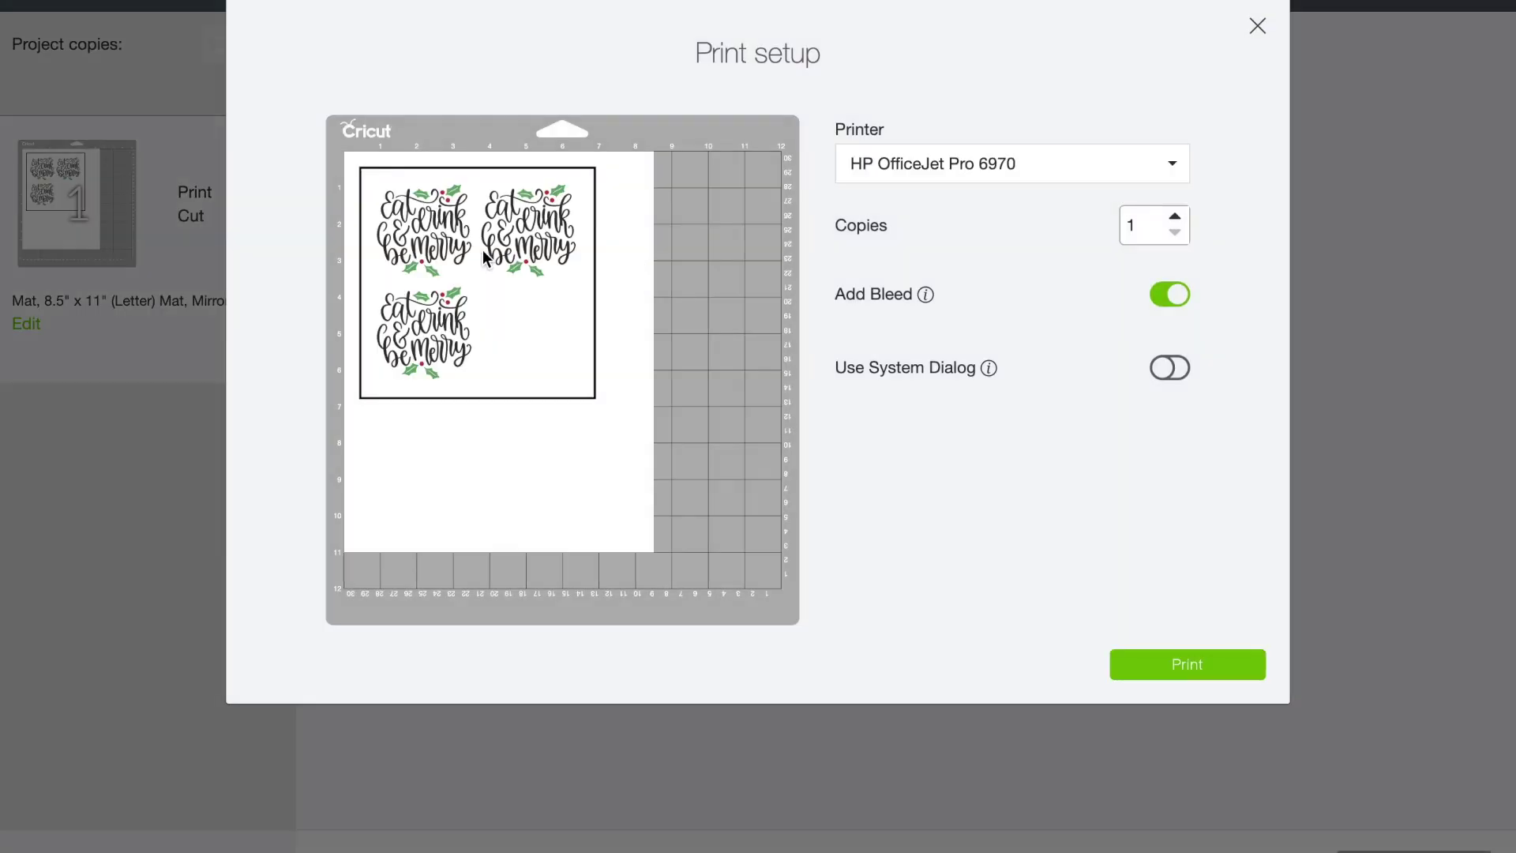
pyautogui.click(959, 180)
pyautogui.click(950, 212)
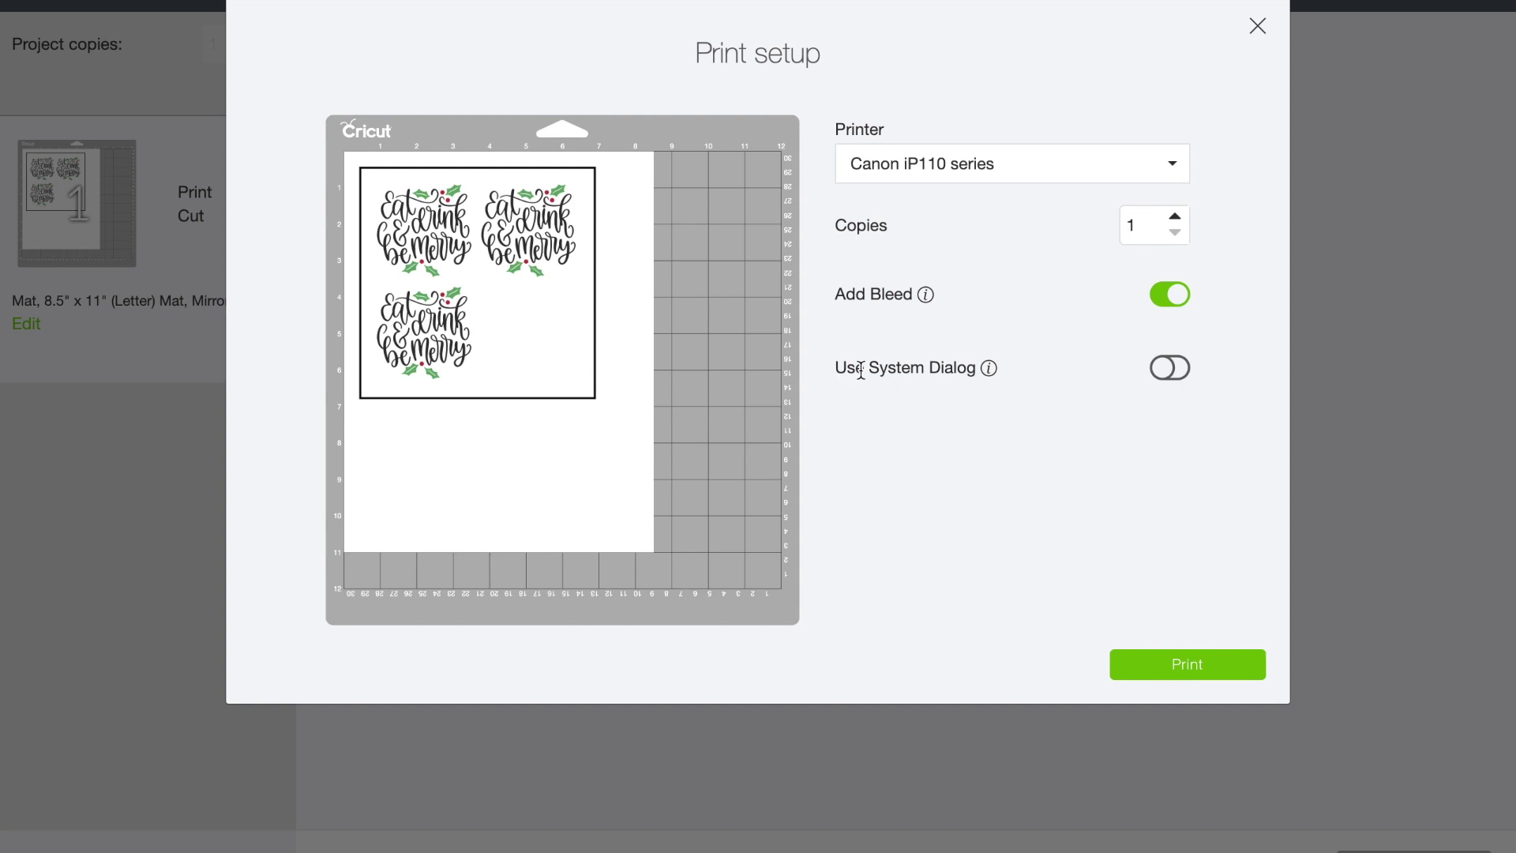
pyautogui.click(1157, 366)
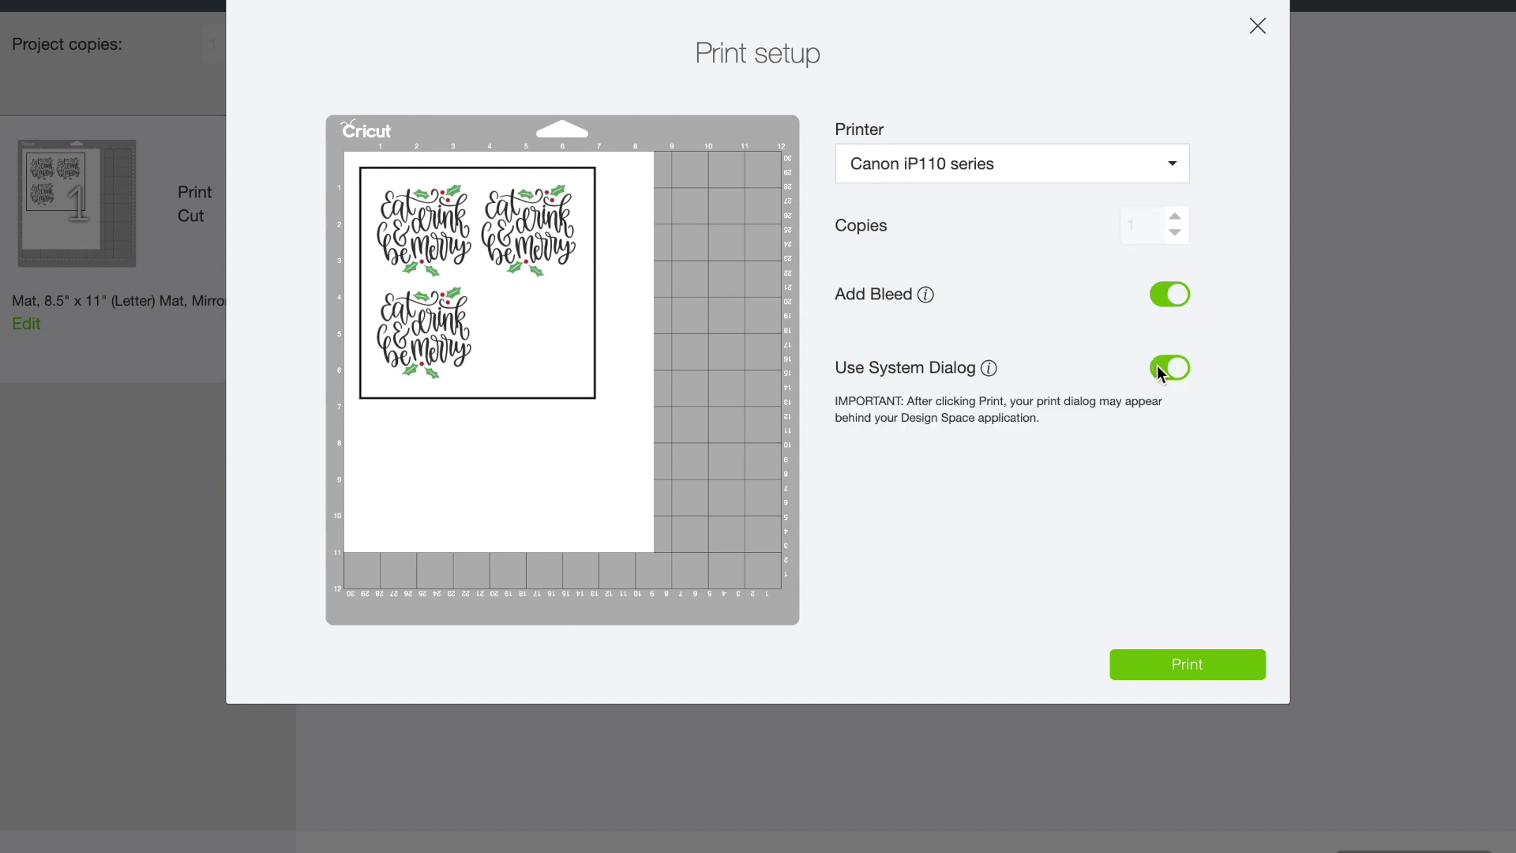
# Proceed to the system print dialog and open the Media Type choices in its Quality & Media settings.
pyautogui.click(1170, 659)
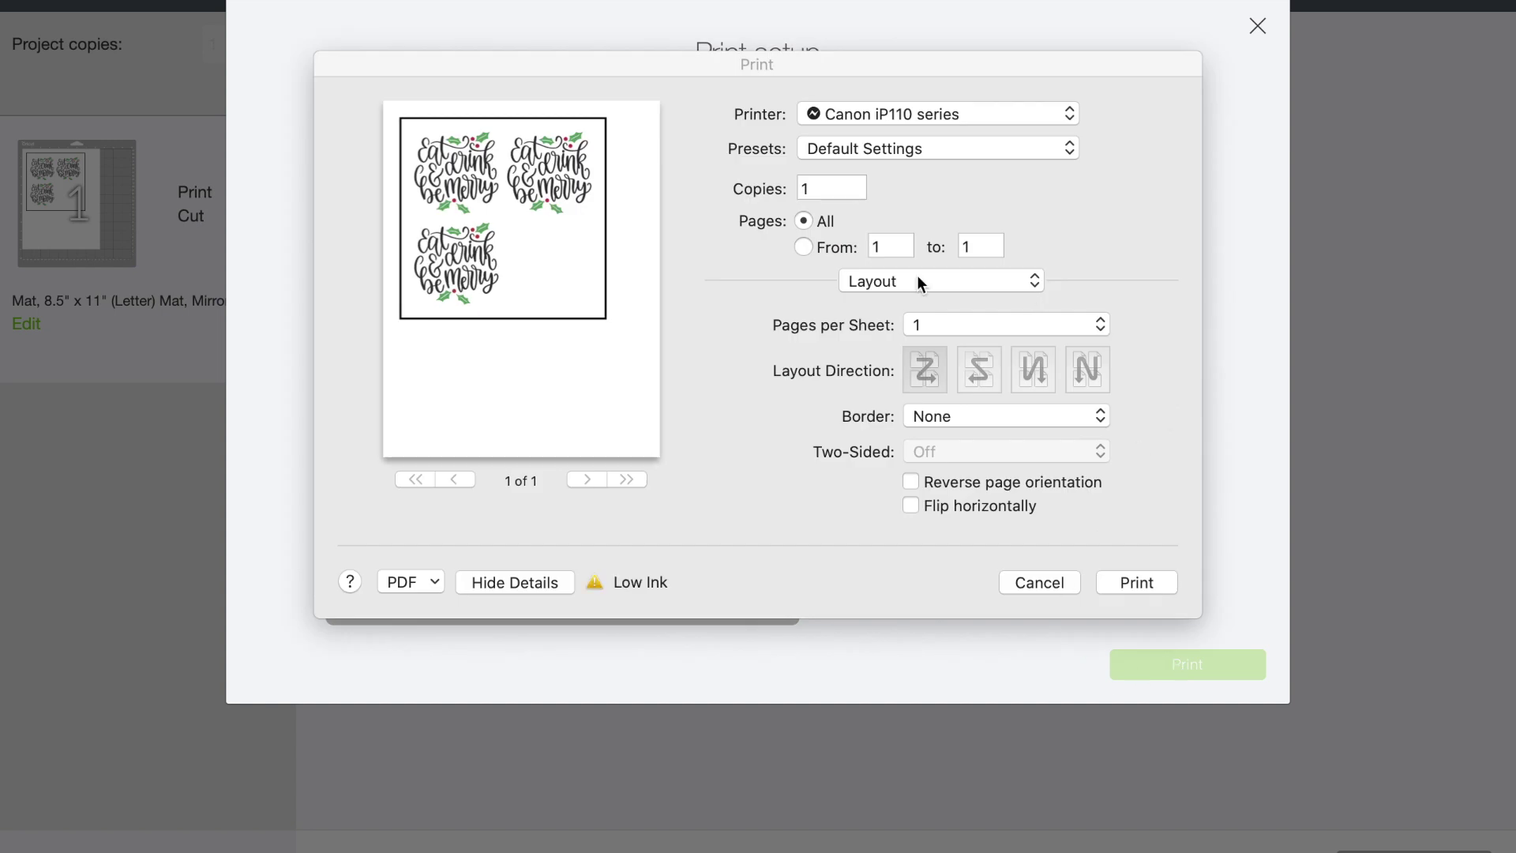
pyautogui.click(889, 281)
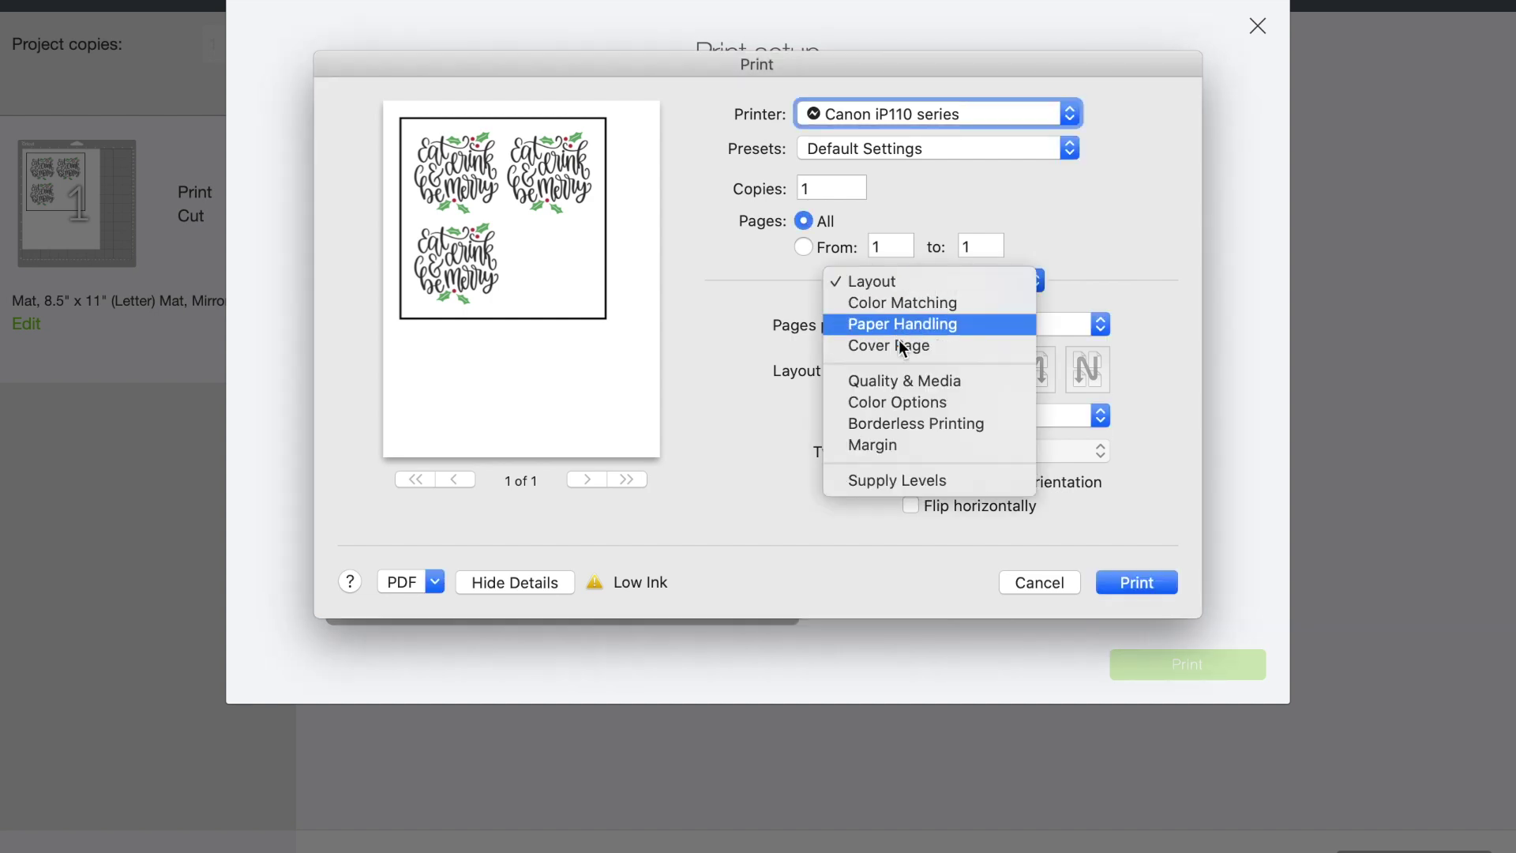
pyautogui.click(911, 383)
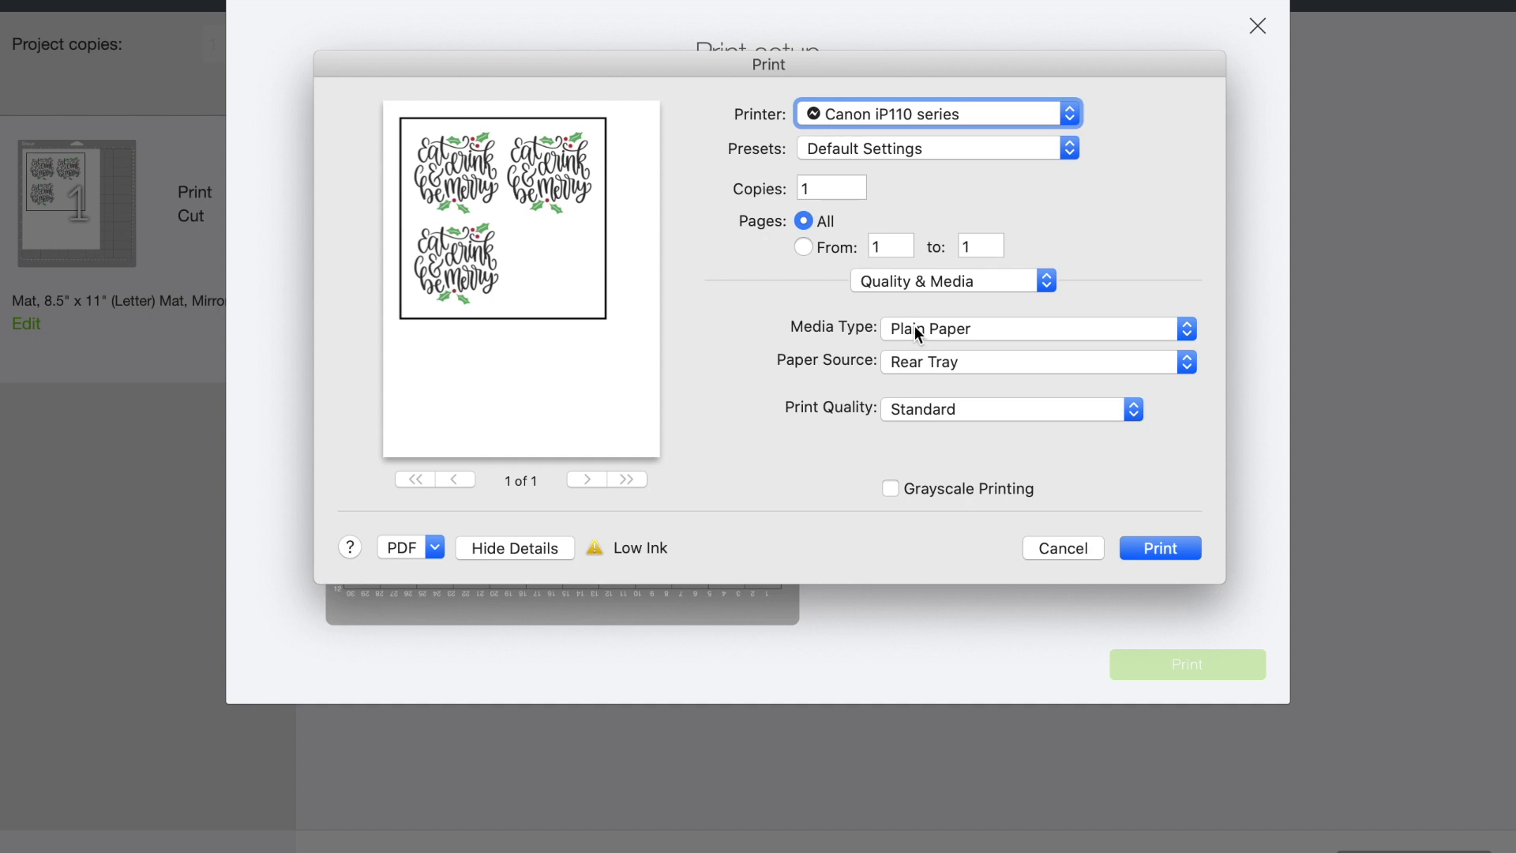
pyautogui.click(952, 327)
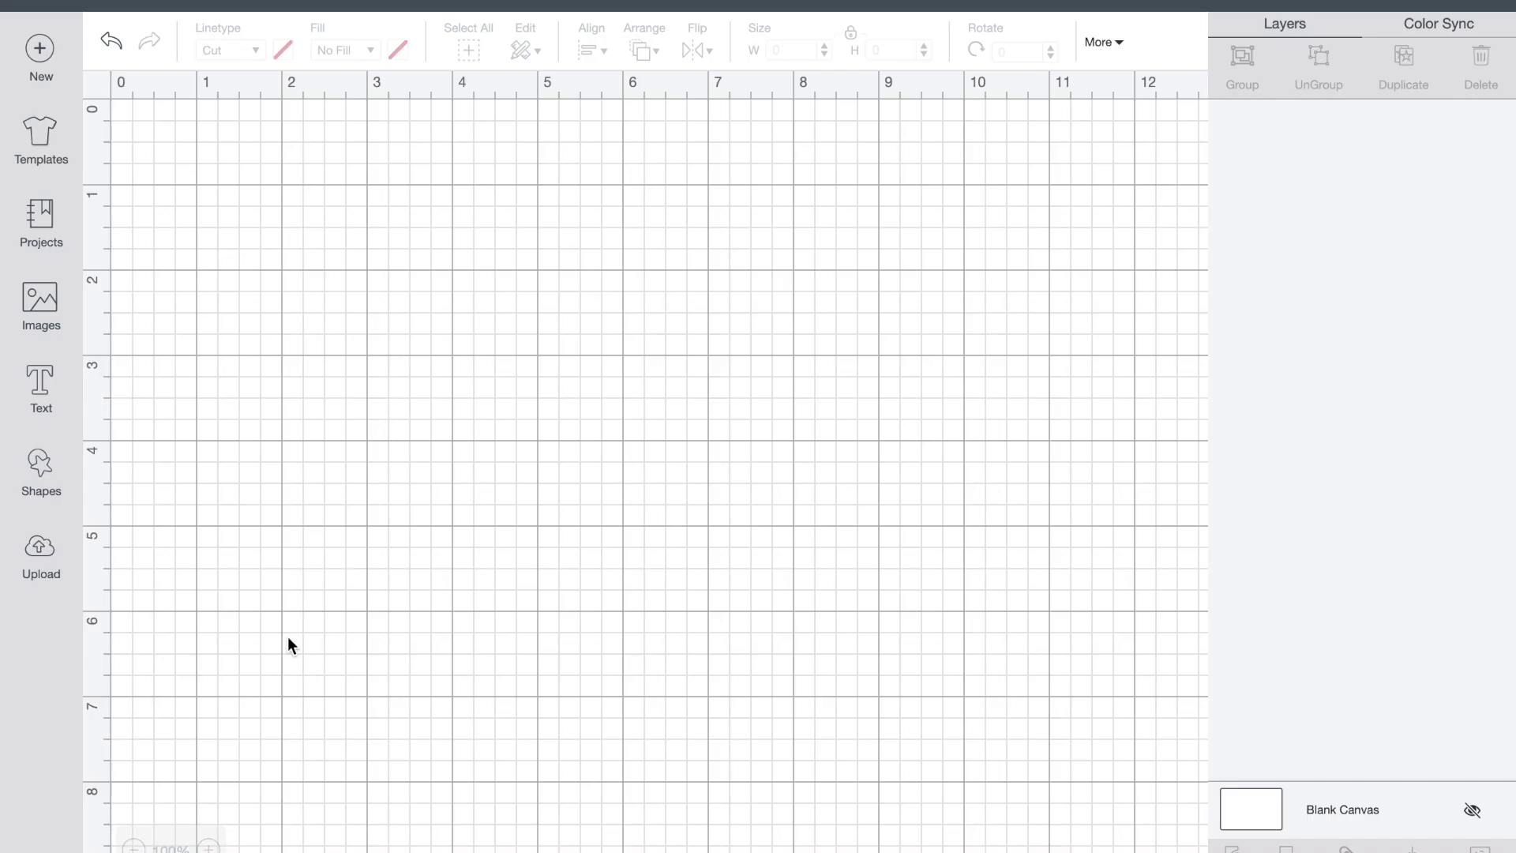
# Switch to Chrome, search Google for "mask emoji" and expand the browser window to full screen.
pyautogui.moveTo(761, 845)
pyautogui.click(761, 845)
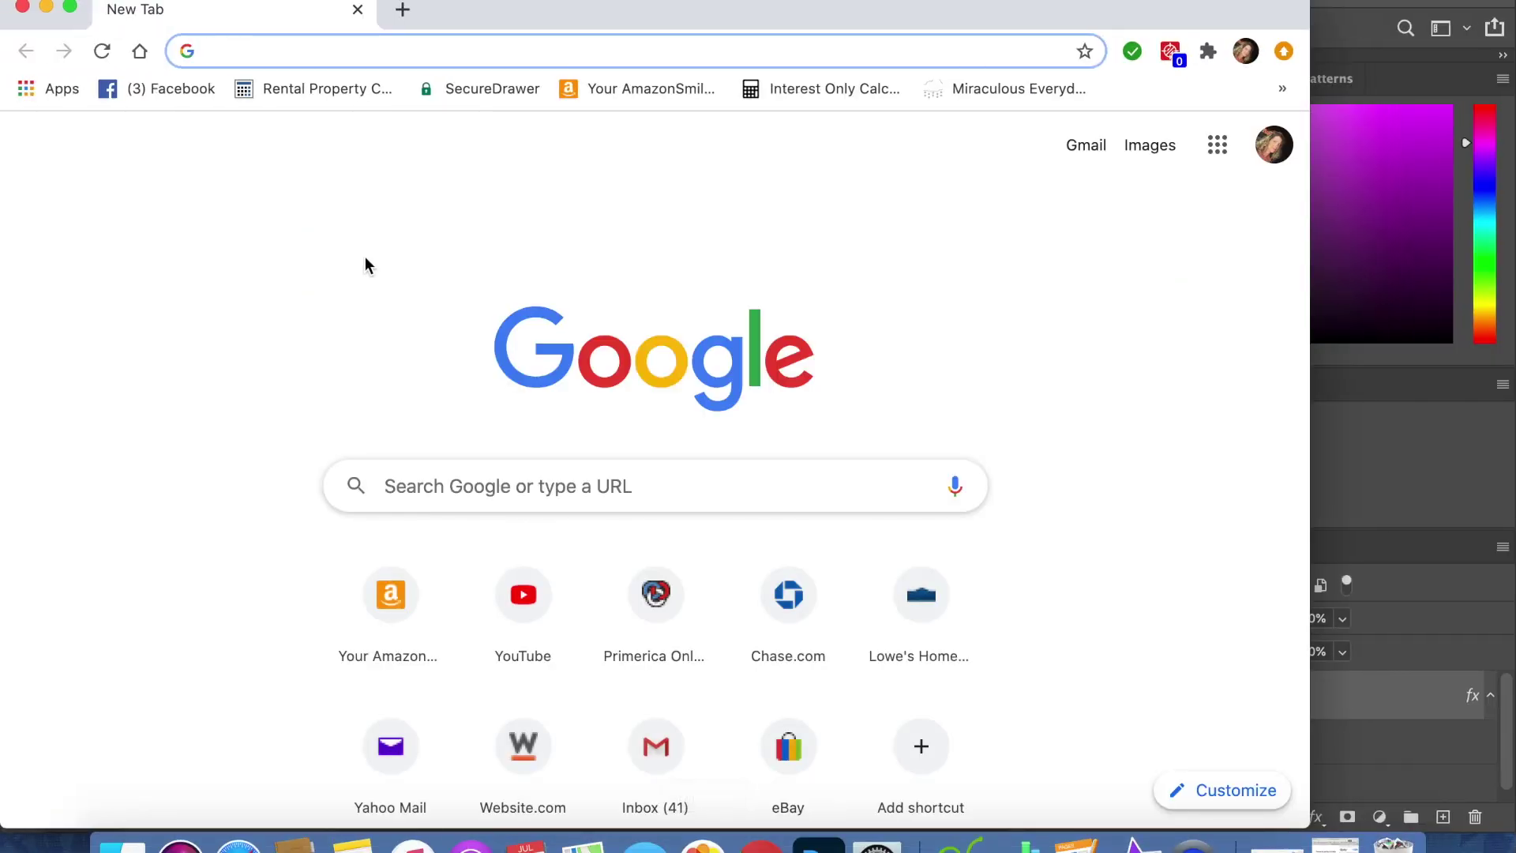
pyautogui.write('m')
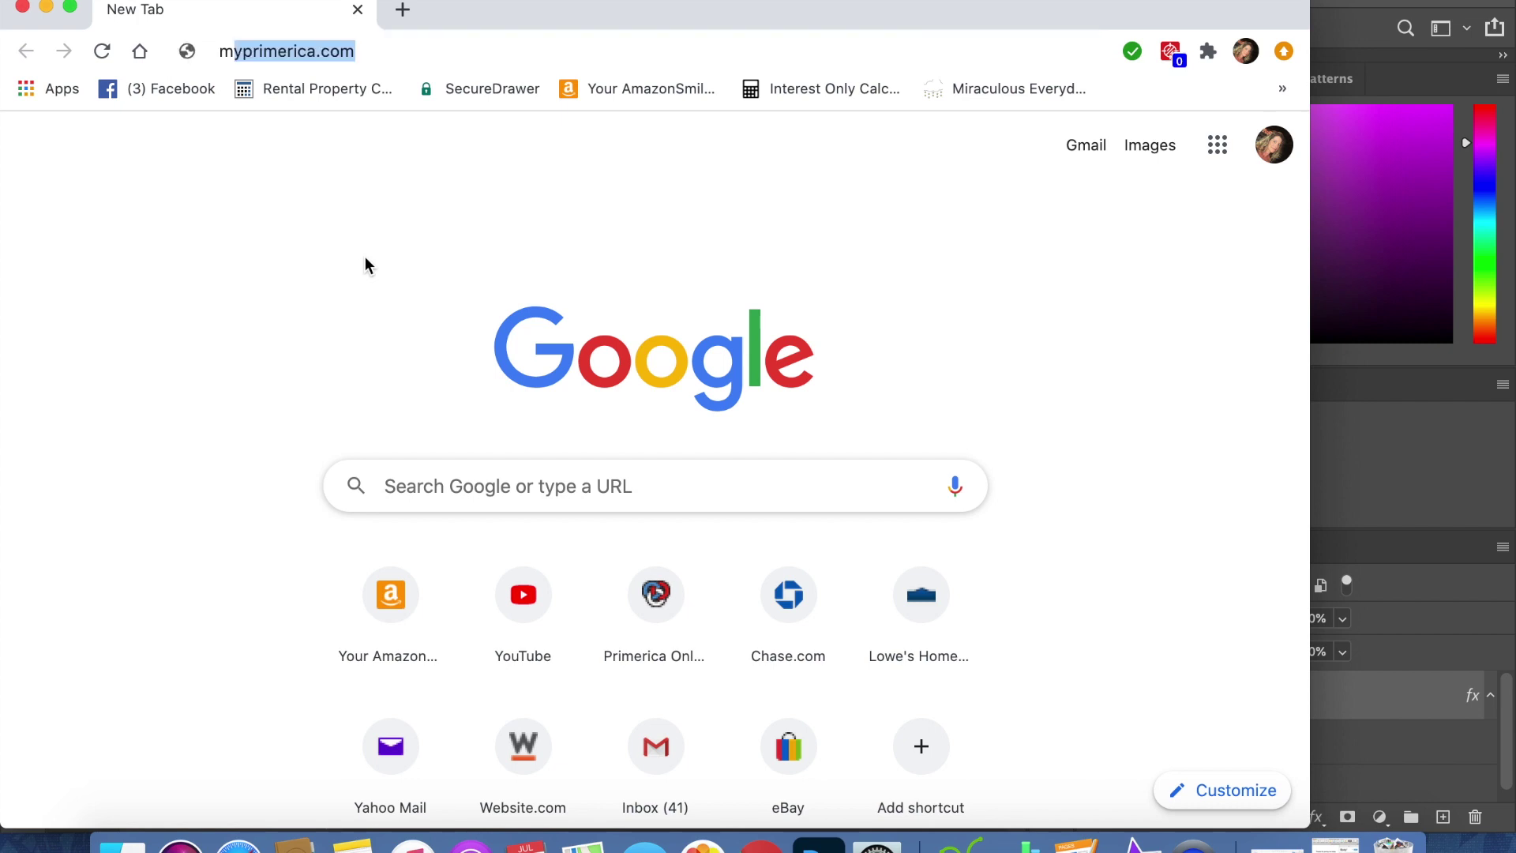
pyautogui.write('ask emoji')
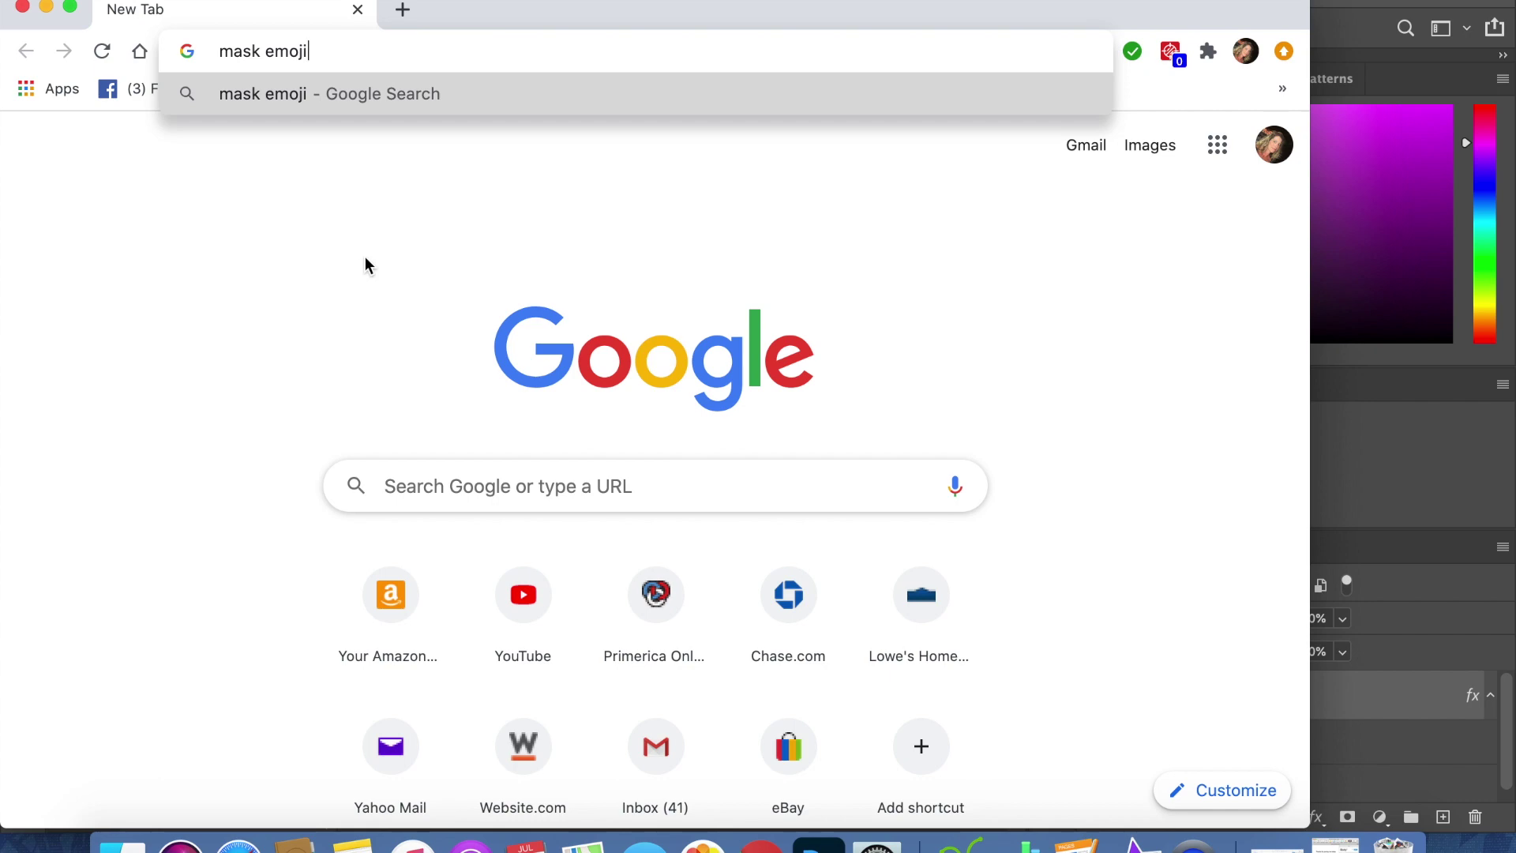
pyautogui.press('Return')
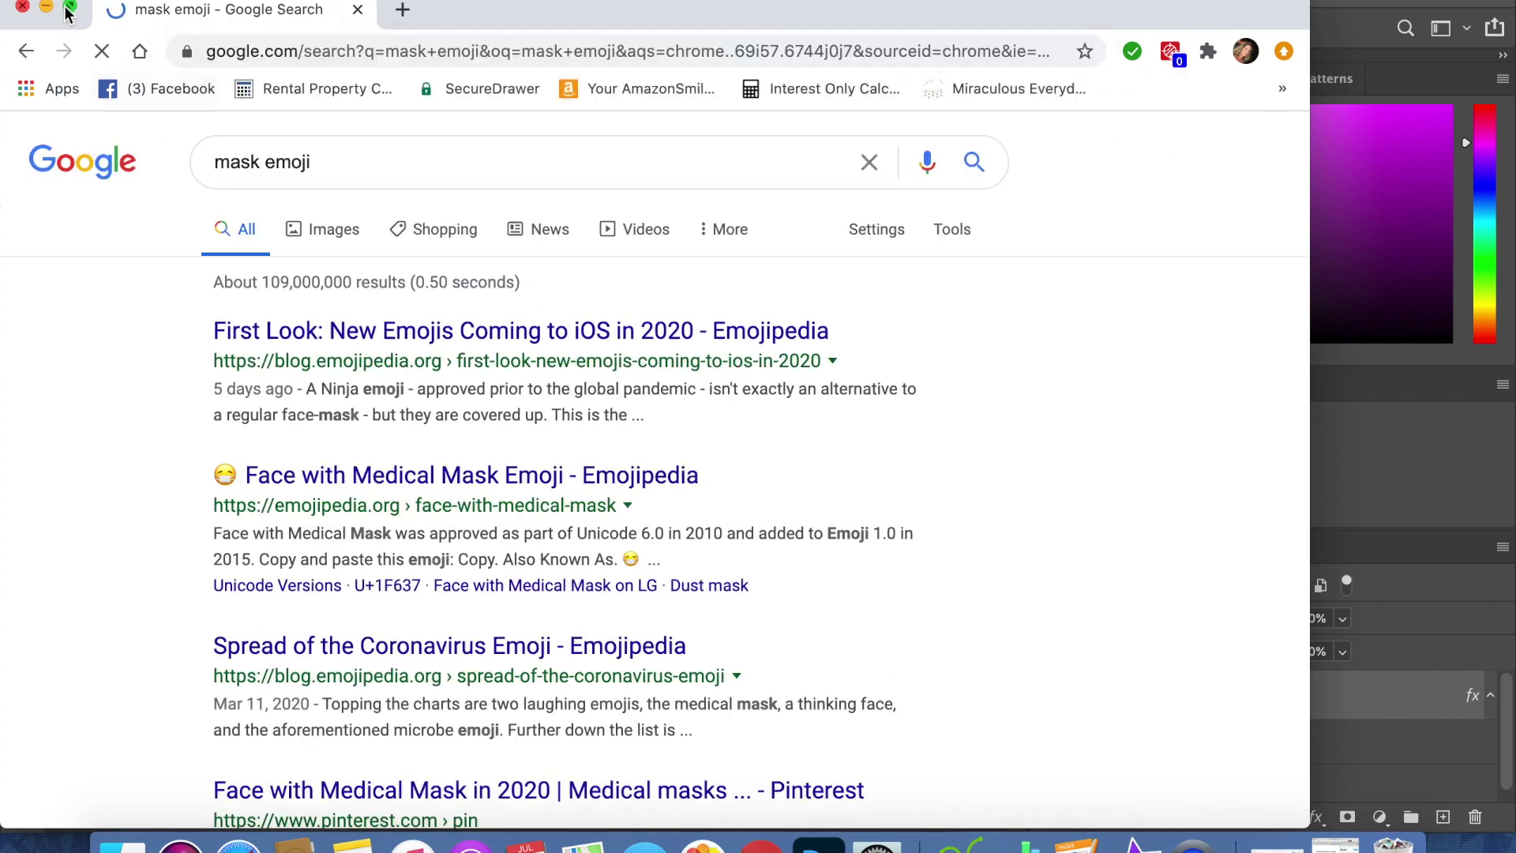
pyautogui.click(68, 8)
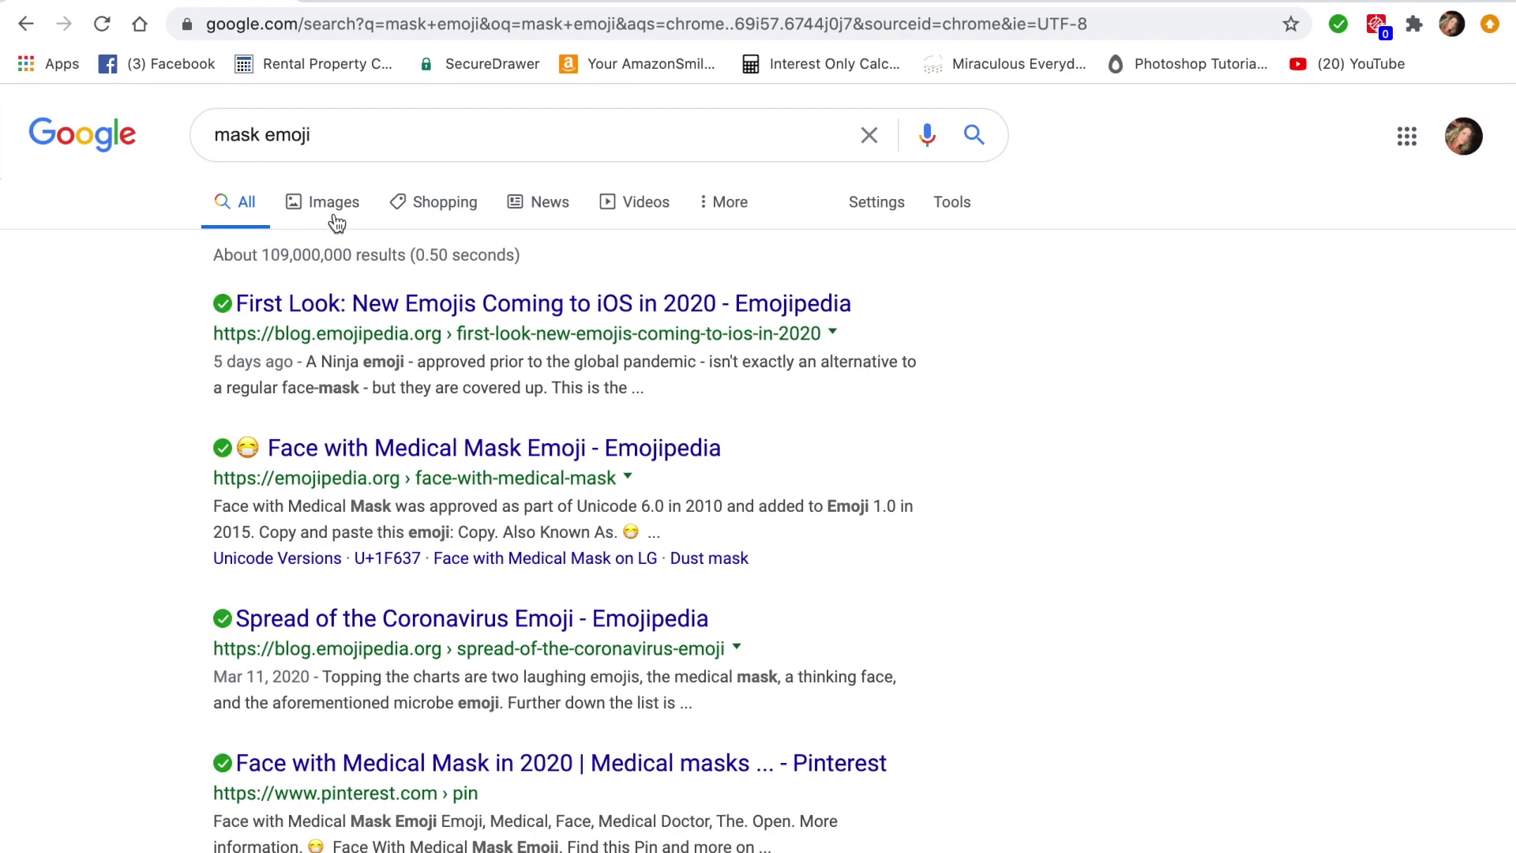
# Browse the mask emoji image results and open the larger Pinterest picture of the wide-eyed emoji wearing a green mask.
pyautogui.click(332, 203)
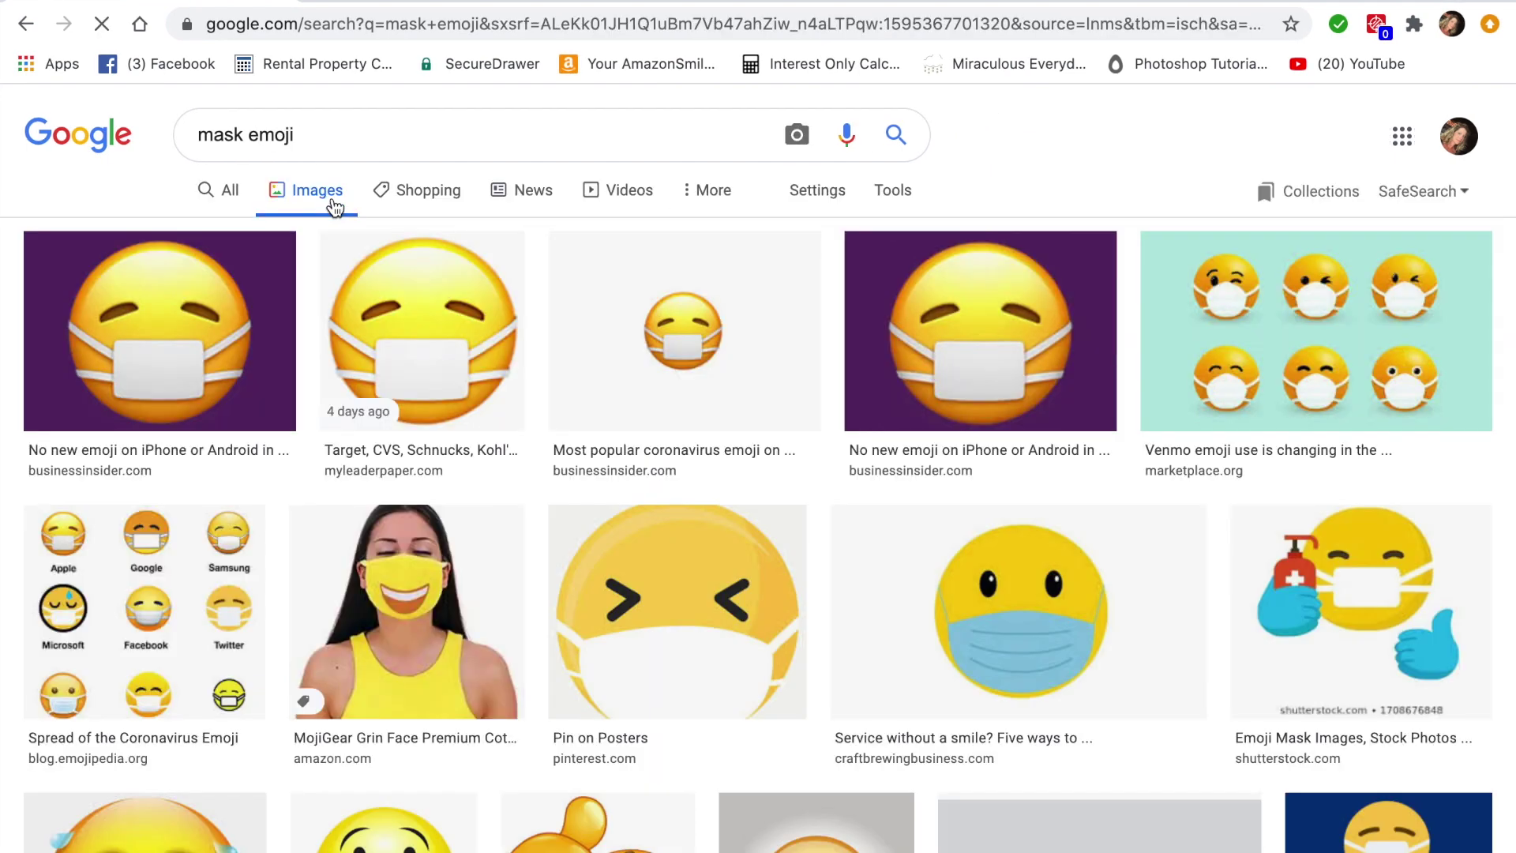
pyautogui.scroll(-3, 752, 548)
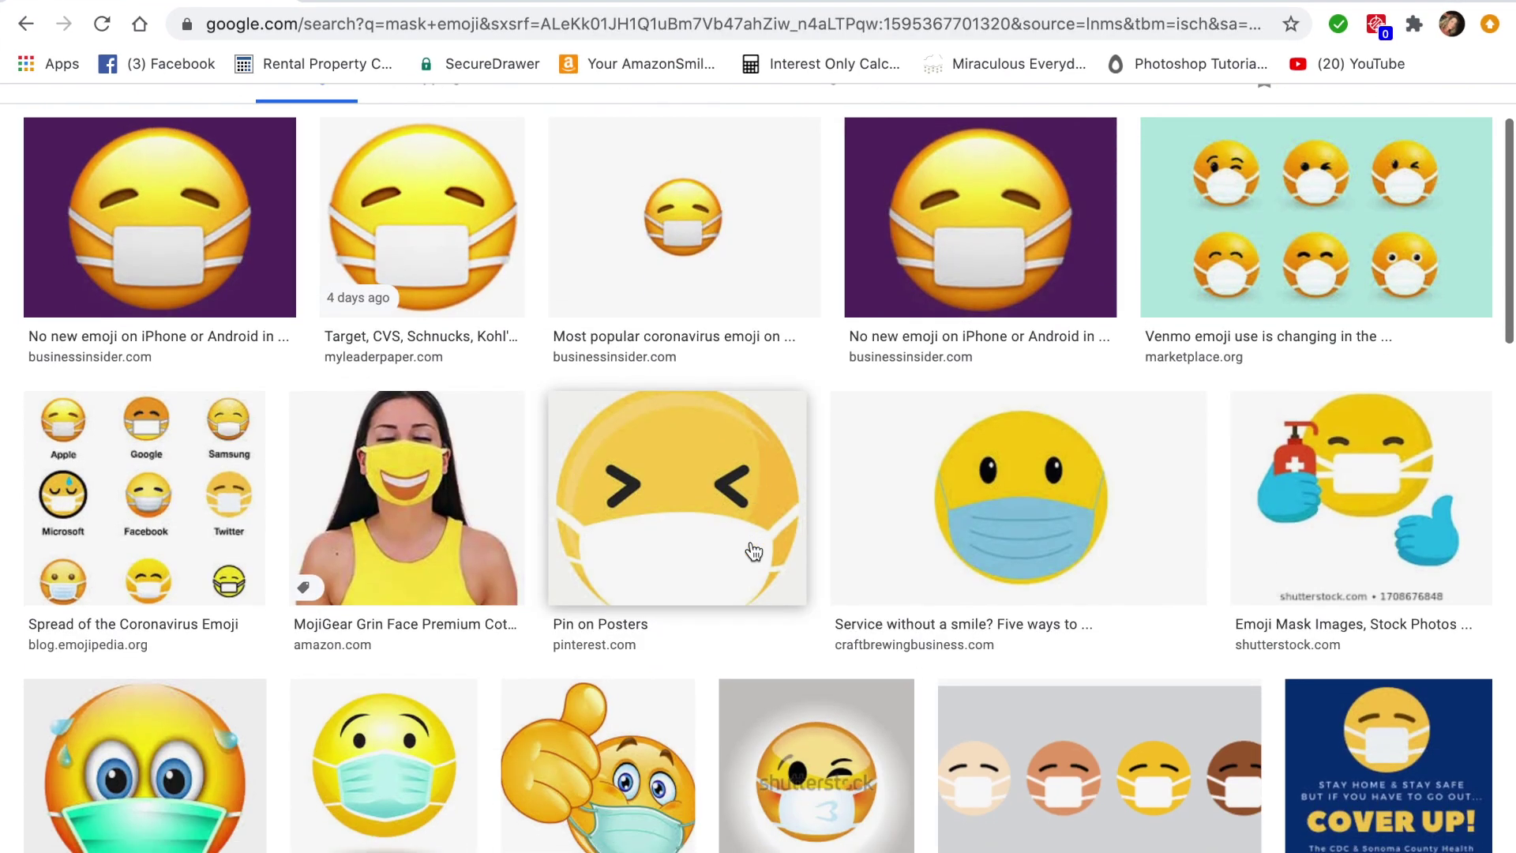
pyautogui.scroll(-4, 752, 550)
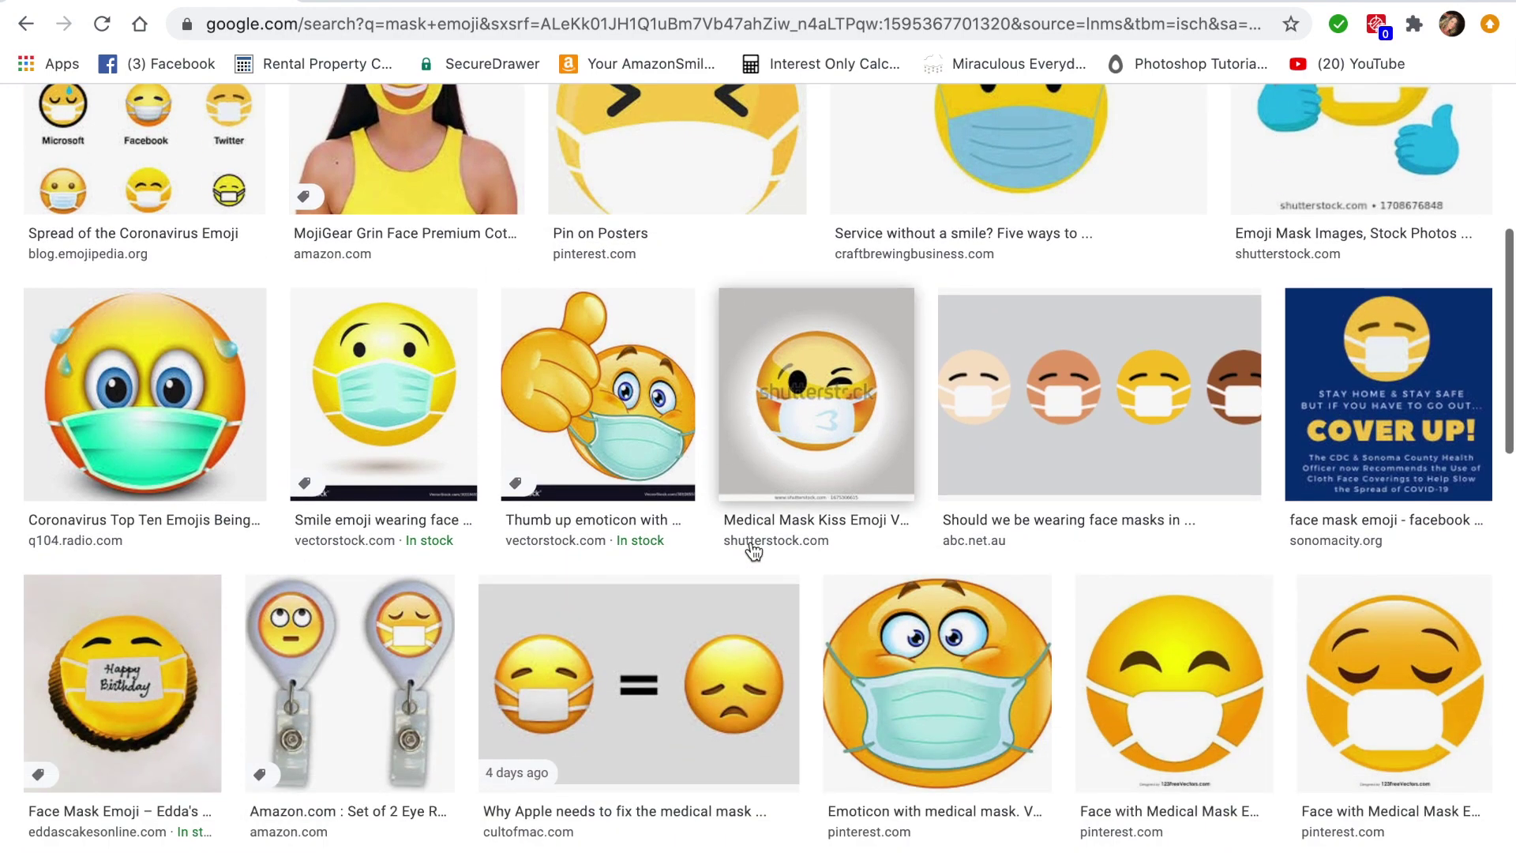
pyautogui.scroll(-3, 752, 550)
pyautogui.click(1007, 588)
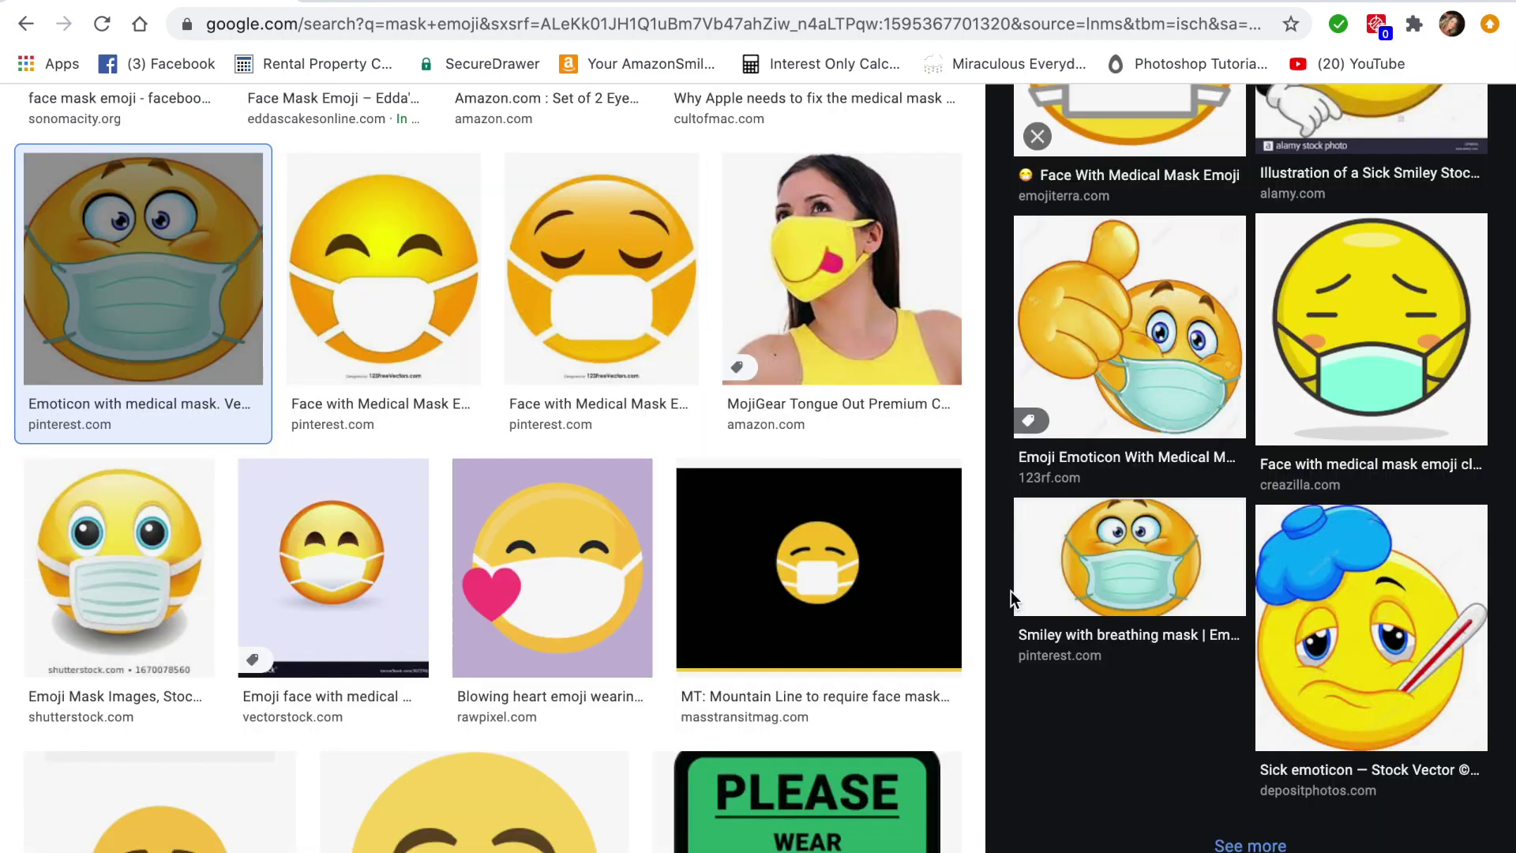
pyautogui.click(1153, 592)
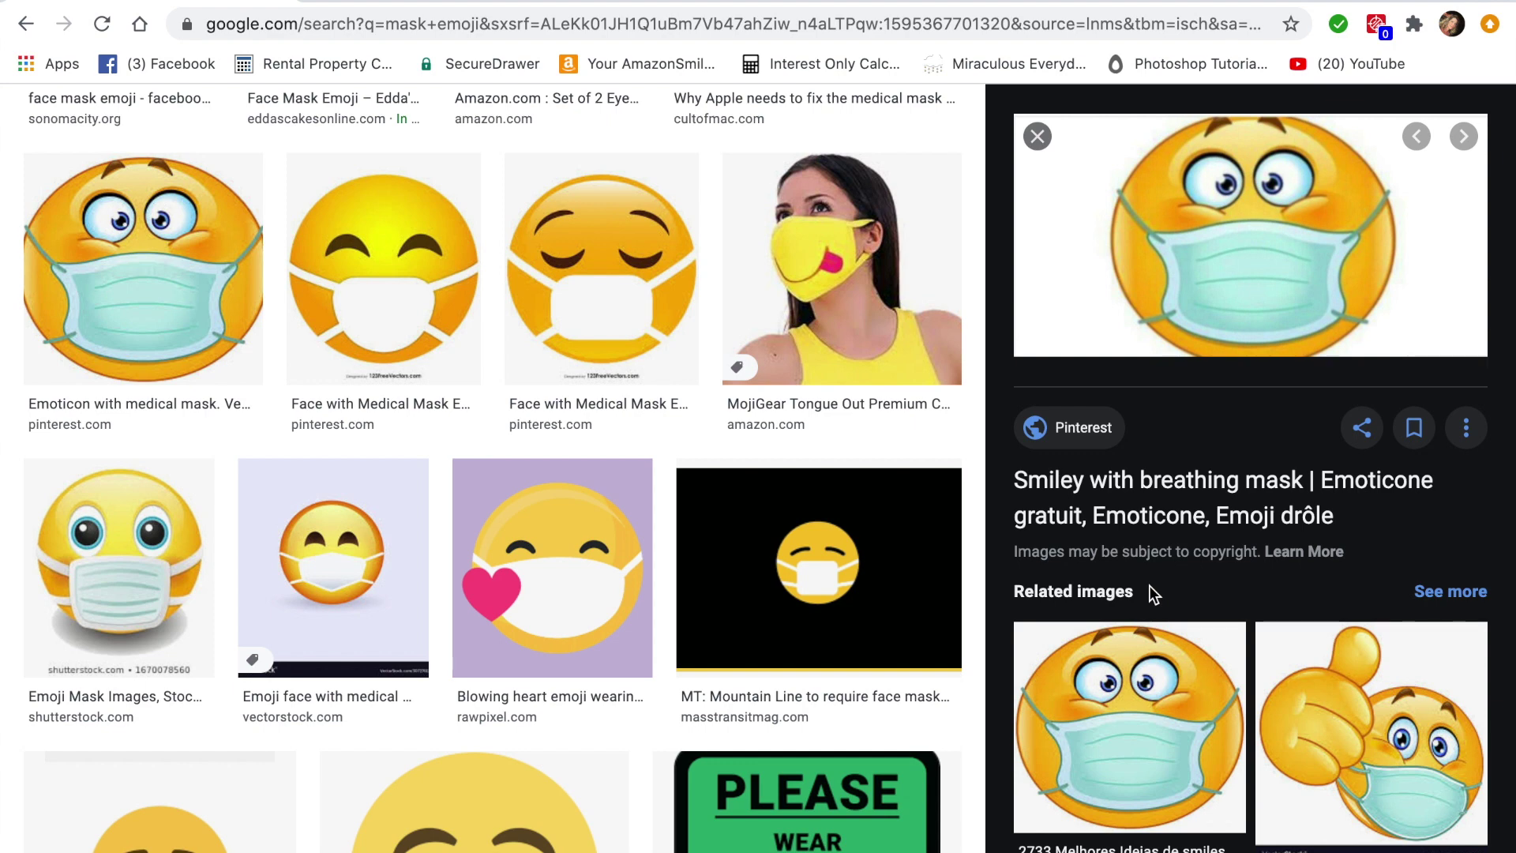
pyautogui.scroll(-1, 1149, 585)
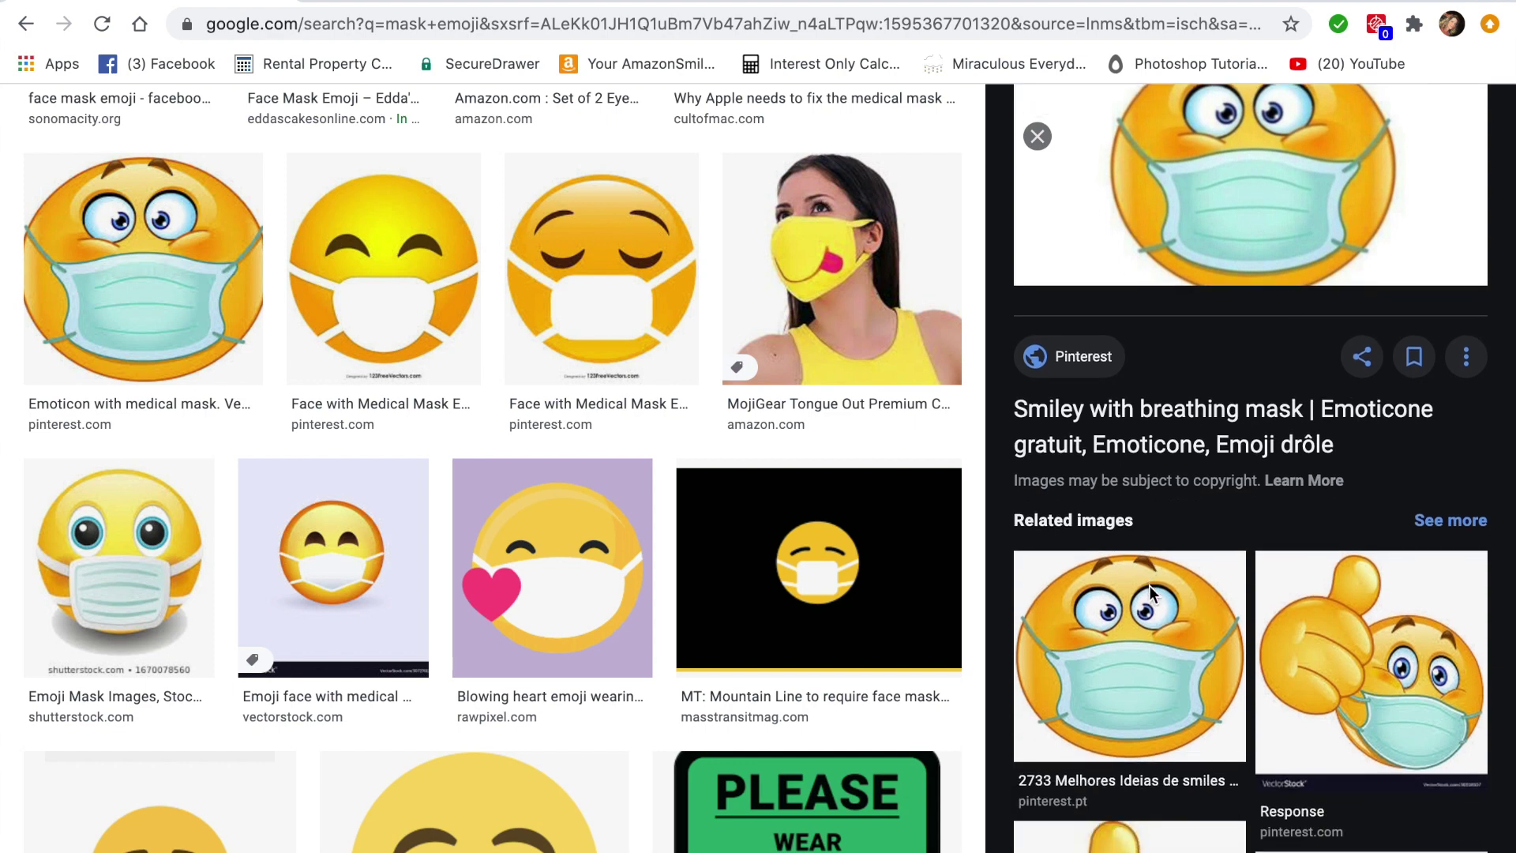
pyautogui.click(1143, 630)
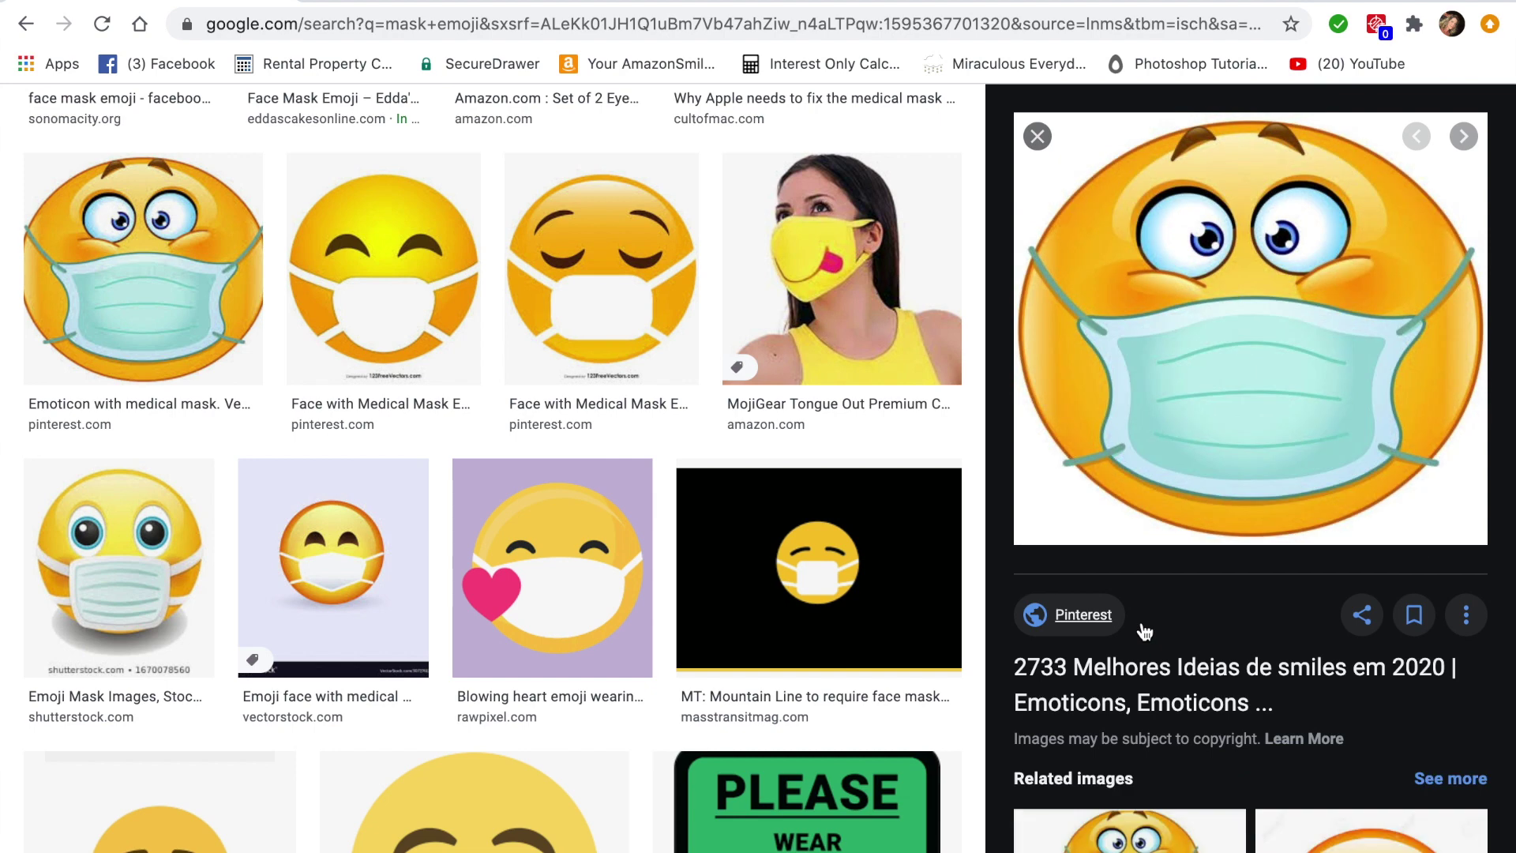
# Save the previewed mask emoji picture to the Desktop as a JPEG image.
pyautogui.rightClick(1269, 366)
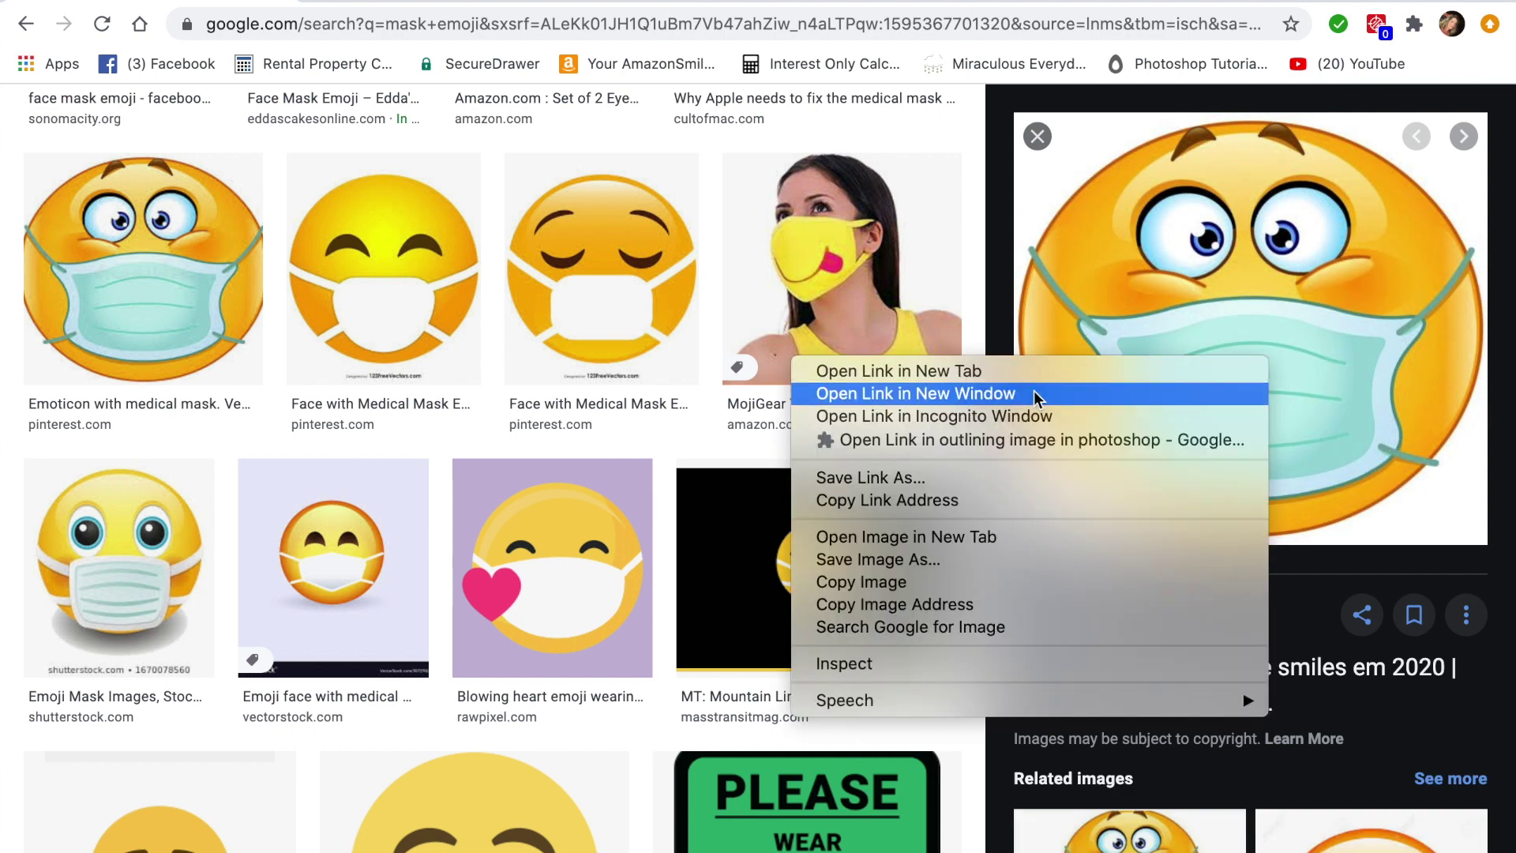
pyautogui.click(940, 565)
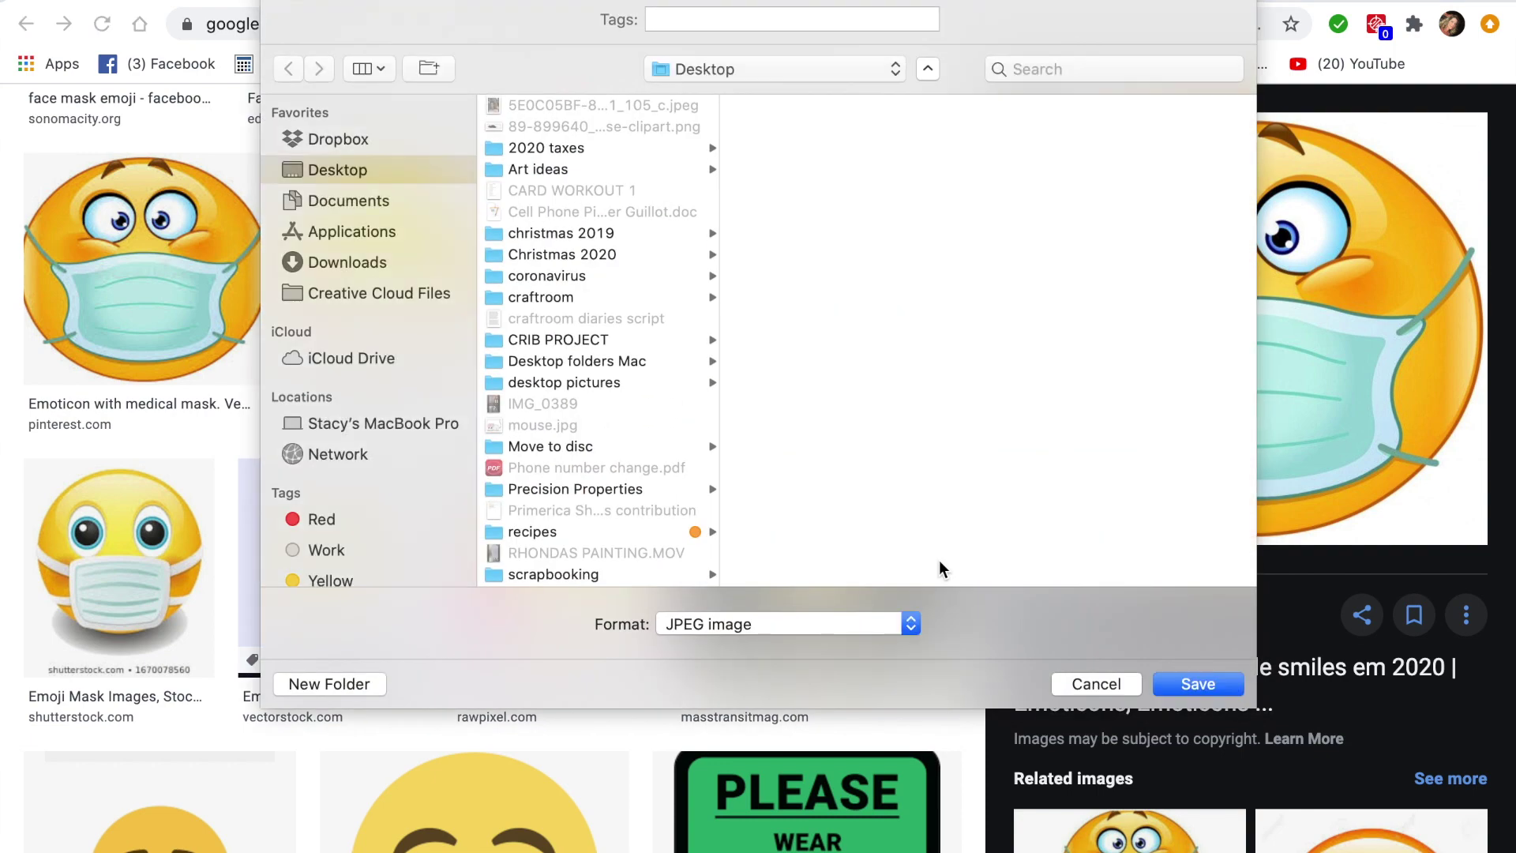
pyautogui.click(1206, 684)
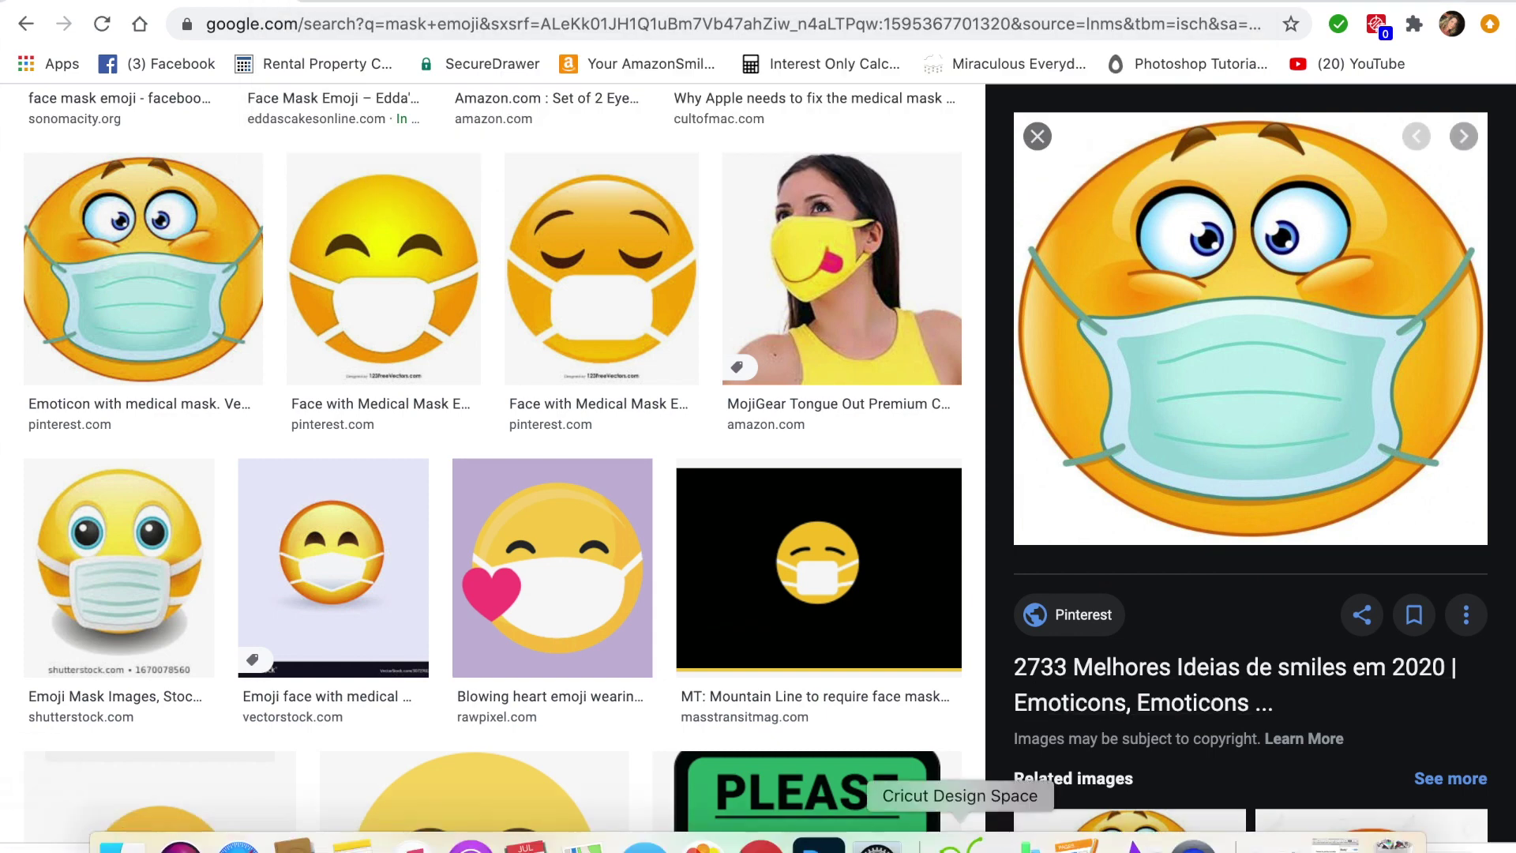
# Switch to Cricut Design Space and upload the image 25e420c3b7e8e96c55bfe1f3364b0d6e.jpg from the Desktop.
pyautogui.click(872, 835)
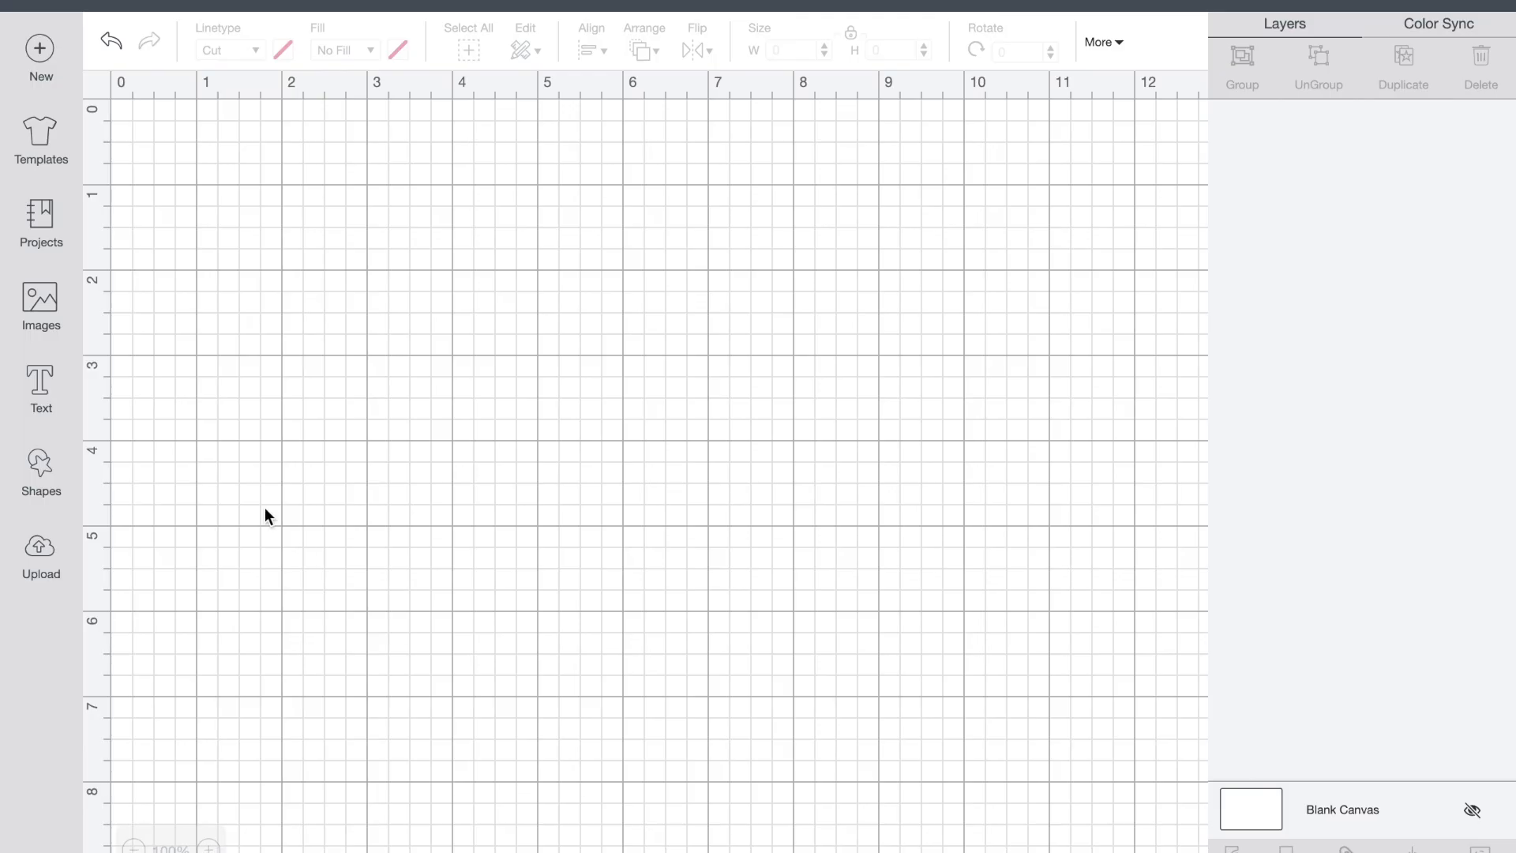
pyautogui.click(40, 550)
pyautogui.click(404, 391)
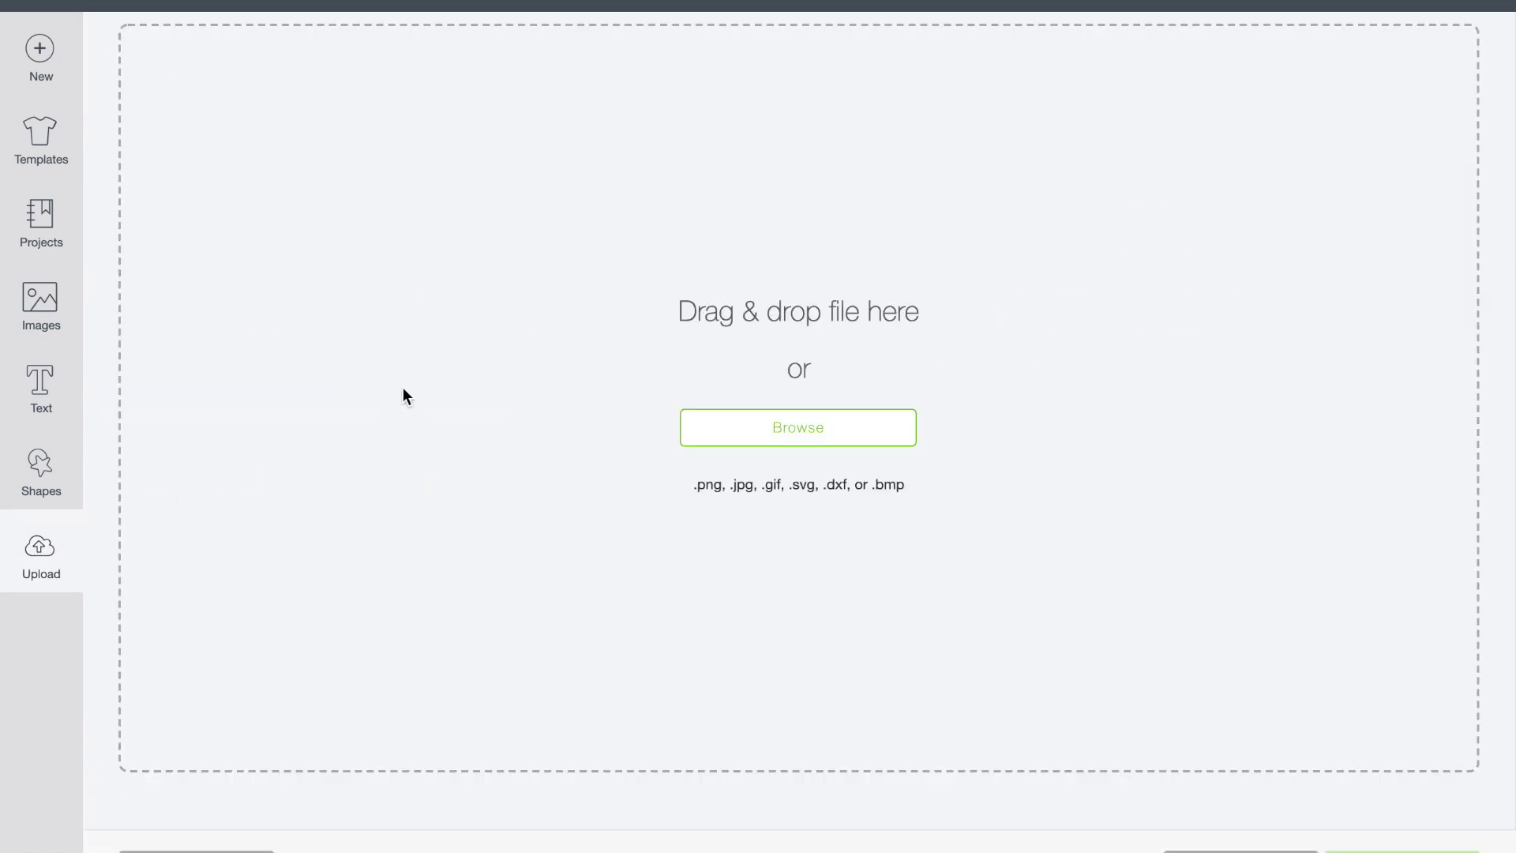
pyautogui.click(737, 436)
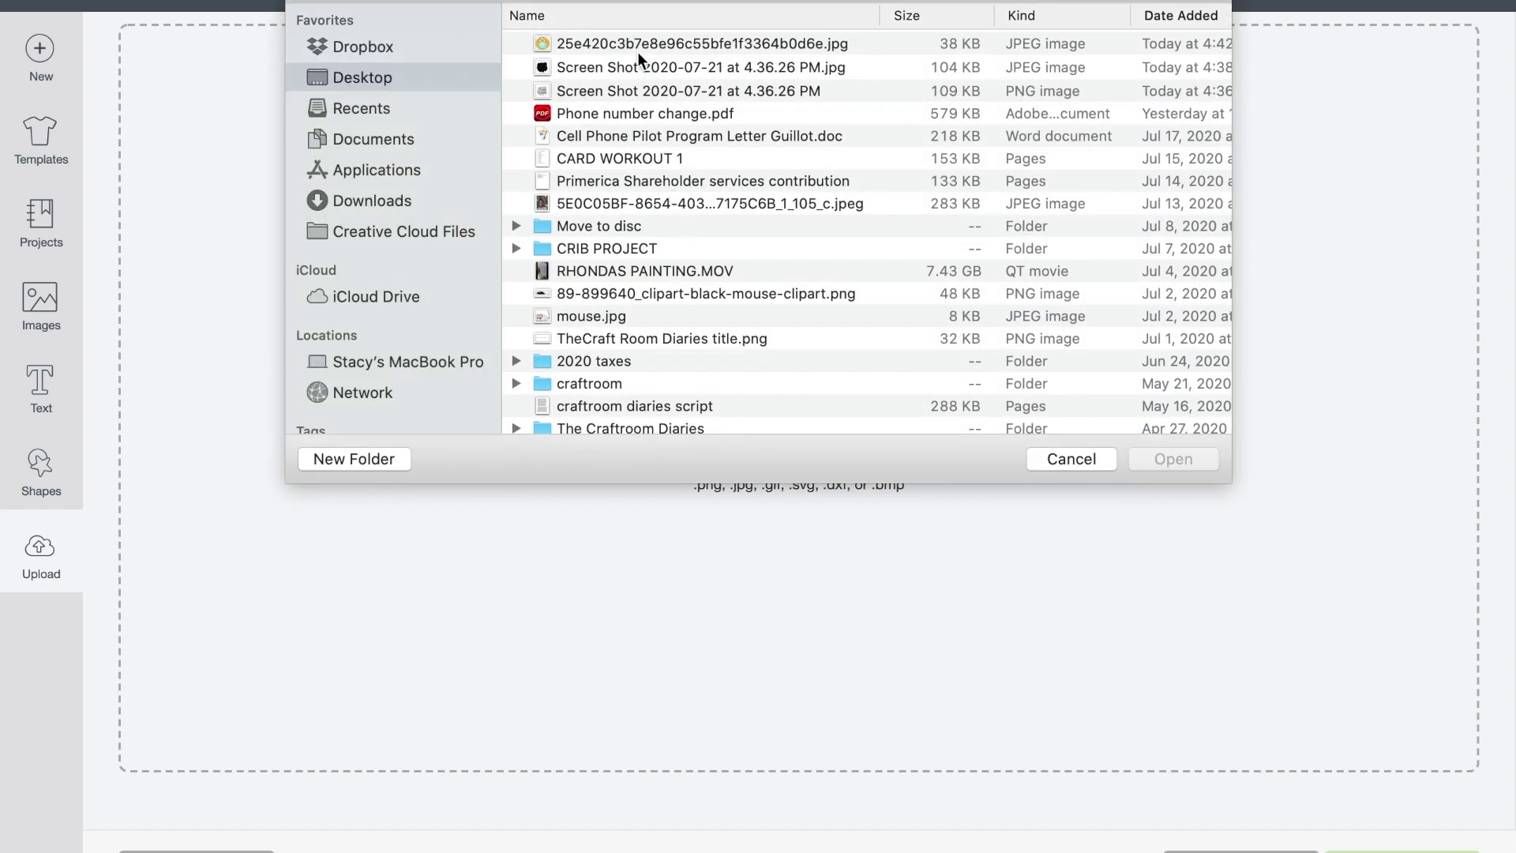
pyautogui.click(633, 41)
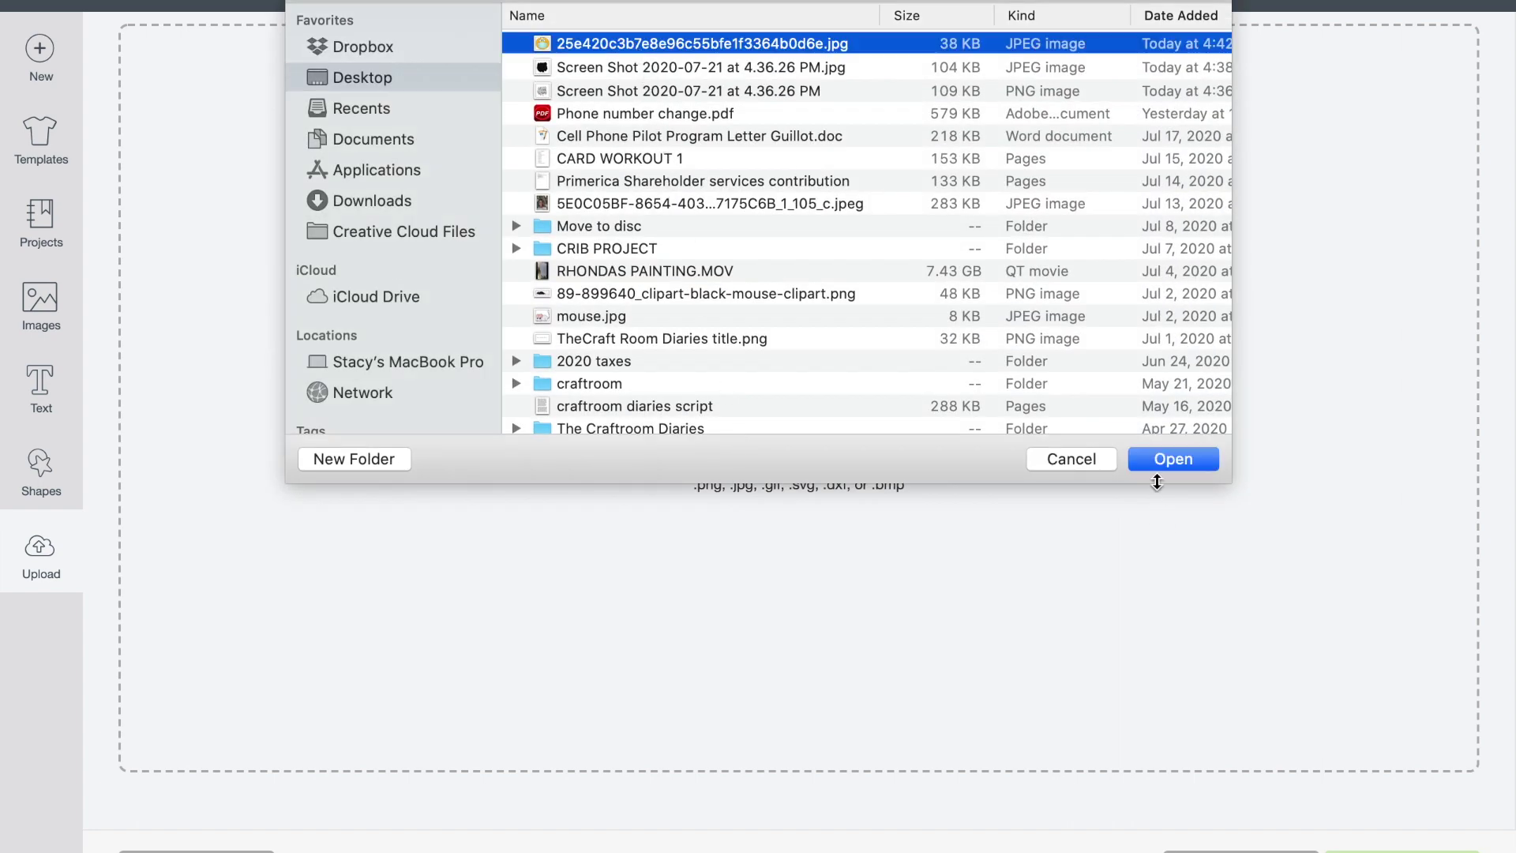
pyautogui.click(1157, 458)
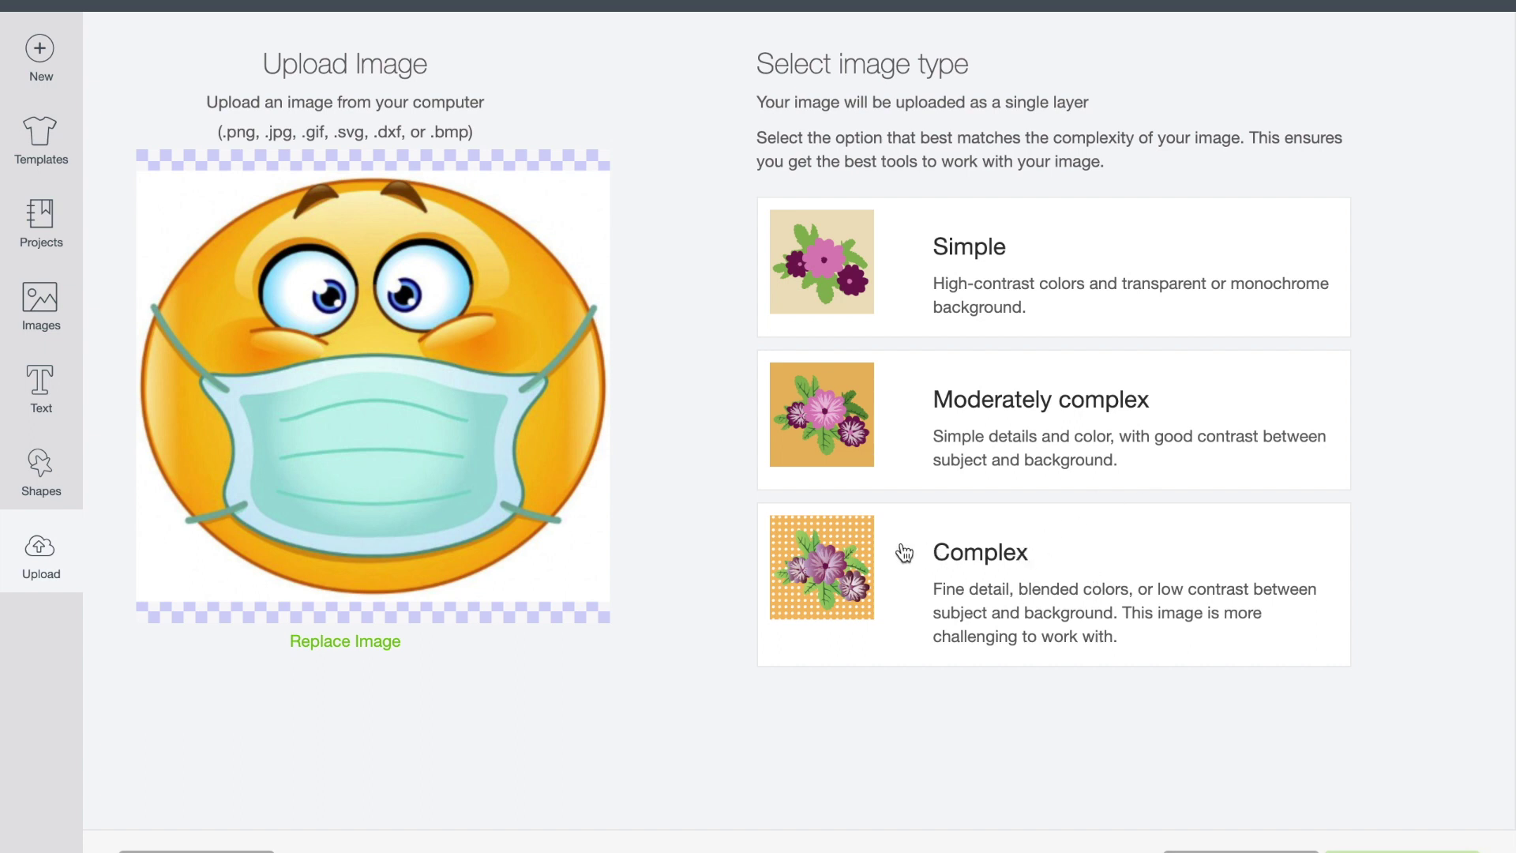
# Set the emoji's image type to Complex, erase its white background and save it as a Print Then Cut image.
pyautogui.click(984, 581)
pyautogui.click(1402, 850)
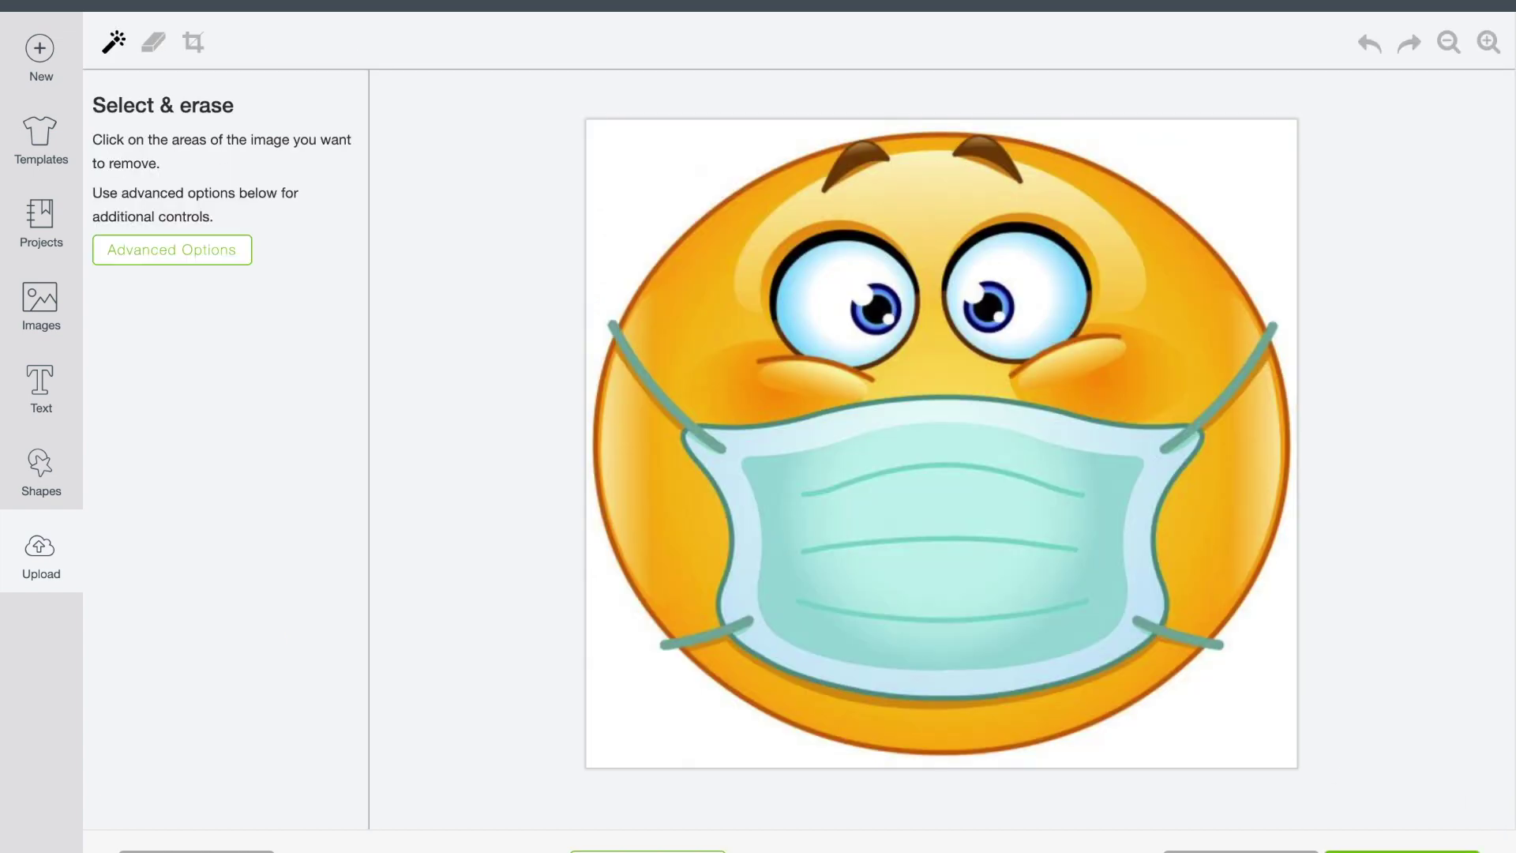
pyautogui.click(1231, 717)
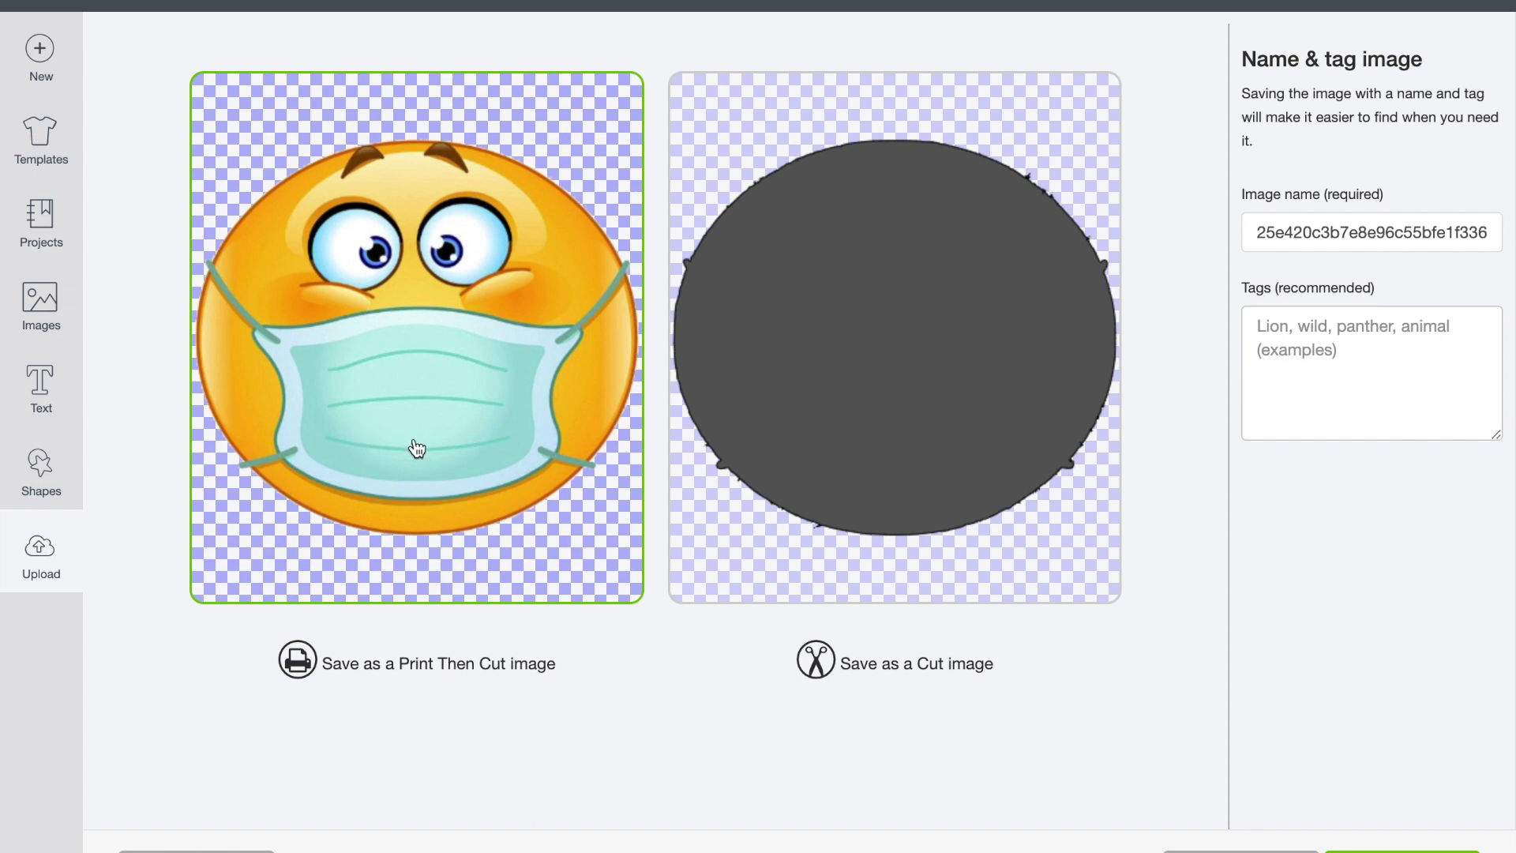
pyautogui.click(1402, 851)
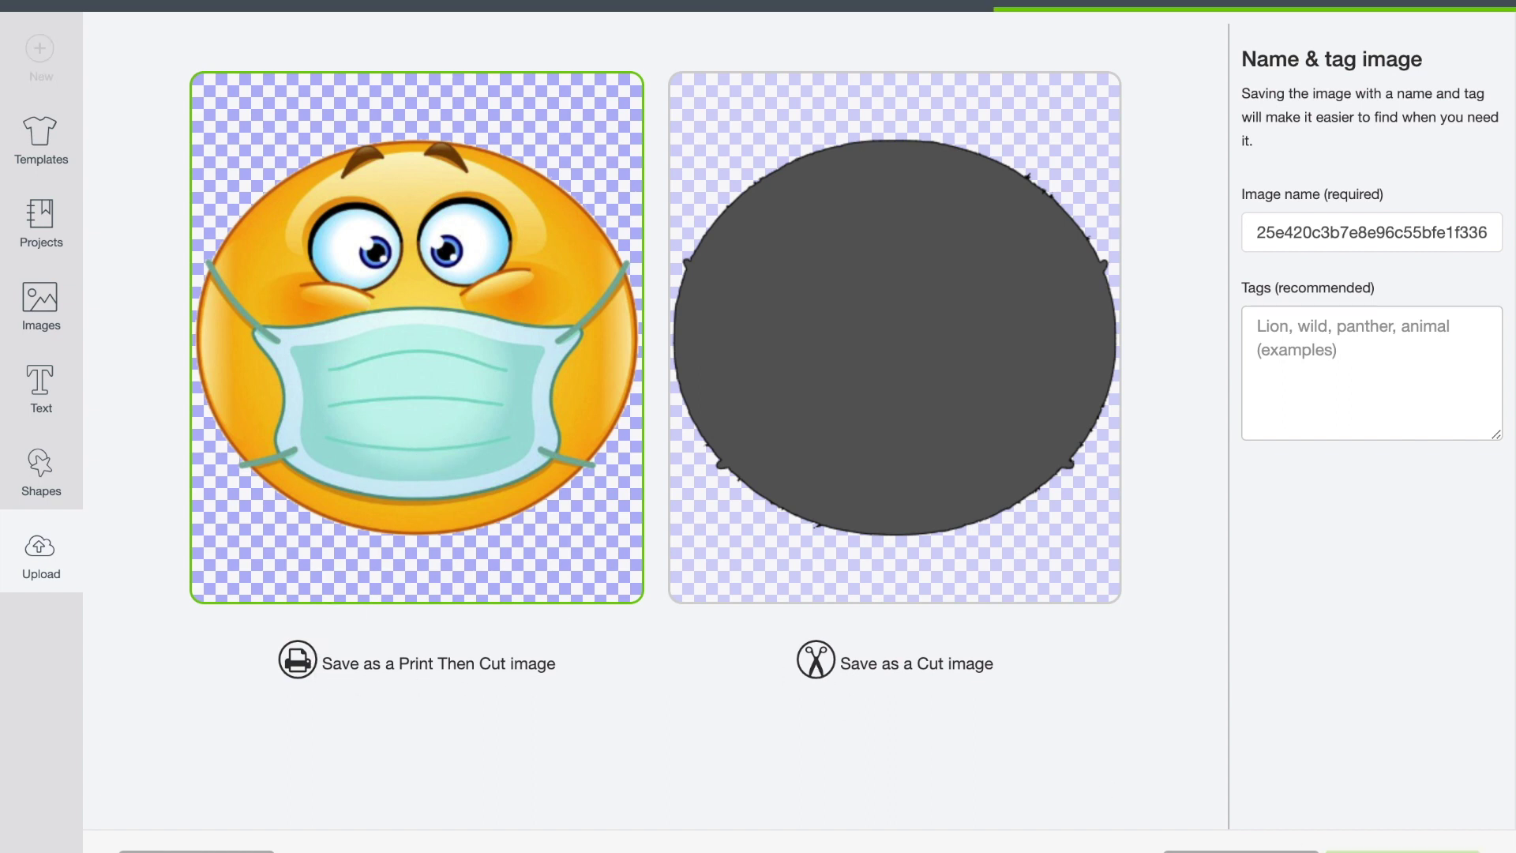
# Insert the uploaded mask emoji onto the canvas and reposition it in the canvas's upper area.
pyautogui.click(276, 647)
pyautogui.click(1425, 851)
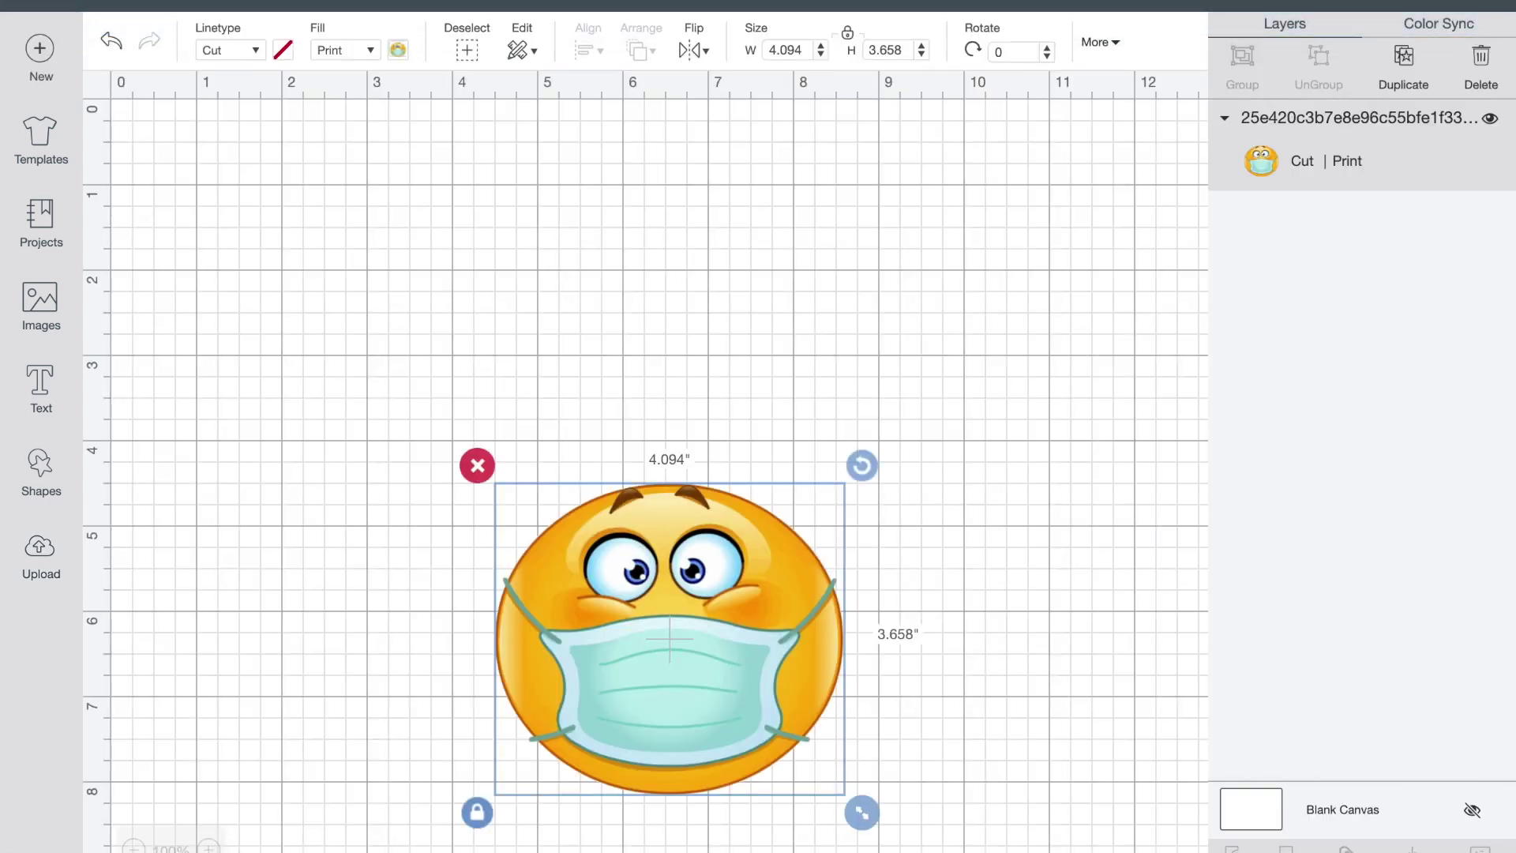
pyautogui.moveTo(764, 698); pyautogui.dragTo(567, 439)
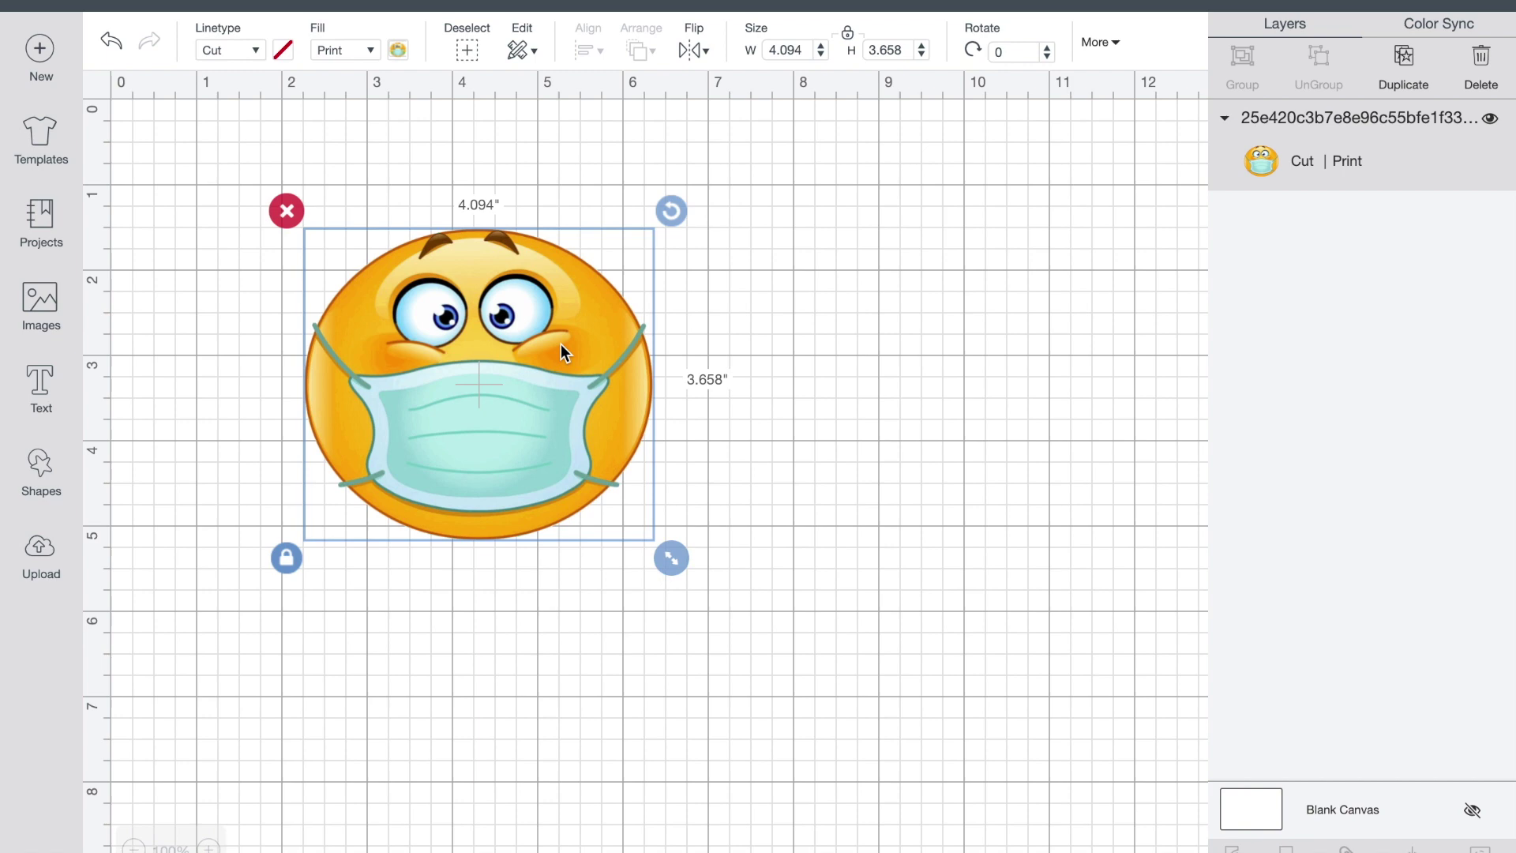
pyautogui.click(885, 706)
pyautogui.click(1437, 3)
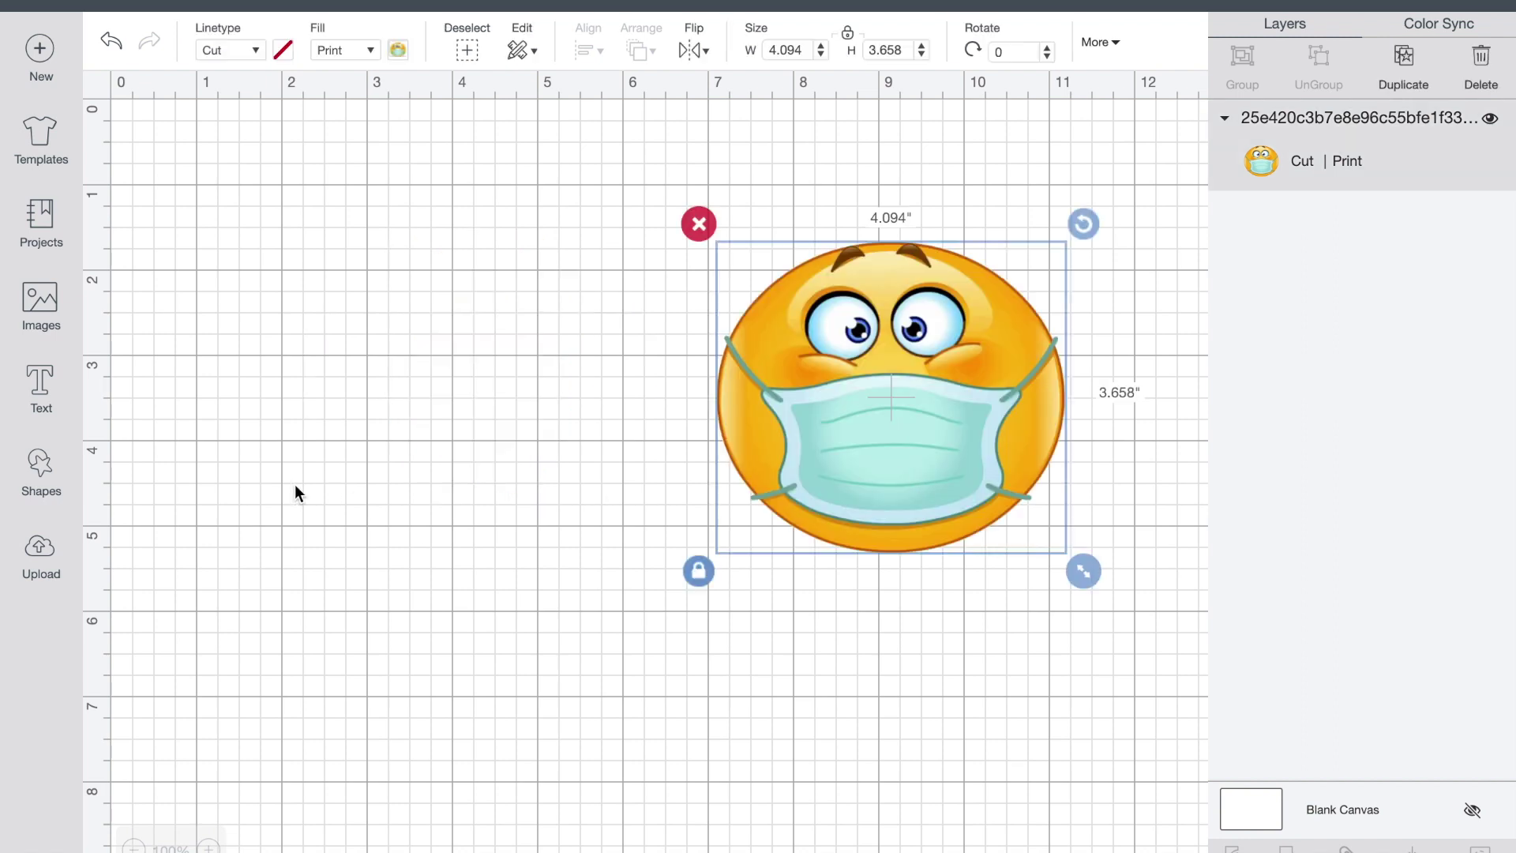
# Upload the image "Screen Shot 2020-07-21 at 4.44.03 PM" from the Desktop.
pyautogui.click(41, 556)
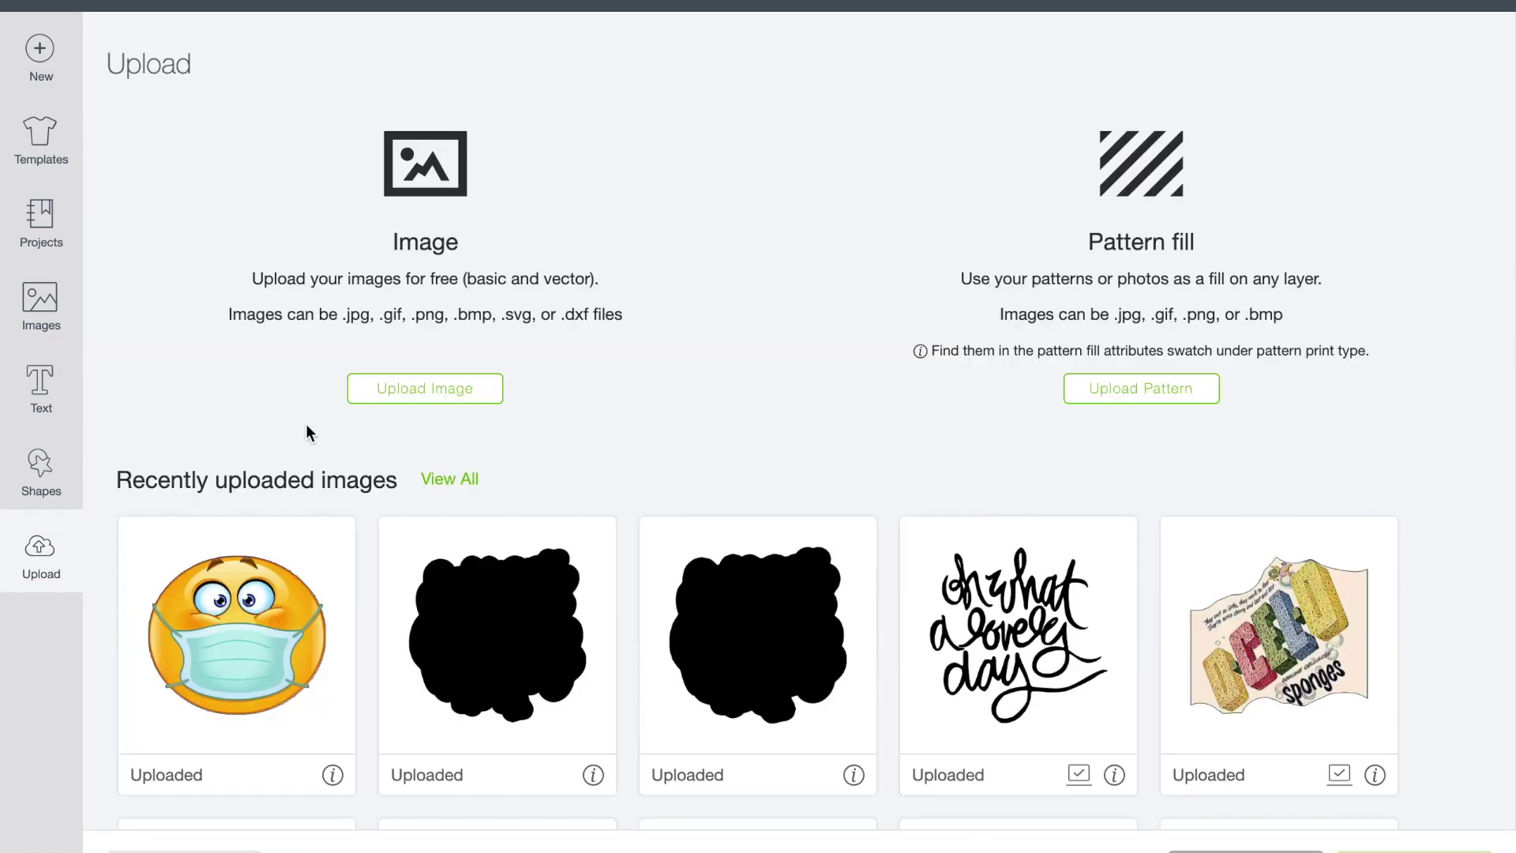
pyautogui.click(401, 389)
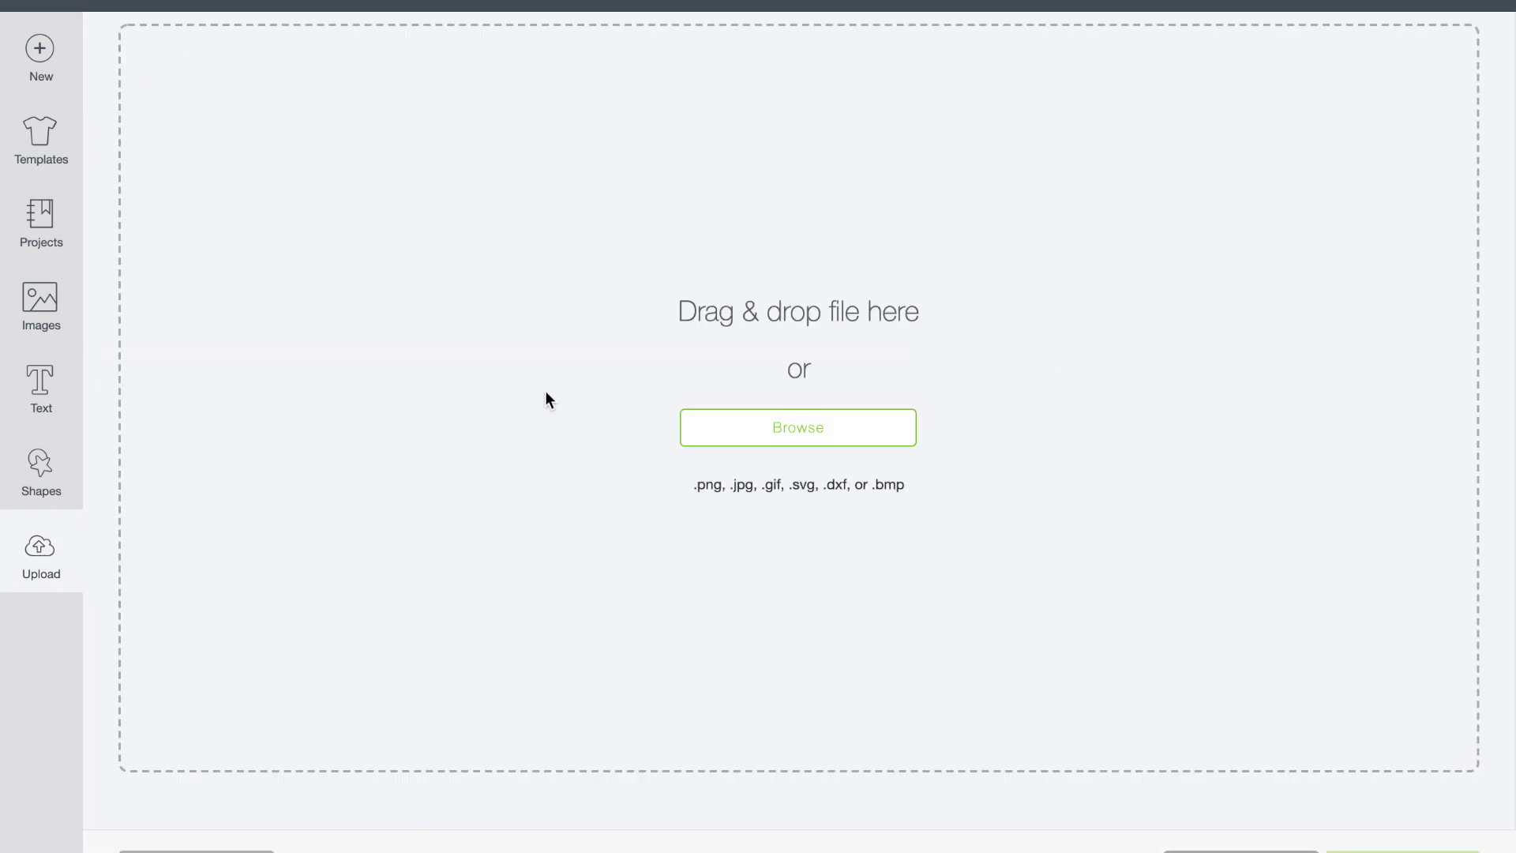
pyautogui.click(762, 430)
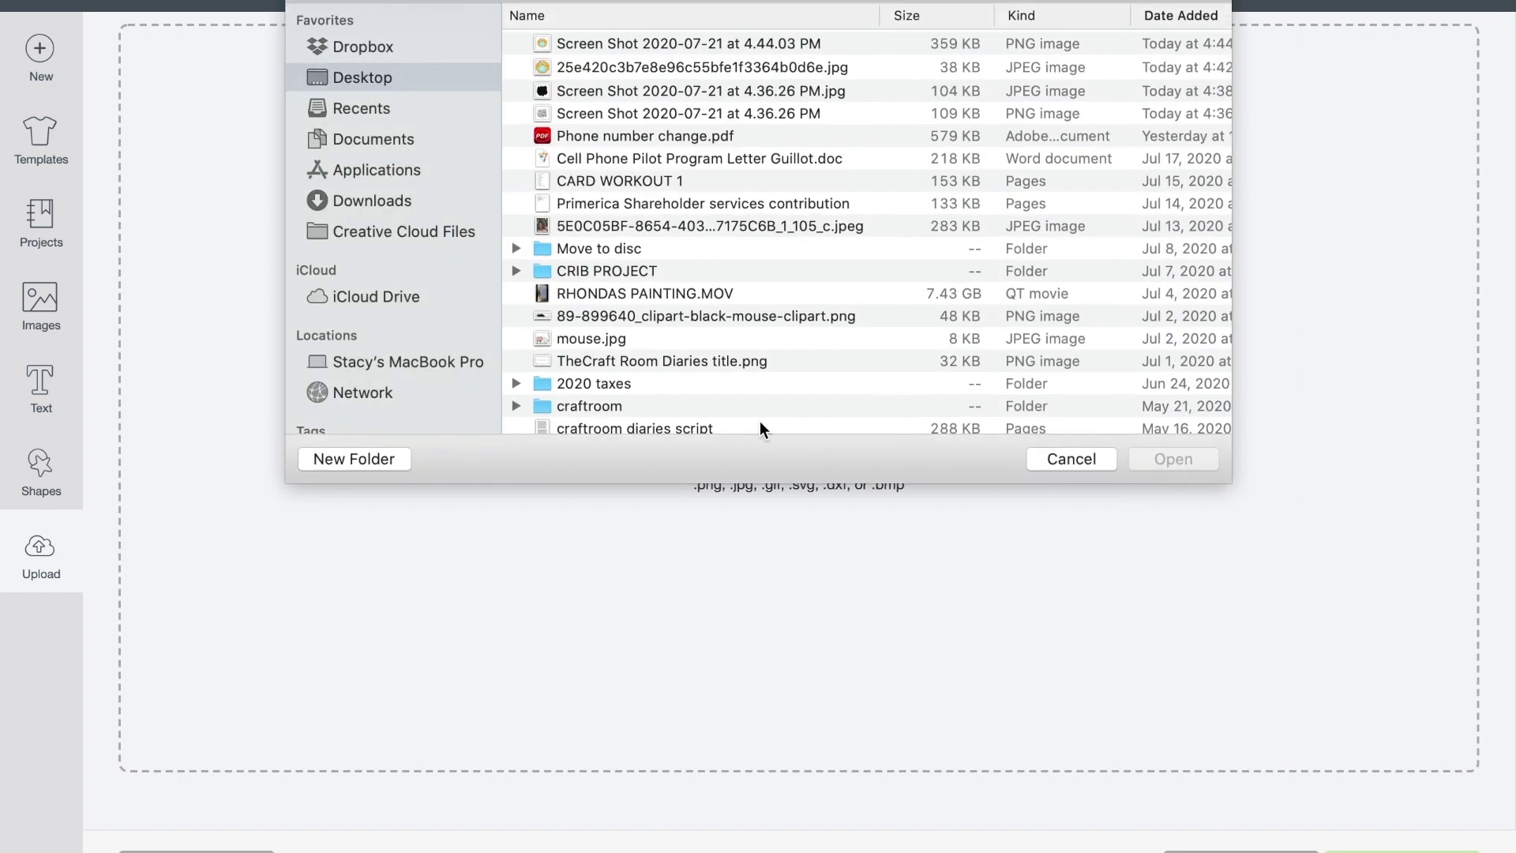
pyautogui.click(602, 45)
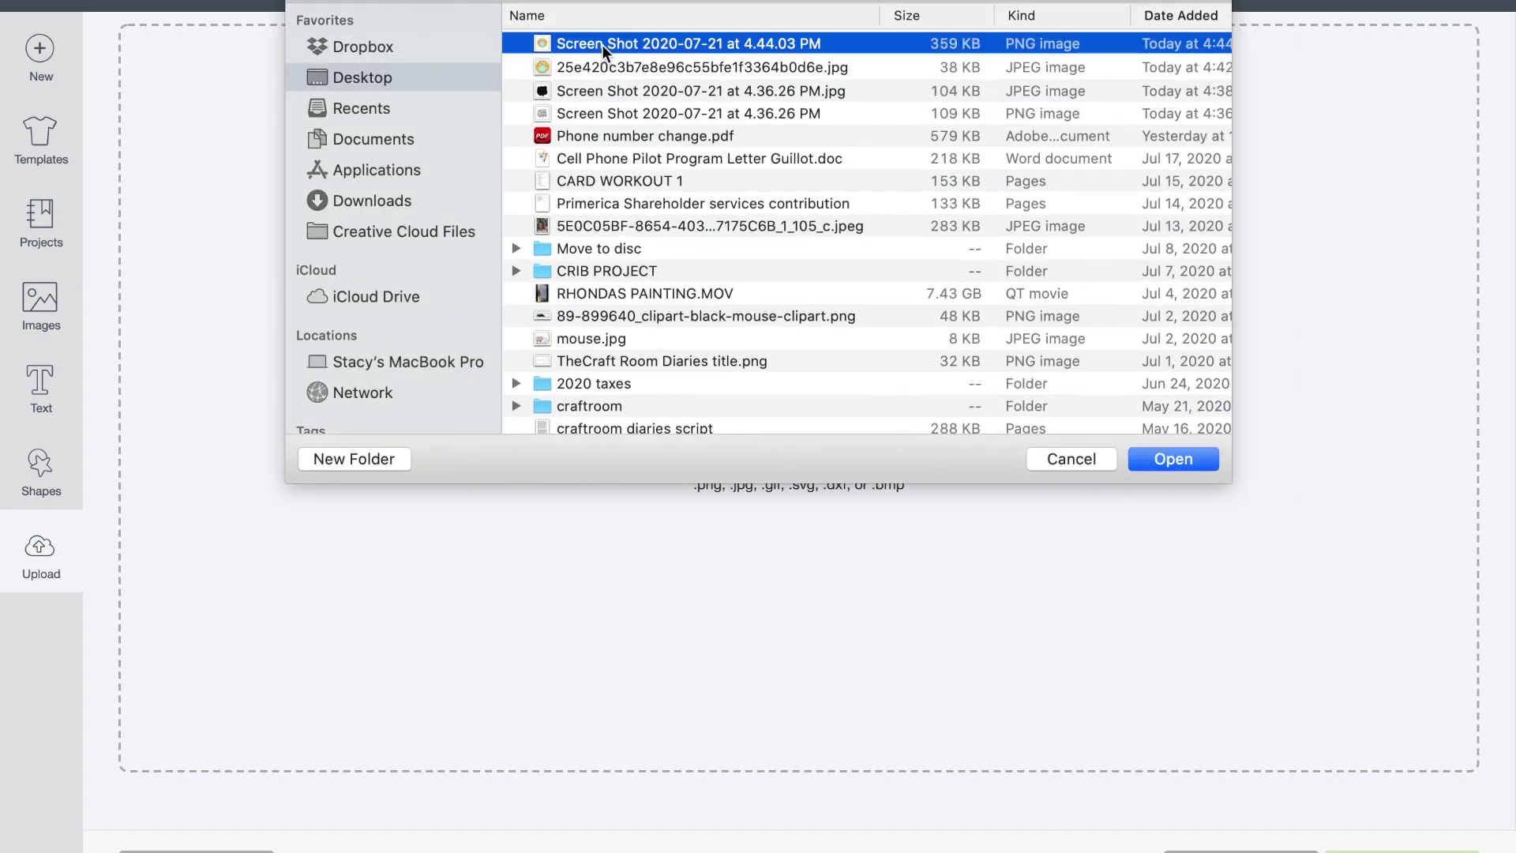
pyautogui.click(1165, 457)
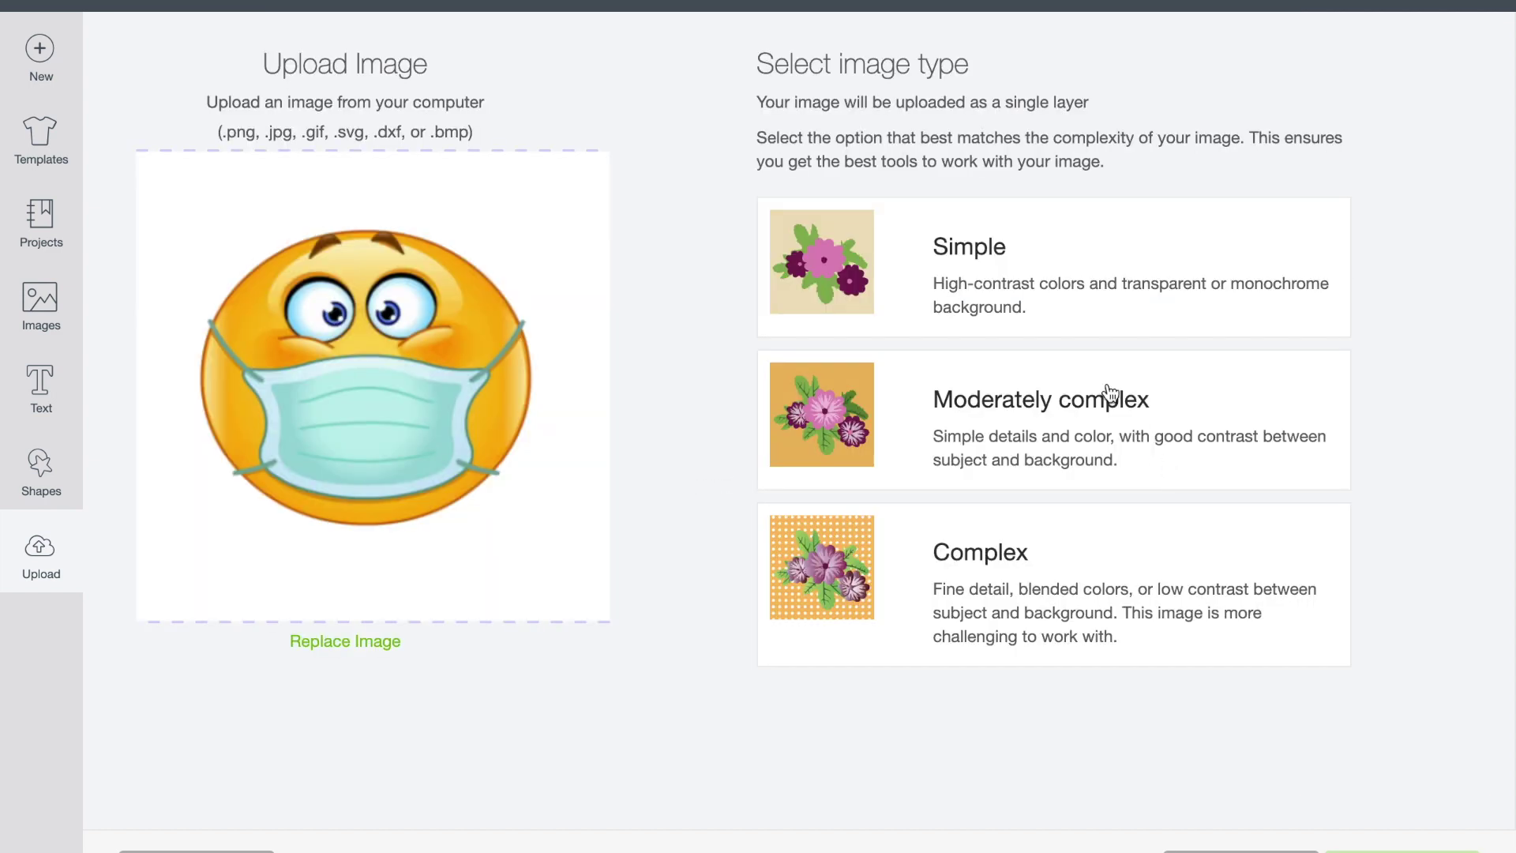
# Set the screenshot's image type to Simple, erase the white background around the emoji and save it as a Cut image.
pyautogui.click(1017, 304)
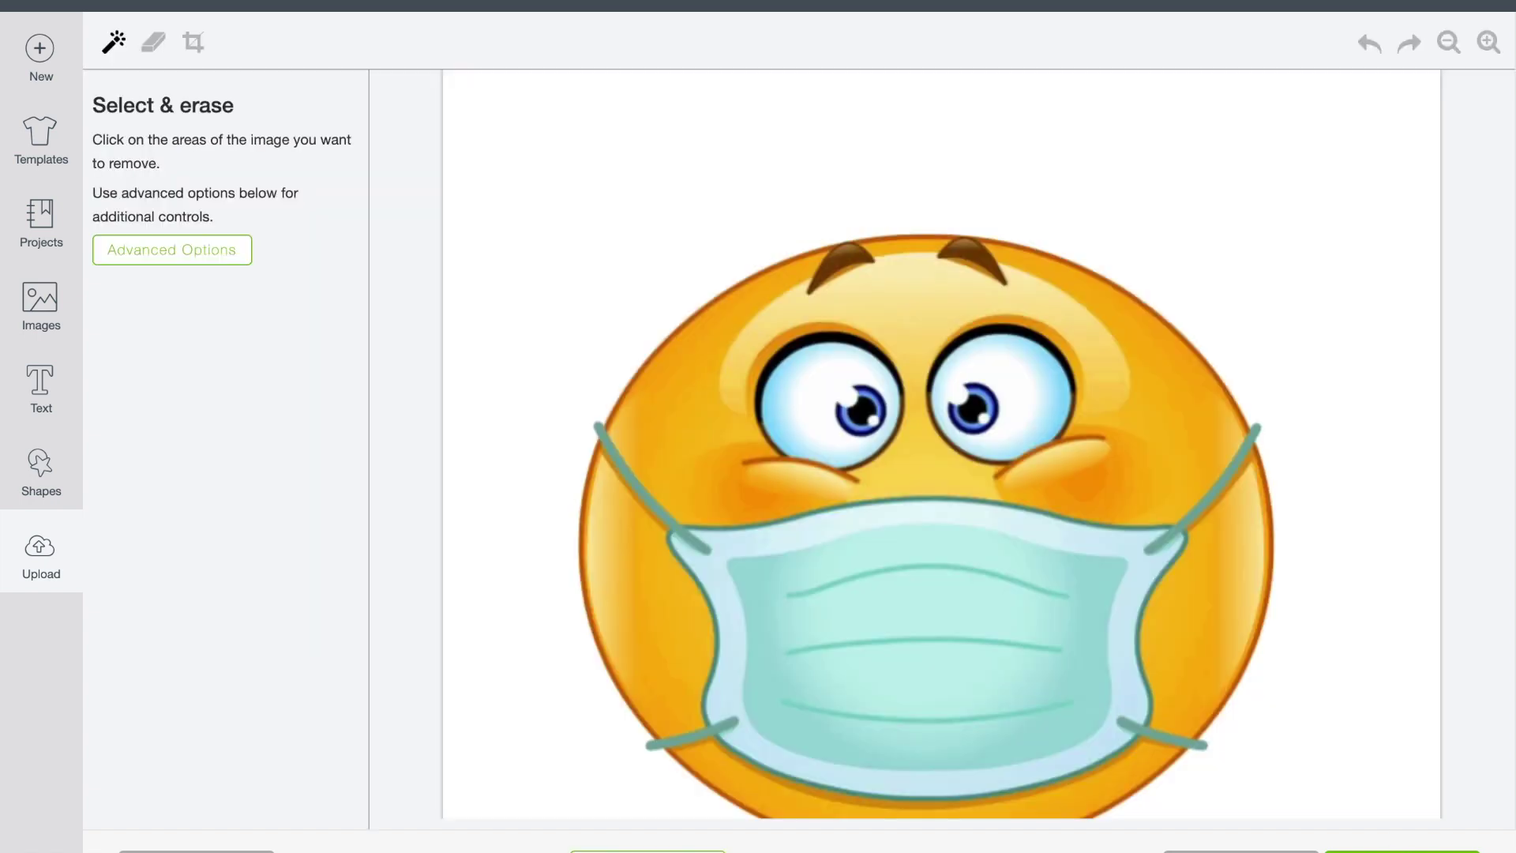
pyautogui.click(1333, 553)
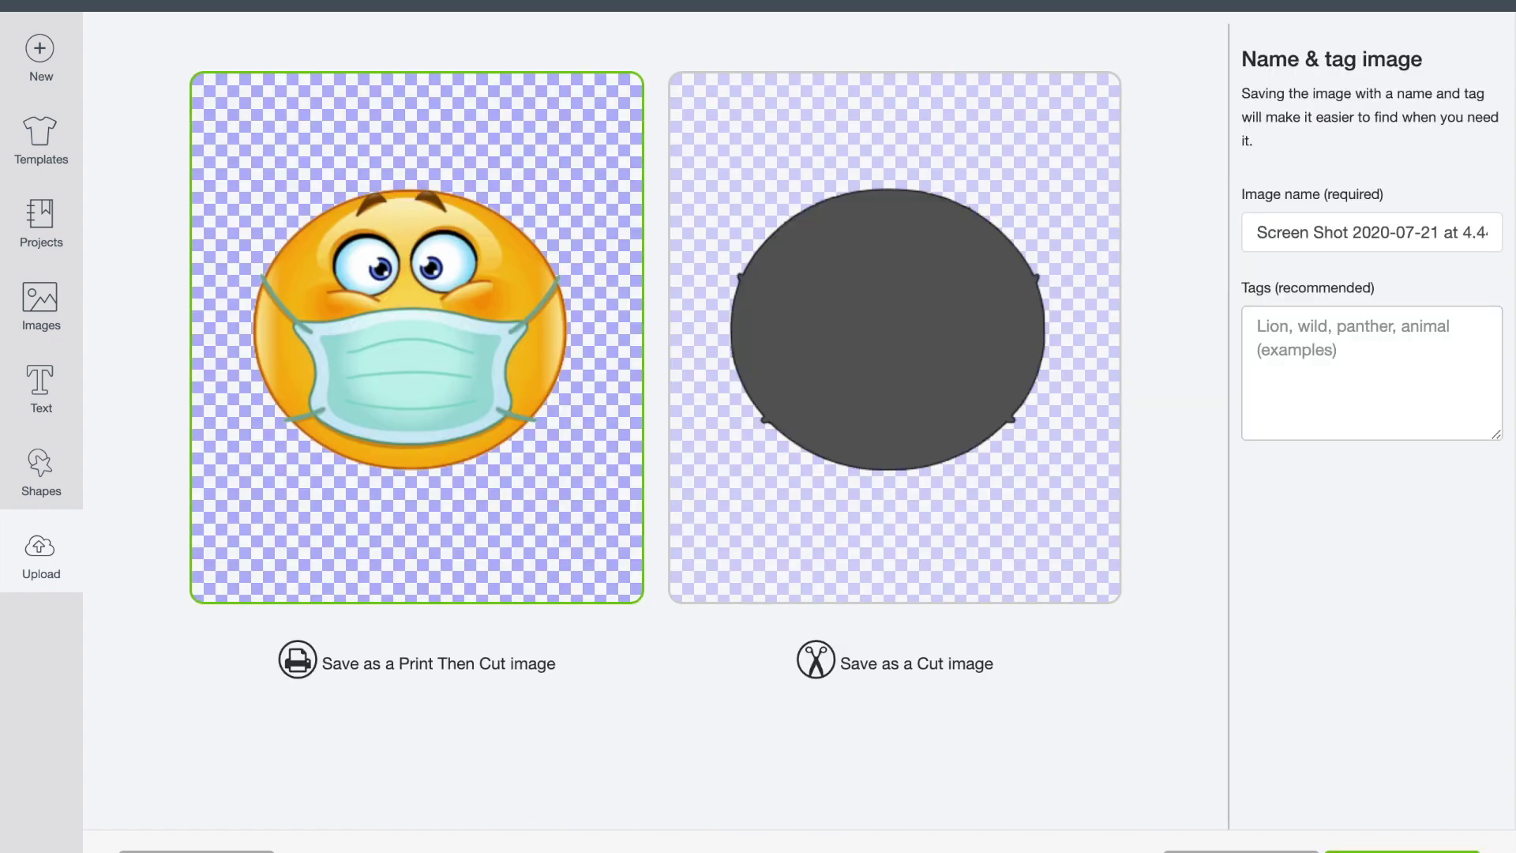
pyautogui.click(911, 325)
pyautogui.click(1374, 848)
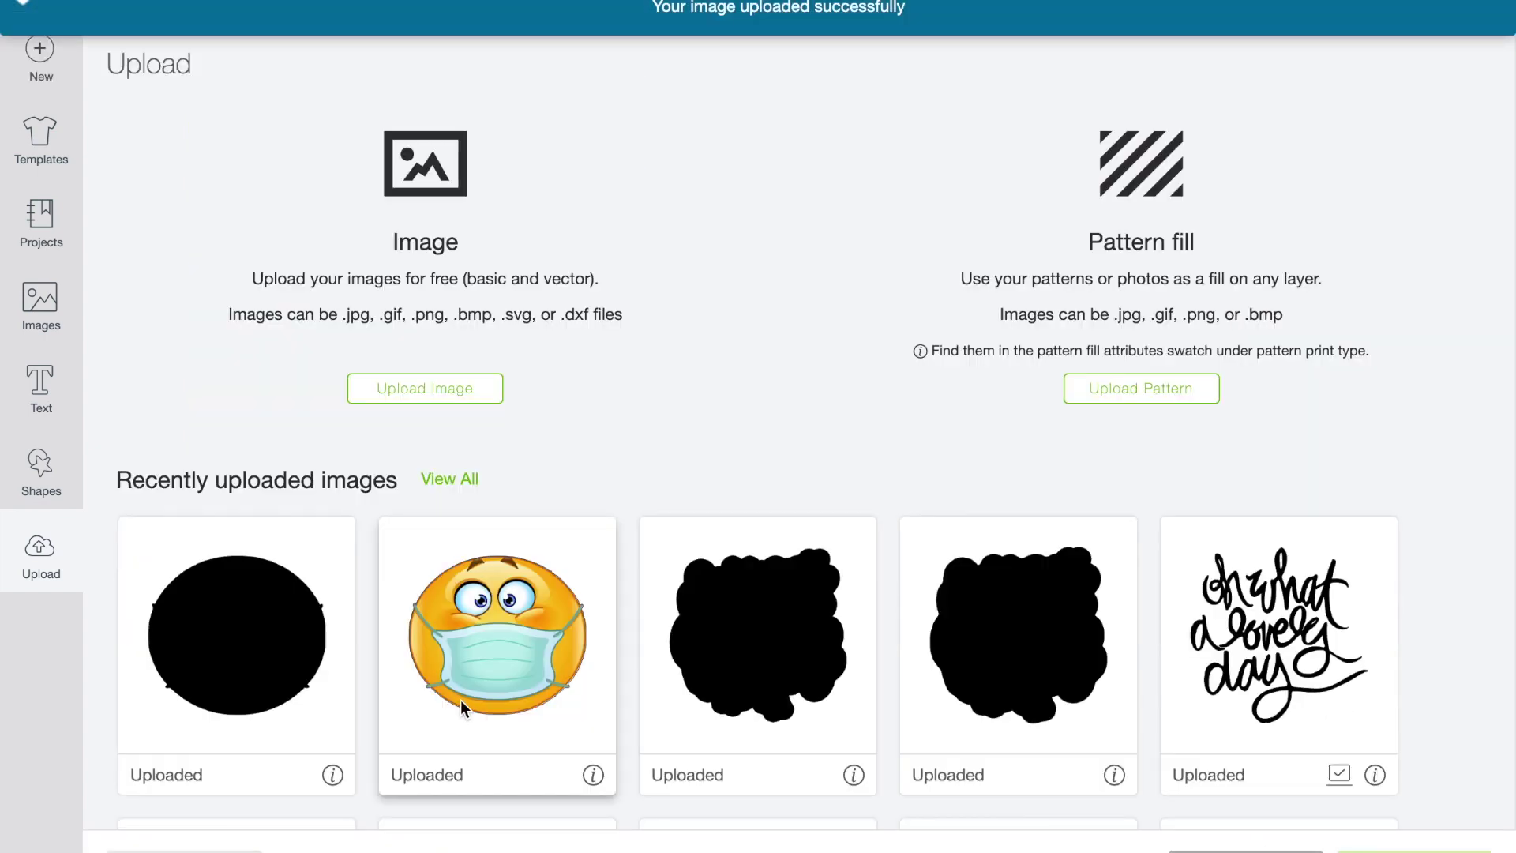
# Insert the black emoji silhouette onto the canvas, shrink it to about 3.36 by 3.01 inches and place it beside the colour emoji.
pyautogui.click(275, 632)
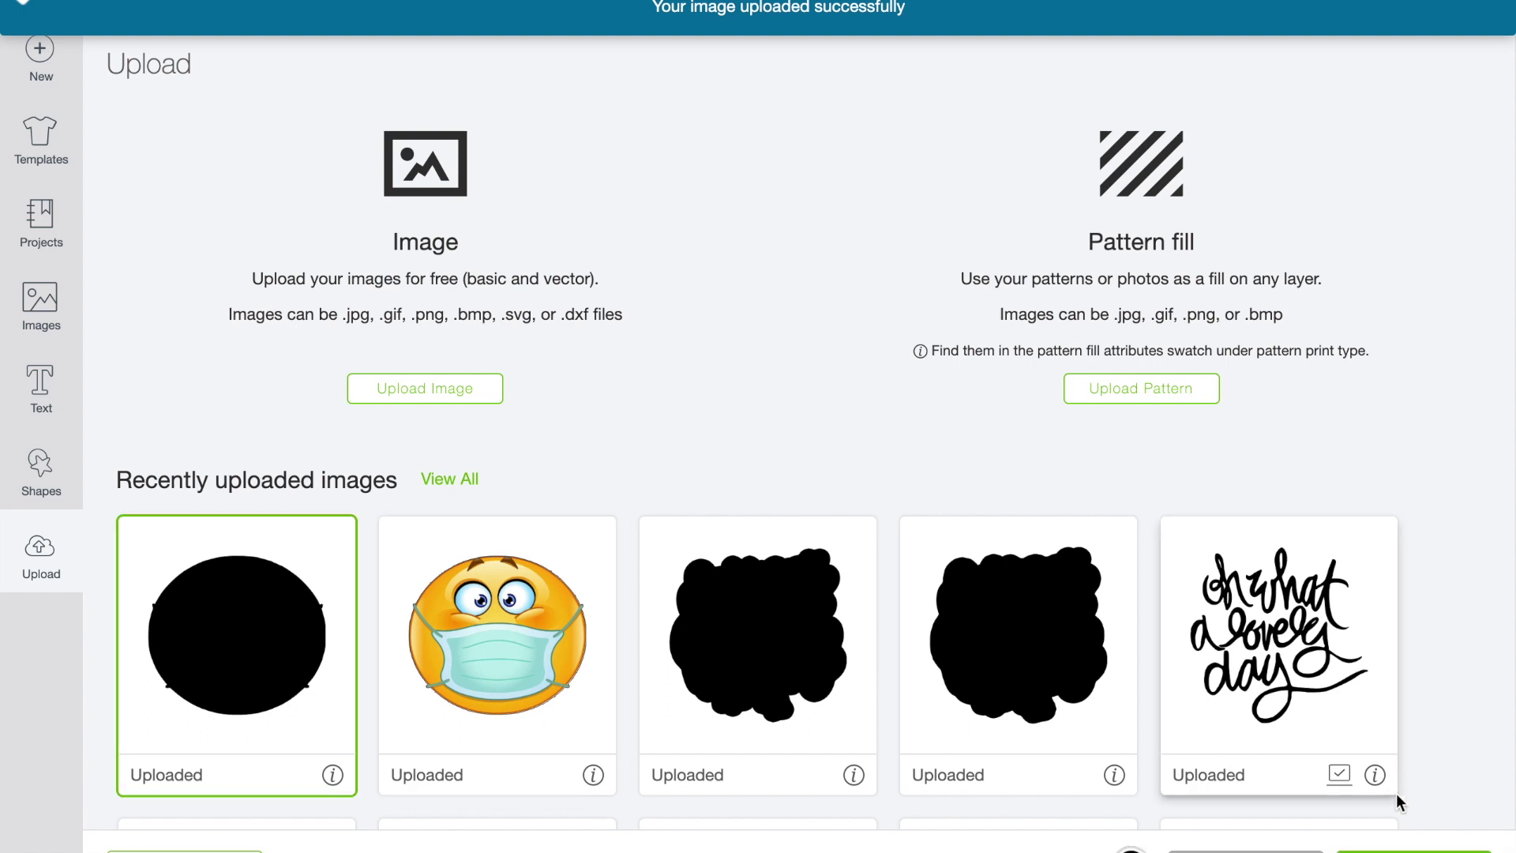
pyautogui.click(1394, 847)
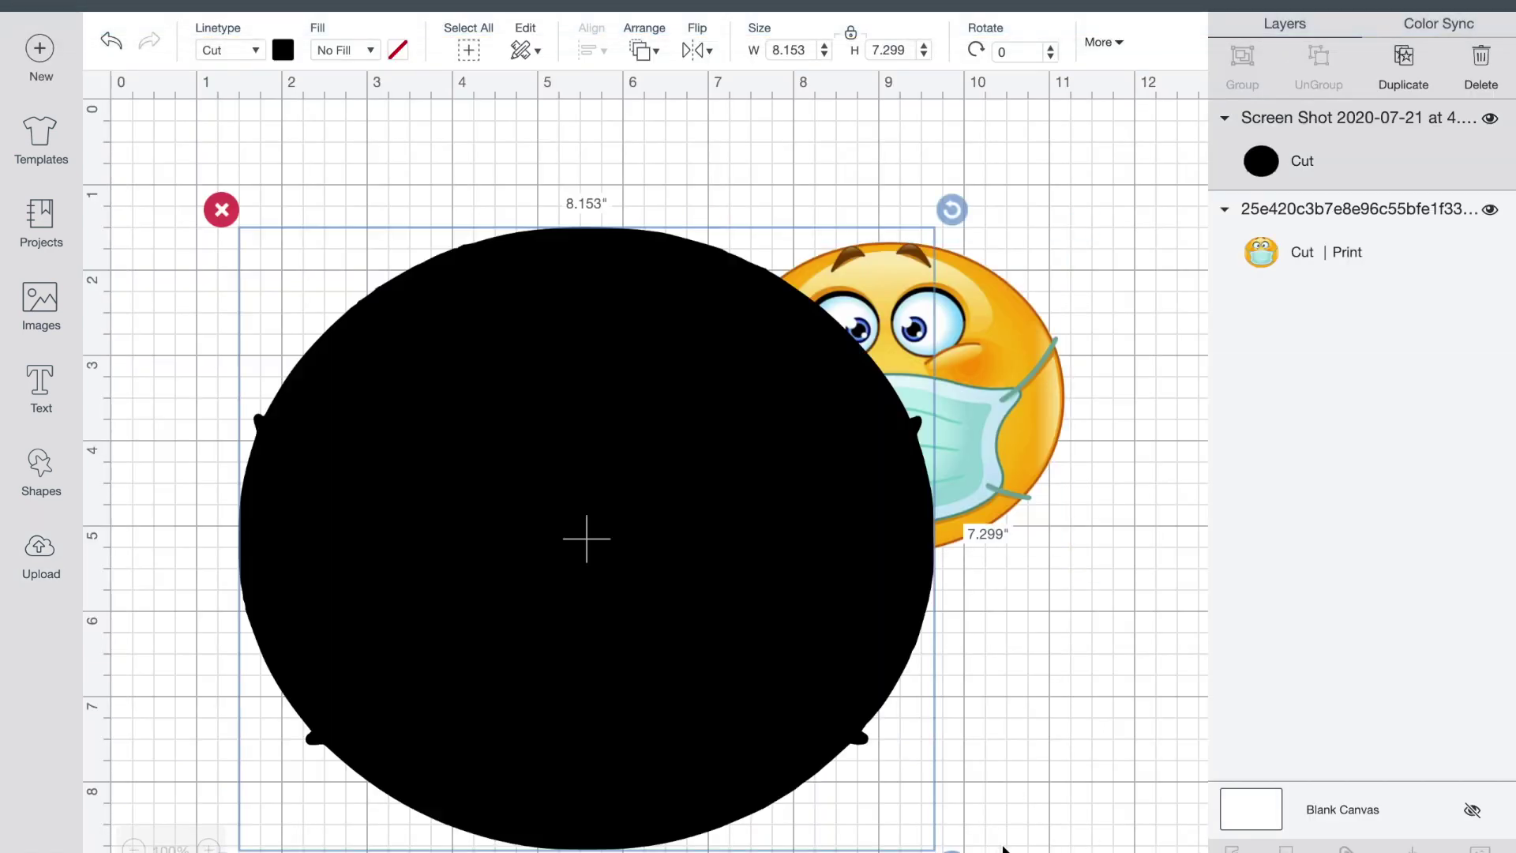
pyautogui.moveTo(951, 850); pyautogui.dragTo(674, 703)
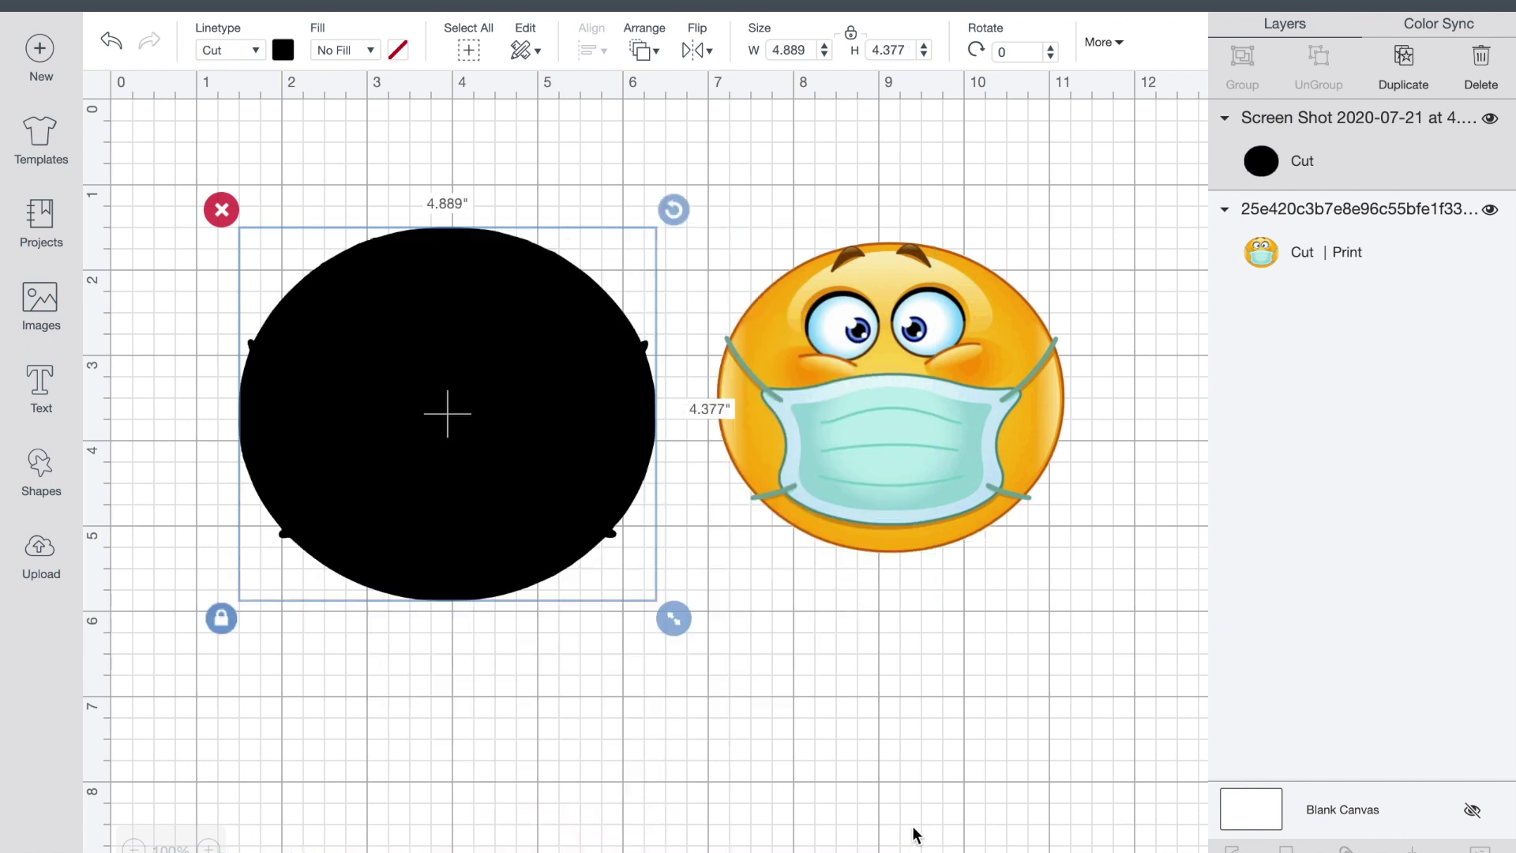
pyautogui.moveTo(675, 621); pyautogui.dragTo(547, 521)
pyautogui.moveTo(440, 452); pyautogui.dragTo(485, 476)
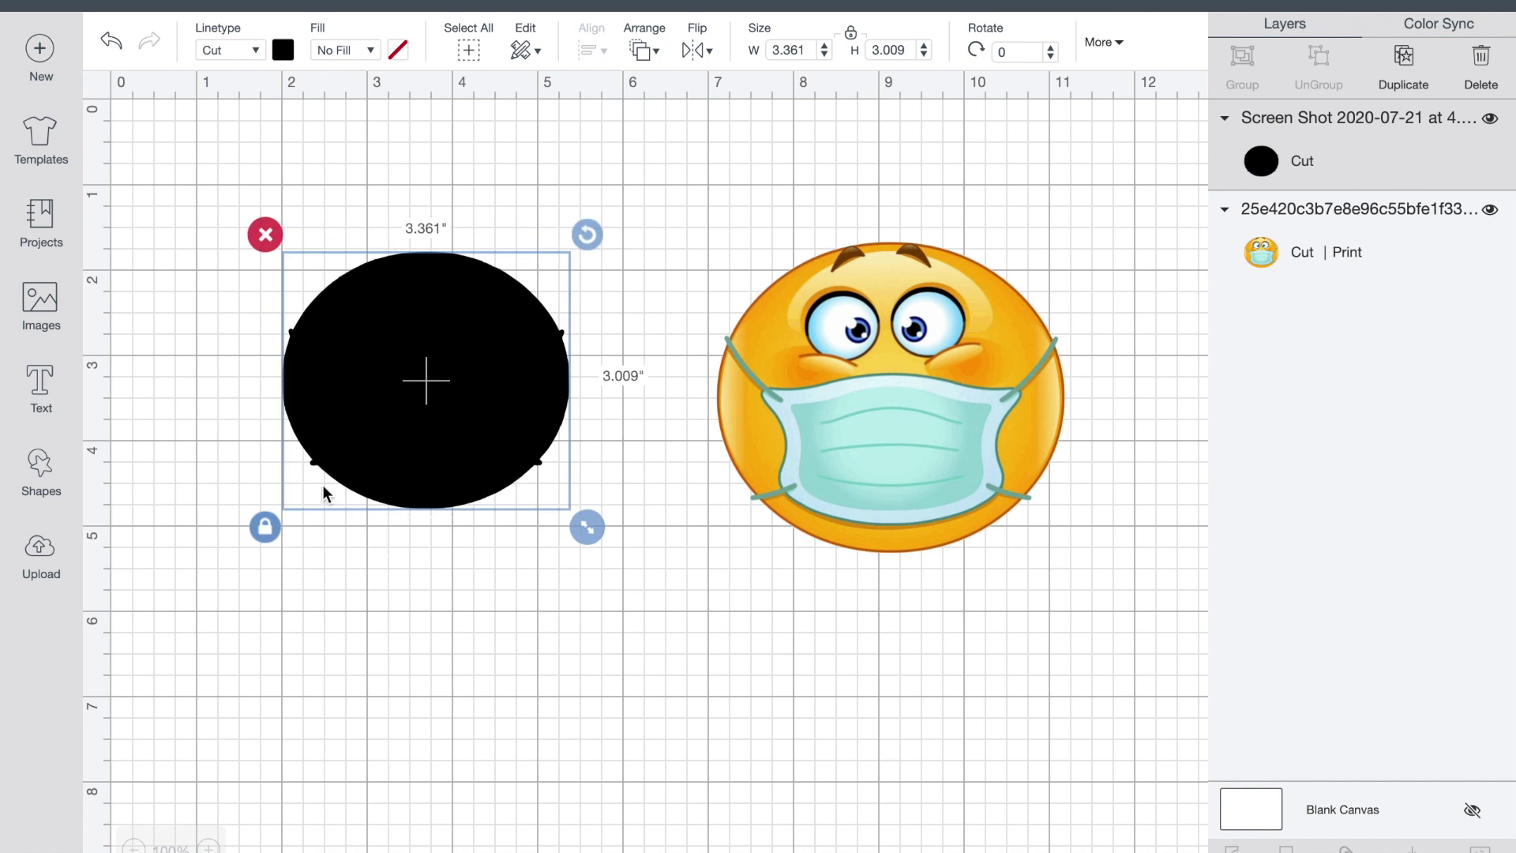
# Deselect the silhouette and add a square shape to the canvas.
pyautogui.click(234, 638)
pyautogui.click(47, 480)
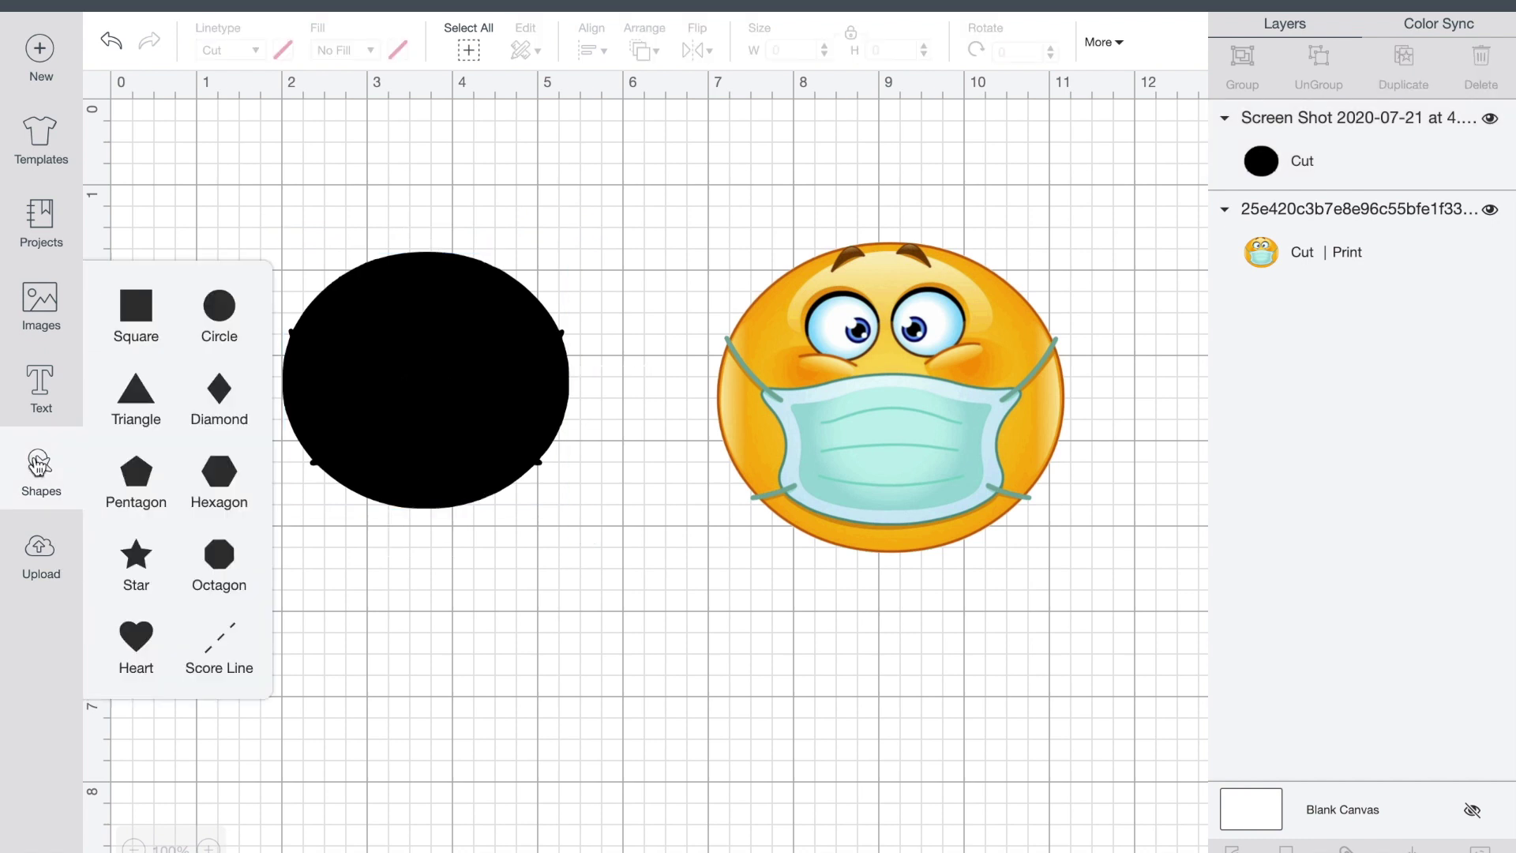
pyautogui.click(138, 307)
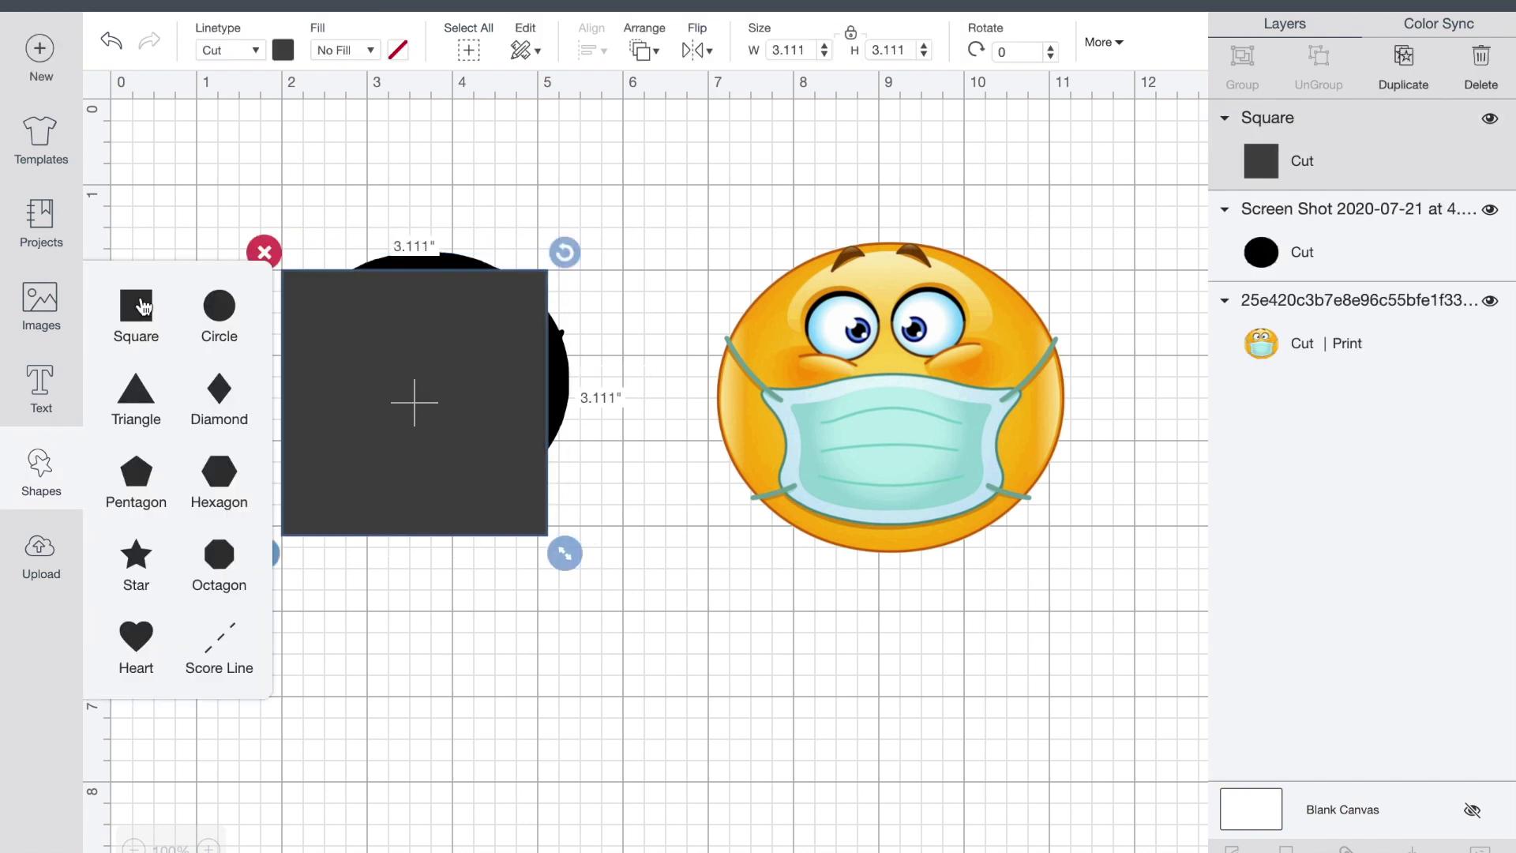
# Colour the square white, shift it over the black silhouette and enlarge it to about 5.556 by 5.556 inches.
pyautogui.click(283, 50)
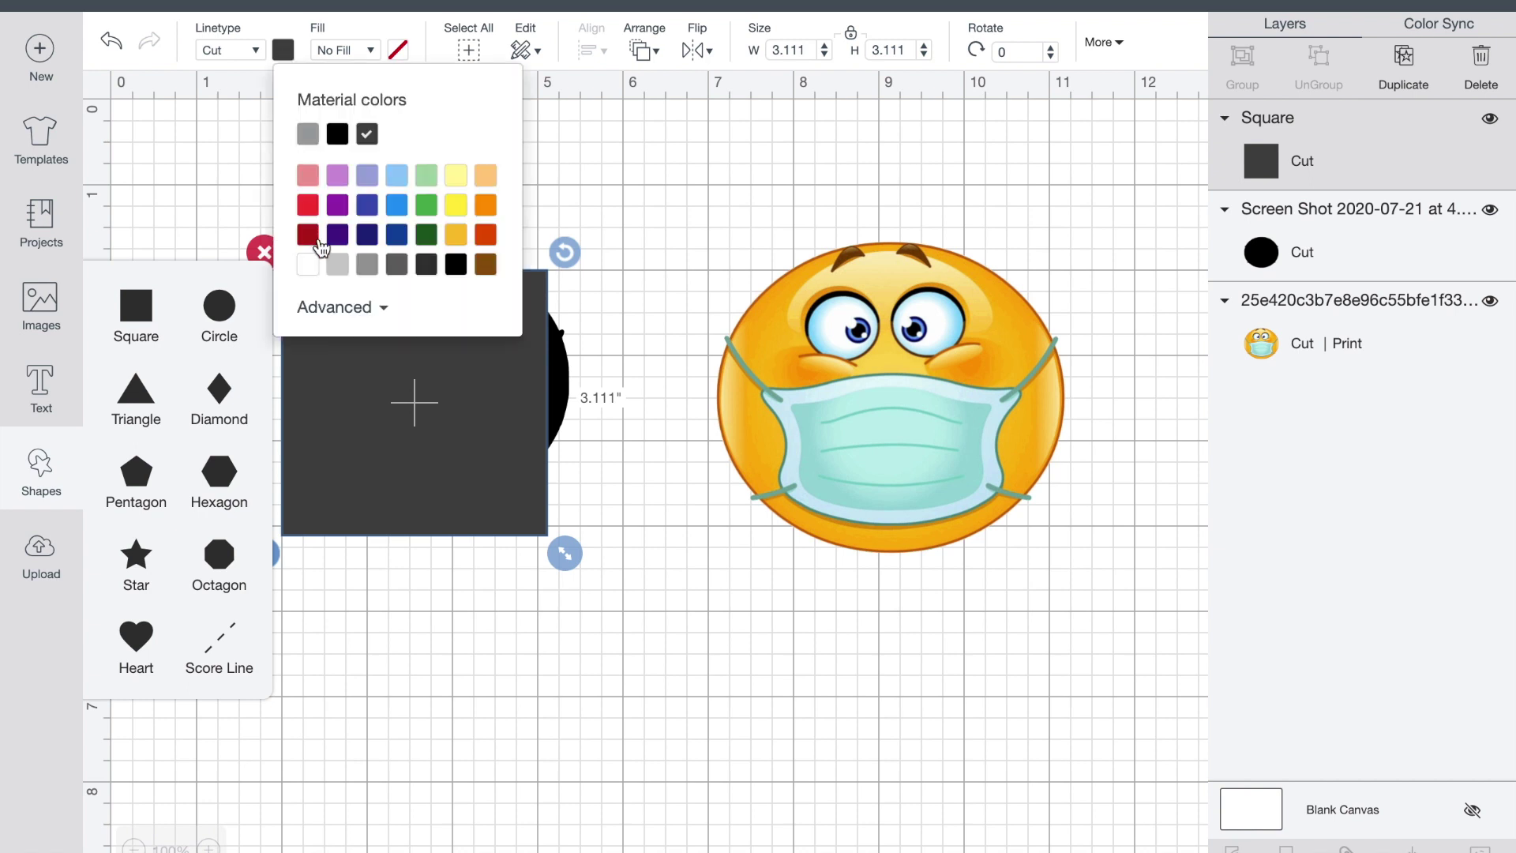
pyautogui.click(307, 264)
pyautogui.moveTo(535, 496); pyautogui.dragTo(471, 414)
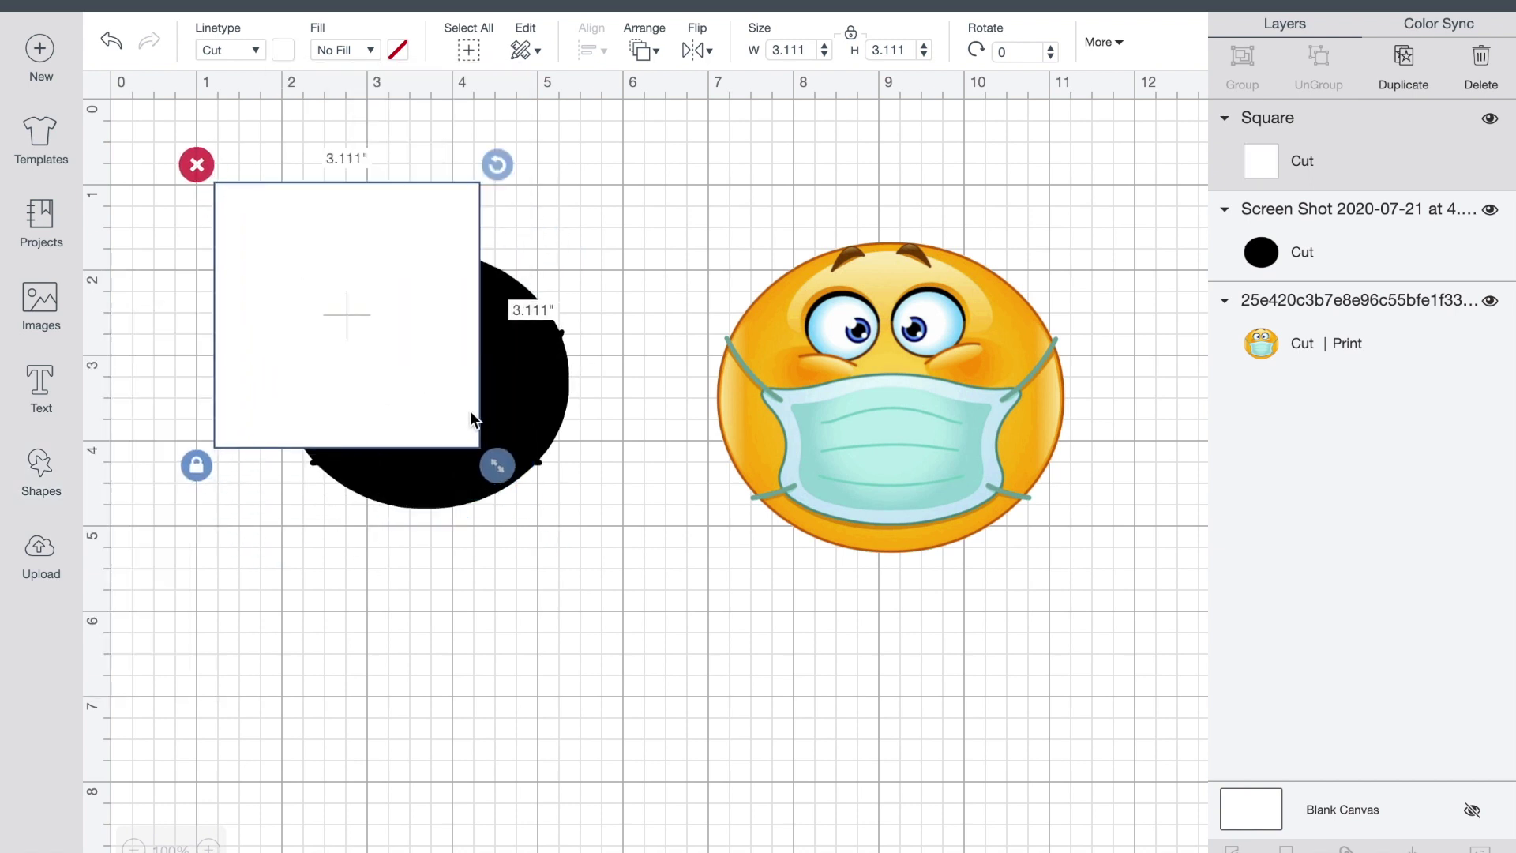
pyautogui.moveTo(499, 463); pyautogui.dragTo(709, 574)
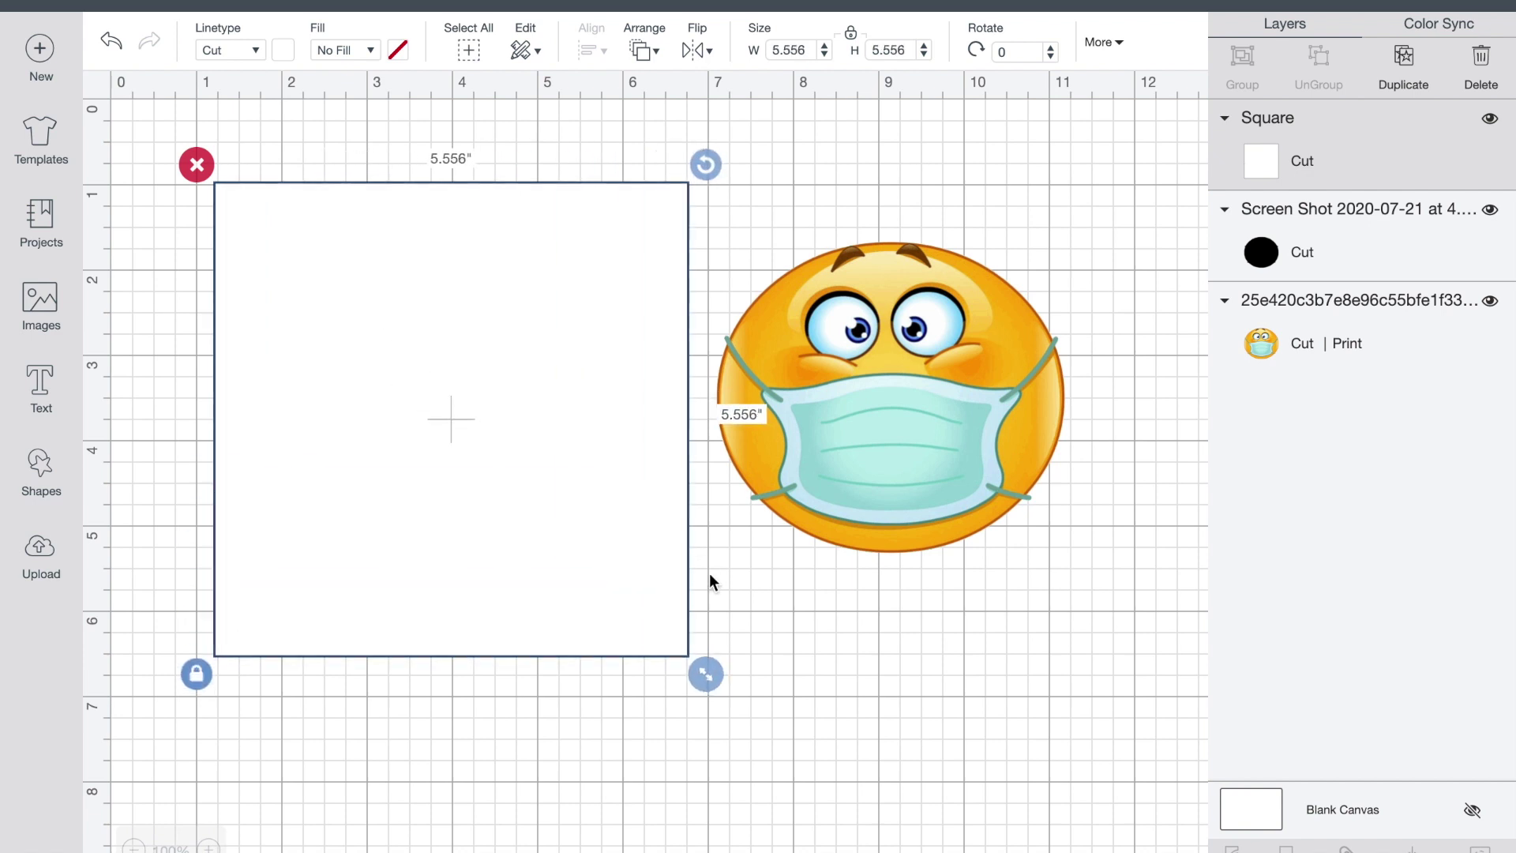
# Send the white square to the back and move it so it surrounds the black silhouette.
pyautogui.click(641, 51)
pyautogui.click(656, 91)
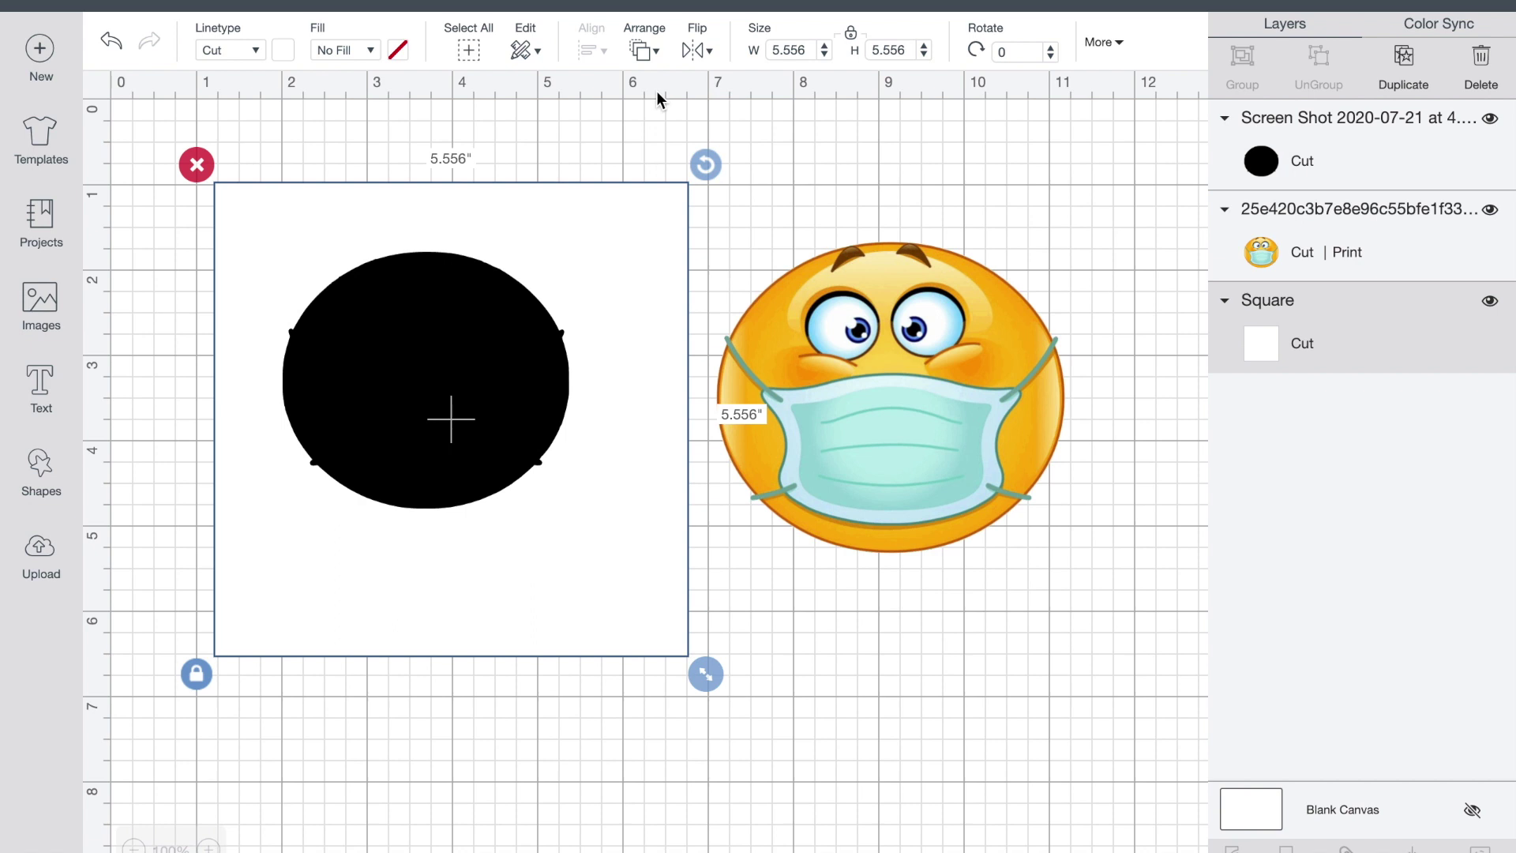
pyautogui.moveTo(626, 587); pyautogui.dragTo(601, 566)
# Capture a screenshot of the deselected silhouette on its white square and open "Screen Shot 2020-07-21 at 4.48.14 PM" in Photoshop.
pyautogui.click(566, 767)
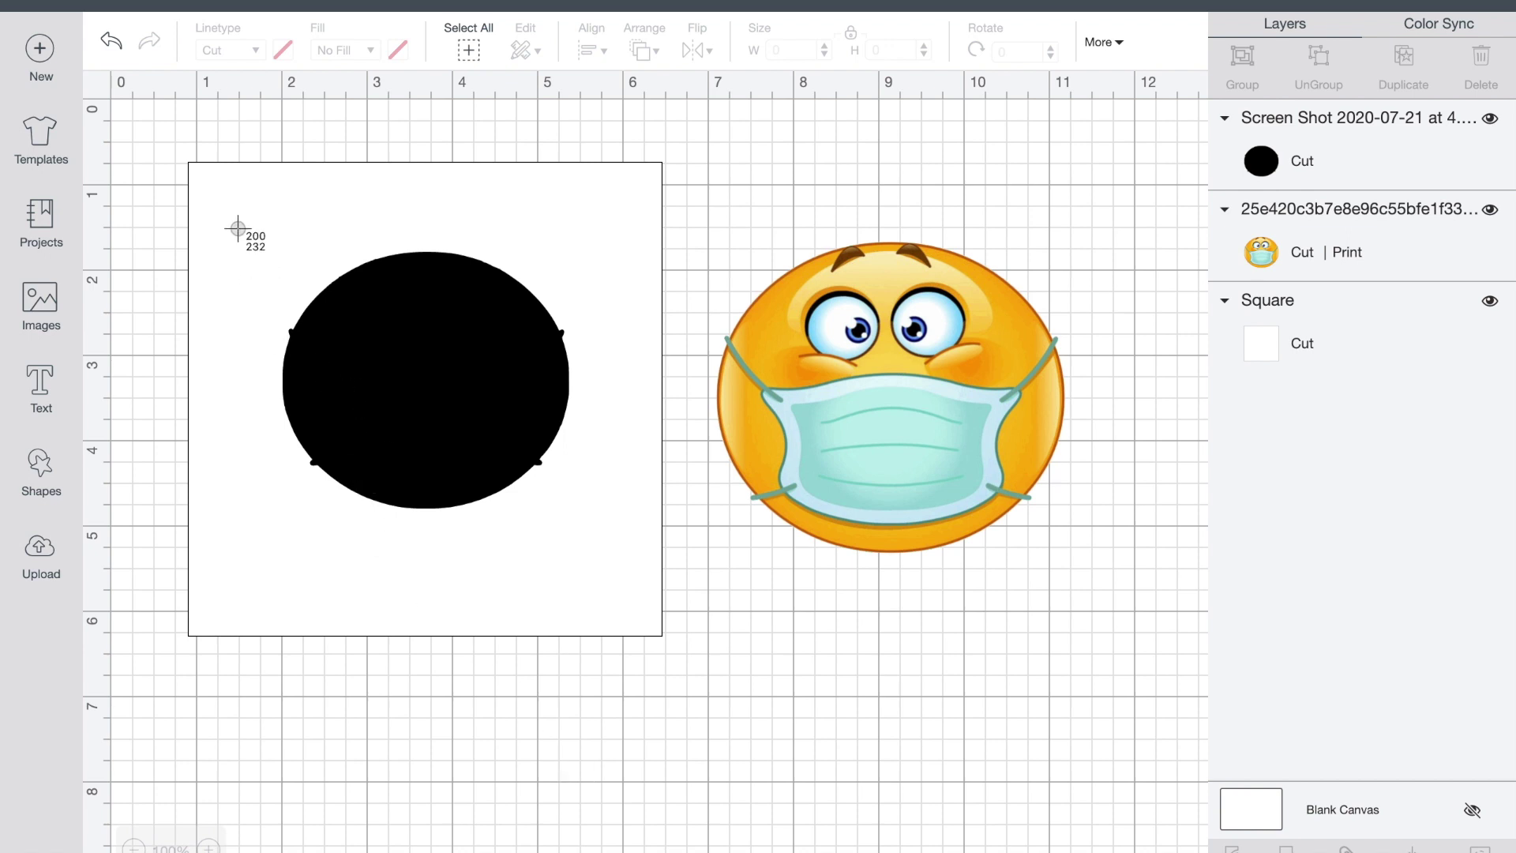
pyautogui.moveTo(222, 211); pyautogui.dragTo(632, 594)
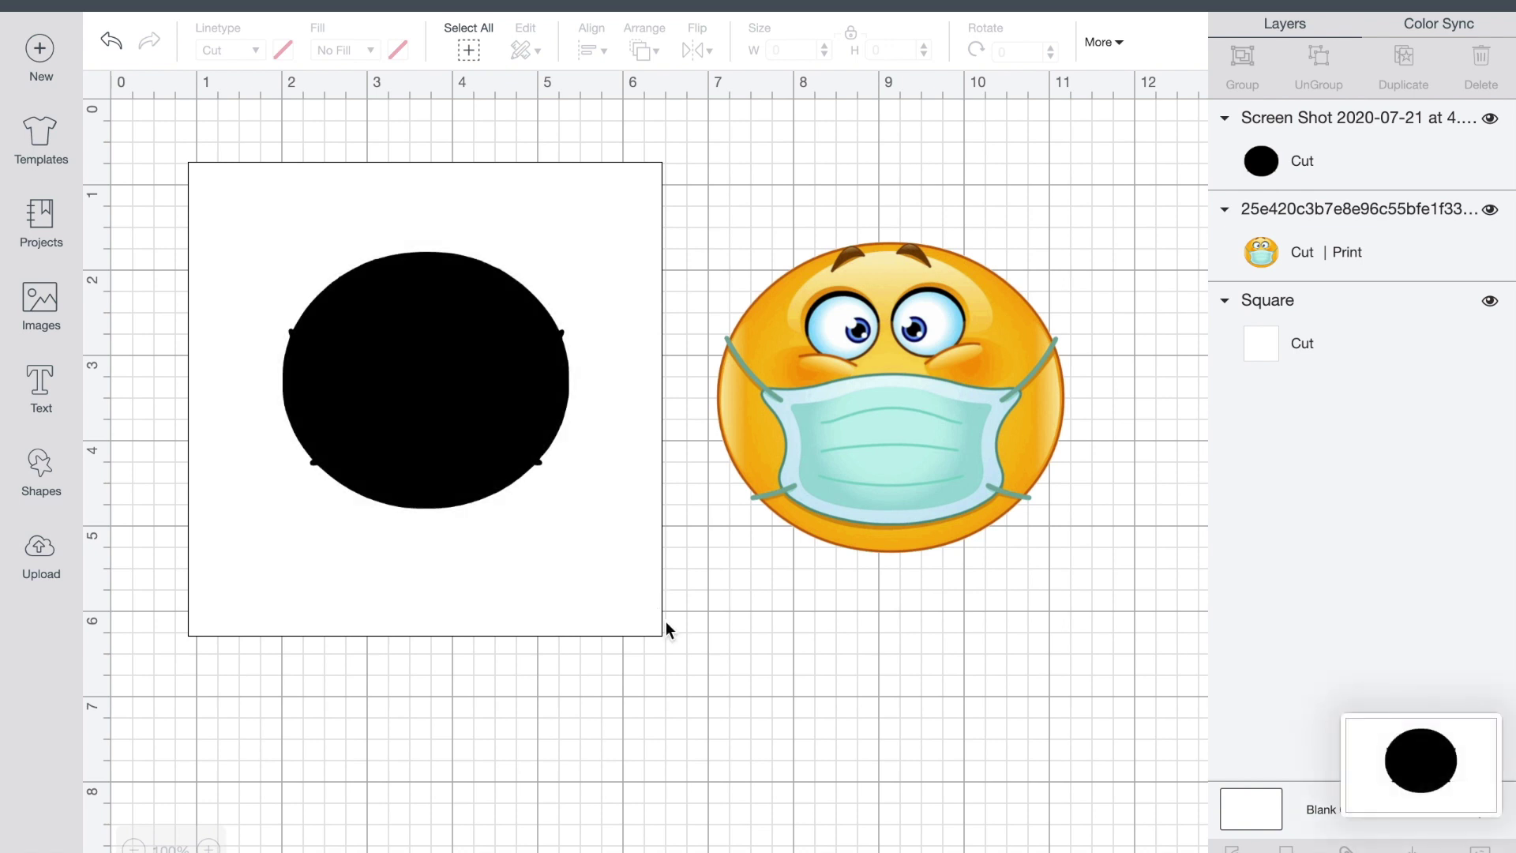
pyautogui.click(818, 841)
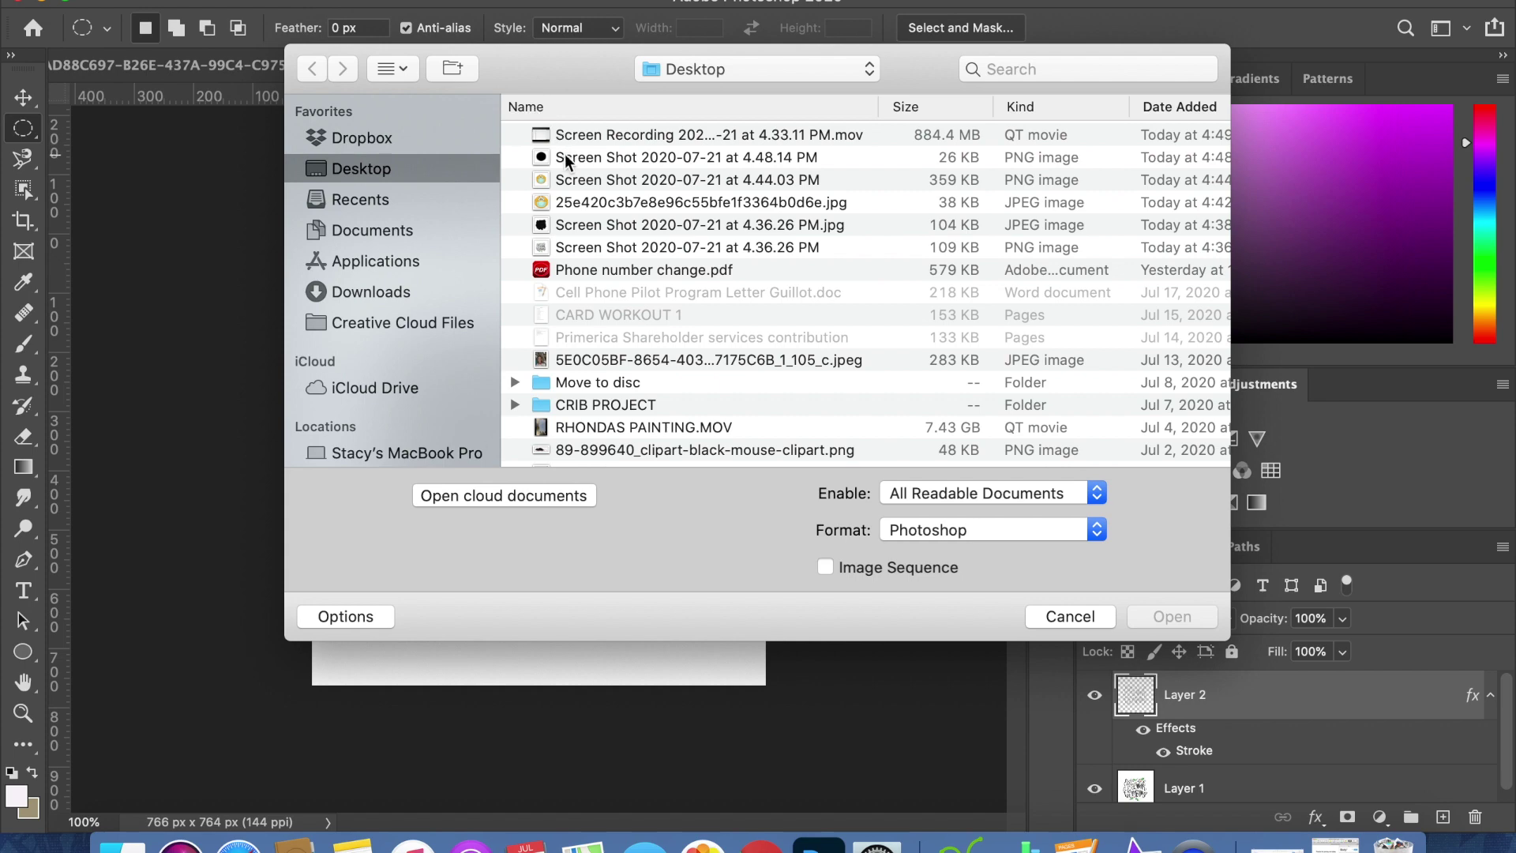
pyautogui.click(565, 155)
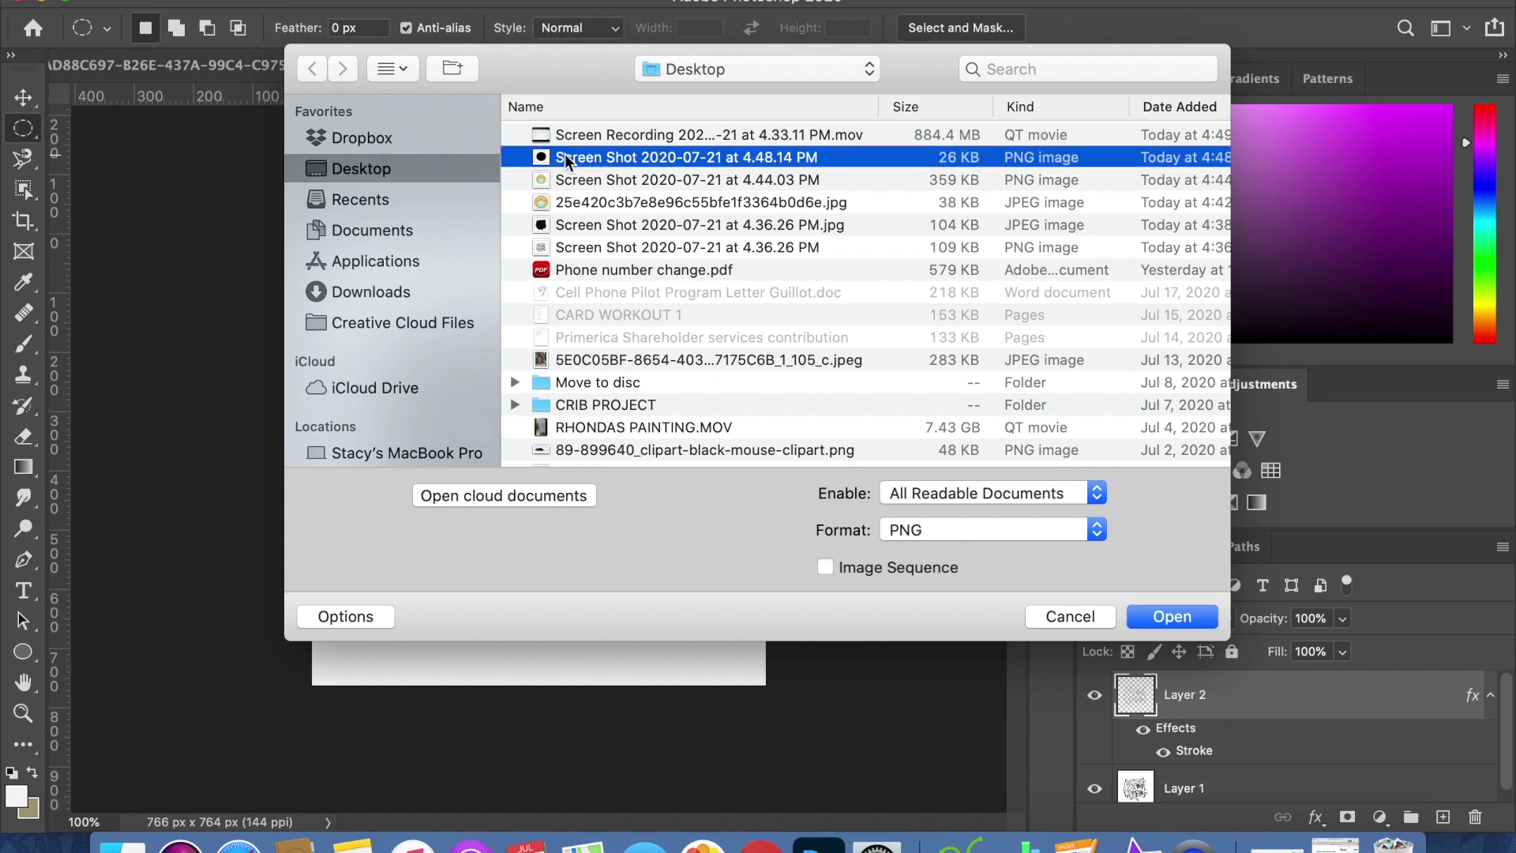
pyautogui.click(1161, 618)
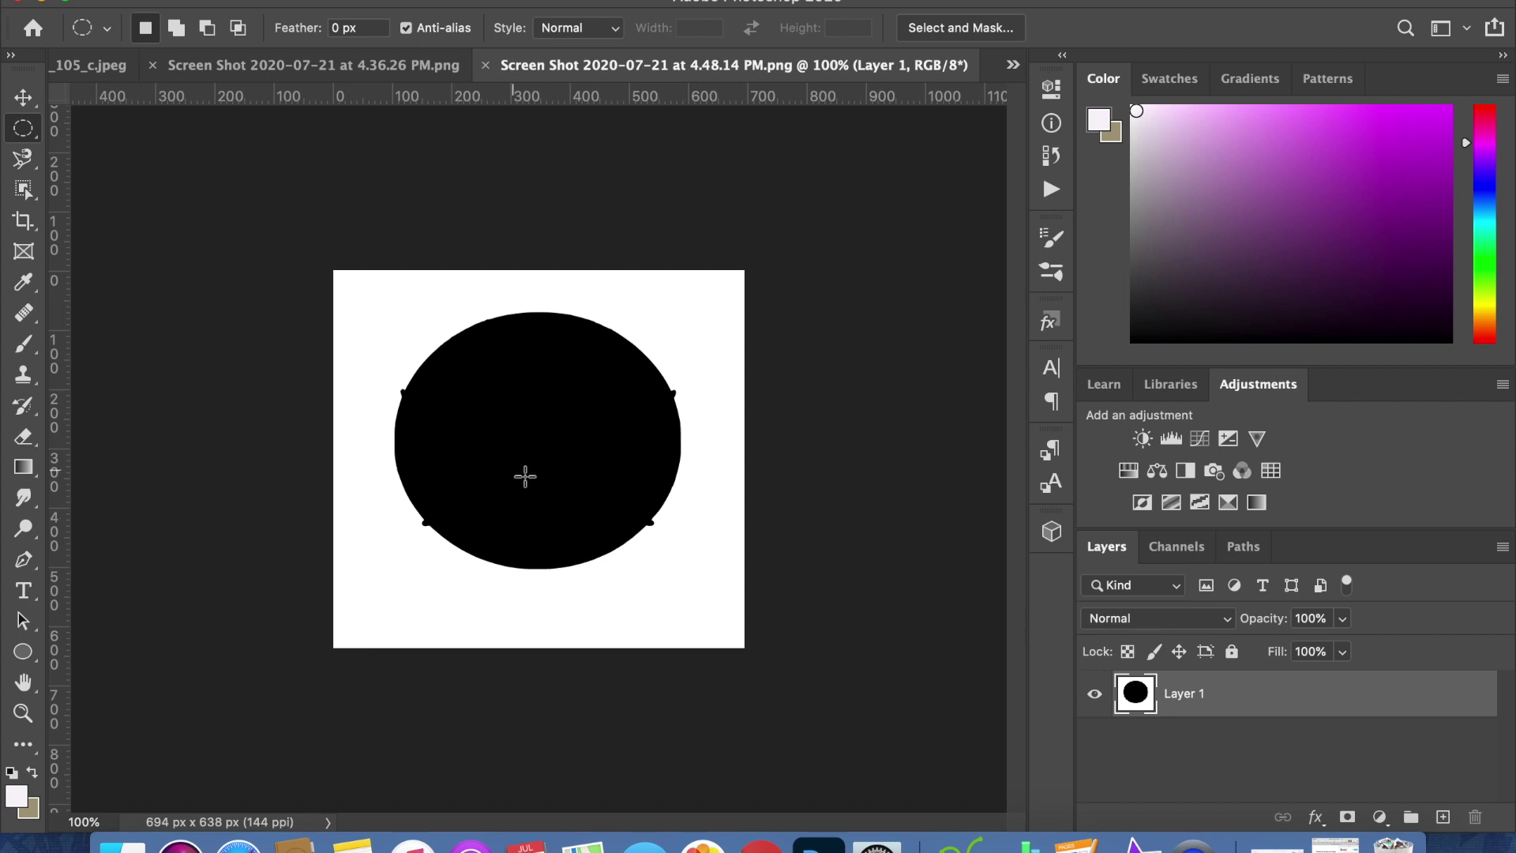
# Select the black silhouette with Select Subject and copy it.
pyautogui.click(478, 3)
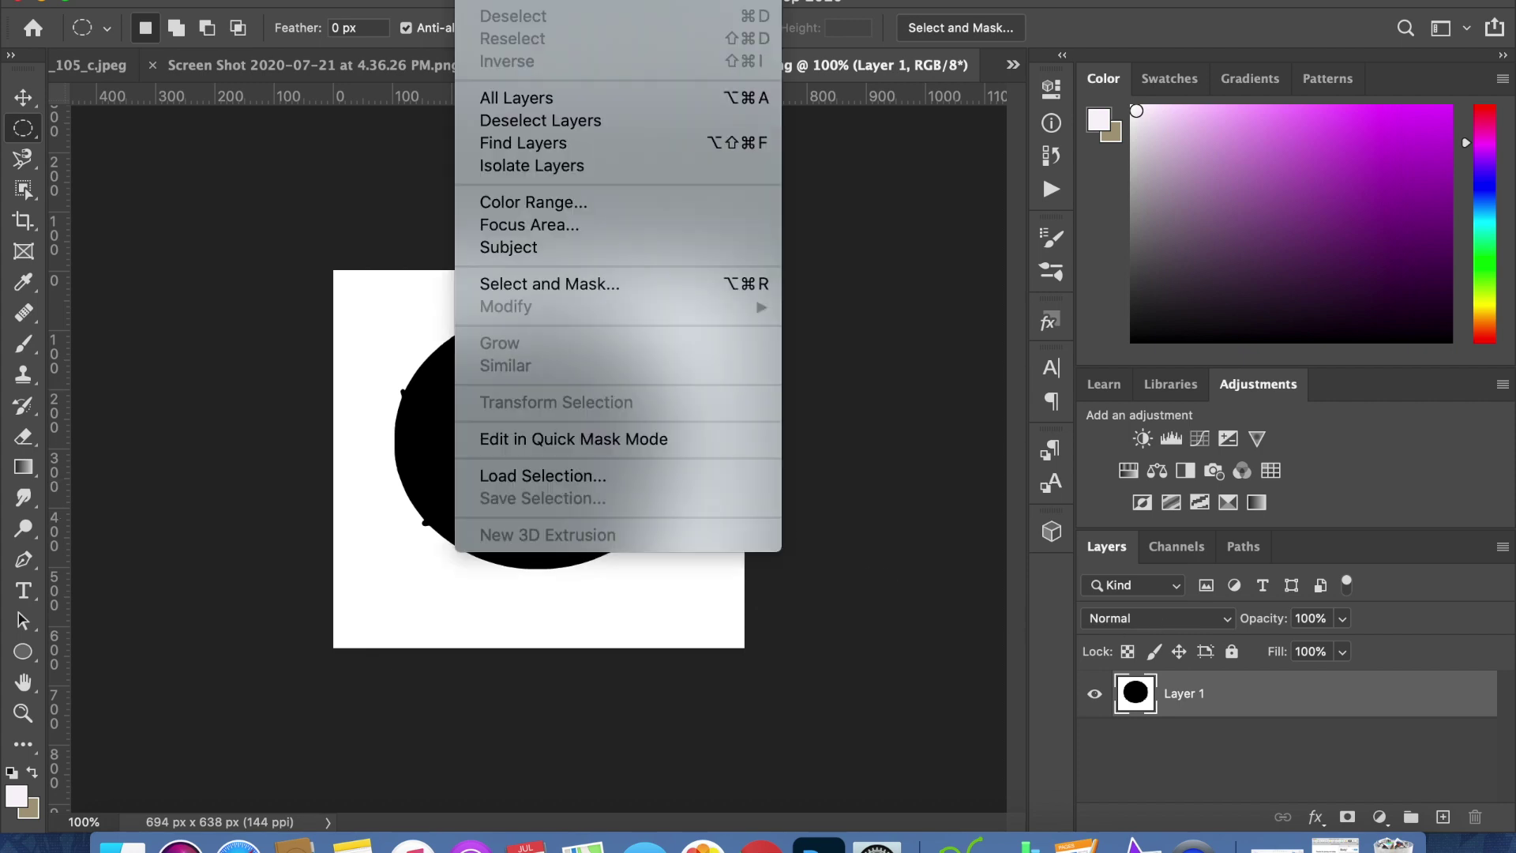
pyautogui.click(505, 247)
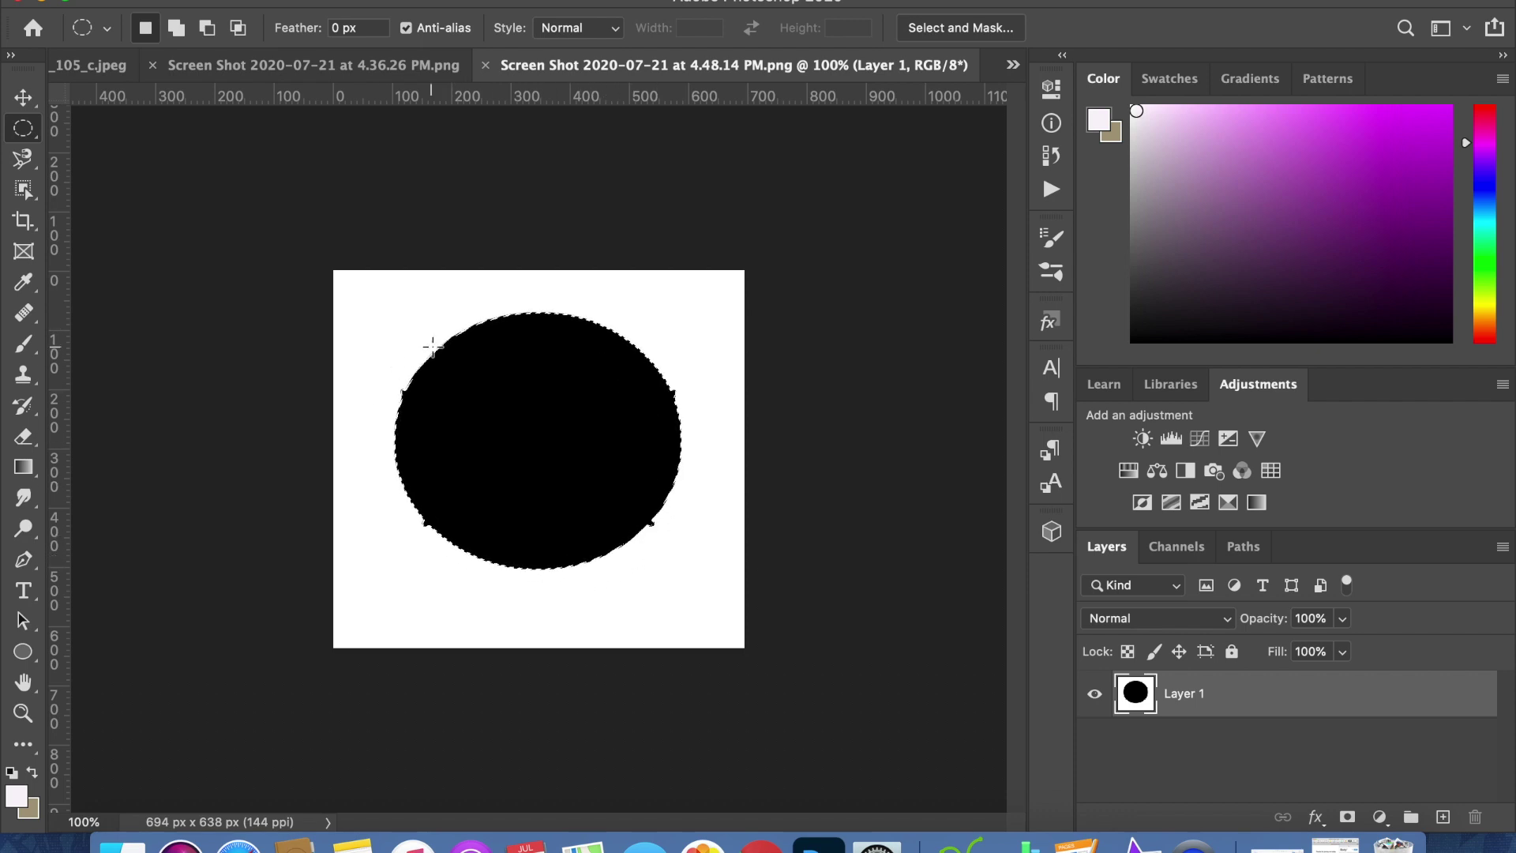
pyautogui.click(237, 2)
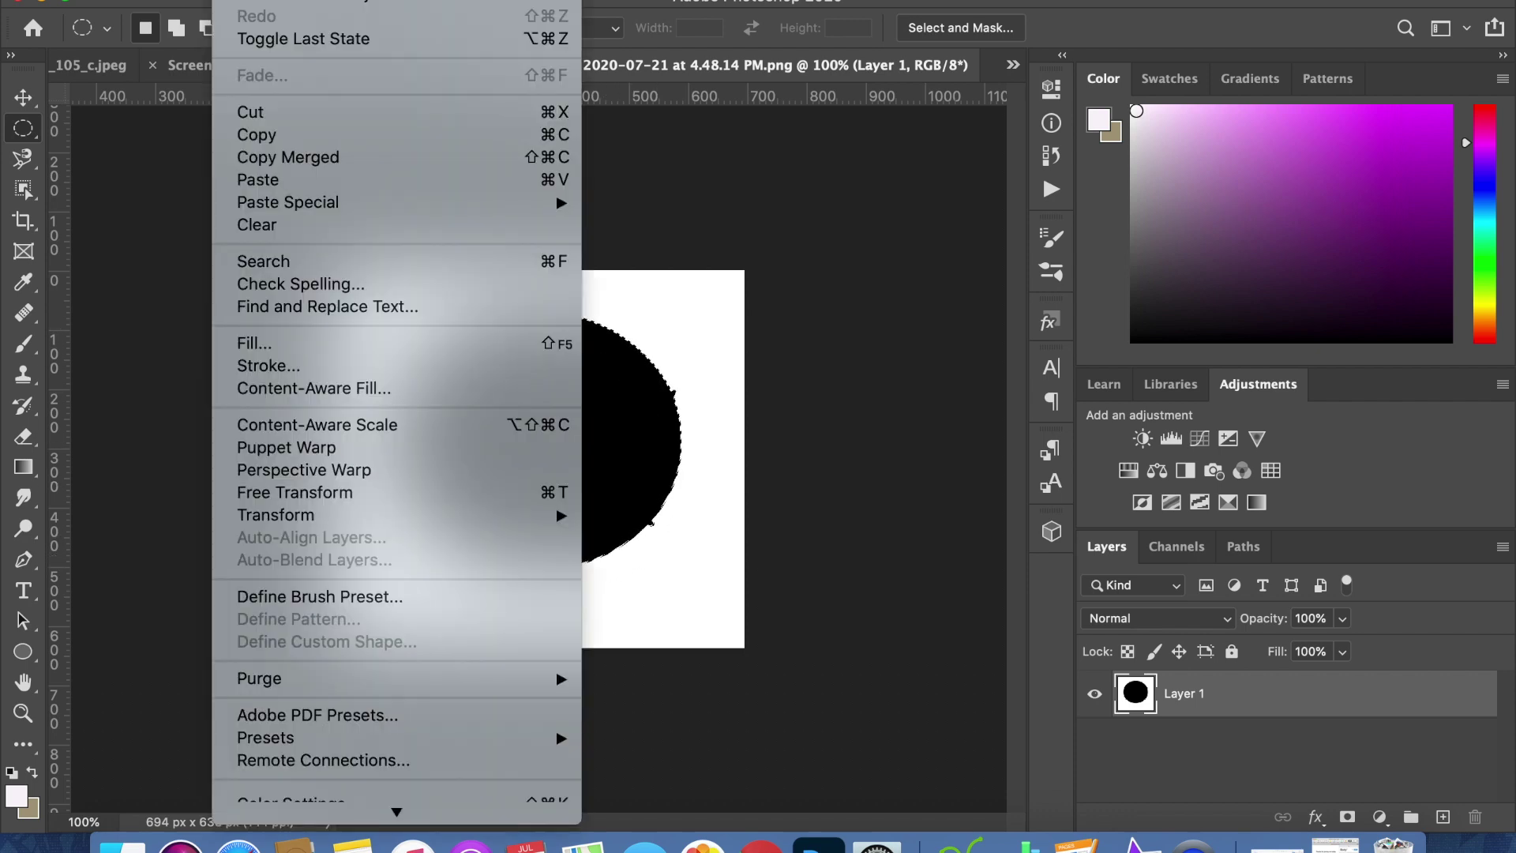
pyautogui.click(246, 135)
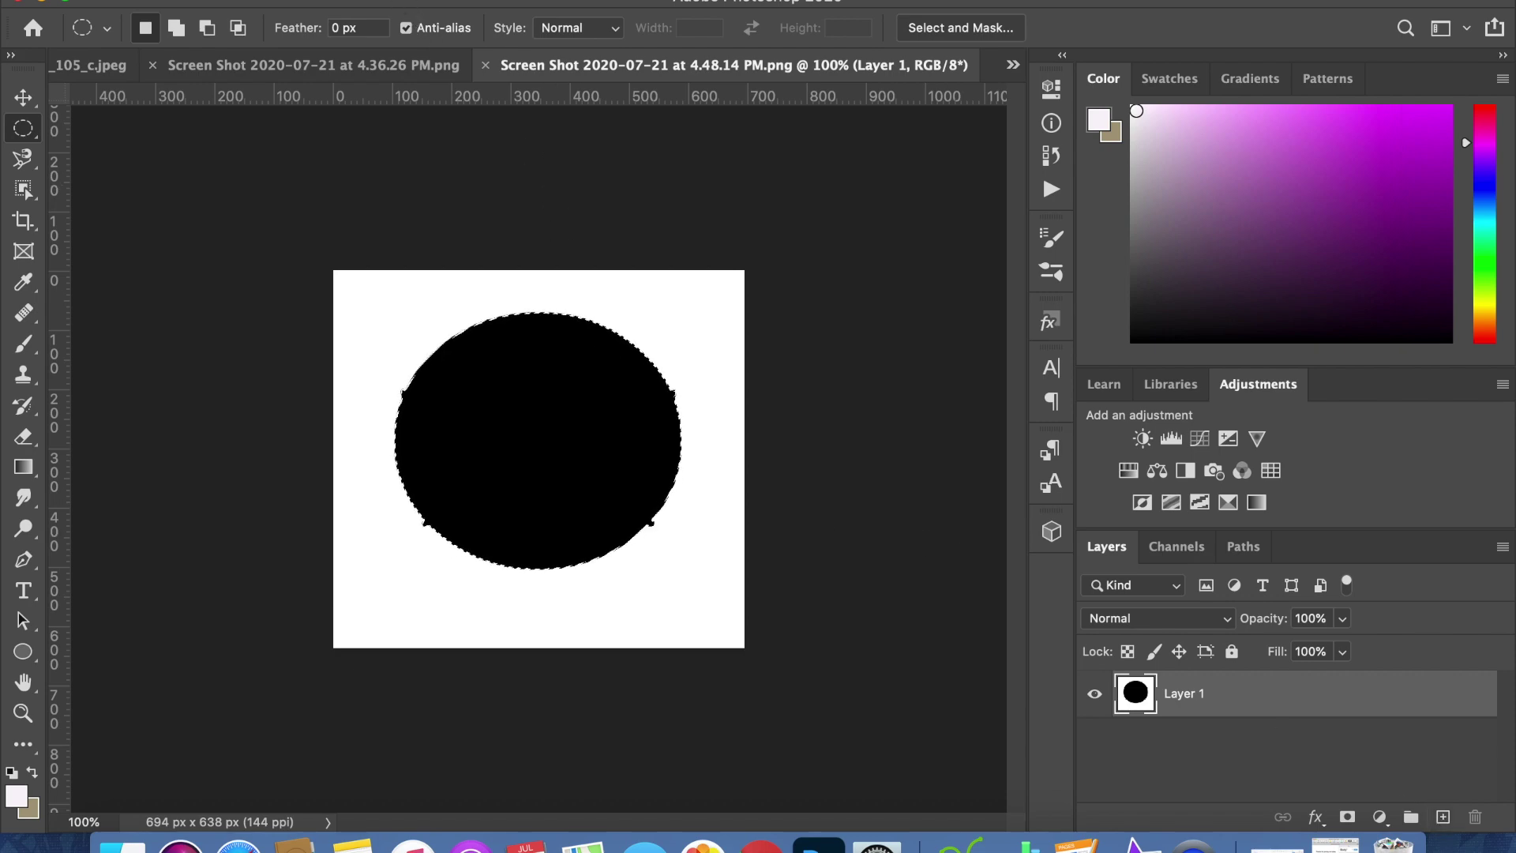
# Create a new layer named Layer 2 and paste the copied silhouette onto it.
pyautogui.click(365, 1)
pyautogui.moveTo(367, 2)
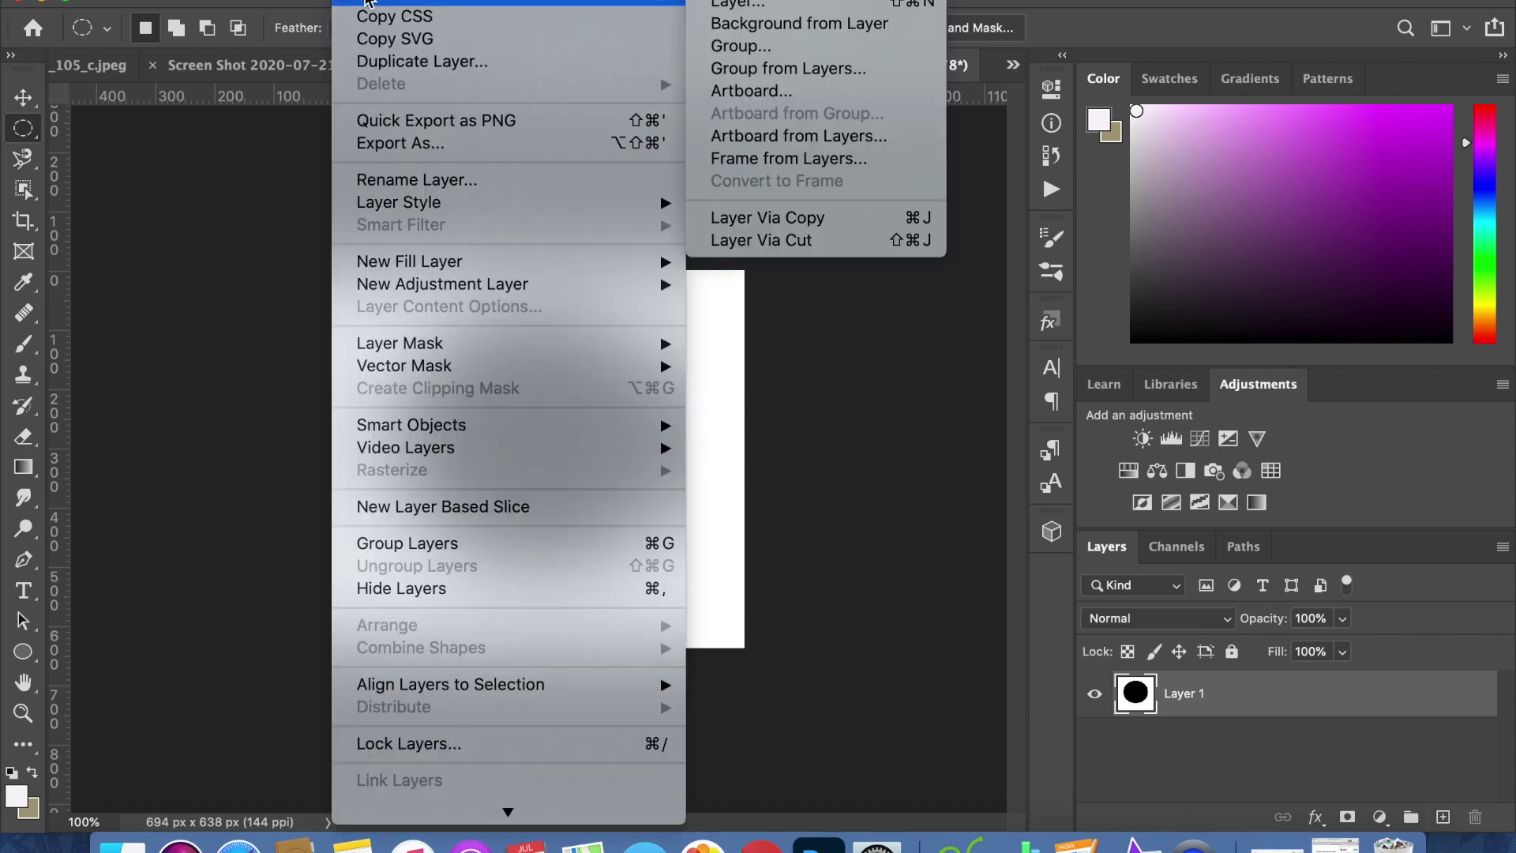
pyautogui.click(751, 5)
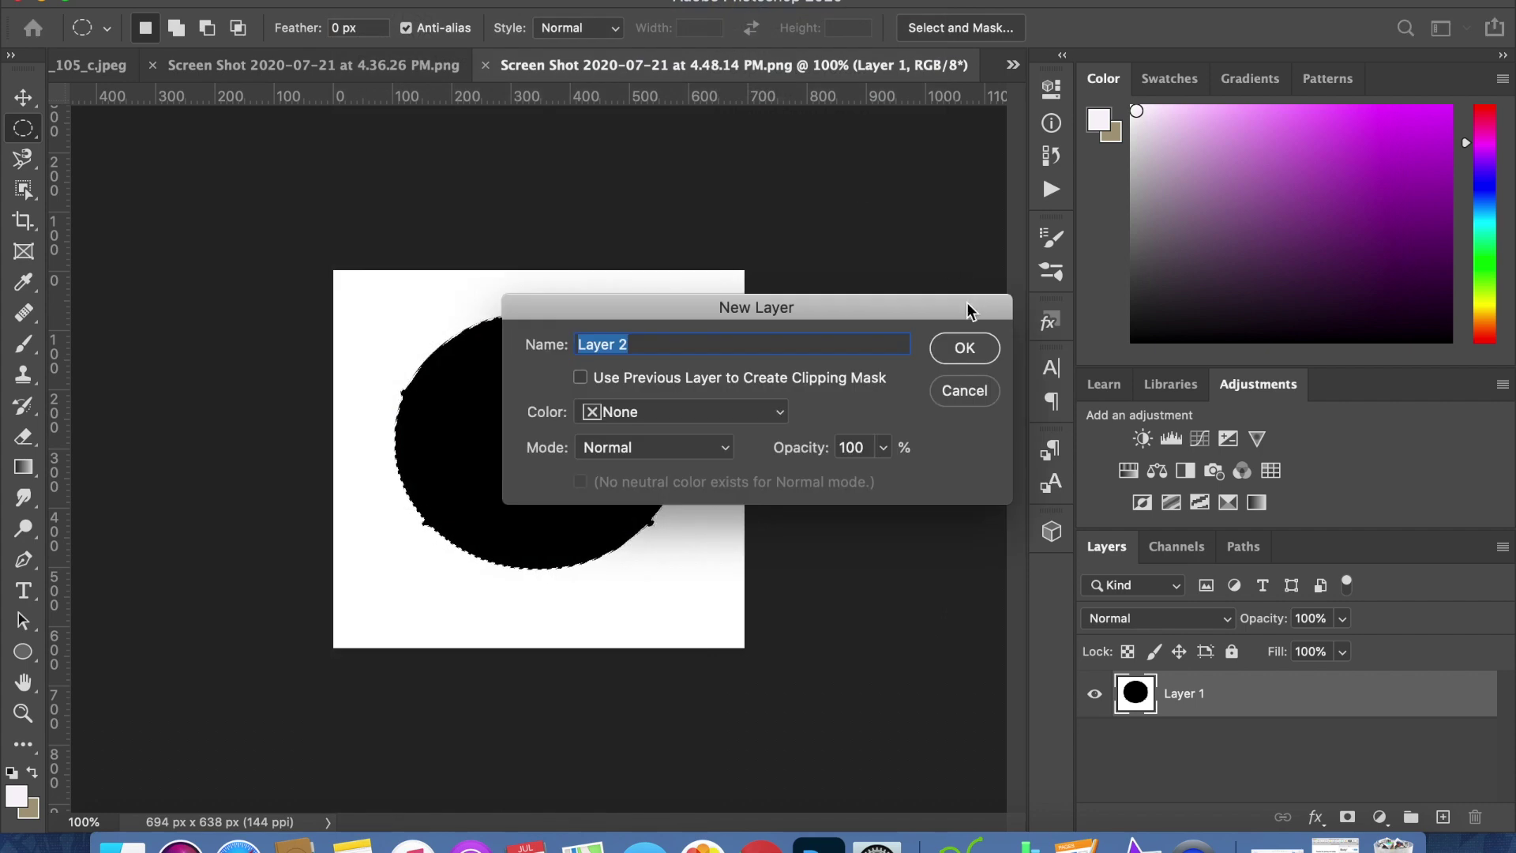
pyautogui.click(952, 350)
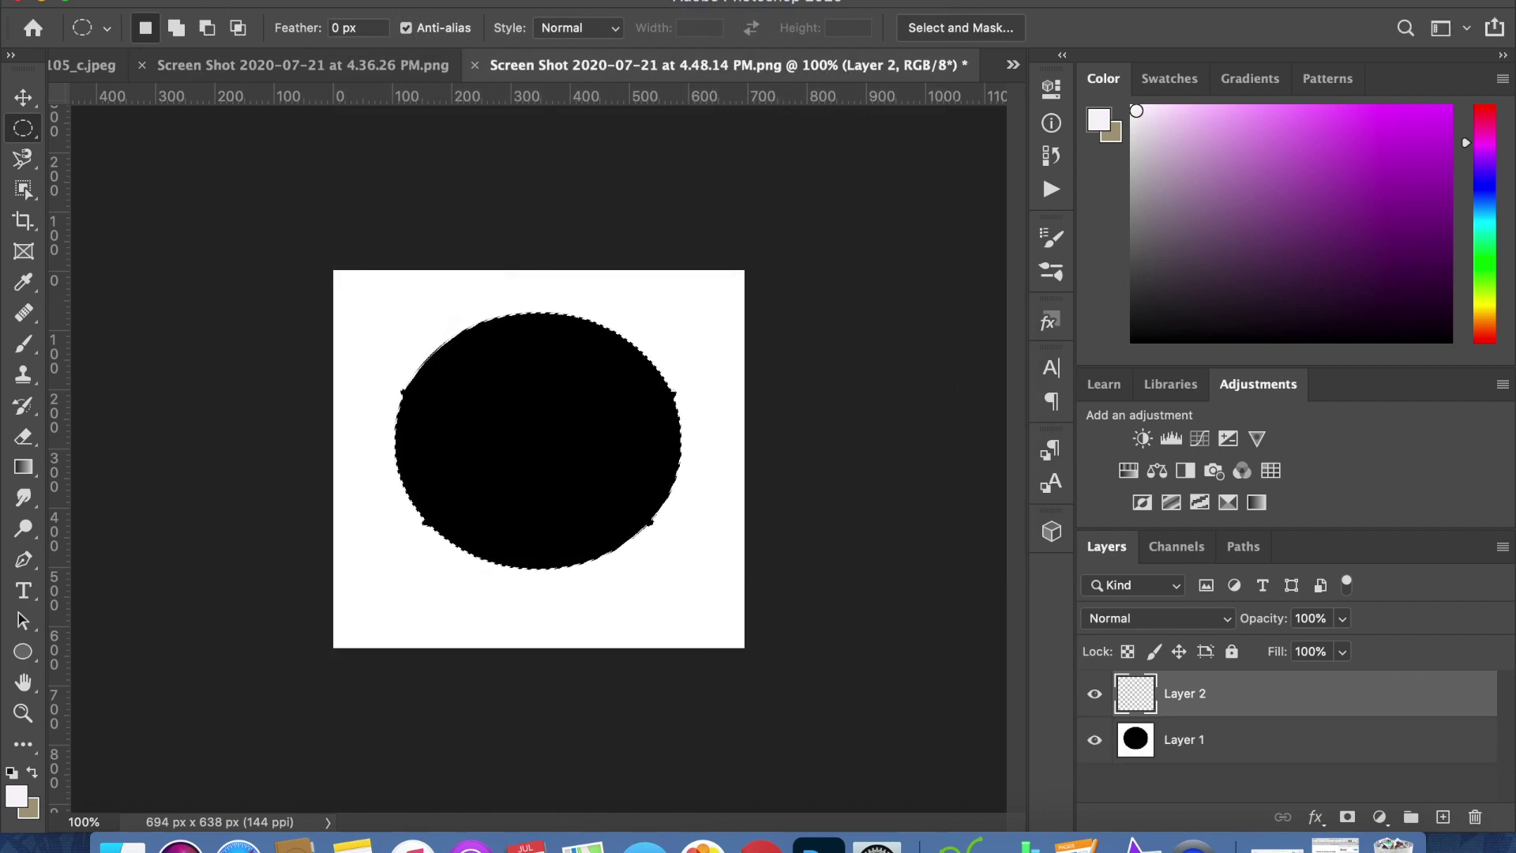
pyautogui.click(206, 6)
pyautogui.click(252, 183)
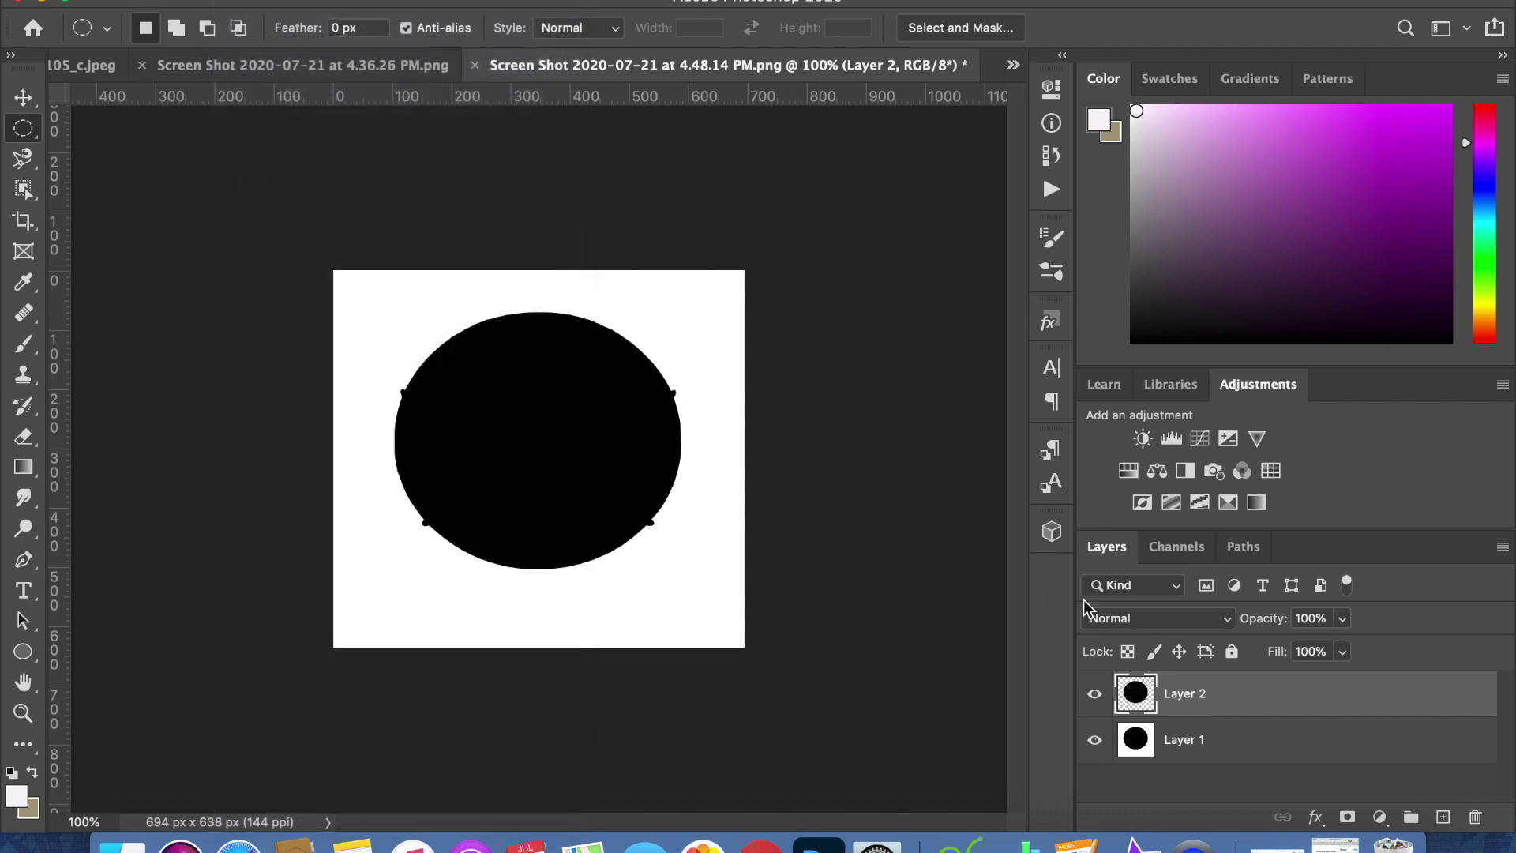
# Add a 24 px black outside Stroke to the silhouette on Layer 2.
pyautogui.doubleClick(1135, 701)
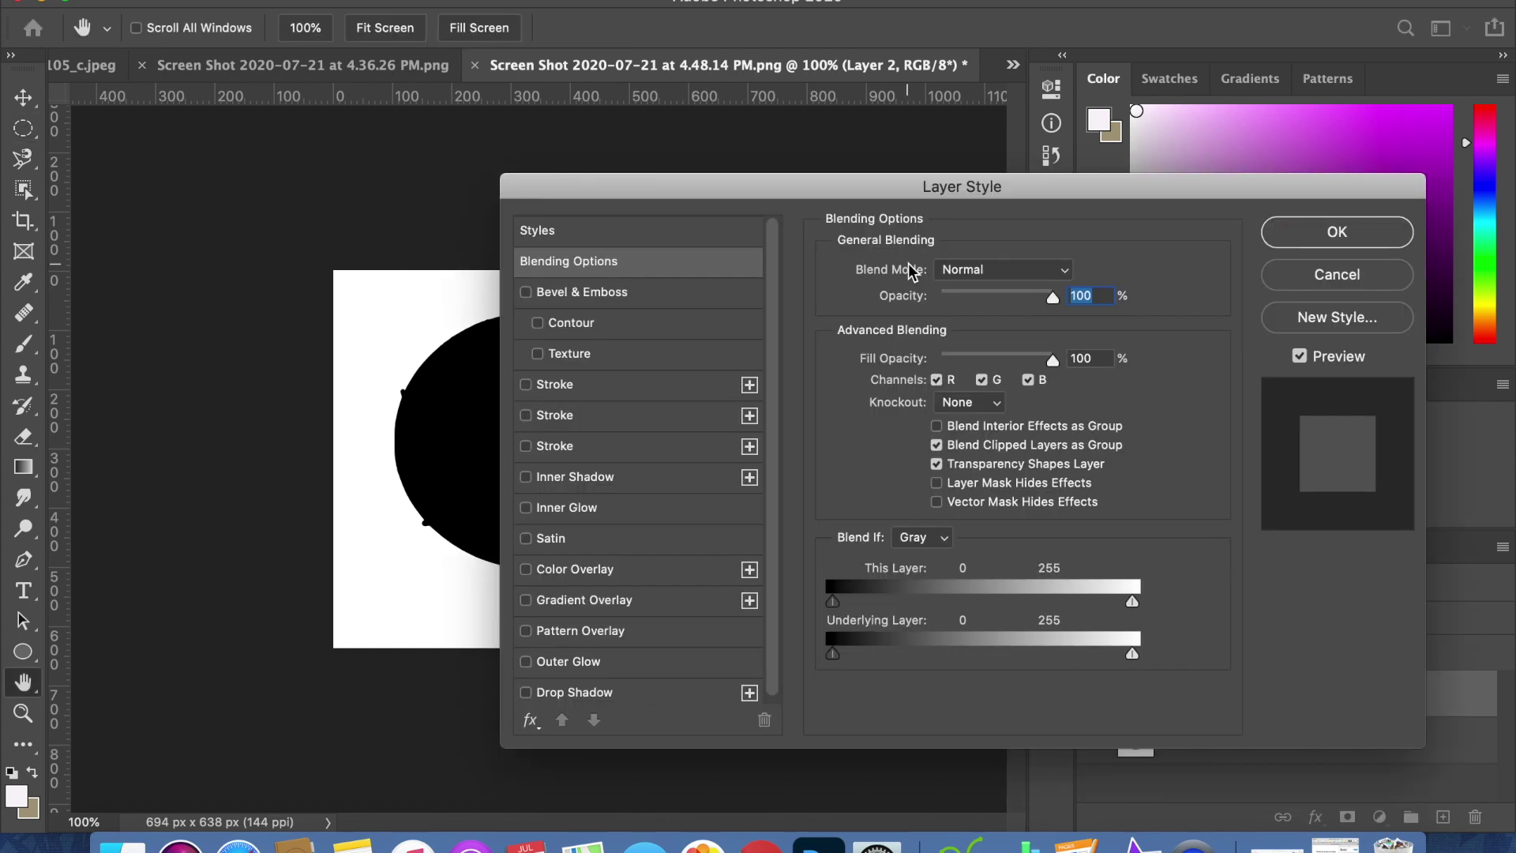
pyautogui.click(567, 386)
pyautogui.moveTo(738, 186); pyautogui.dragTo(1085, 220)
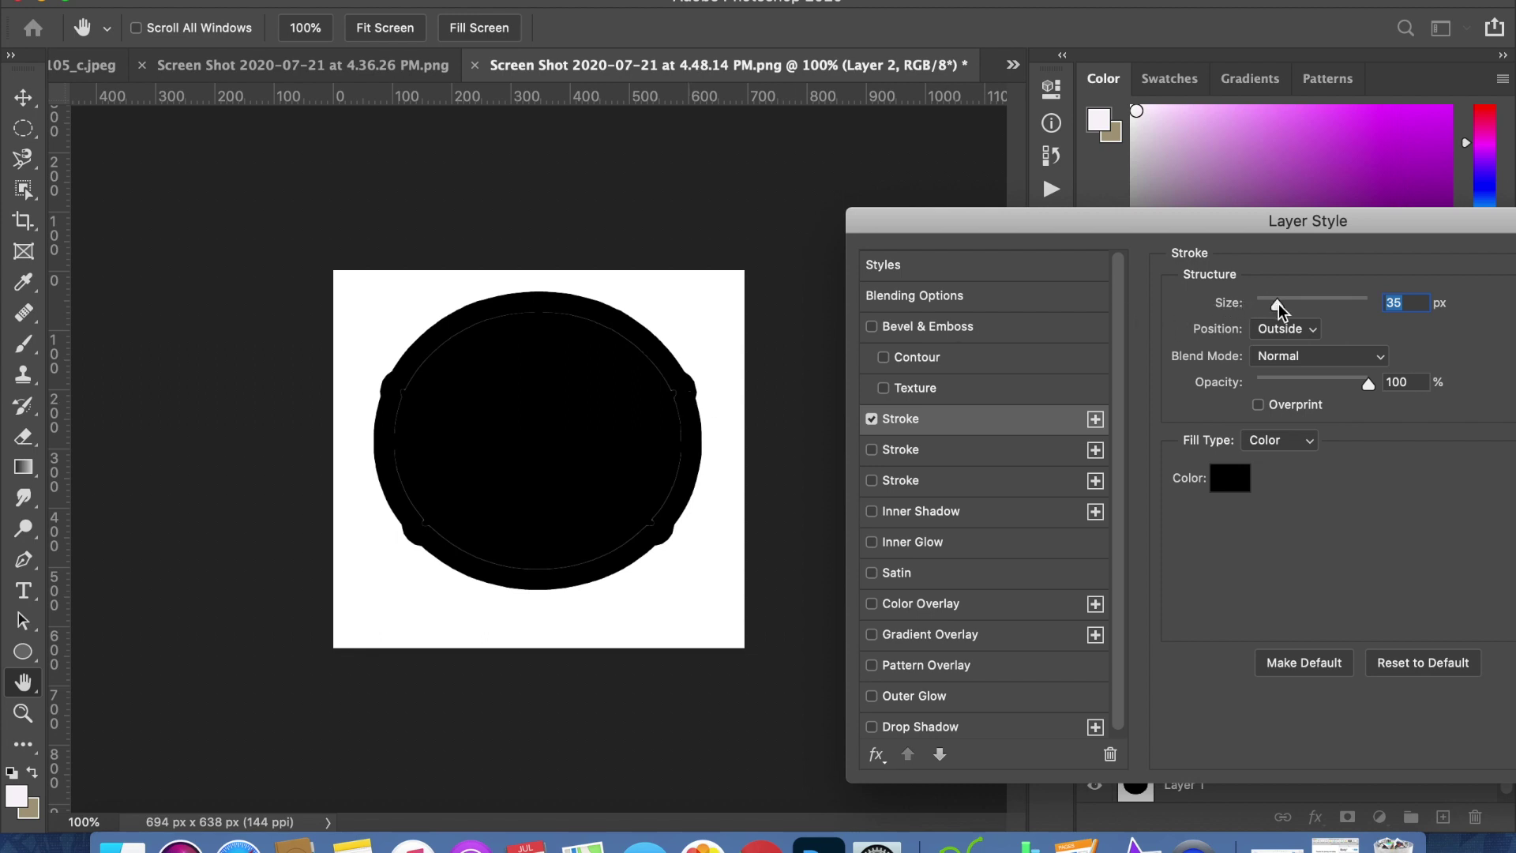
pyautogui.moveTo(1277, 303)
pyautogui.mouseDown()
pyautogui.moveTo(1292, 305)
pyautogui.moveTo(1273, 305)
pyautogui.mouseUp()
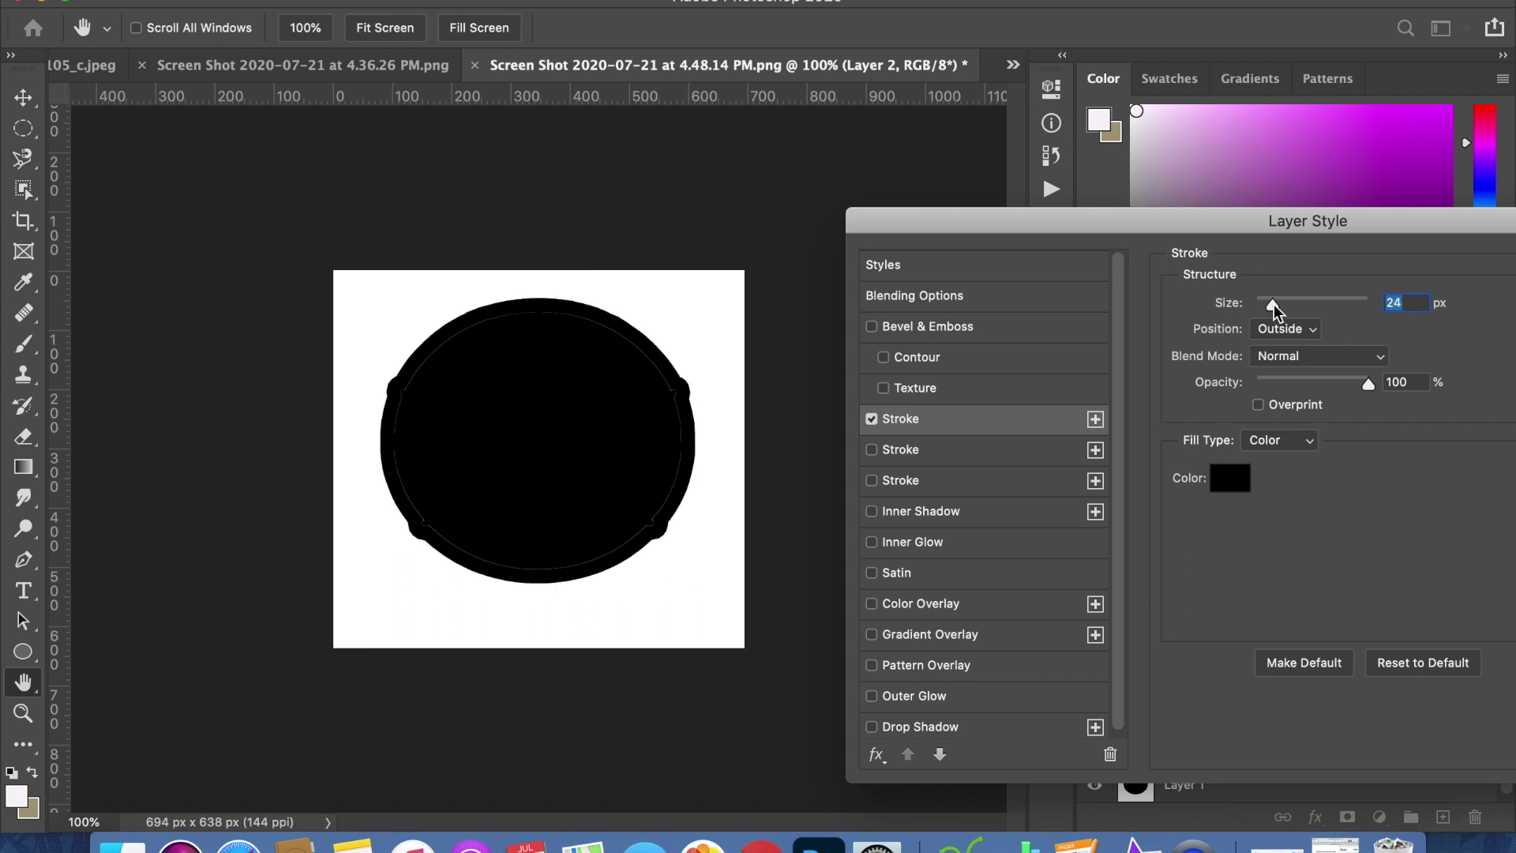
pyautogui.moveTo(1138, 227); pyautogui.dragTo(787, 216)
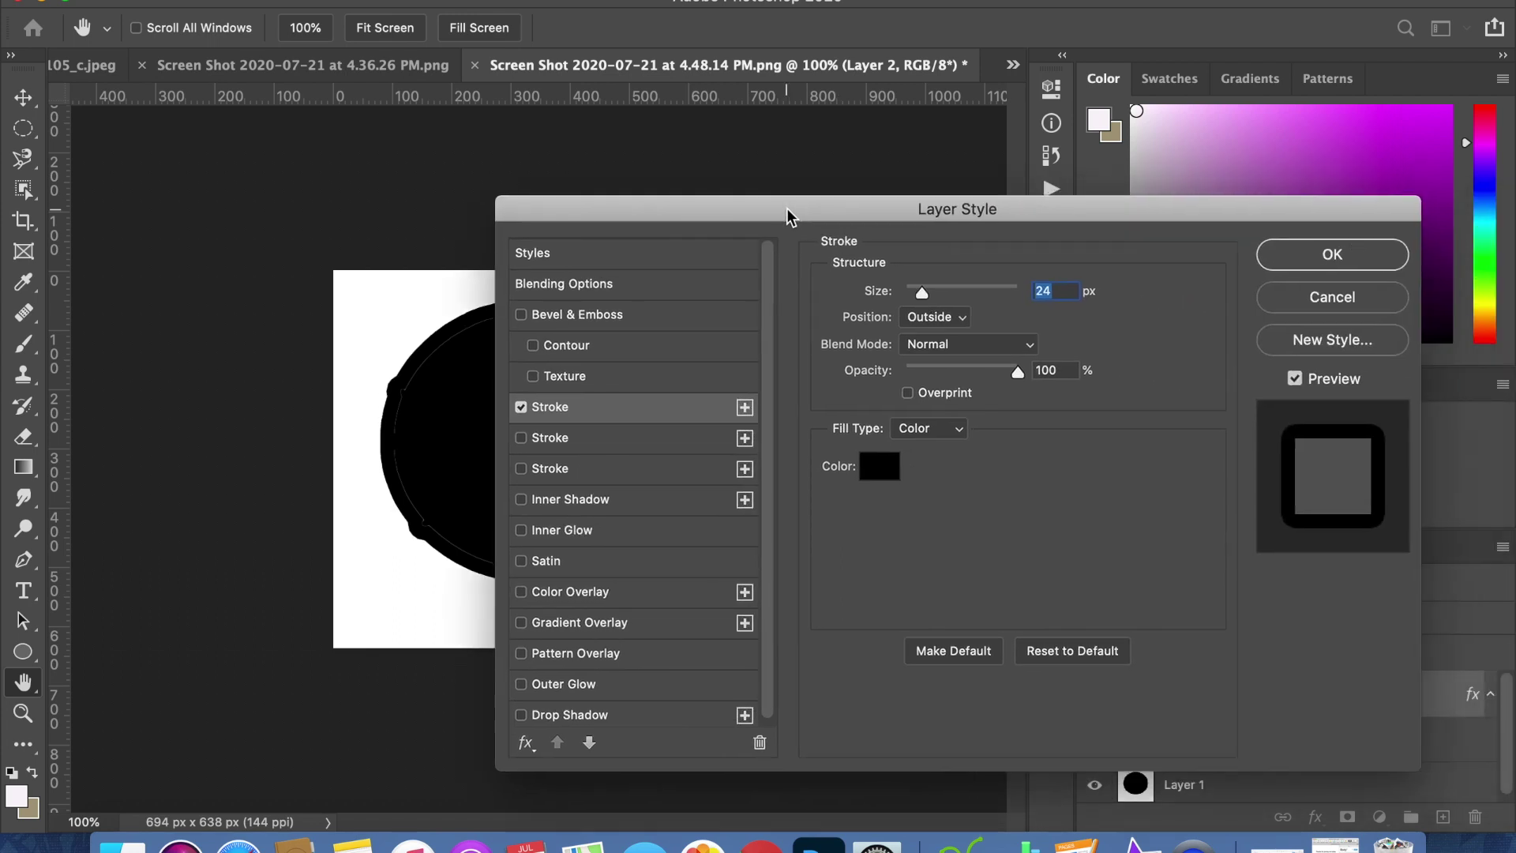
pyautogui.click(1318, 253)
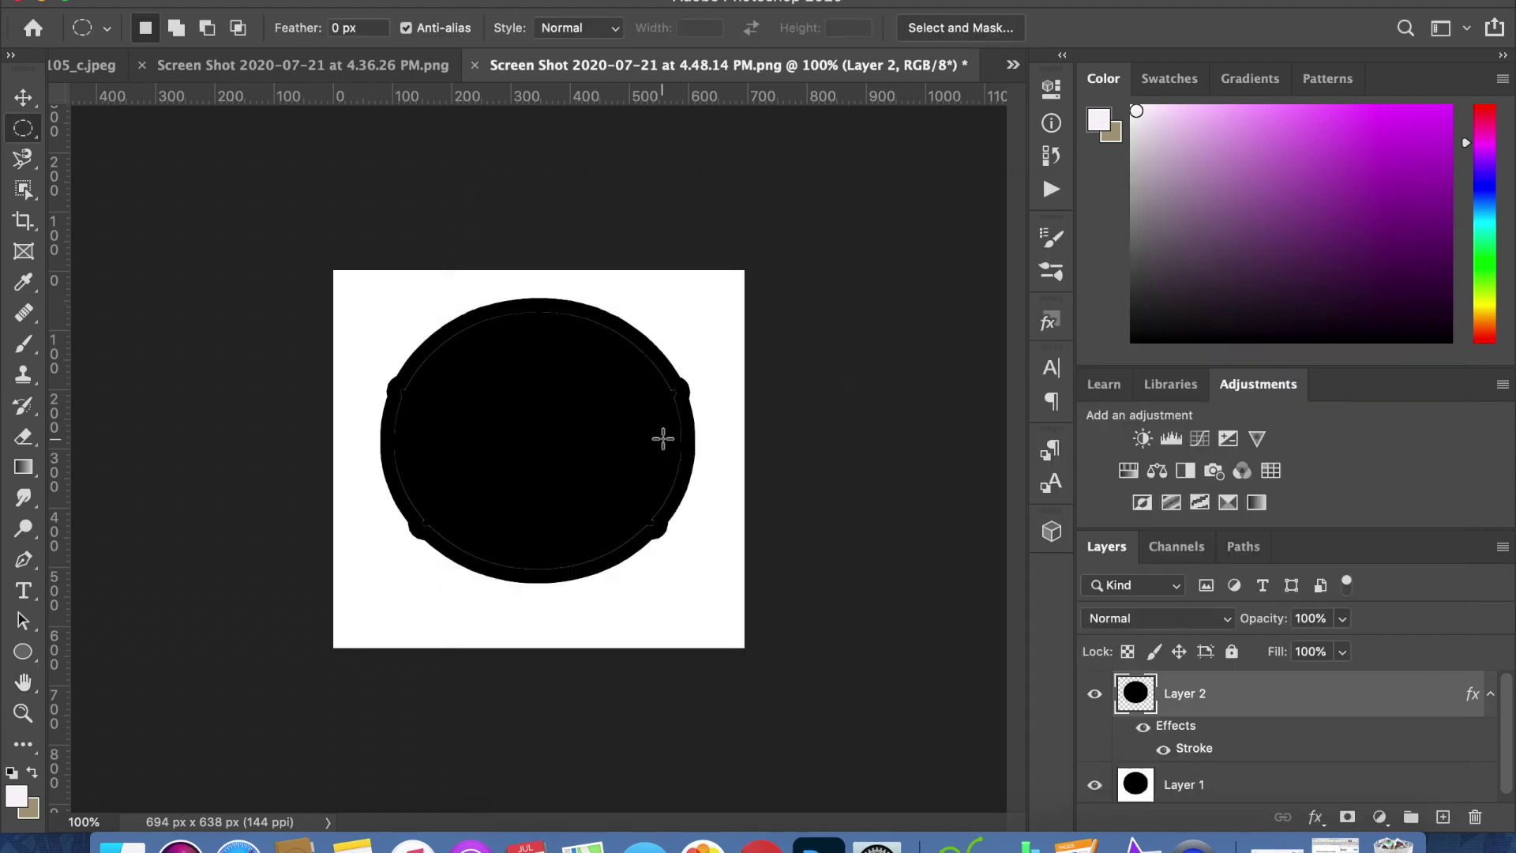
# Save the outlined silhouette on the computer's Desktop as a JPEG copy with quality 10.
pyautogui.click(198, 4)
pyautogui.click(221, 234)
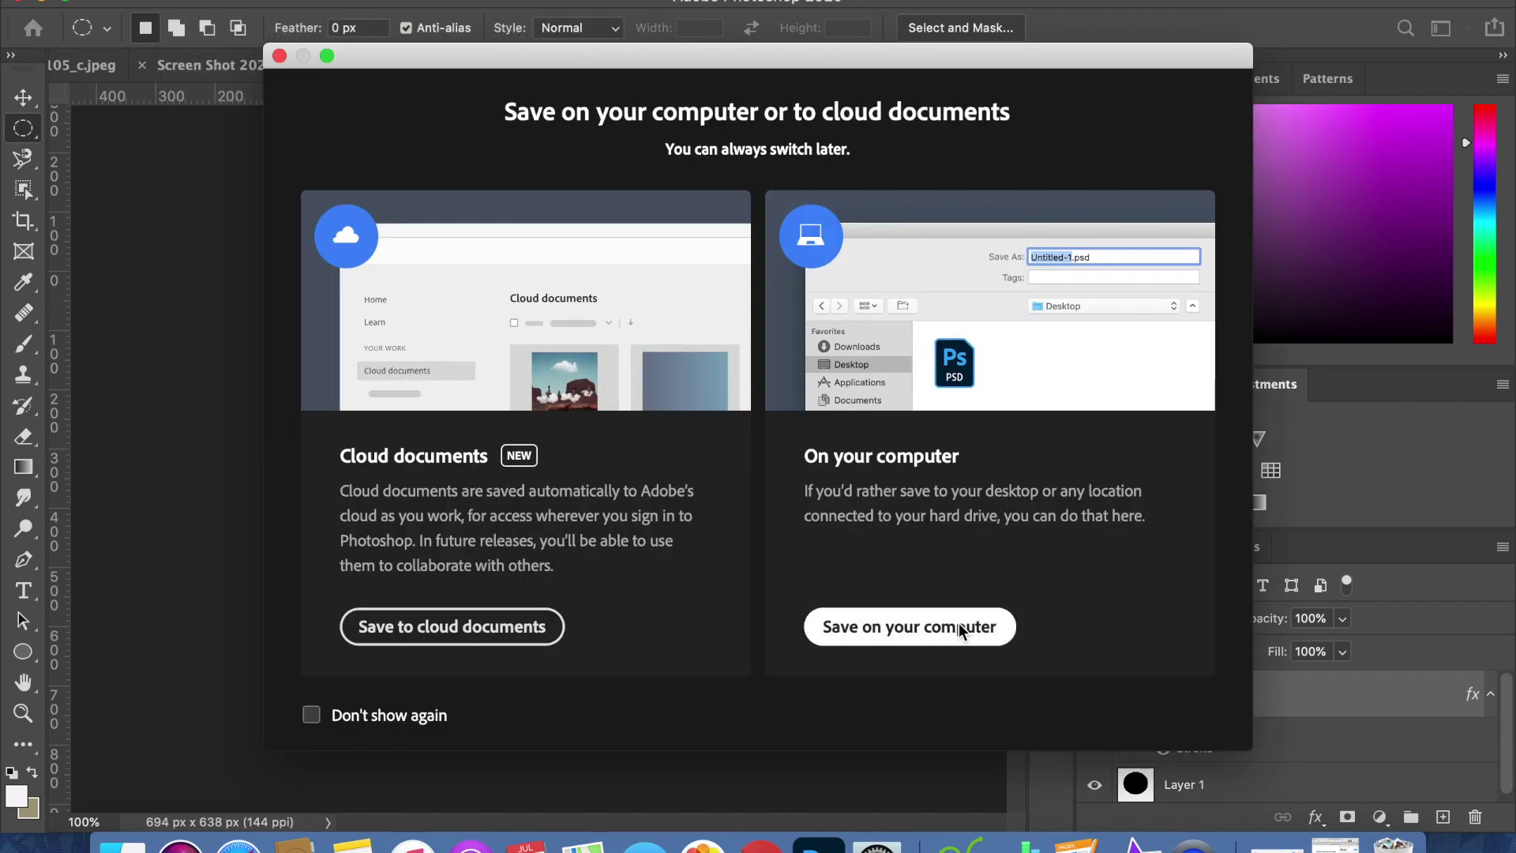
pyautogui.click(957, 626)
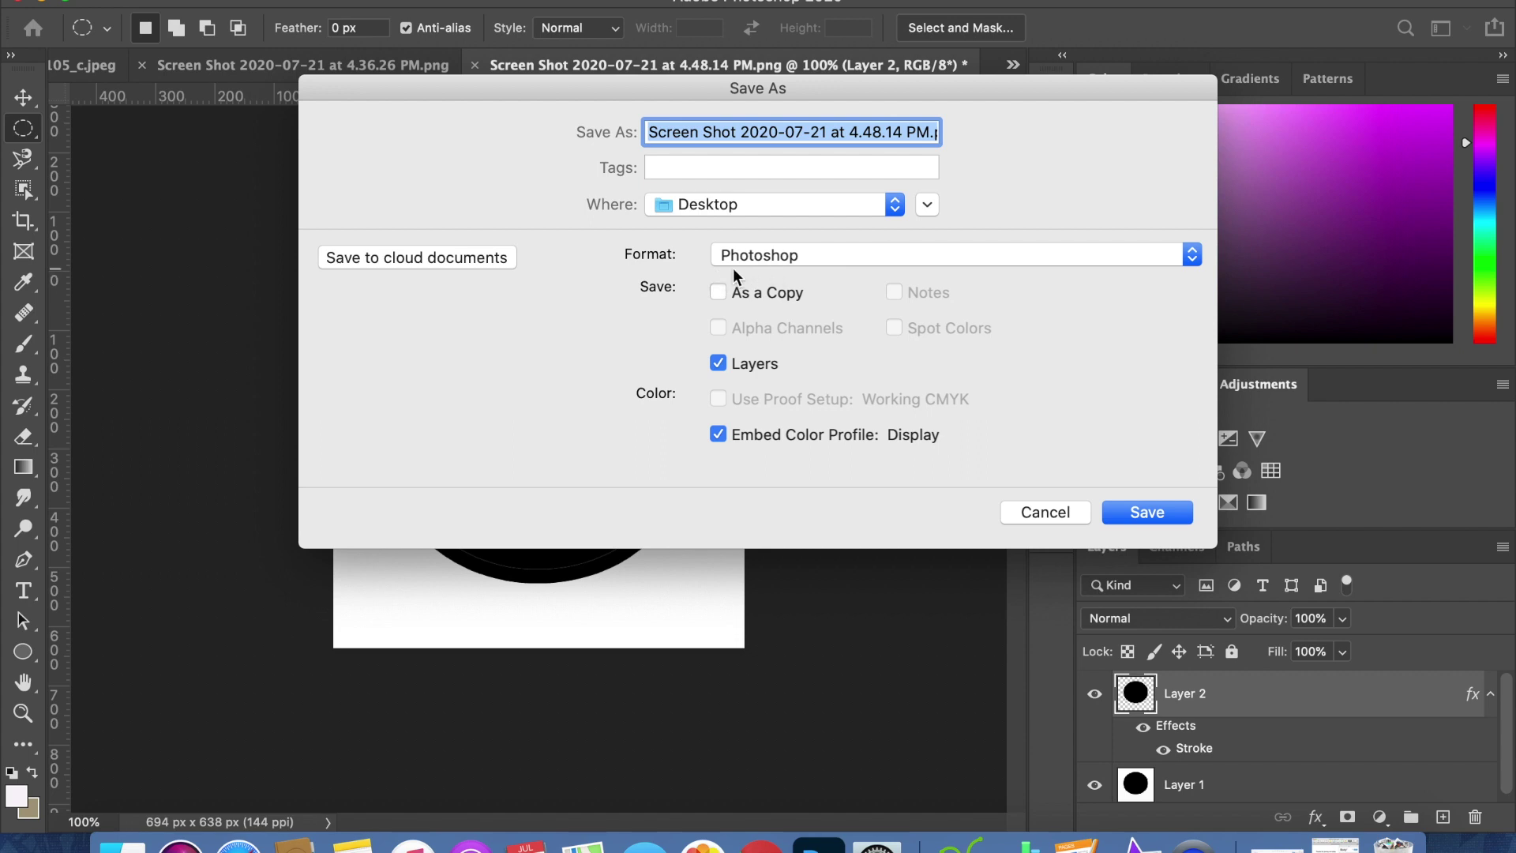
pyautogui.click(802, 258)
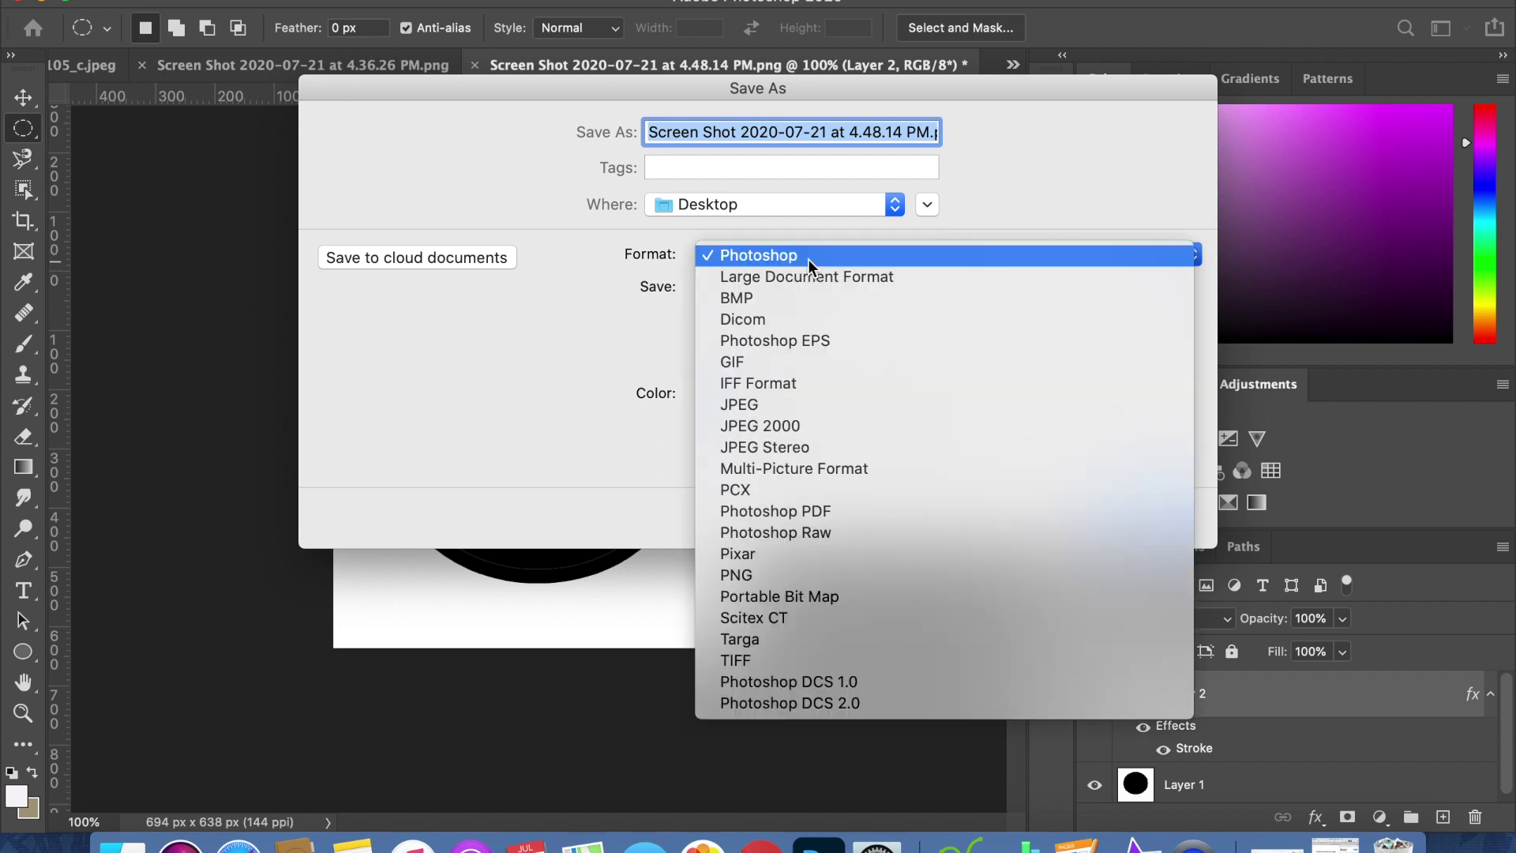
pyautogui.click(755, 407)
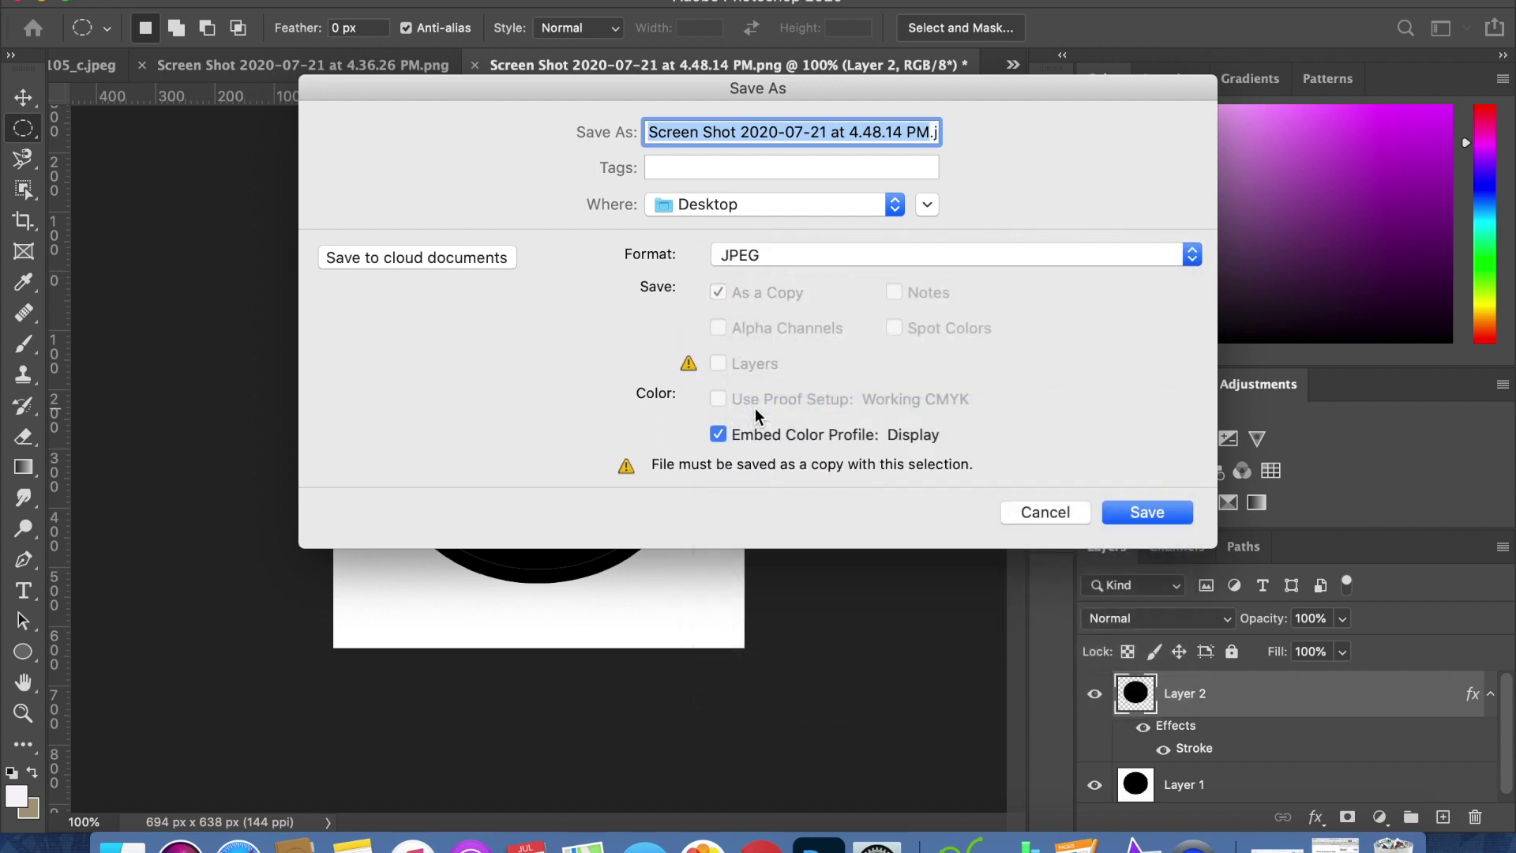
pyautogui.click(1144, 512)
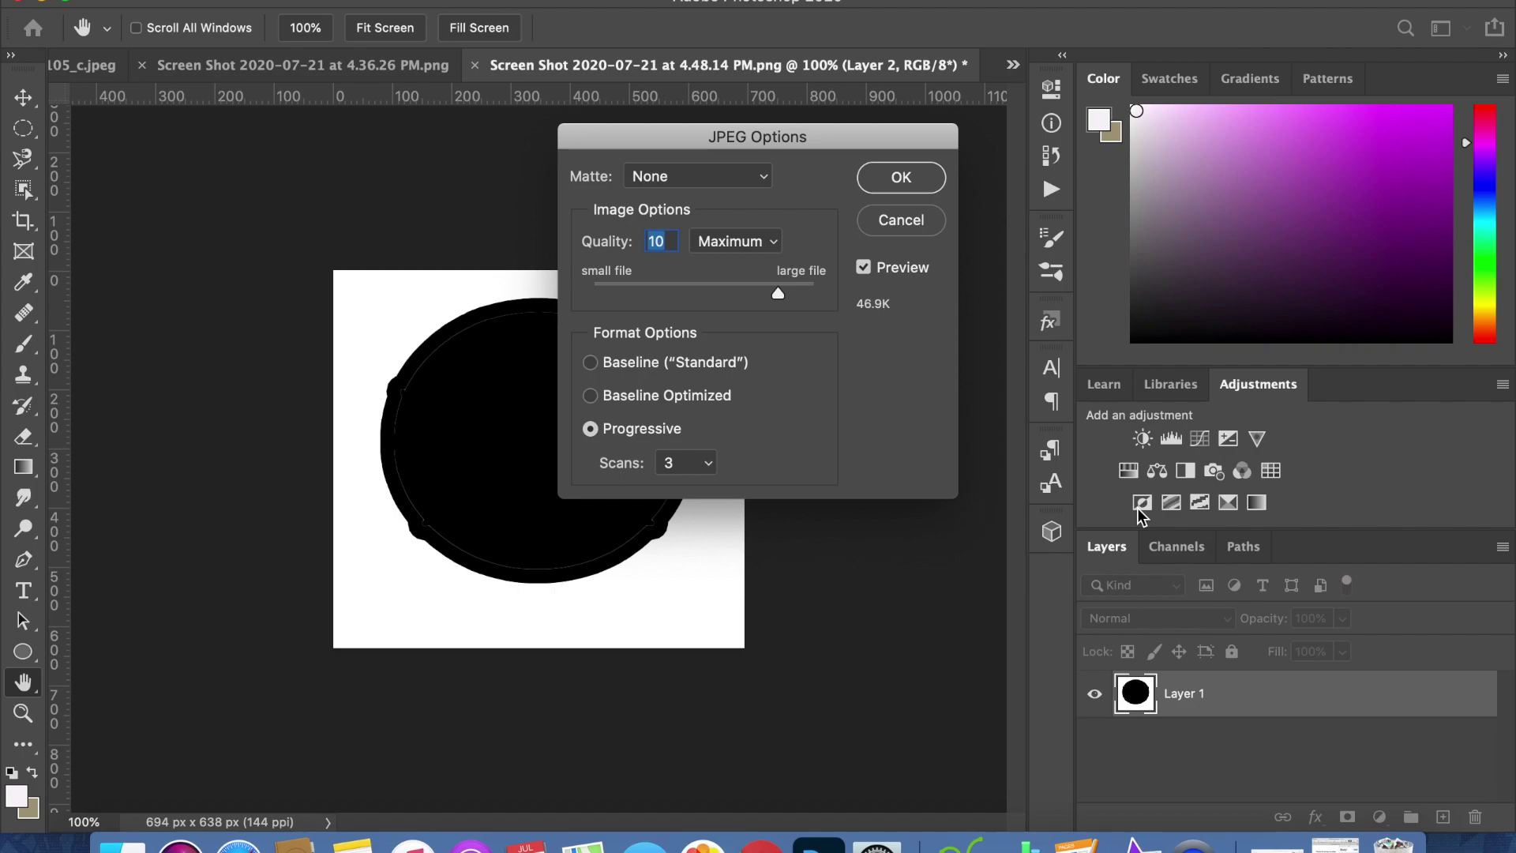
pyautogui.click(884, 180)
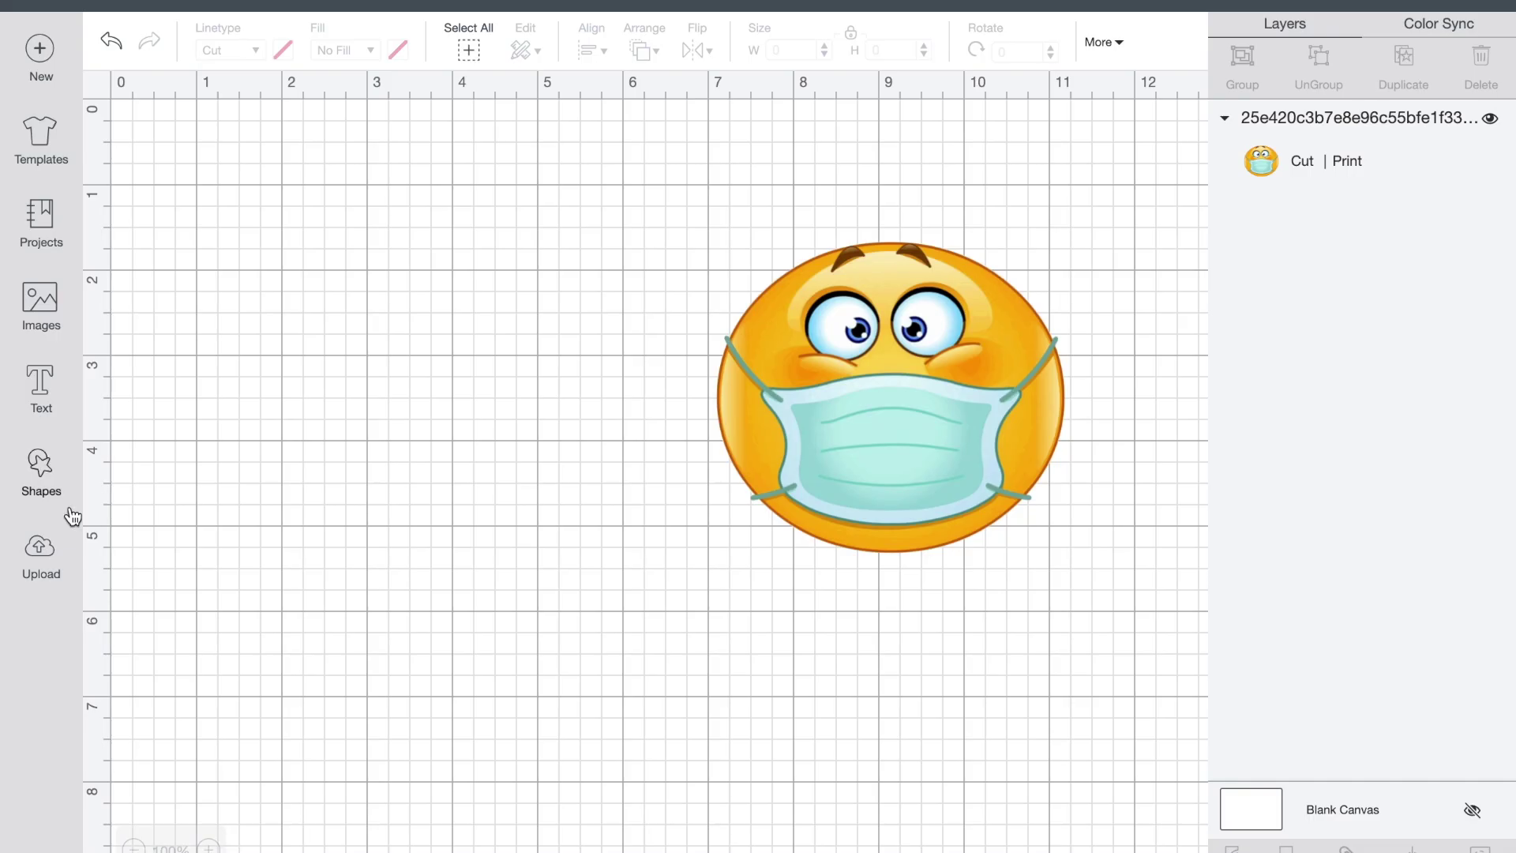
# Switch to Cricut Design Space and upload "Screen Shot 2020-07-21 at 4.48.14 PM.jpg" from the Desktop.
pyautogui.click(45, 555)
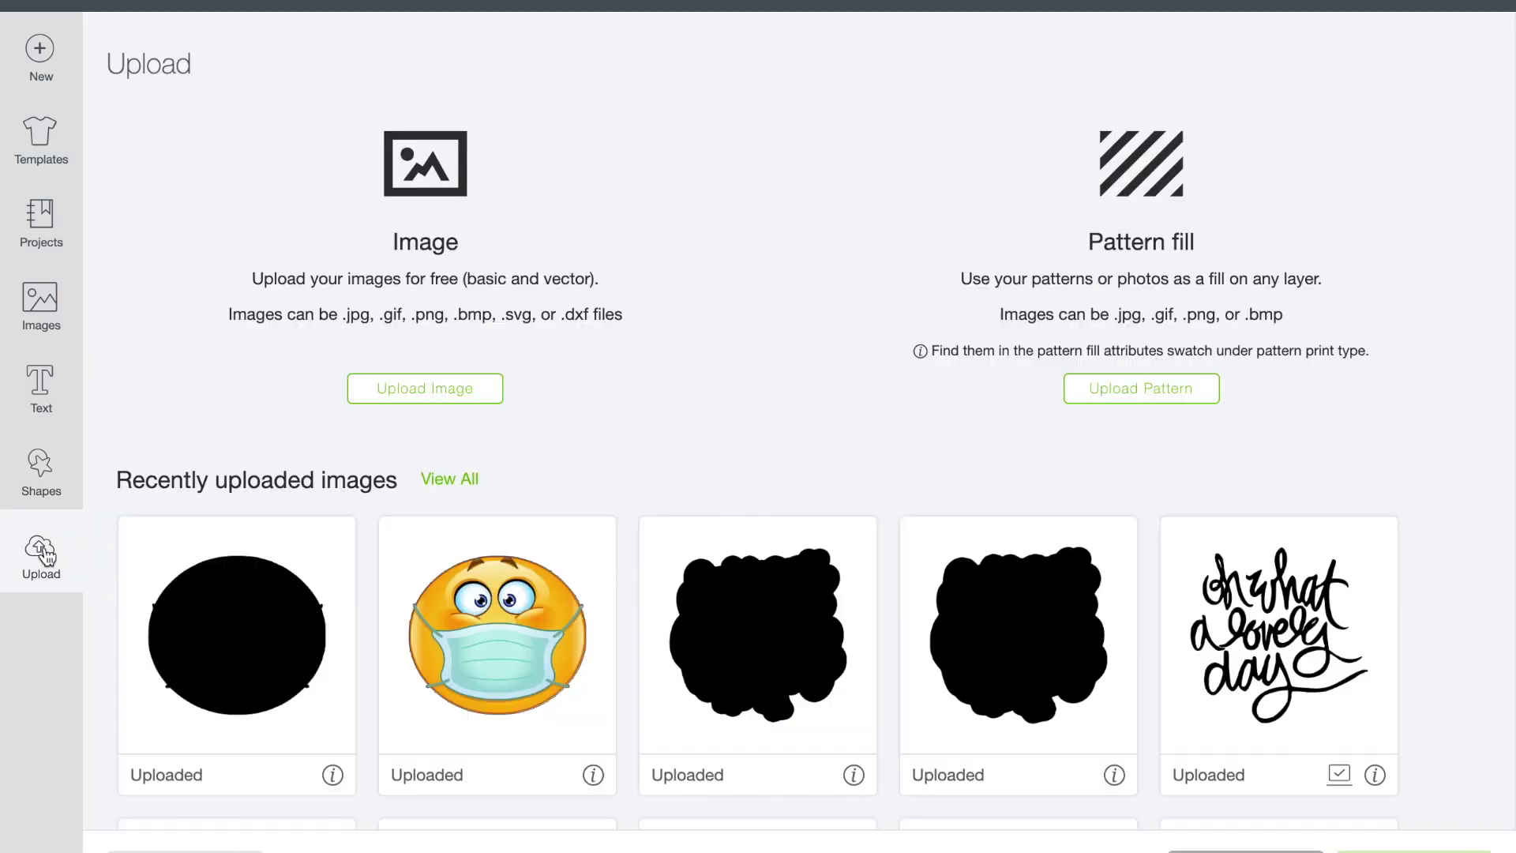
pyautogui.click(394, 390)
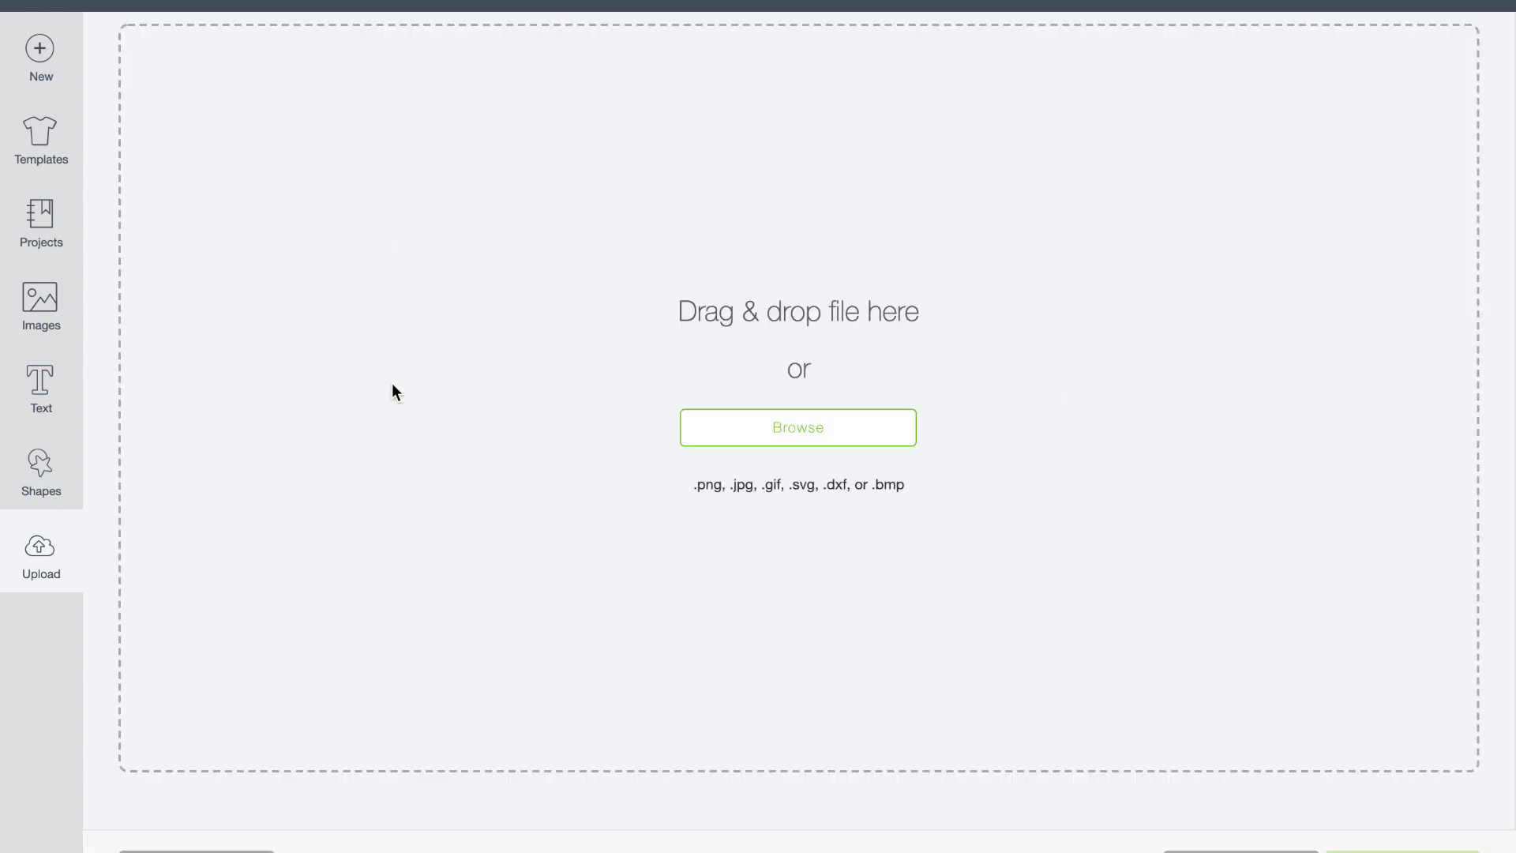
pyautogui.click(724, 442)
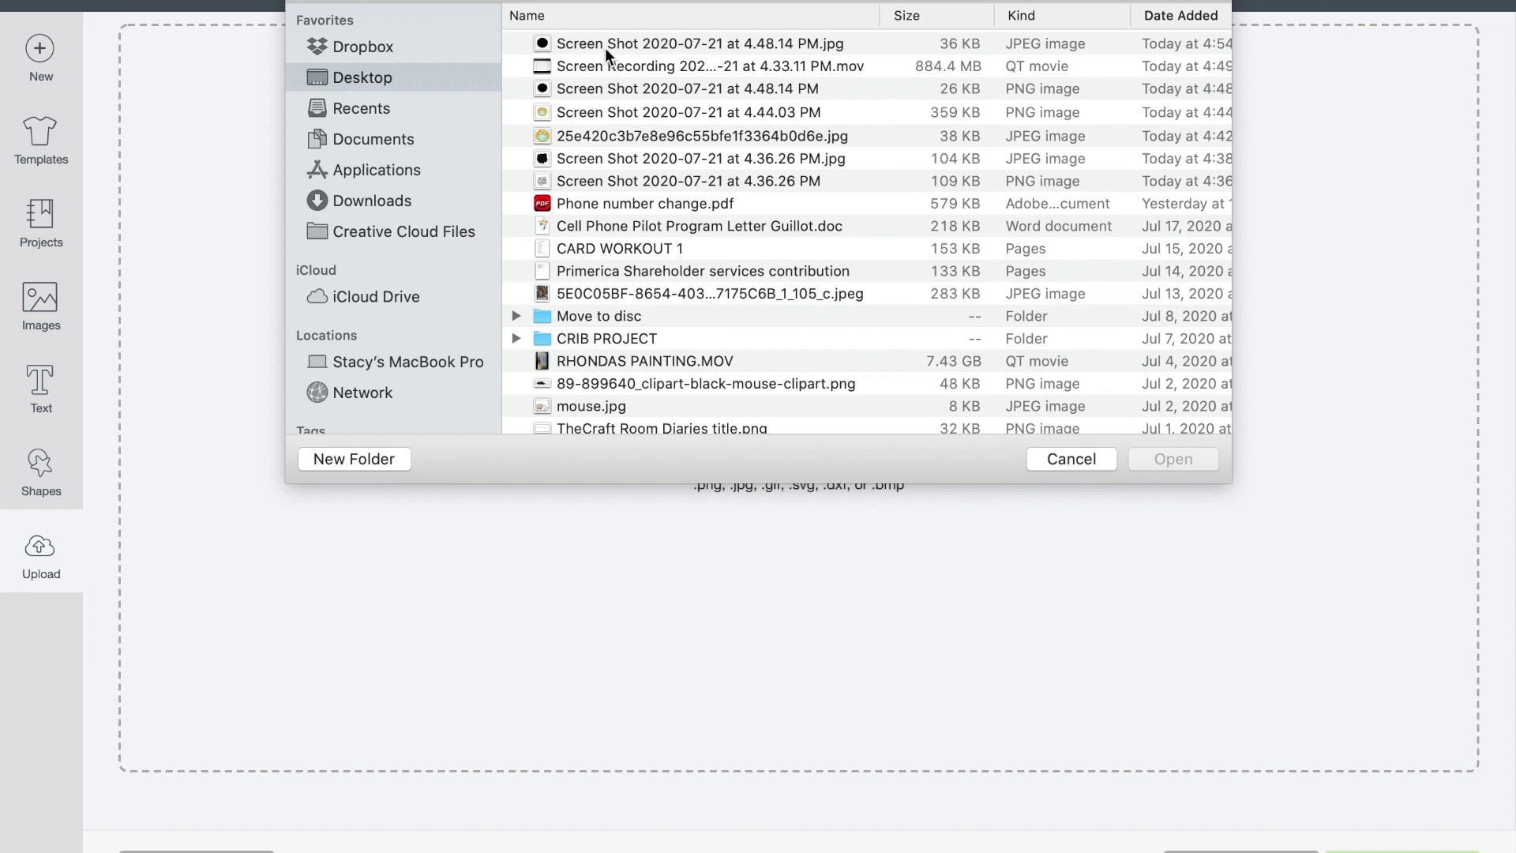
pyautogui.click(600, 41)
pyautogui.click(1179, 461)
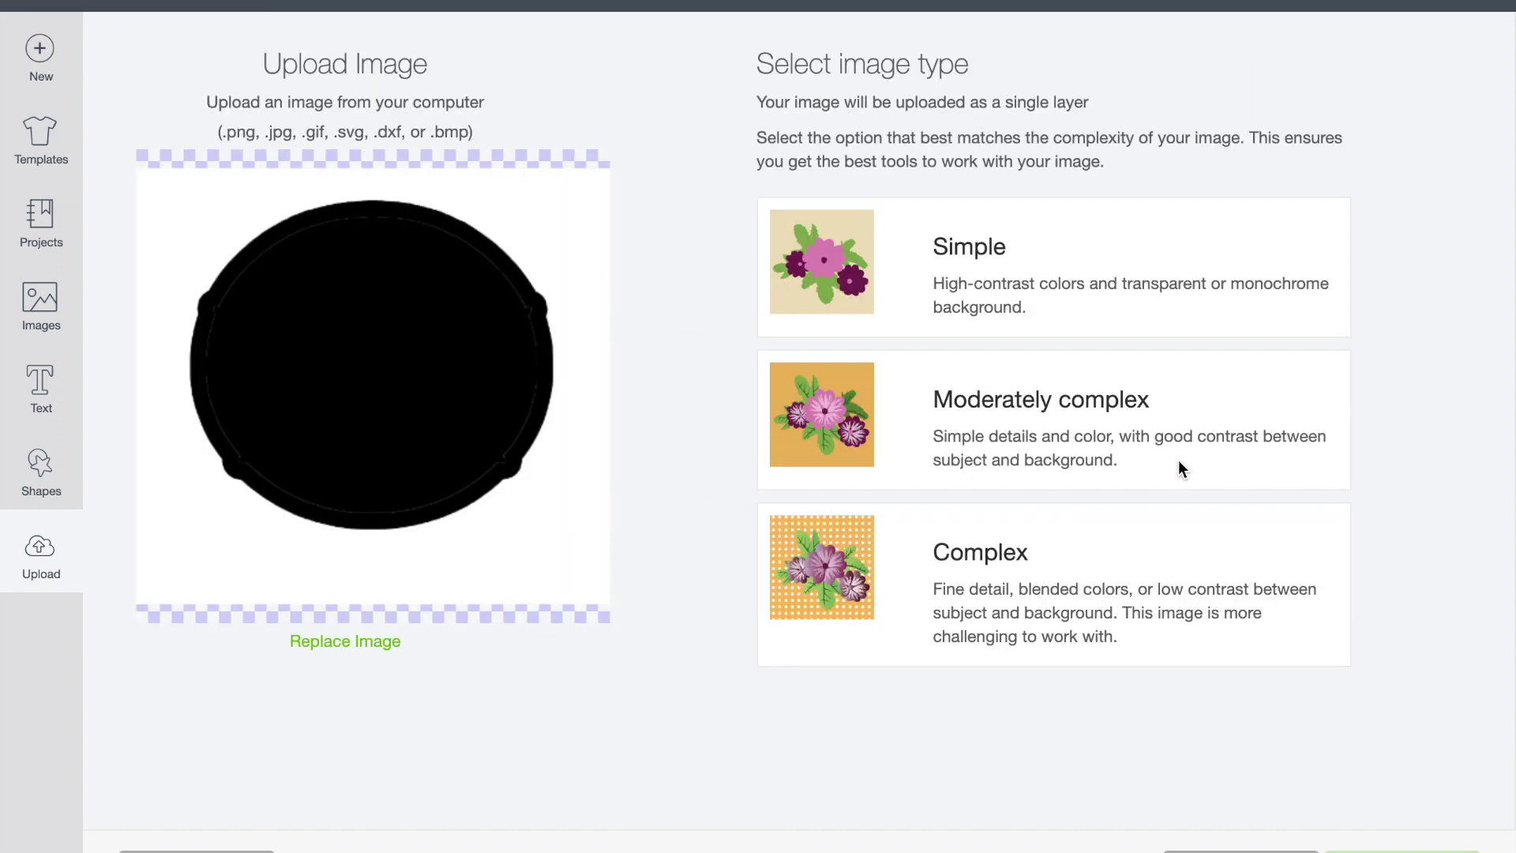
# Set the outlined silhouette's image type to Simple, erase its white background and save it as a Cut image.
pyautogui.click(985, 288)
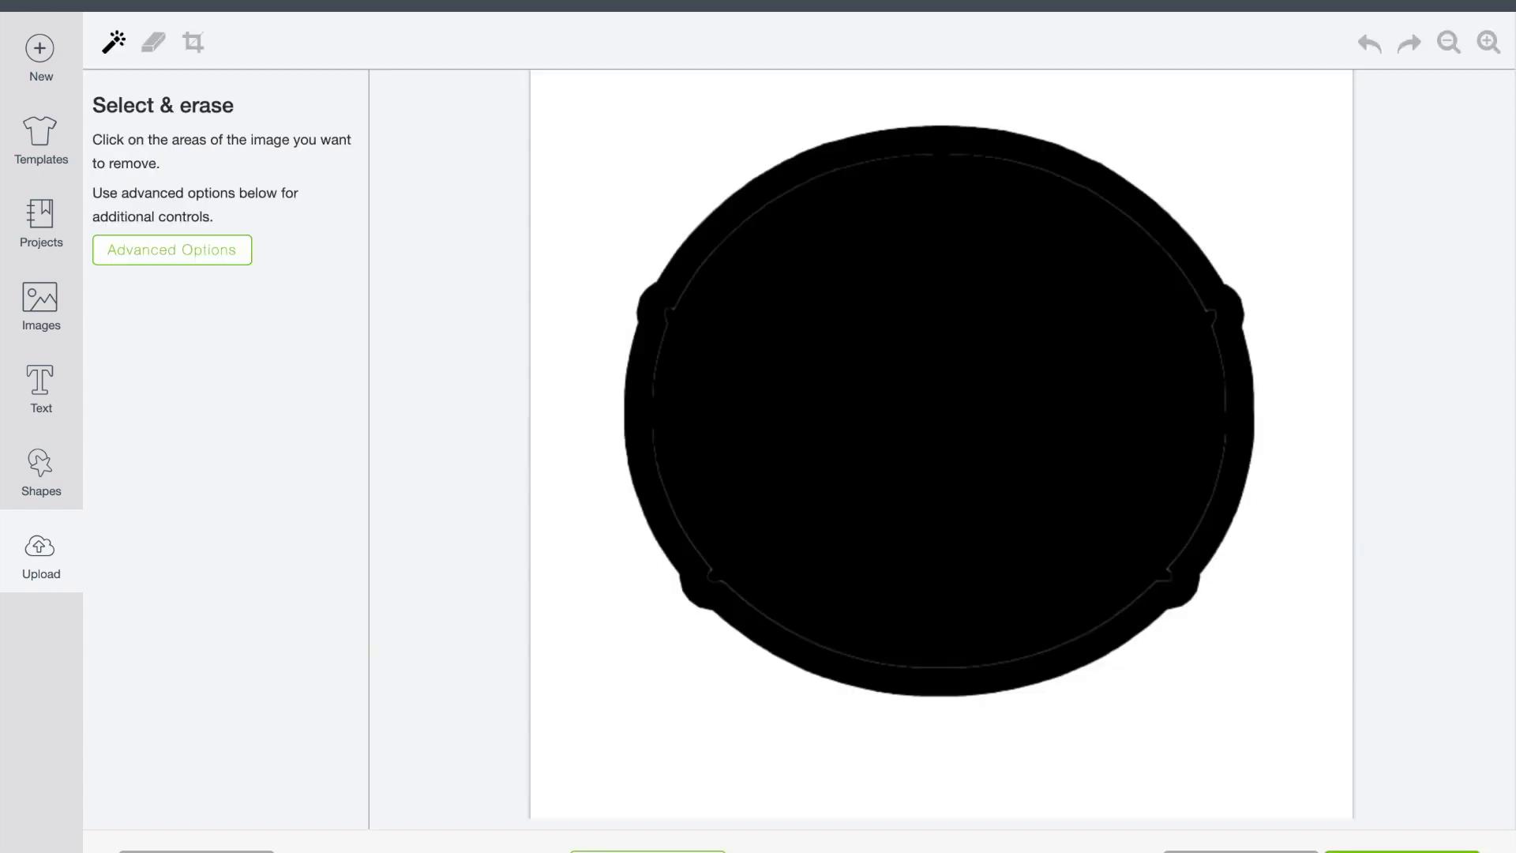
pyautogui.click(632, 188)
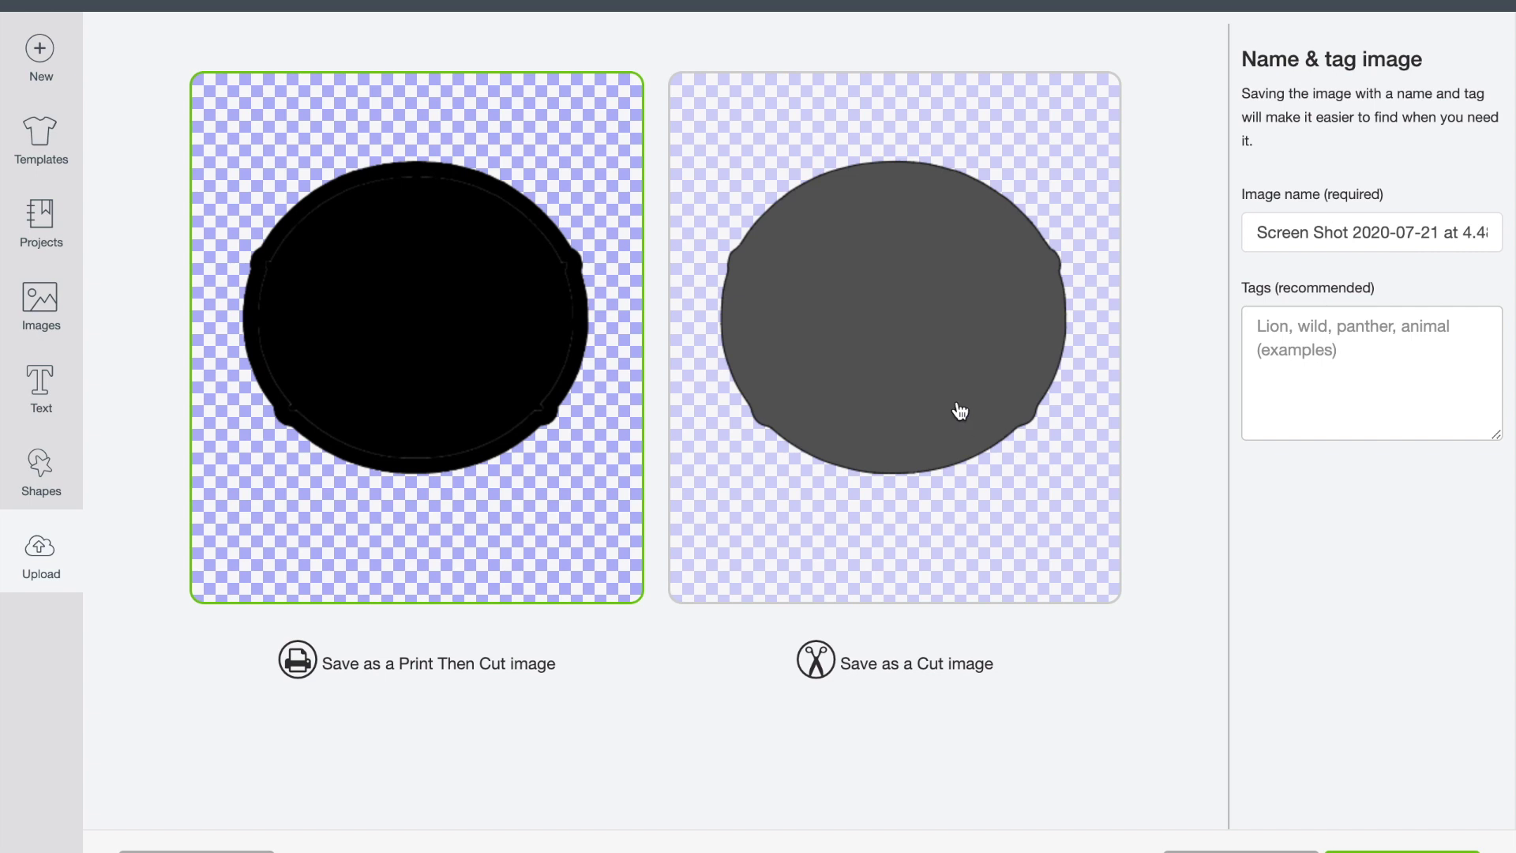
pyautogui.click(906, 380)
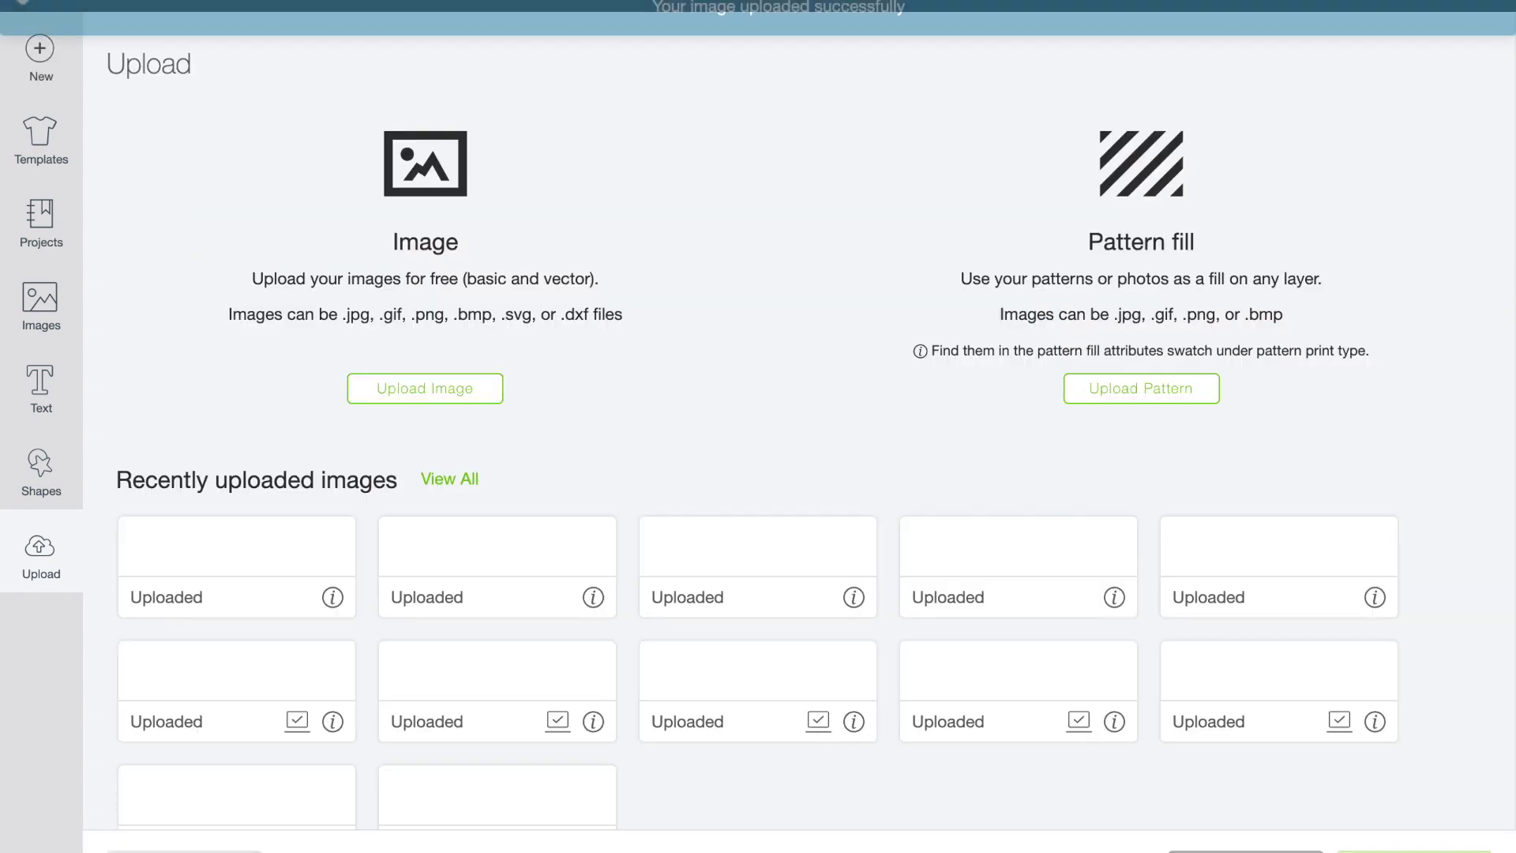
# Insert the newly uploaded outlined silhouette onto the canvas and change its material color to white.
pyautogui.click(247, 650)
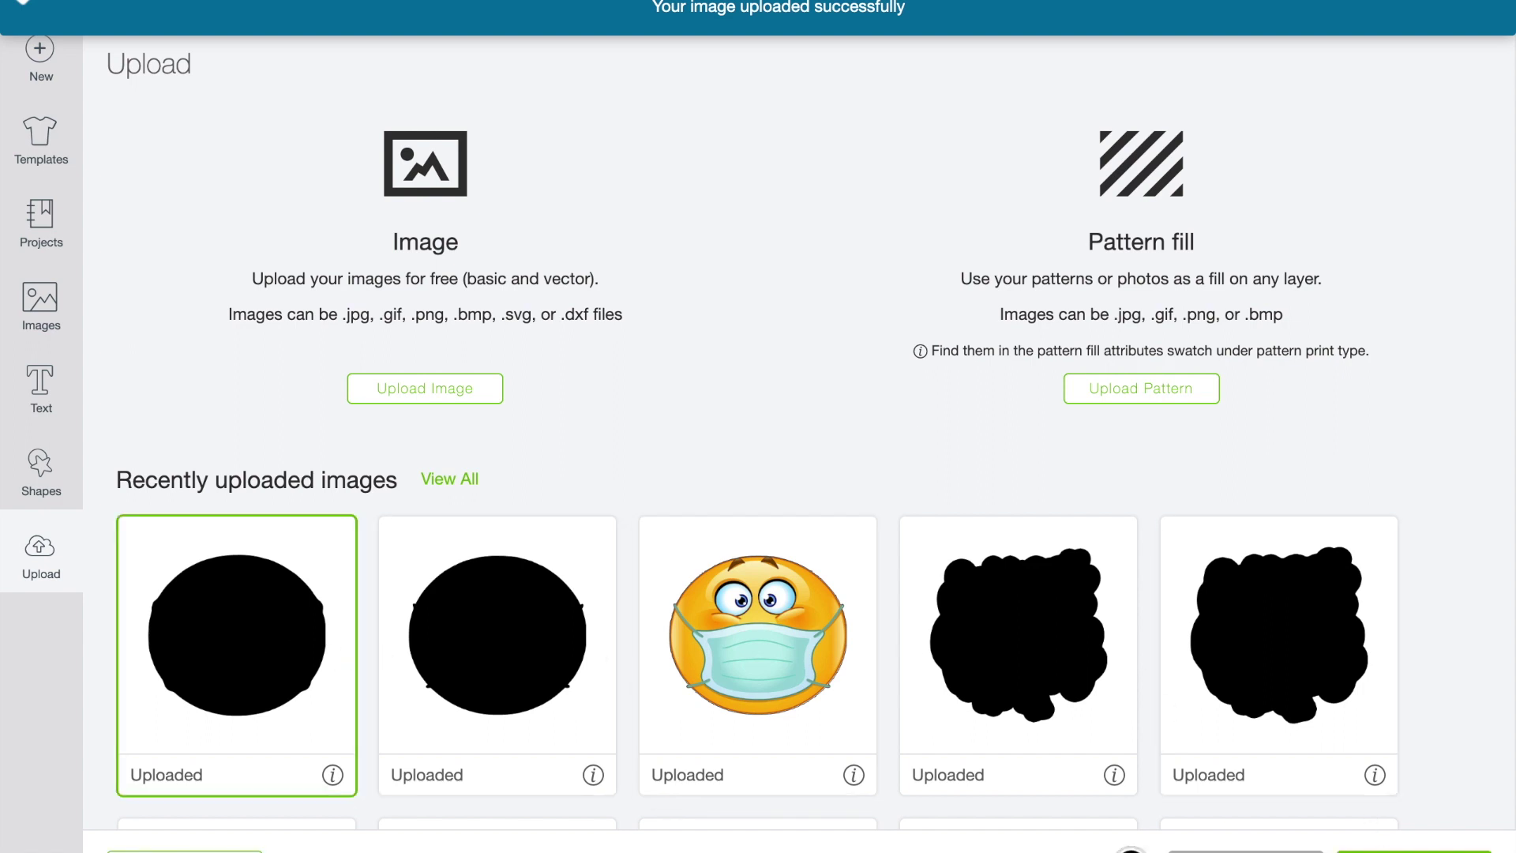
pyautogui.click(1413, 848)
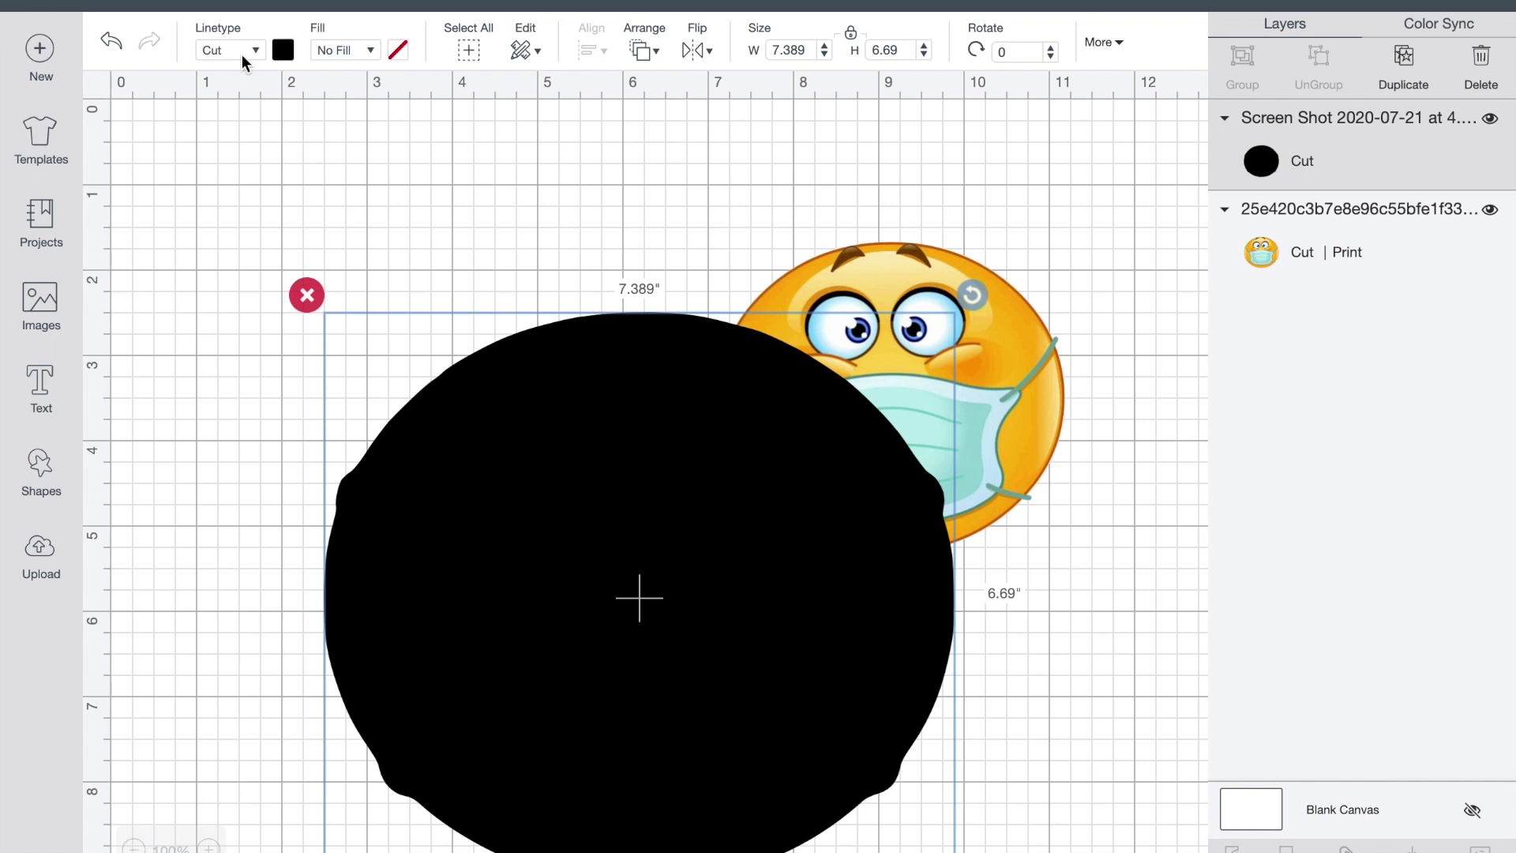
pyautogui.click(290, 52)
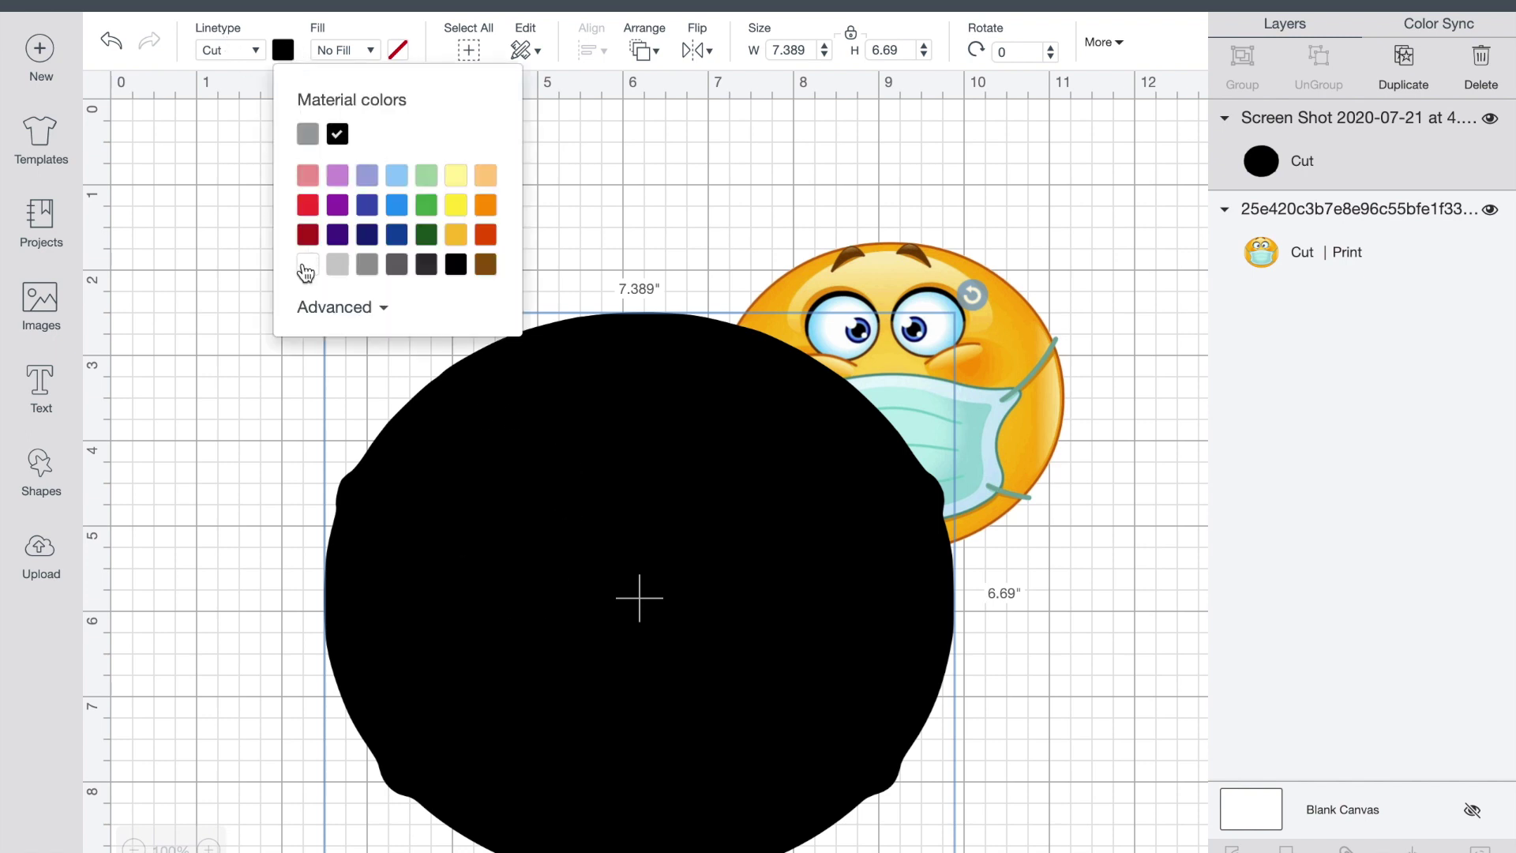
pyautogui.click(308, 265)
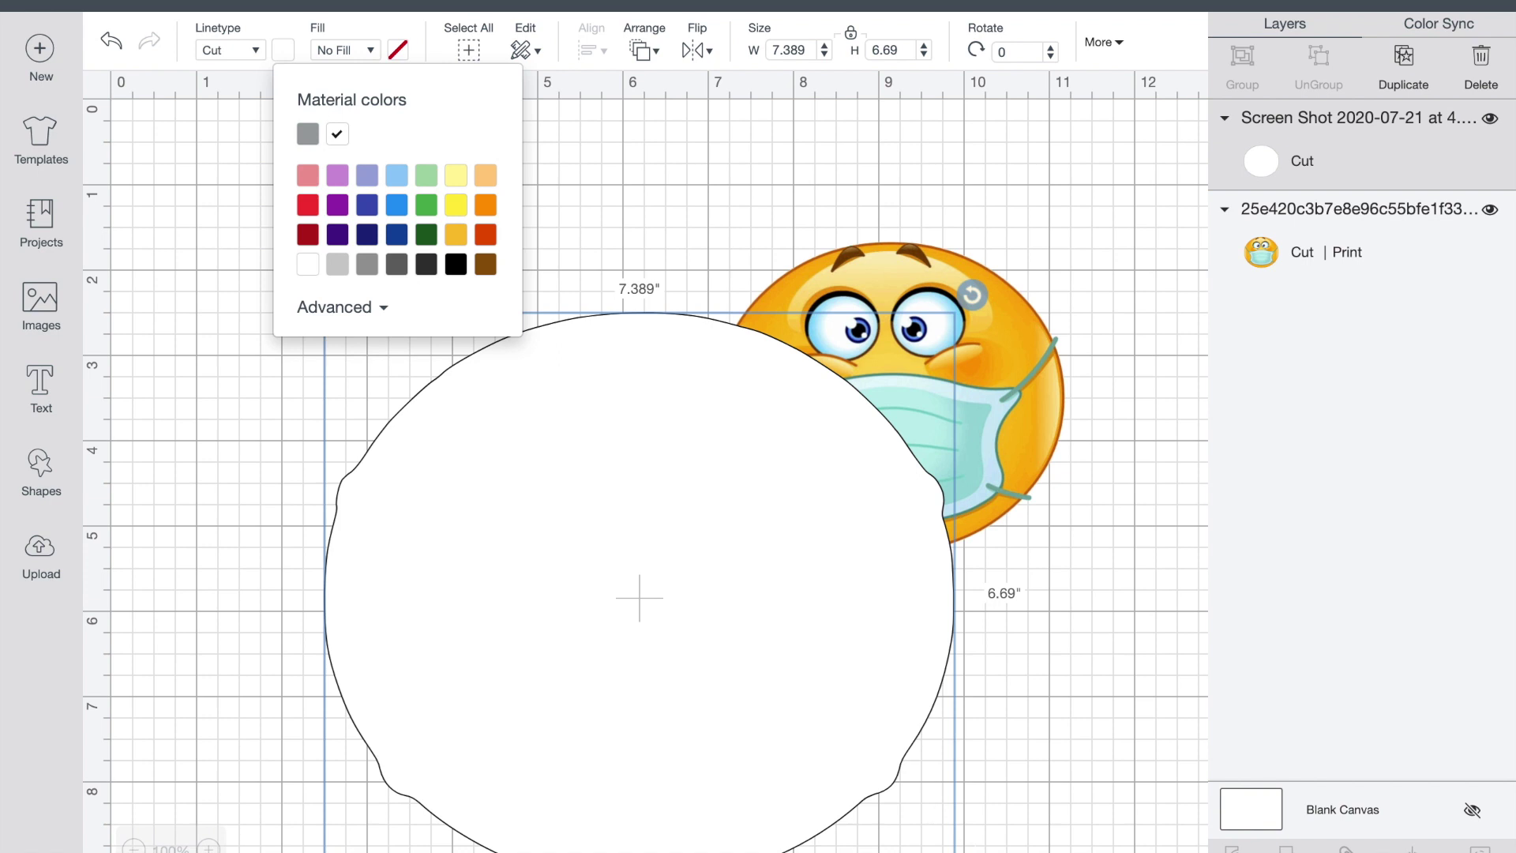
# Shrink the white silhouette to about 3.82 in wide and the mask emoji to about 3.57 in wide, placing the emoji centered over the silhouette.
pyautogui.moveTo(971, 849); pyautogui.dragTo(663, 649)
pyautogui.moveTo(521, 556); pyautogui.dragTo(442, 415)
pyautogui.click(928, 429)
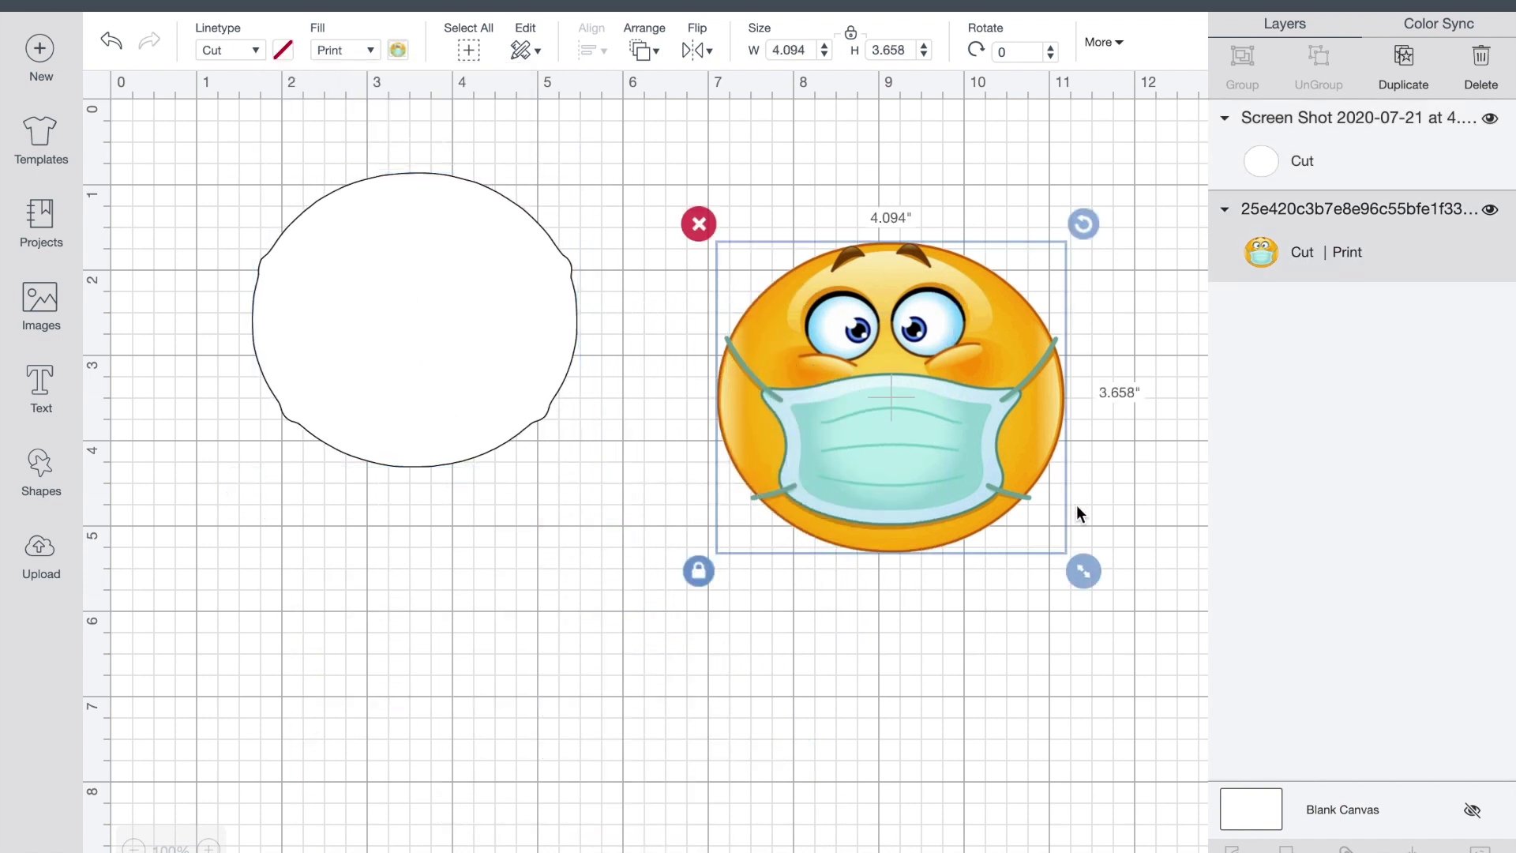
pyautogui.moveTo(1089, 571); pyautogui.dragTo(1042, 534)
pyautogui.moveTo(783, 413); pyautogui.dragTo(482, 360)
# Bring the mask emoji to the front of the white silhouette, with an even white border around it.
pyautogui.click(640, 52)
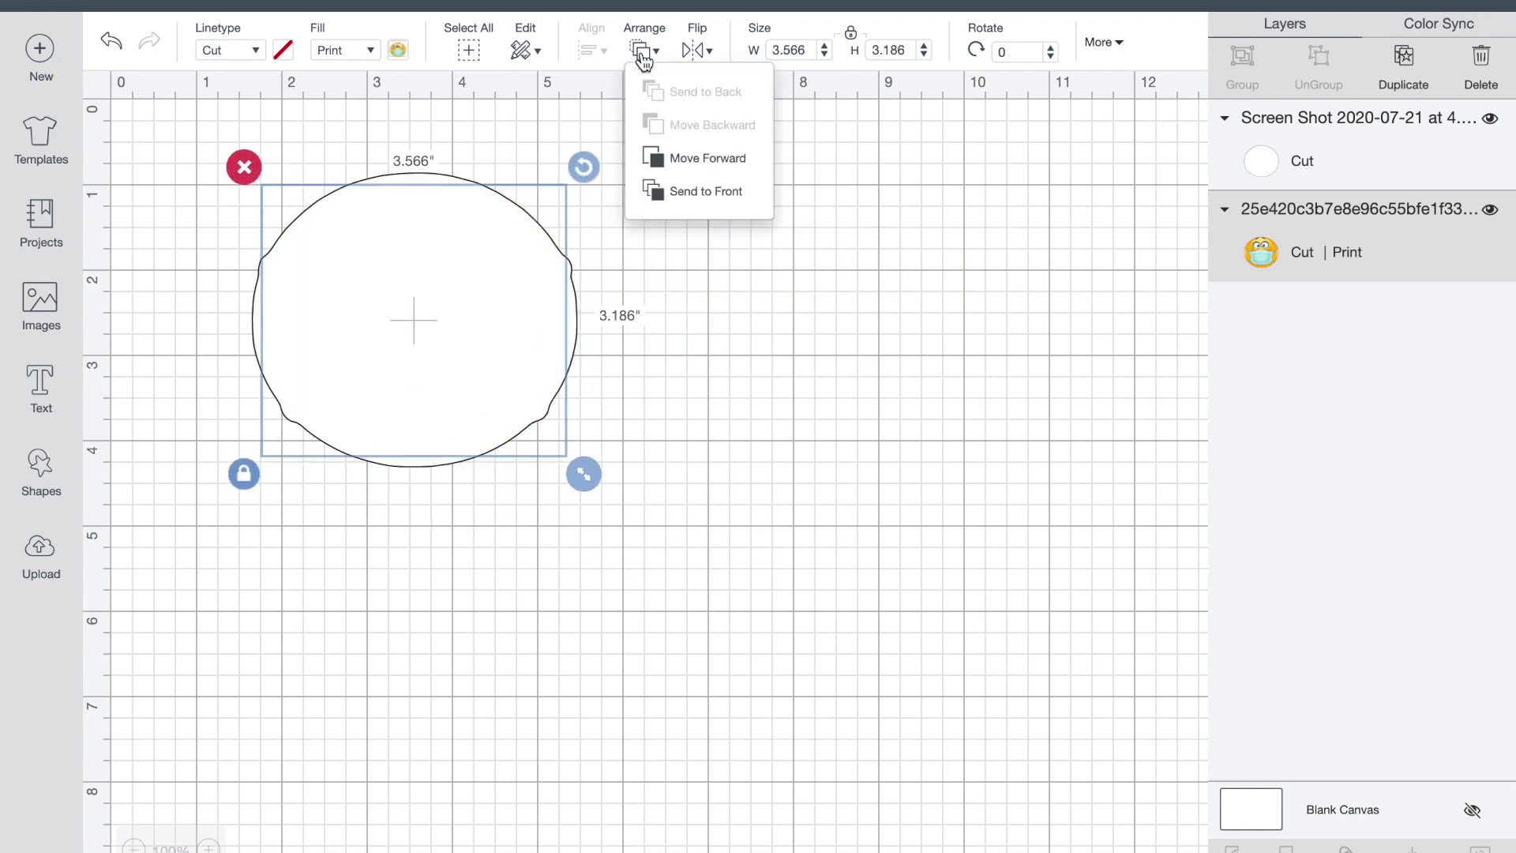
pyautogui.click(675, 193)
pyautogui.moveTo(454, 365); pyautogui.dragTo(454, 365)
pyautogui.click(507, 739)
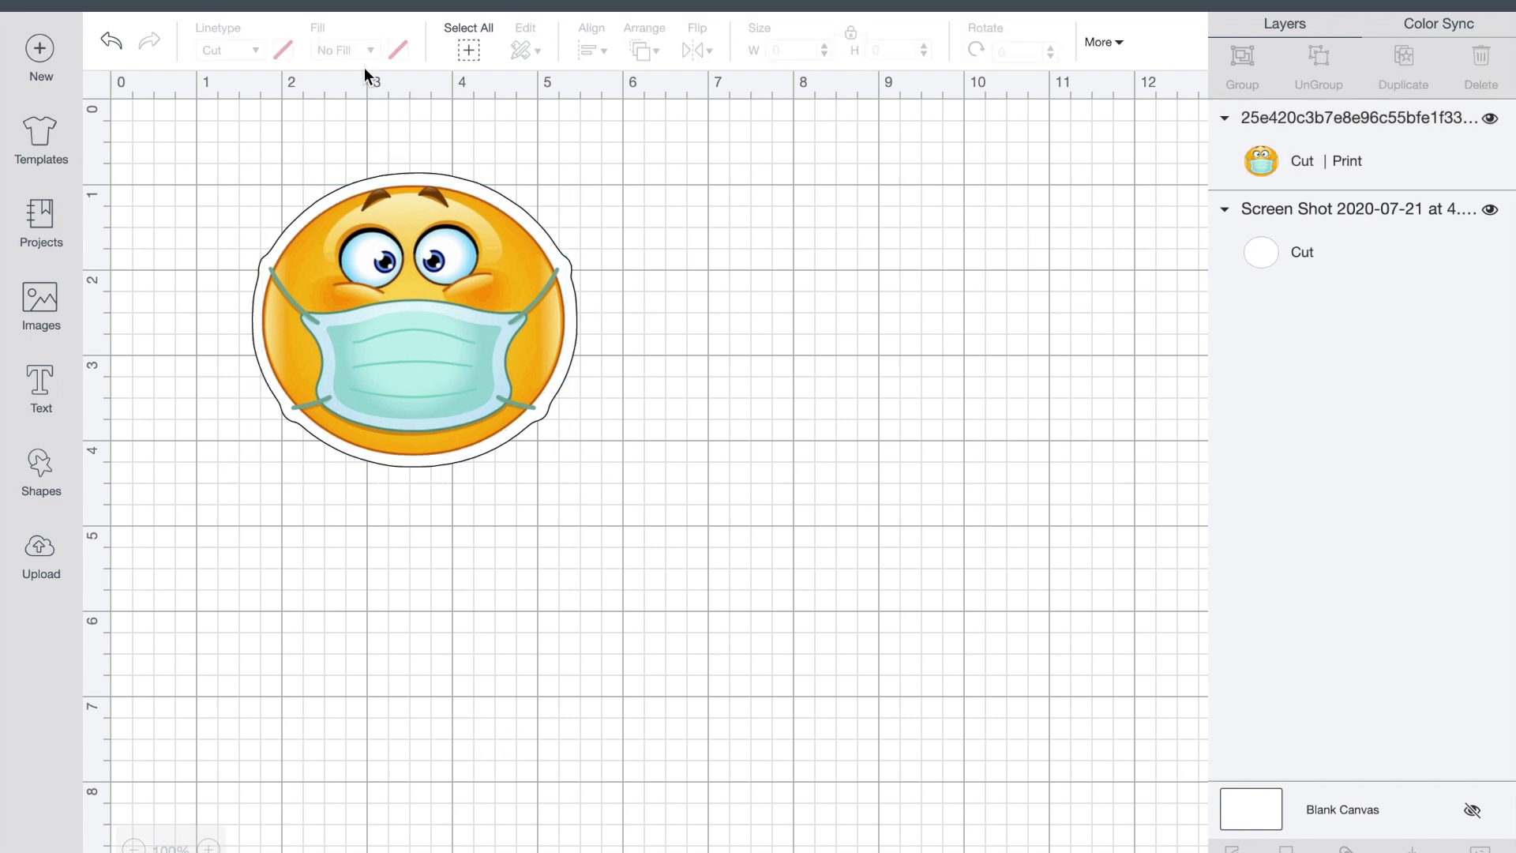
# Flatten the mask emoji and white silhouette into one printable image and move it toward the middle of the canvas.
pyautogui.click(468, 50)
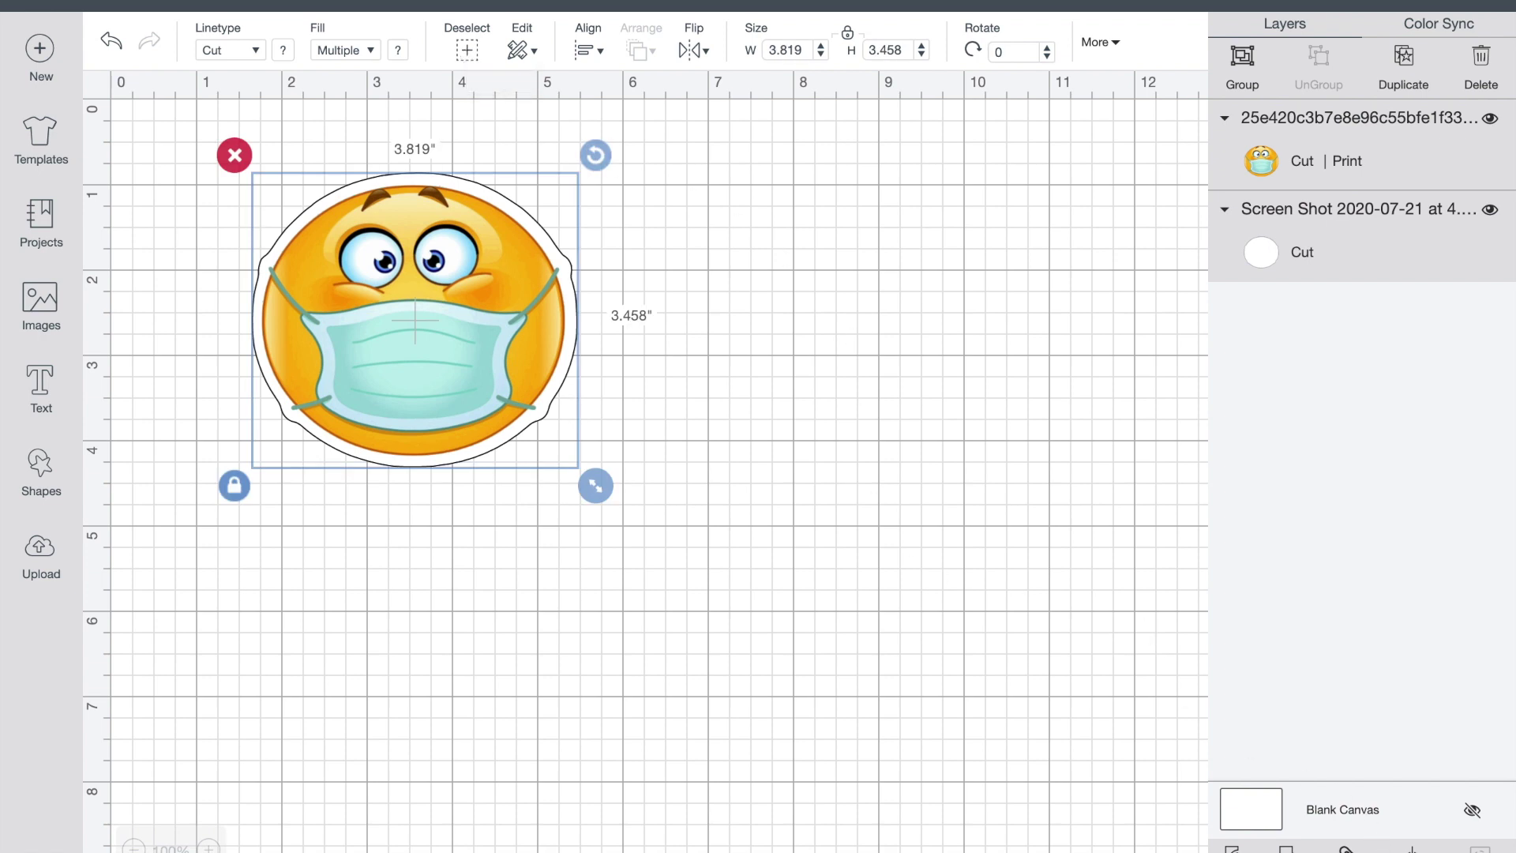
pyautogui.click(1412, 848)
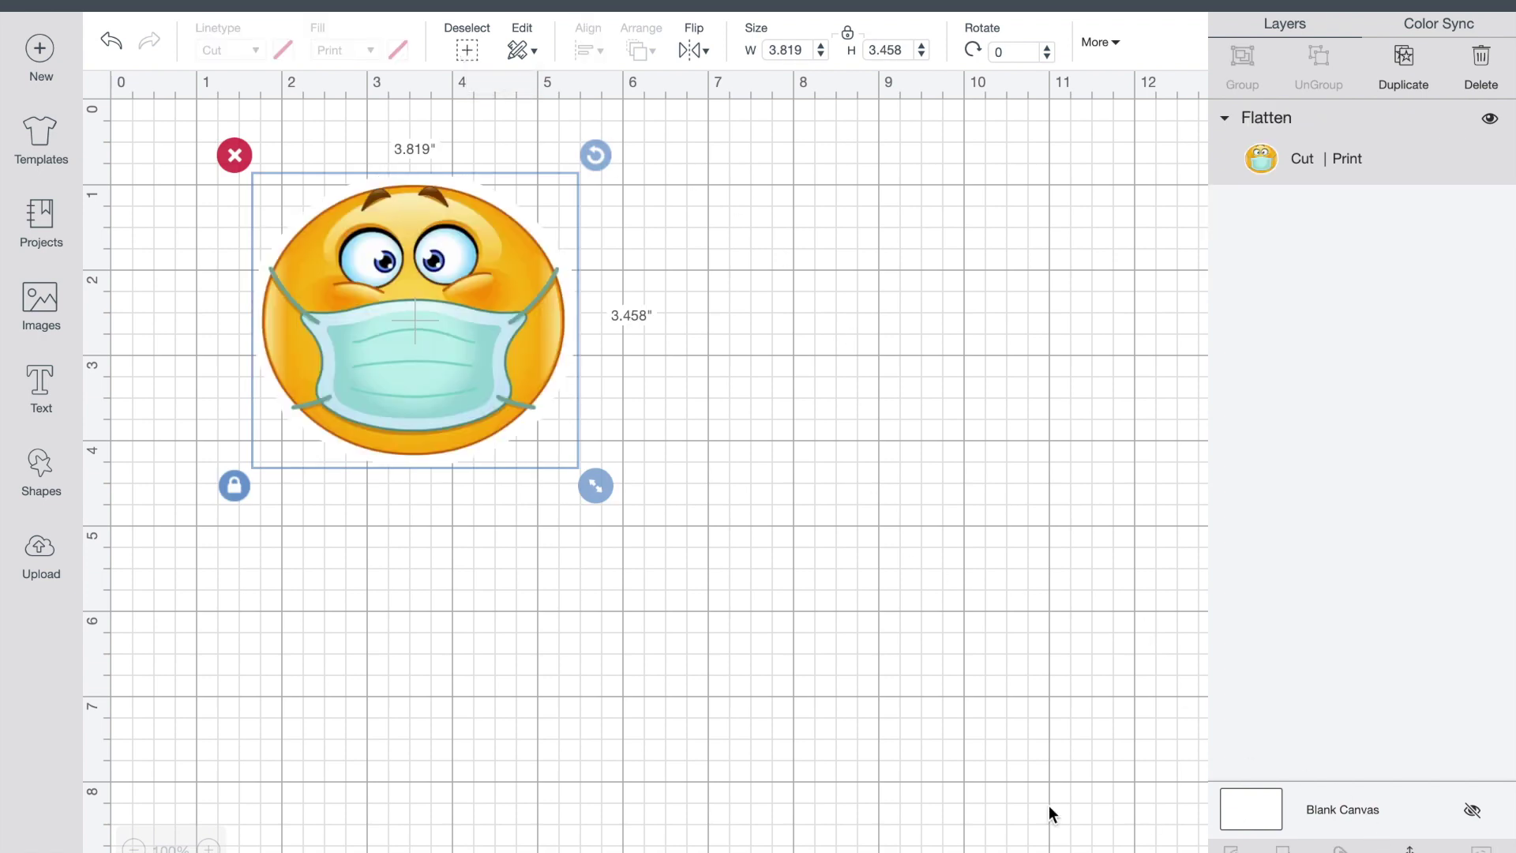
pyautogui.moveTo(461, 439); pyautogui.dragTo(644, 499)
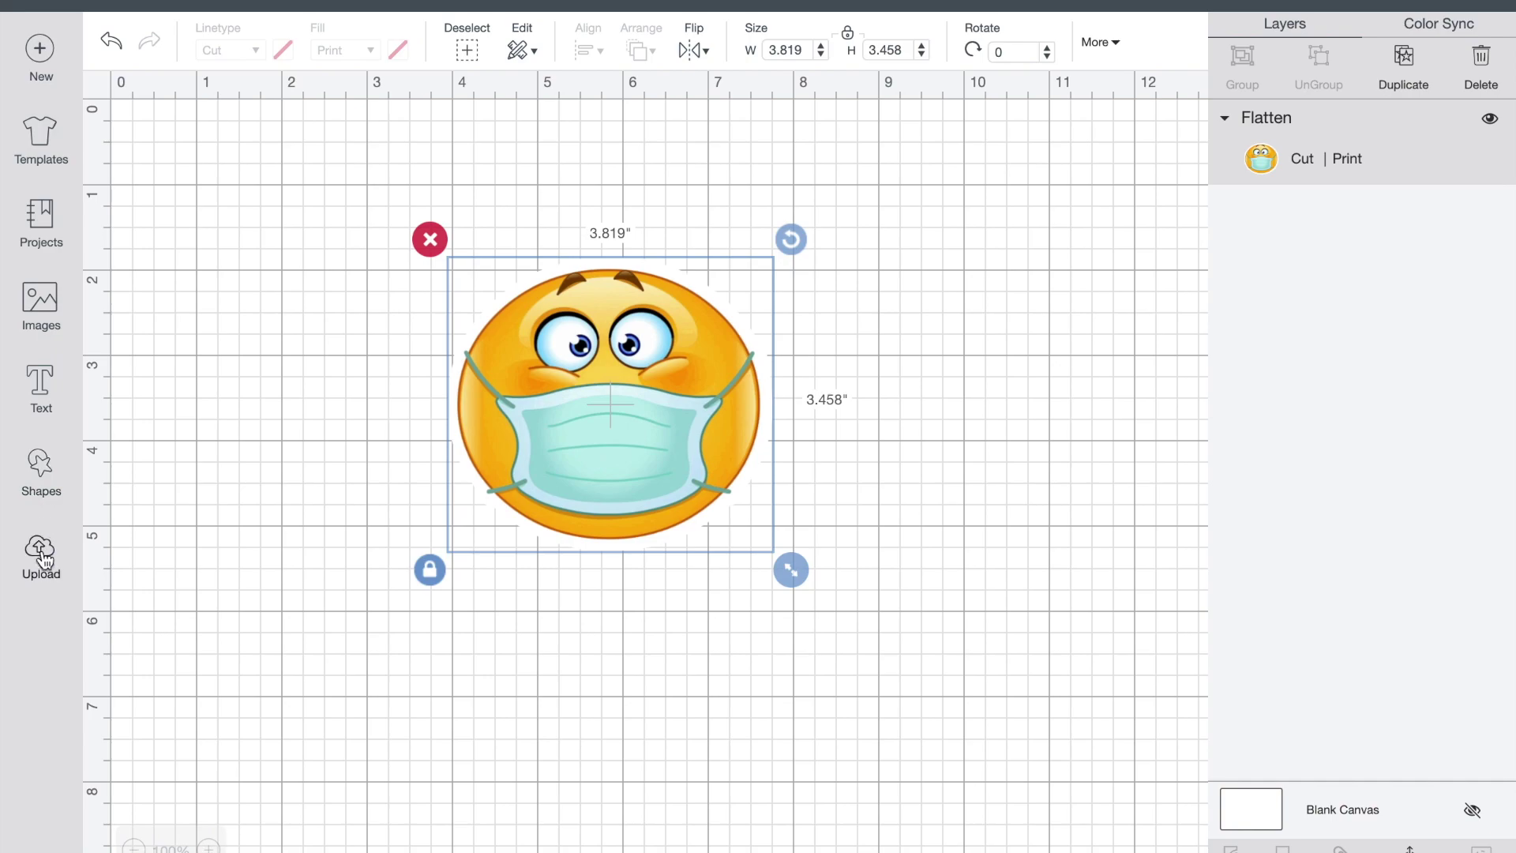